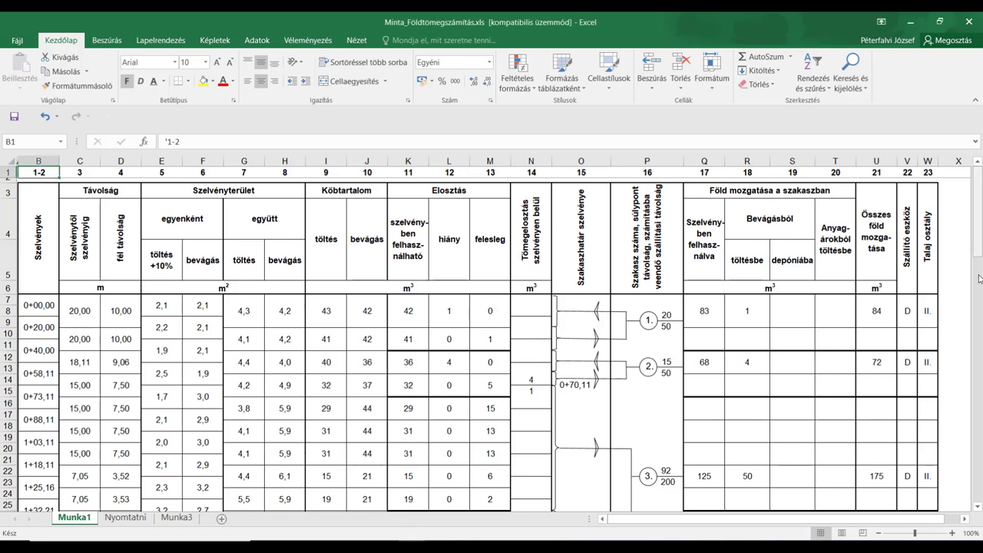
Step: Examine the completed earthwork table from the station column to the soil class column, down through the first transport sections
{"action": "scroll", "coordinate": [980, 282], "scroll_direction": "down", "scroll_amount": 3}
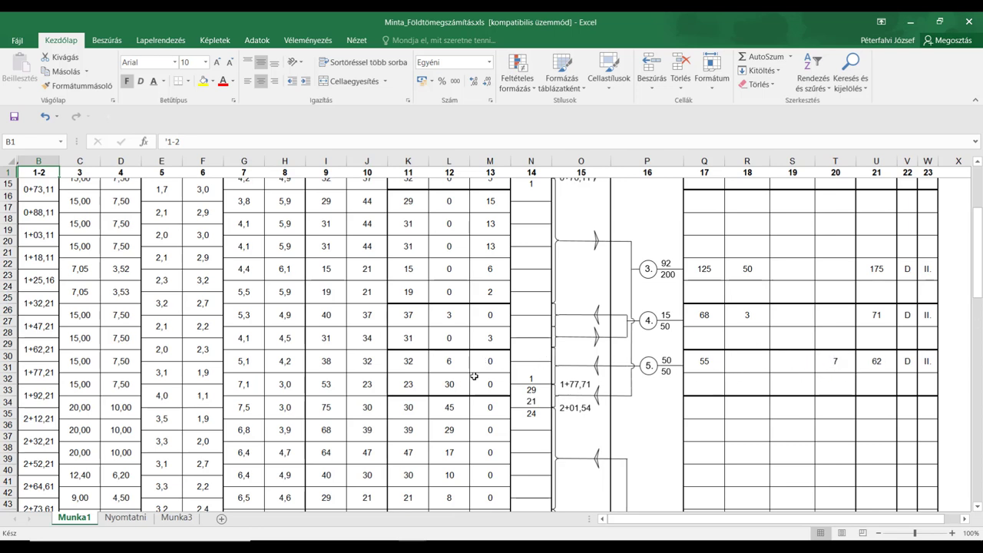
{"action": "scroll", "coordinate": [809, 257], "scroll_direction": "up", "scroll_amount": 4}
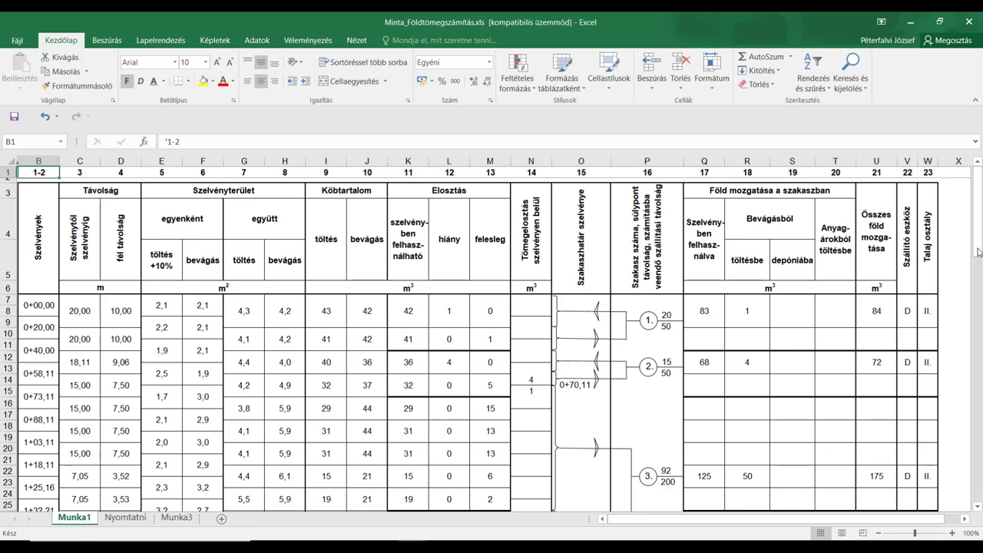
{"action": "scroll", "coordinate": [900, 292], "scroll_direction": "down", "scroll_amount": 5}
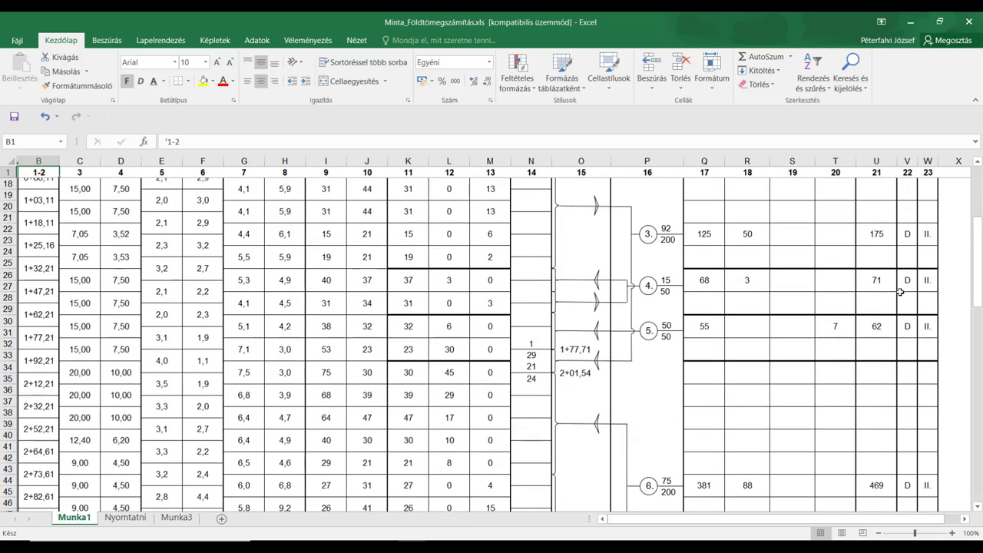
{"action": "left_click_drag", "start_coordinate": [980, 273], "coordinate": [980, 209]}
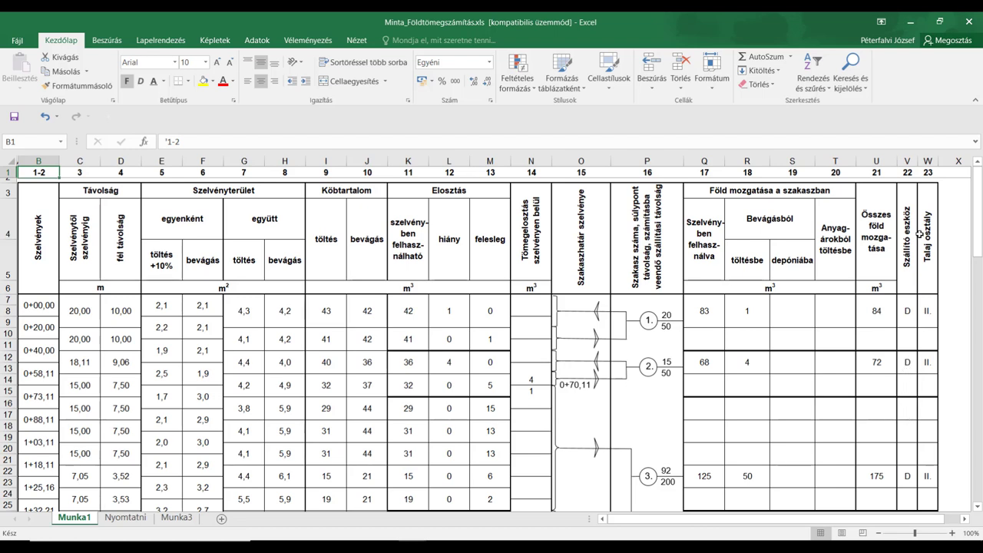
{"action": "left_click", "coordinate": [928, 314]}
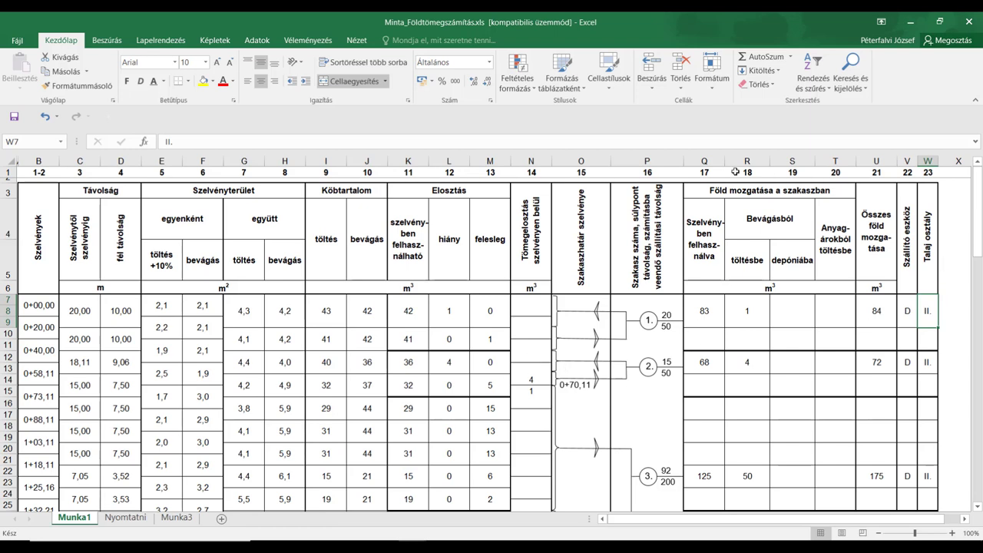
Step: Switch to the Bemutató_Földtömegszámítás.xls workbook beside the AutoCAD cross-sections and review the first table section's stations from 0+00,00 to 3+14,60
{"action": "left_click", "coordinate": [914, 25]}
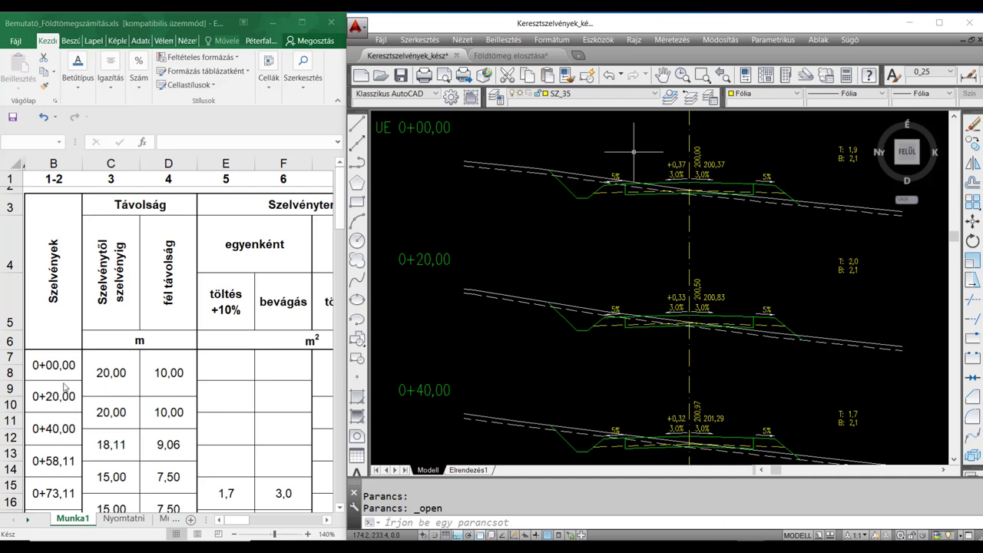
{"action": "left_click", "coordinate": [51, 362]}
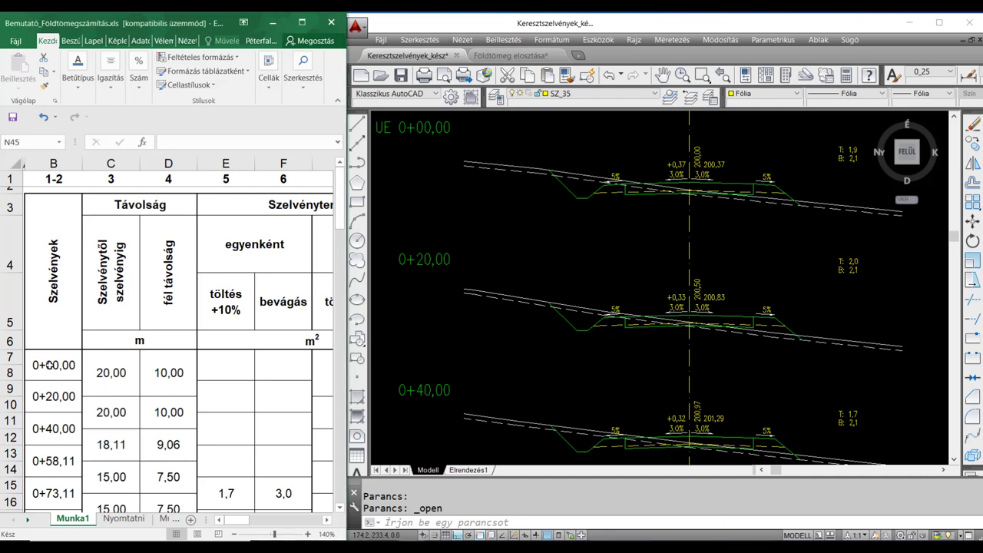
{"action": "left_click", "coordinate": [51, 366]}
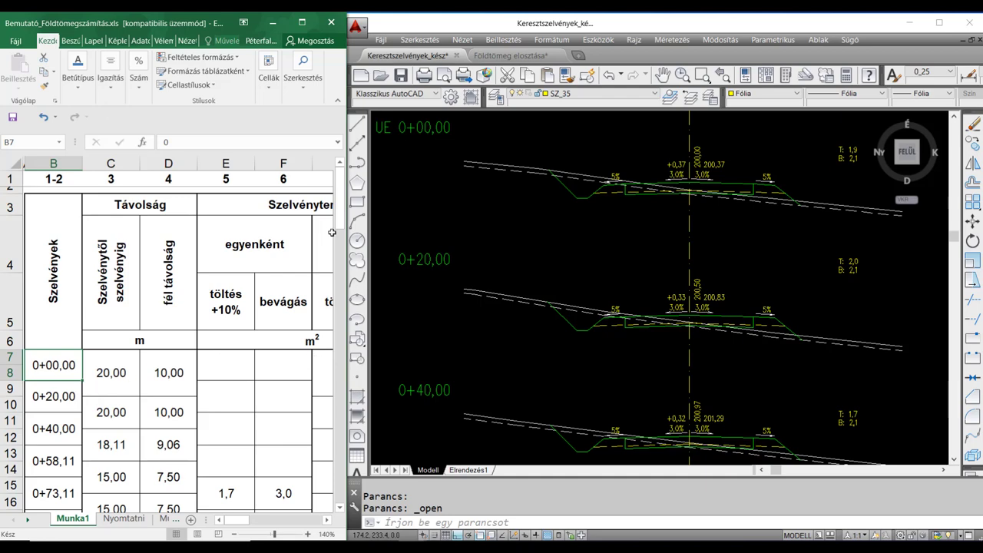
{"action": "left_click_drag", "start_coordinate": [340, 226], "coordinate": [337, 376]}
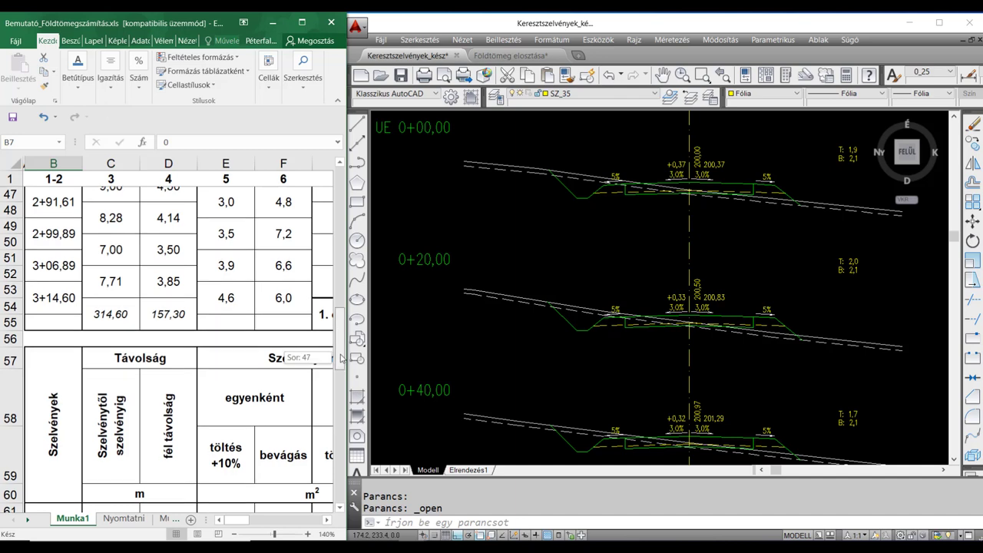
{"action": "scroll", "coordinate": [342, 361], "scroll_direction": "up", "scroll_amount": 1}
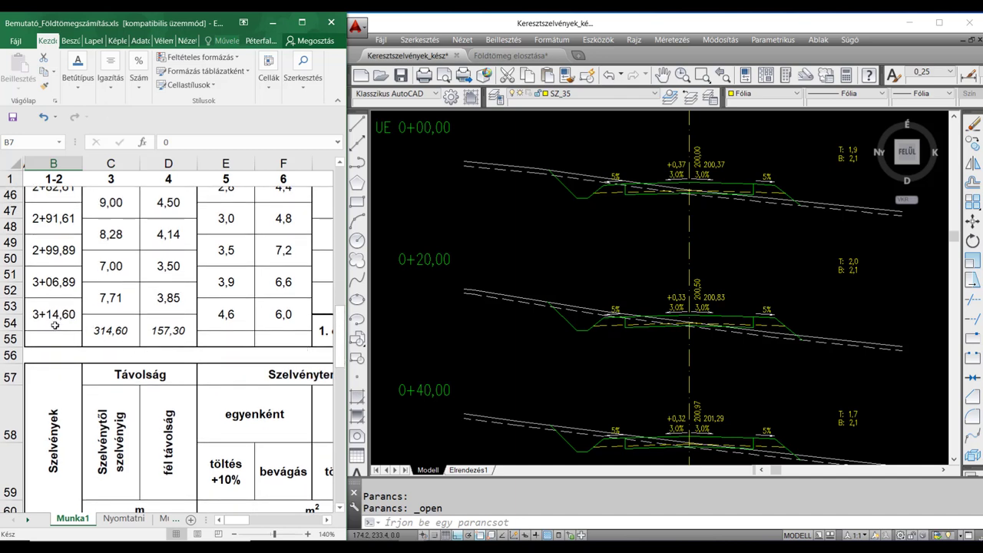
Step: Inspect the formulas for the first section's distance total in C54, the first station distance in C7 and its half distance in D7
{"action": "left_click", "coordinate": [104, 332]}
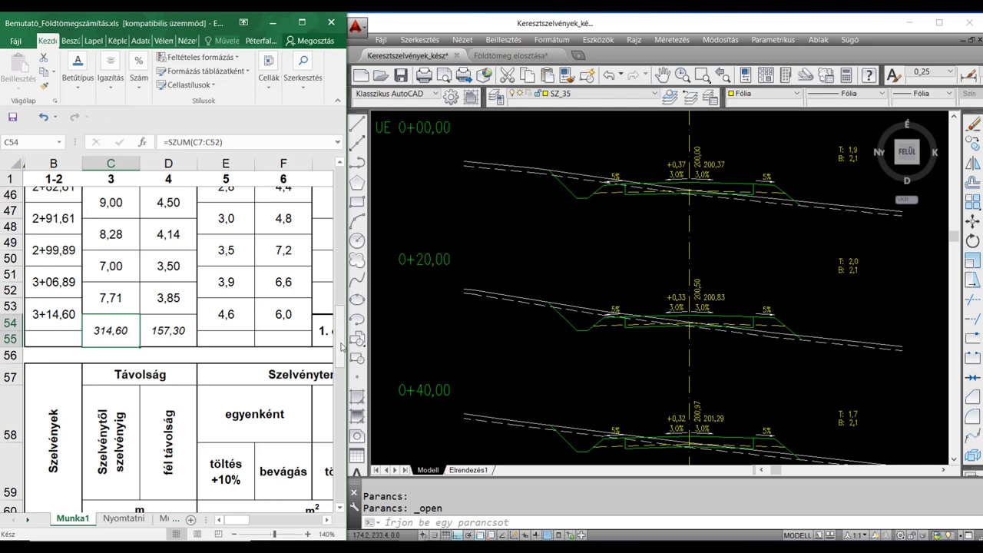
{"action": "left_click_drag", "start_coordinate": [340, 347], "coordinate": [338, 408]}
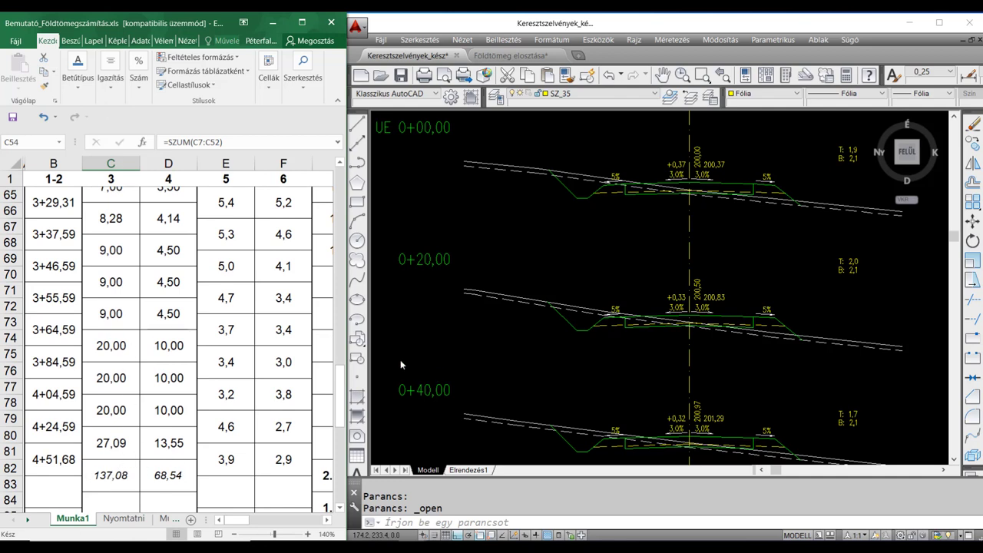
{"action": "left_click_drag", "start_coordinate": [342, 412], "coordinate": [342, 416]}
{"action": "left_click_drag", "start_coordinate": [336, 394], "coordinate": [350, 218]}
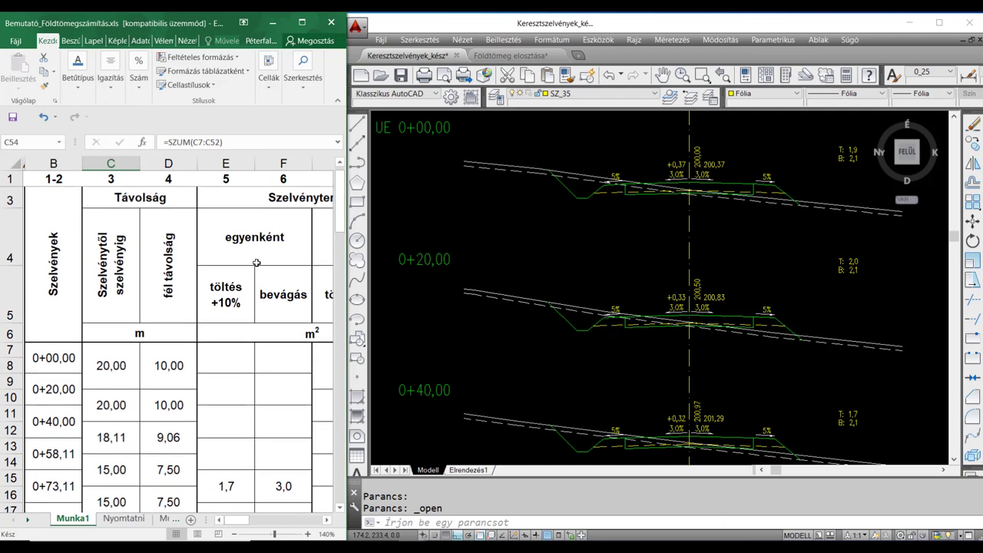
{"action": "left_click", "coordinate": [100, 366]}
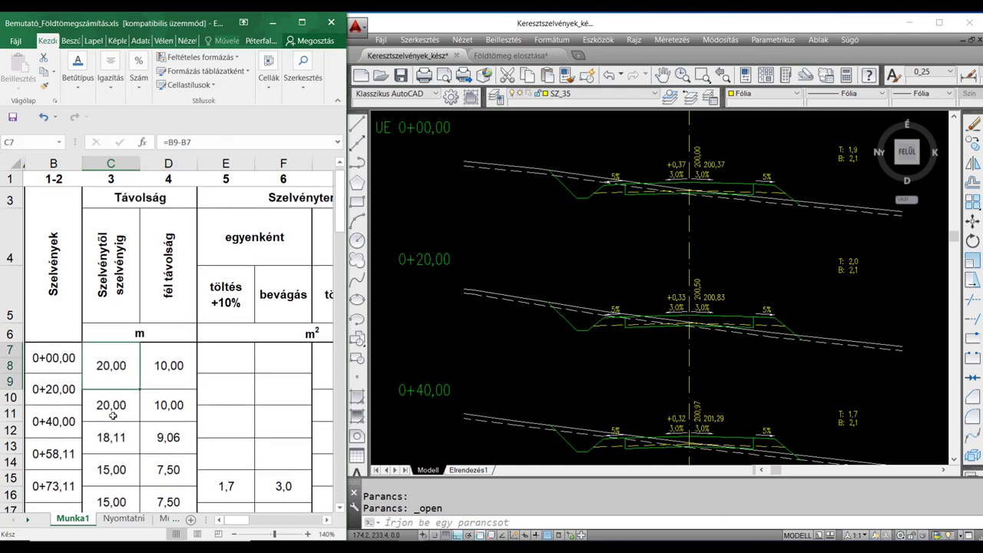
{"action": "left_click", "coordinate": [169, 366]}
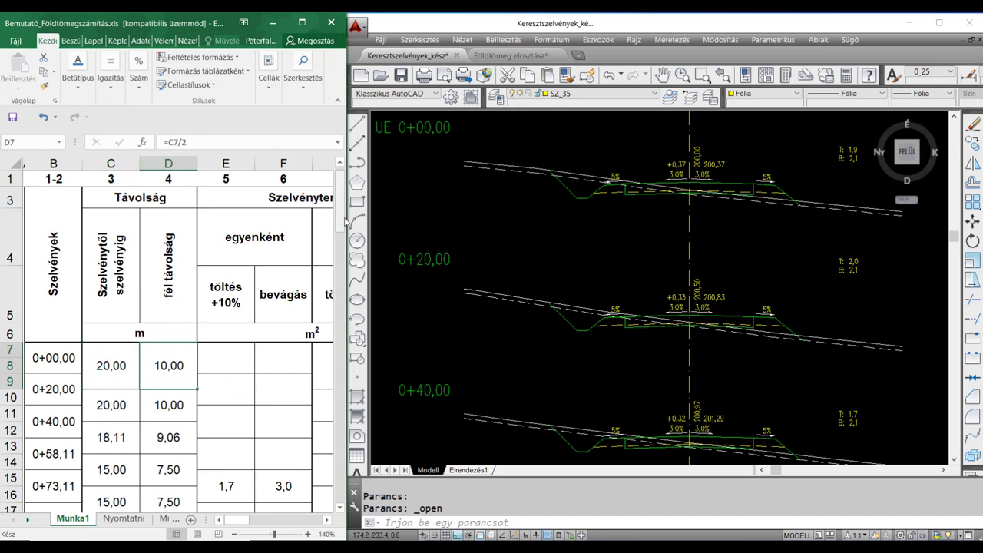
Step: Compare how the half distances in D22 and D24 are entered for the two neighbouring 7,05 m station distances
{"action": "left_click_drag", "start_coordinate": [342, 228], "coordinate": [343, 250]}
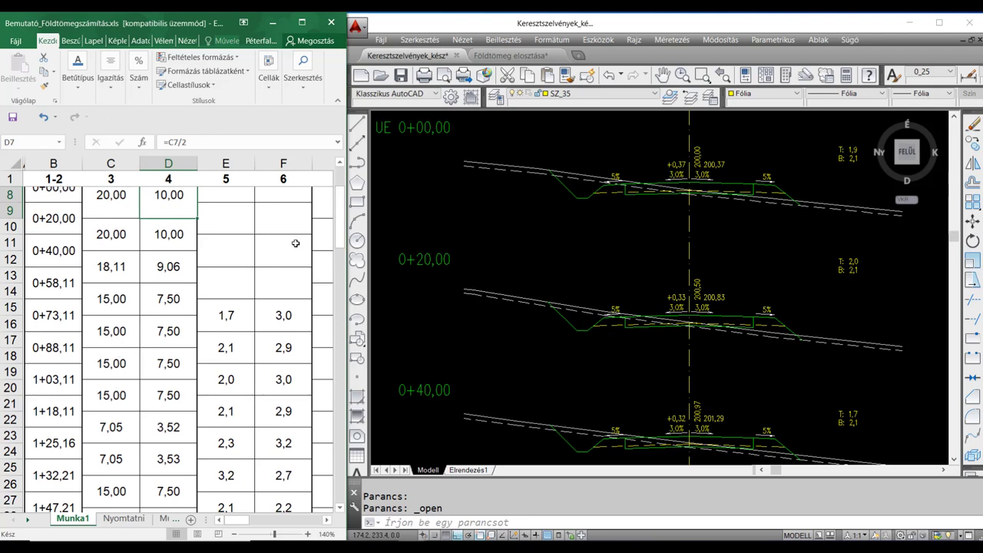
{"action": "left_click_drag", "start_coordinate": [347, 242], "coordinate": [344, 261]}
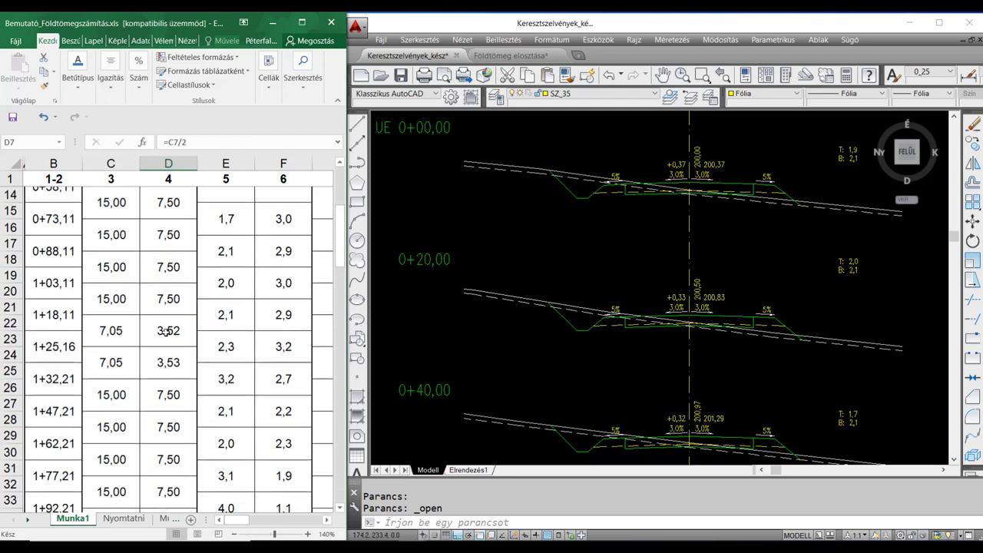
{"action": "left_click", "coordinate": [166, 330]}
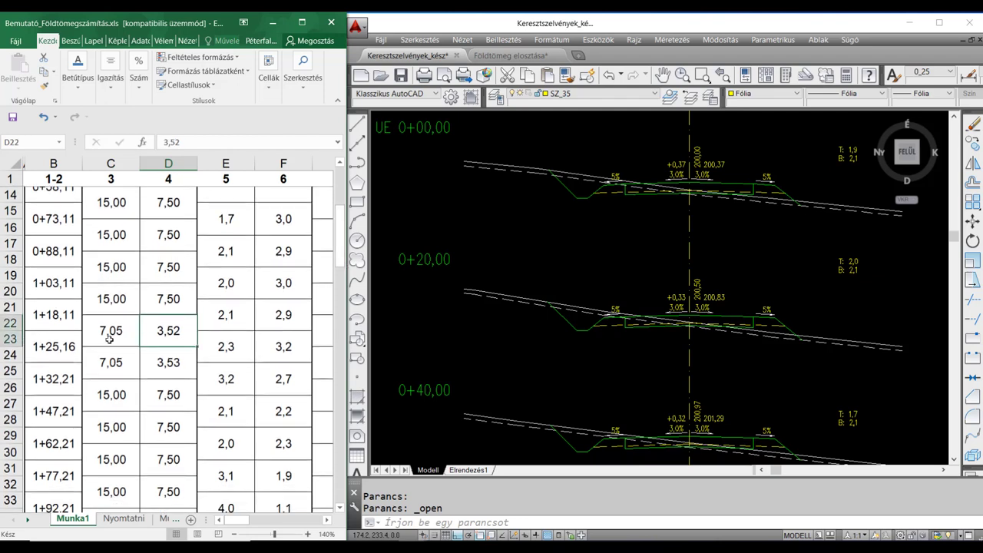
{"action": "left_click", "coordinate": [179, 297]}
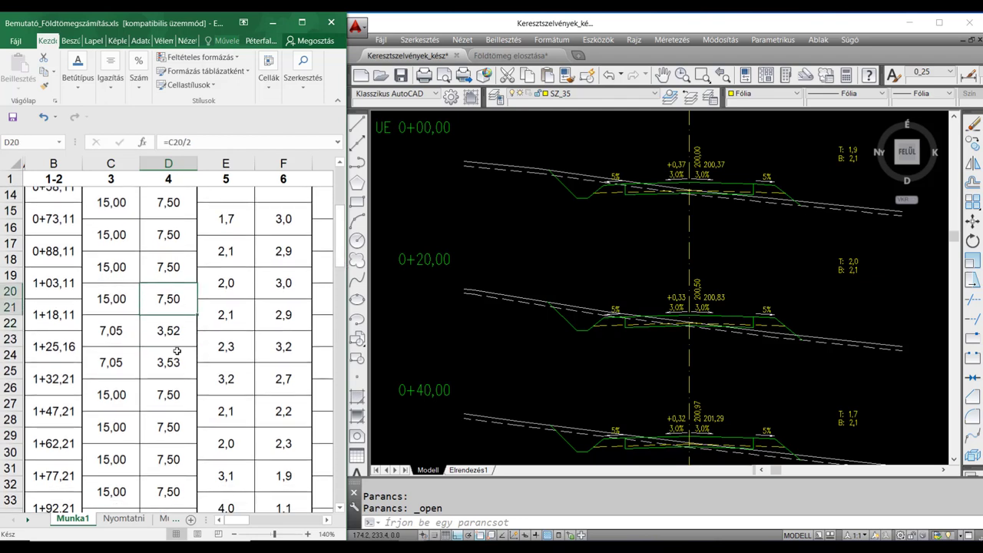
{"action": "left_click", "coordinate": [166, 364]}
{"action": "left_click", "coordinate": [169, 336]}
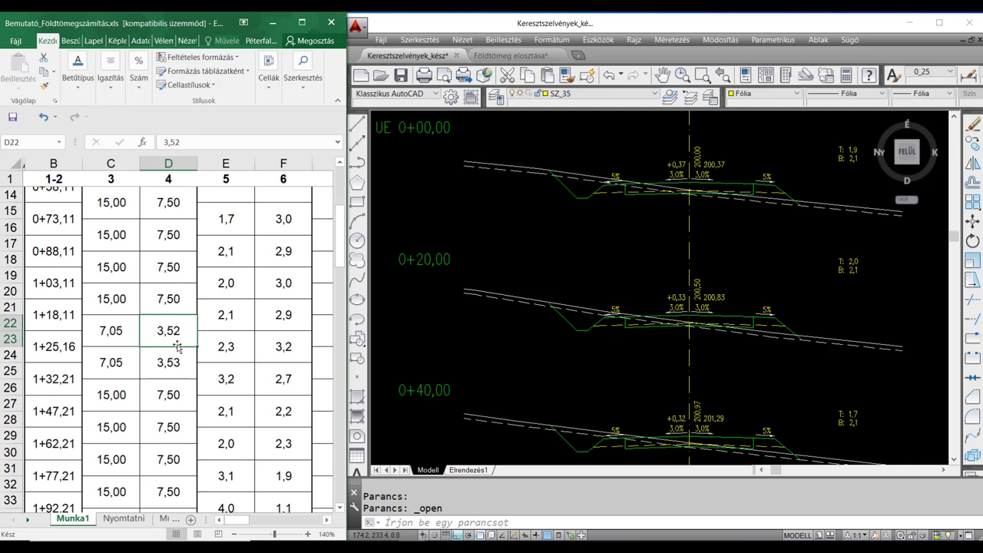
{"action": "left_click", "coordinate": [172, 371]}
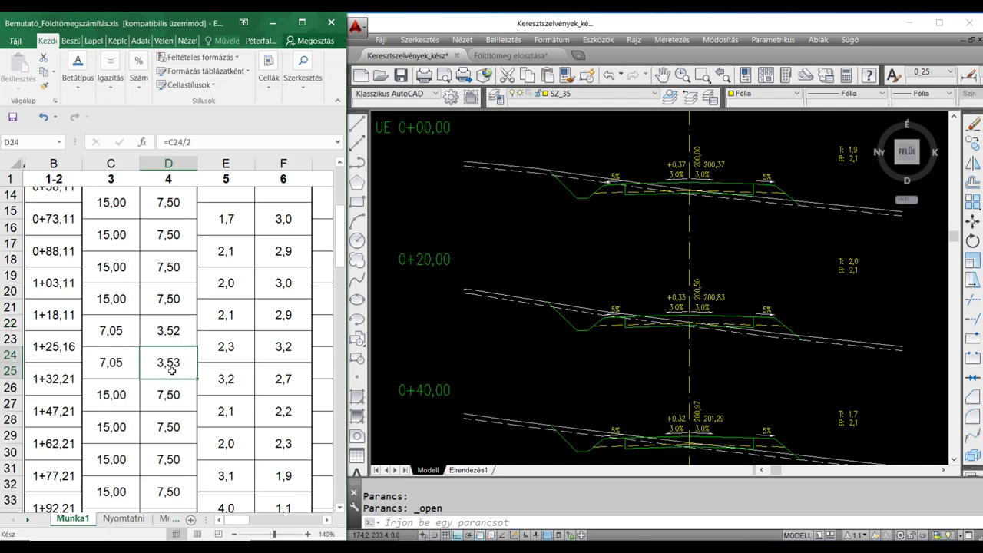
{"action": "left_click", "coordinate": [167, 332]}
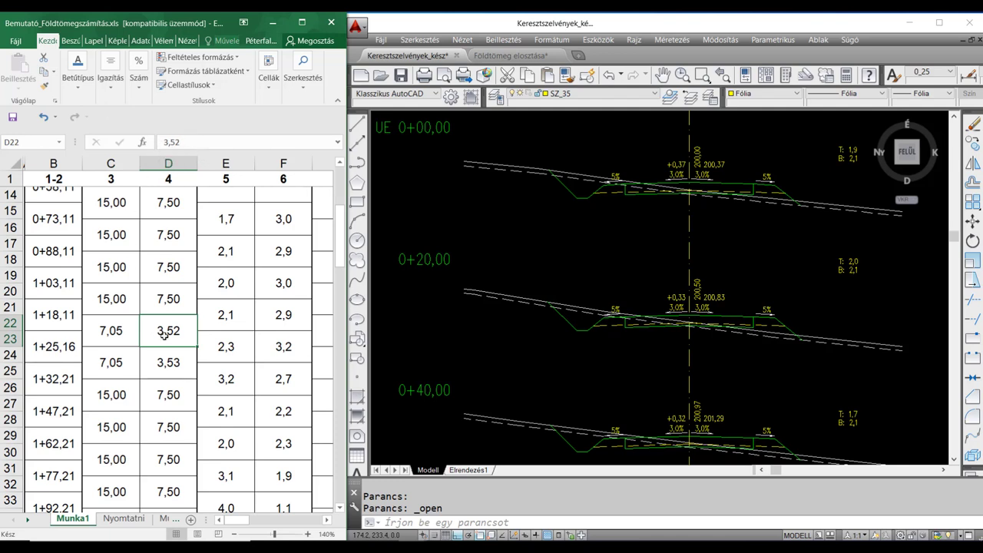
{"action": "left_click", "coordinate": [168, 364]}
{"action": "left_click", "coordinate": [172, 336]}
{"action": "left_click", "coordinate": [172, 364]}
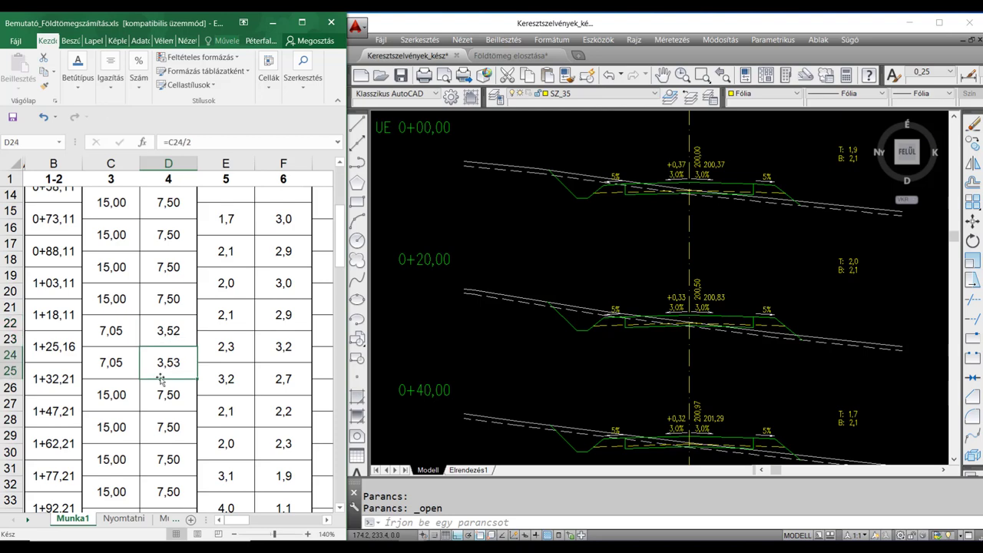
Step: Inspect the formulas of the last half distance in D52 and the half-distance total in D54 at the first section's end
{"action": "left_click_drag", "start_coordinate": [342, 267], "coordinate": [346, 350]}
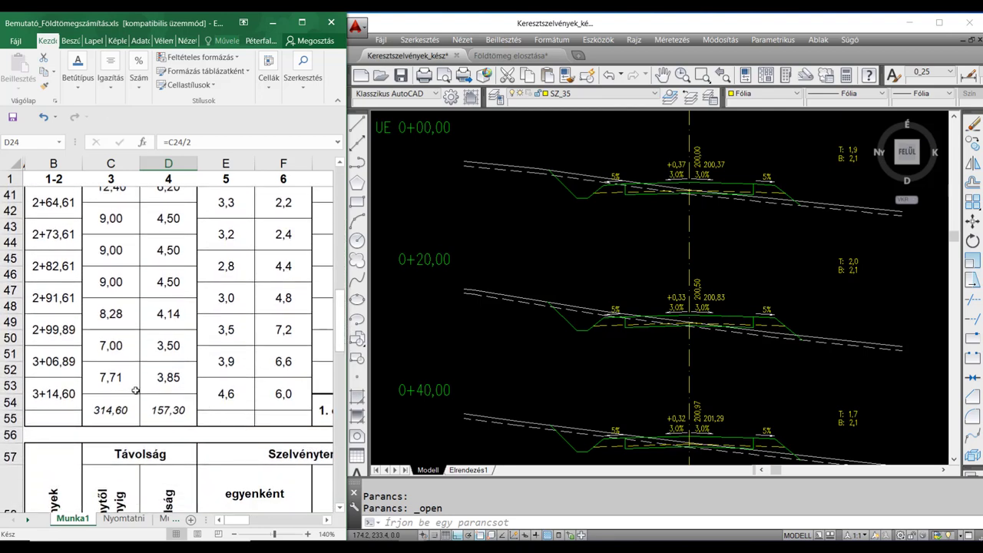
{"action": "left_click", "coordinate": [176, 379]}
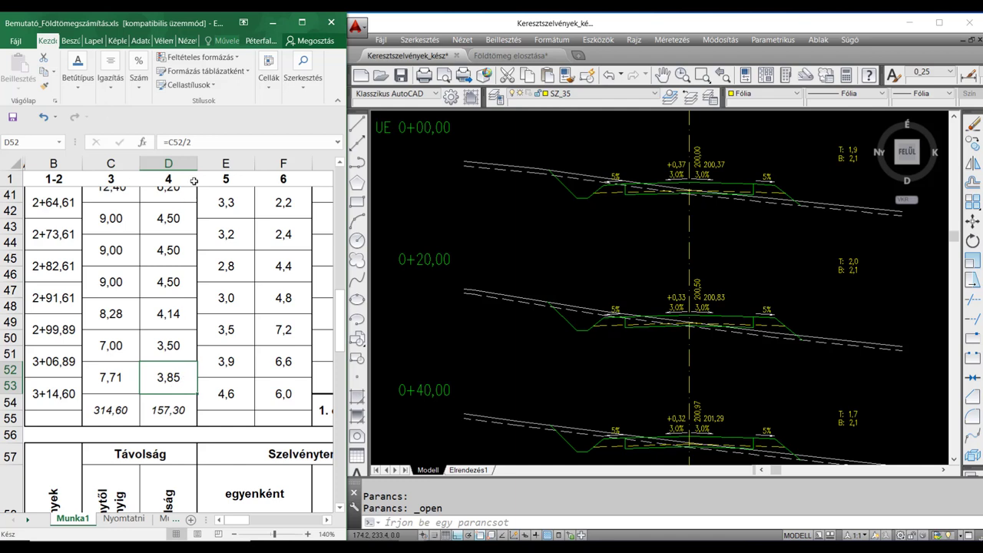
{"action": "left_click", "coordinate": [166, 409]}
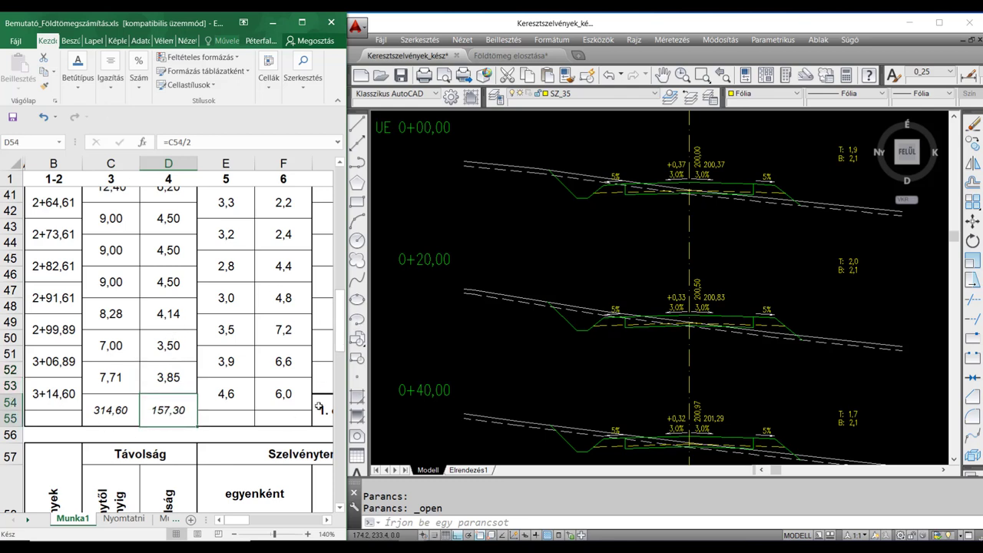
{"action": "left_click_drag", "start_coordinate": [343, 350], "coordinate": [321, 351]}
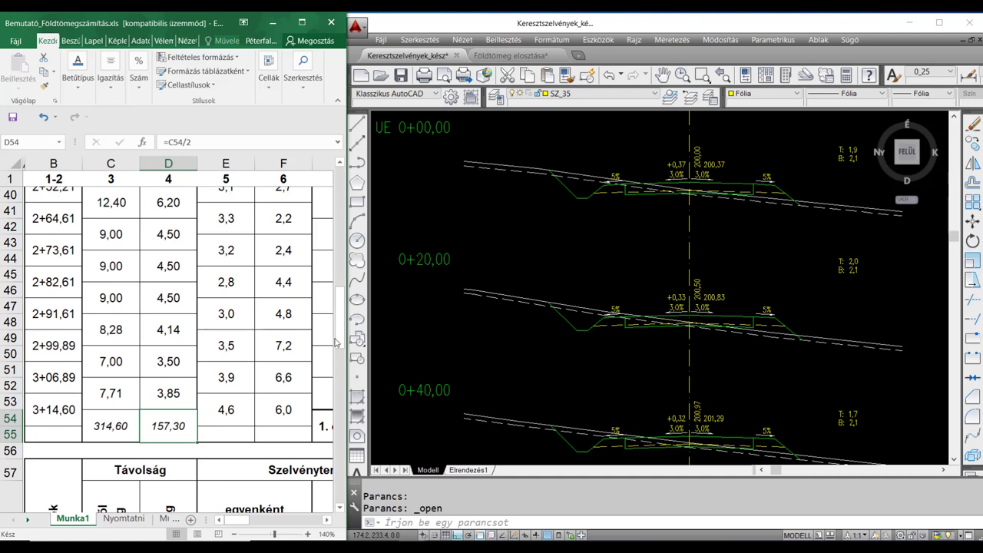
Step: Compare station 3+14,60 and its fill and cut areas at the first section's end with the second section's opening row
{"action": "left_click_drag", "start_coordinate": [339, 341], "coordinate": [340, 378]}
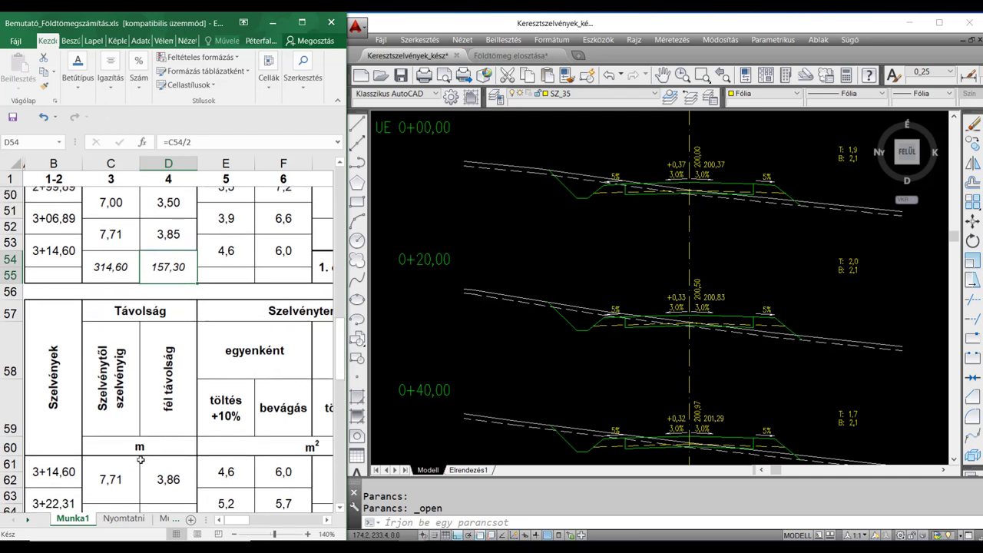
{"action": "left_click", "coordinate": [43, 252]}
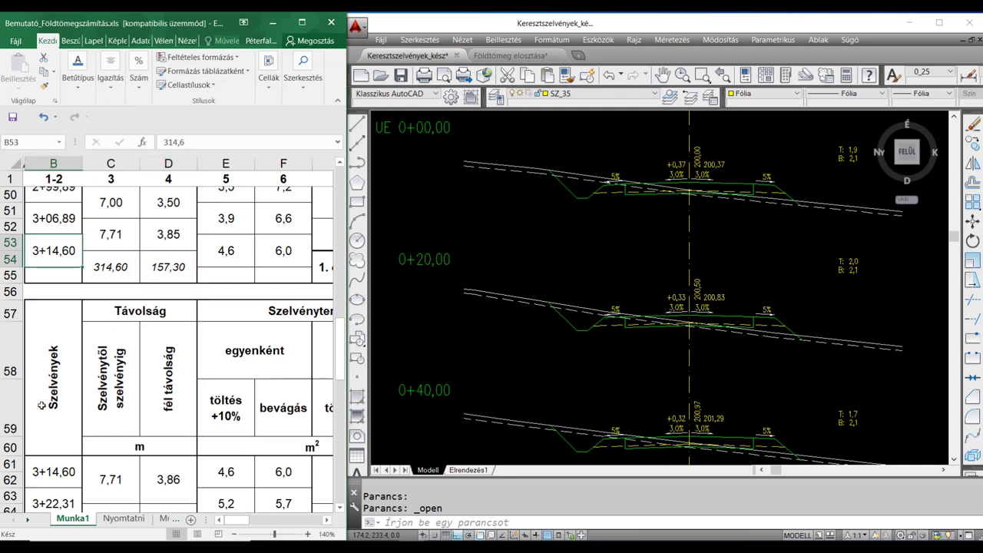
{"action": "left_click", "coordinate": [38, 473]}
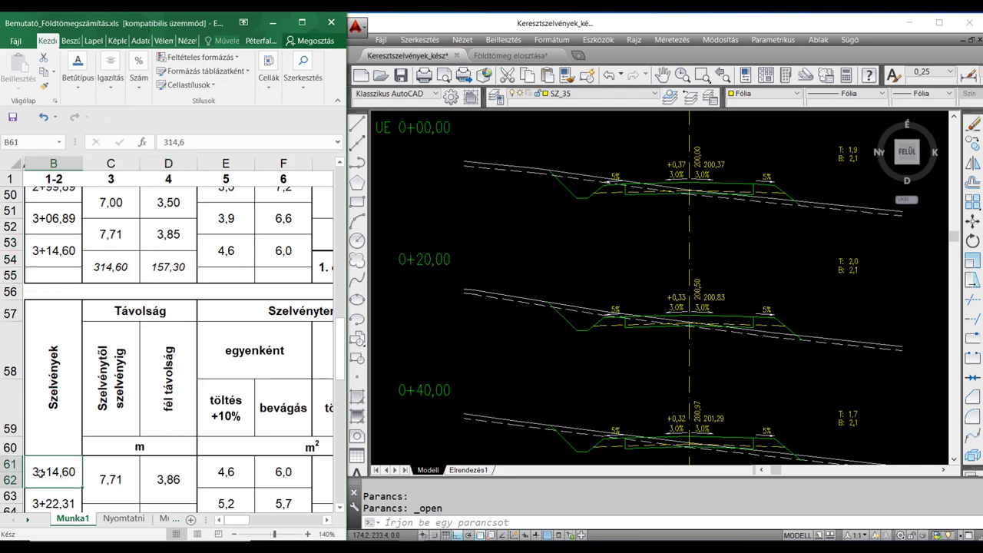
{"action": "left_click", "coordinate": [231, 252]}
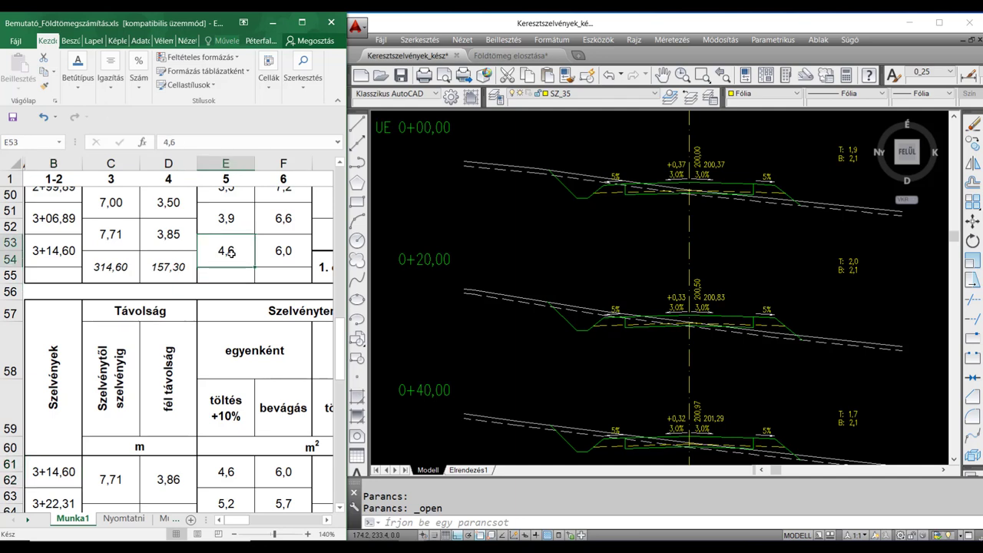
{"action": "left_click", "coordinate": [284, 477]}
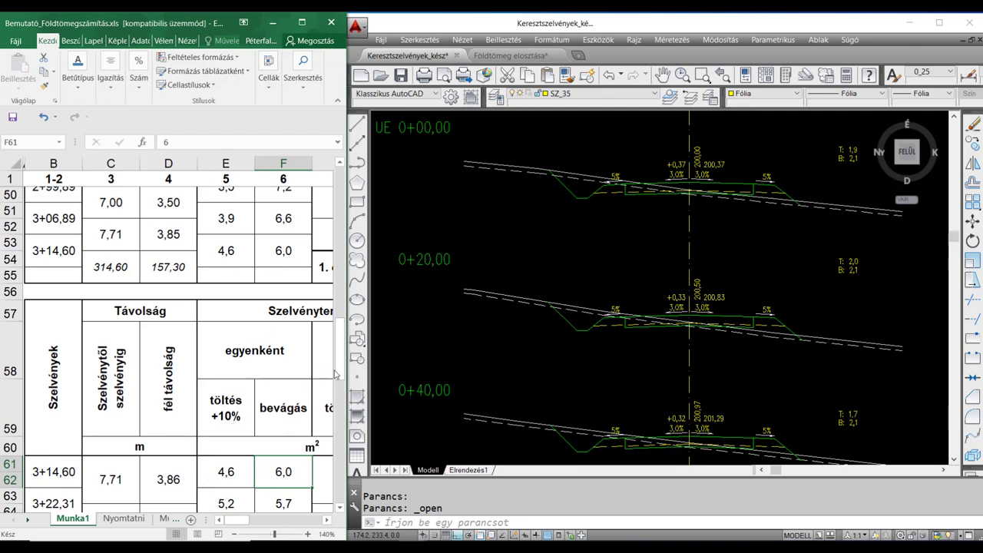
Step: Calculate station 0+00,00's fill area with the 10% allowance in Calculator as 1,9 × 1,1
{"action": "left_click_drag", "start_coordinate": [341, 376], "coordinate": [351, 221]}
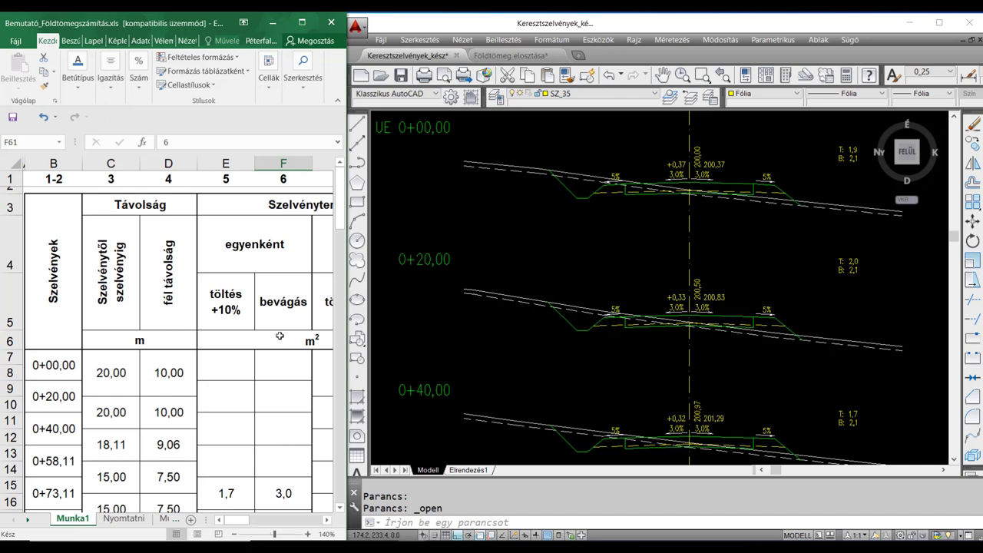
{"action": "left_click", "coordinate": [225, 368]}
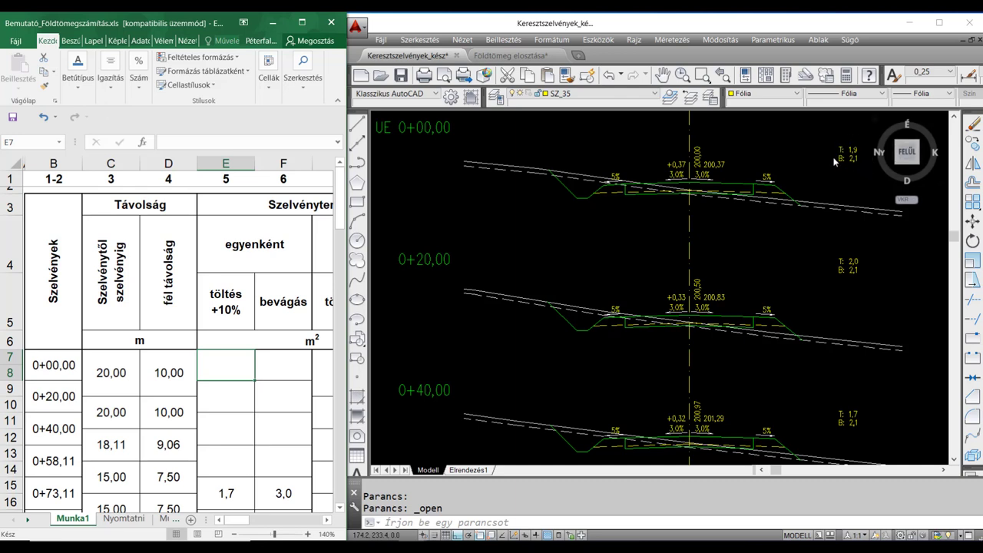
{"action": "left_click", "coordinate": [224, 307]}
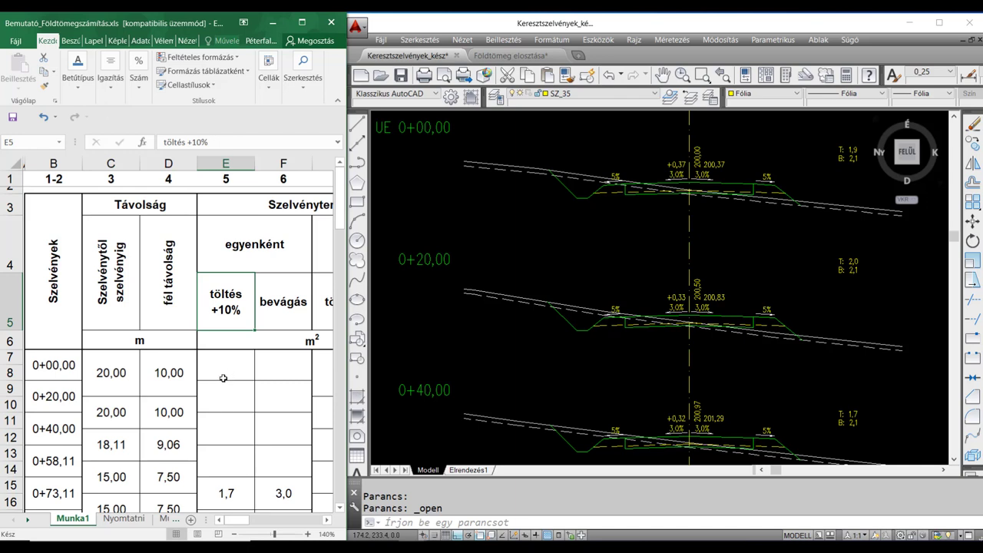
{"action": "left_click", "coordinate": [226, 377]}
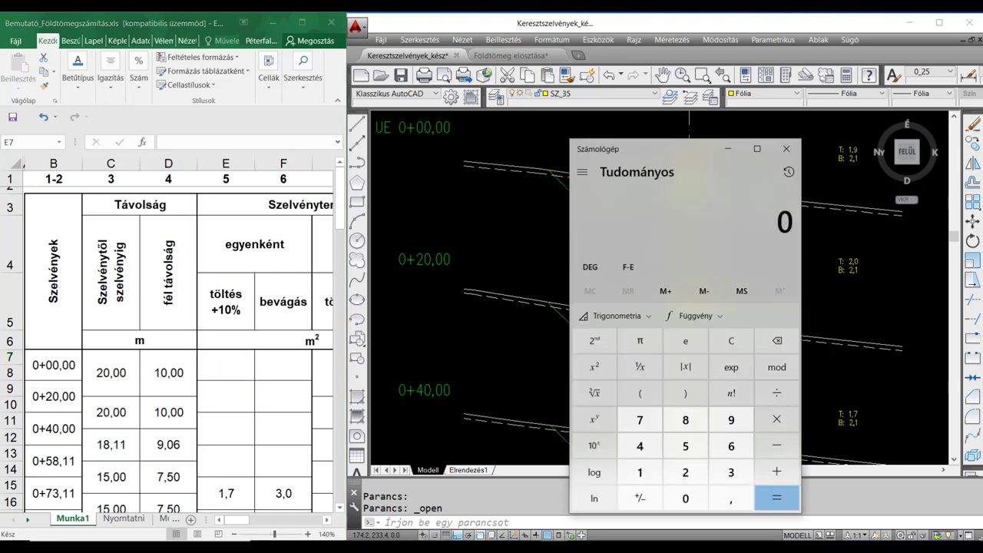
{"action": "type", "text": "1,9 × "}
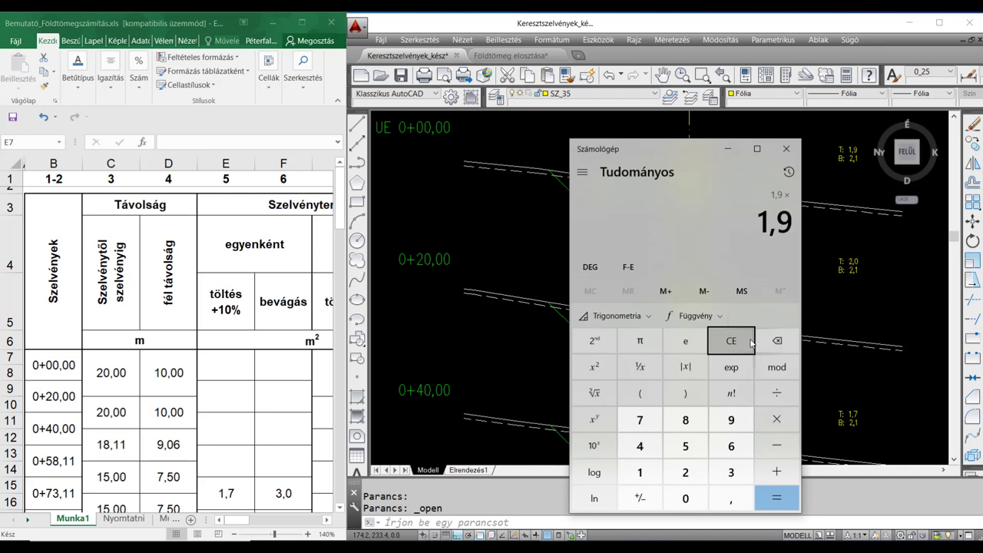
{"action": "type", "text": "1,1 ="}
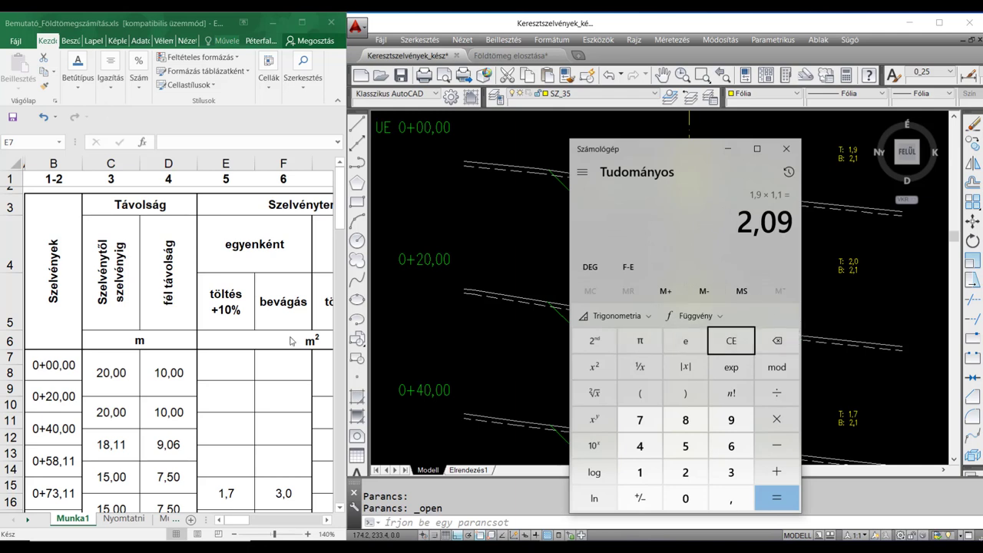
Step: Enter 2,1 as the fill area and 2,1 as the cut area of station 0+00,00 in the volume table
{"action": "left_click", "coordinate": [227, 377]}
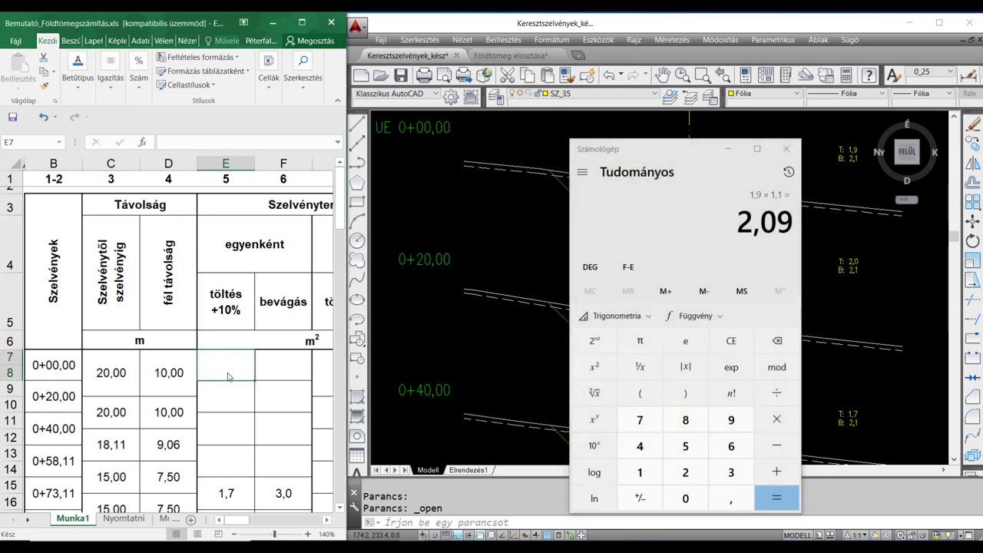
{"action": "type", "text": "2,1"}
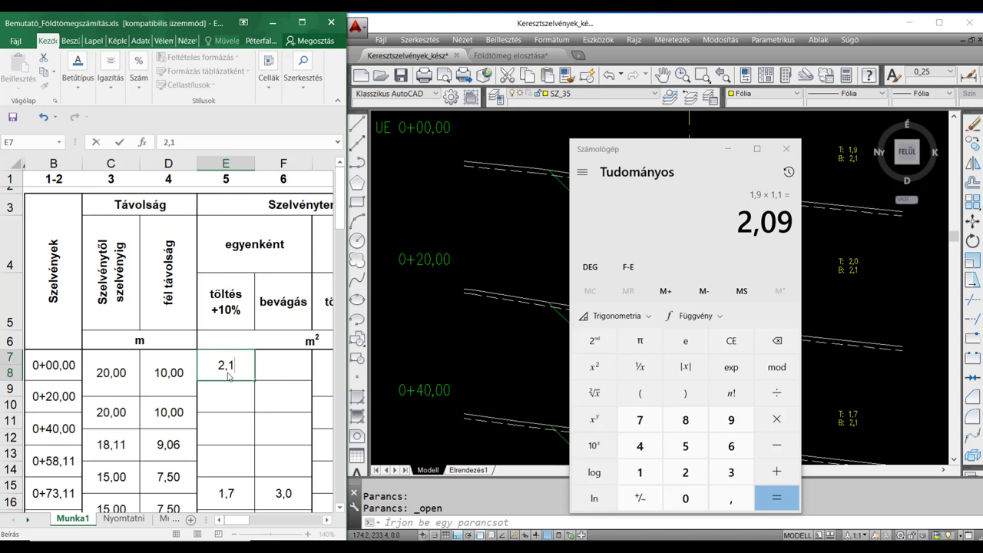
{"action": "key", "text": "Tab"}
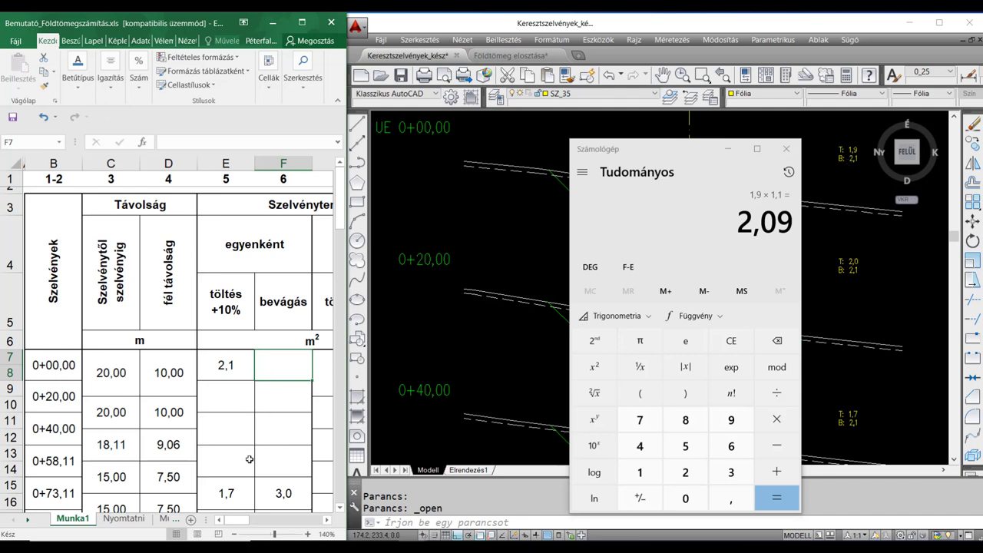
{"action": "type", "text": "2,1"}
{"action": "key", "text": "Down"}
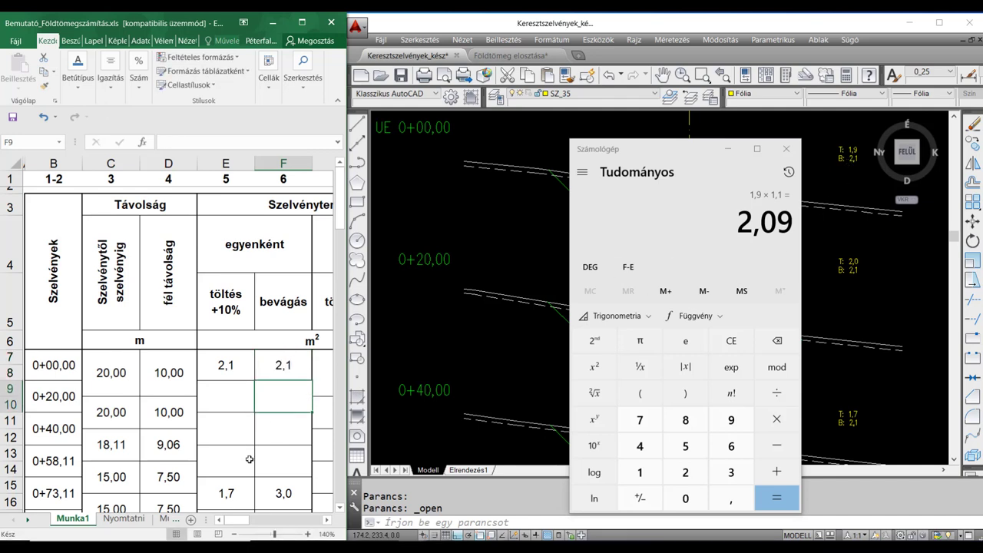
Step: Calculate station 0+20,00's increased fill as 2 × 1,1 and enter 2,2 as its fill area and 2,1 as its cut area
{"action": "key", "text": "Left"}
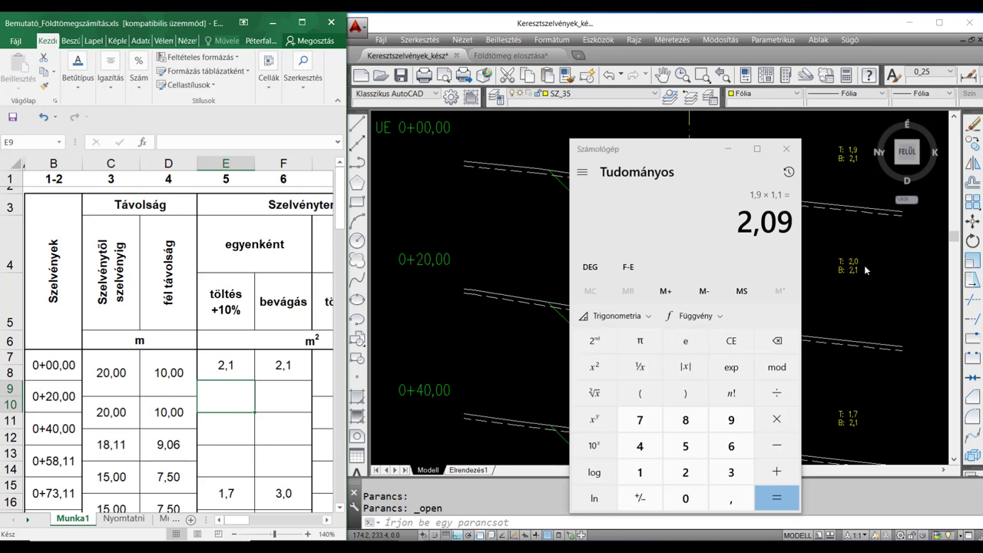
{"action": "left_click", "coordinate": [733, 347]}
{"action": "type", "text": "2 × 1,1"}
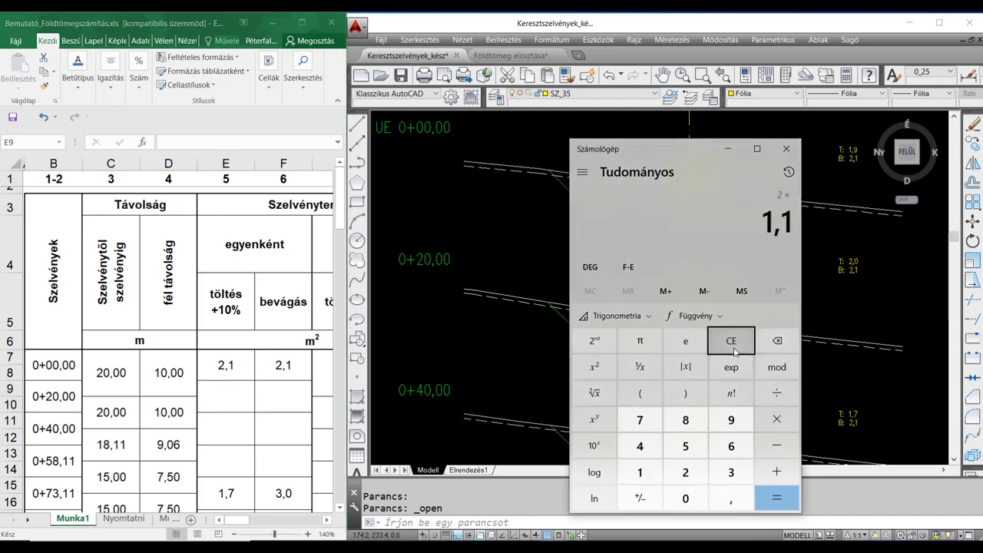
{"action": "key", "text": "Return"}
{"action": "left_click", "coordinate": [211, 400]}
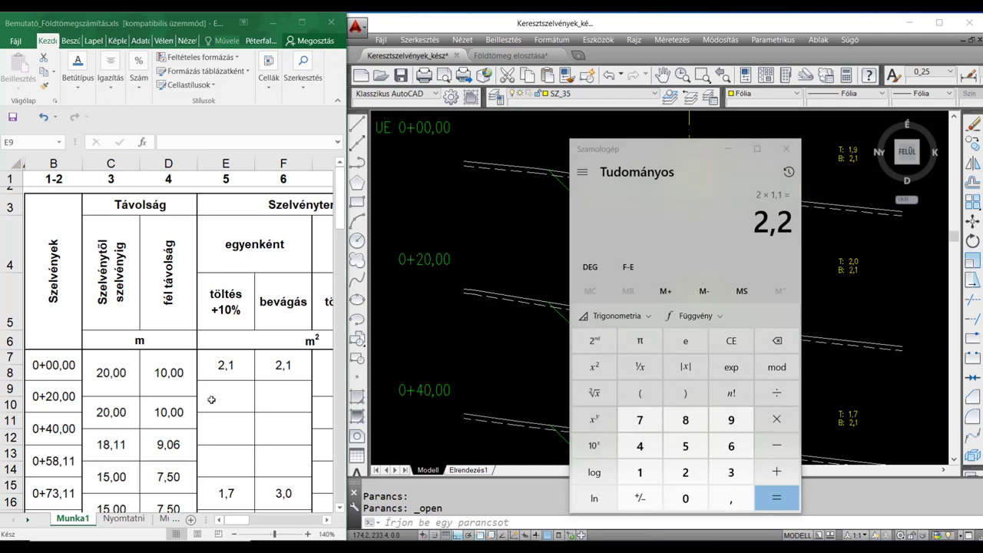
{"action": "type", "text": "2,2"}
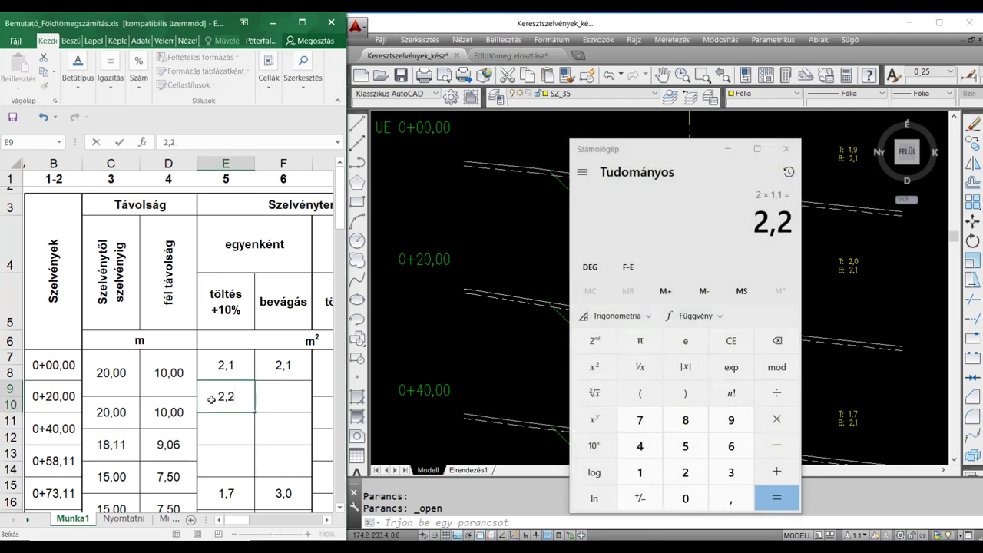
{"action": "key", "text": "Tab"}
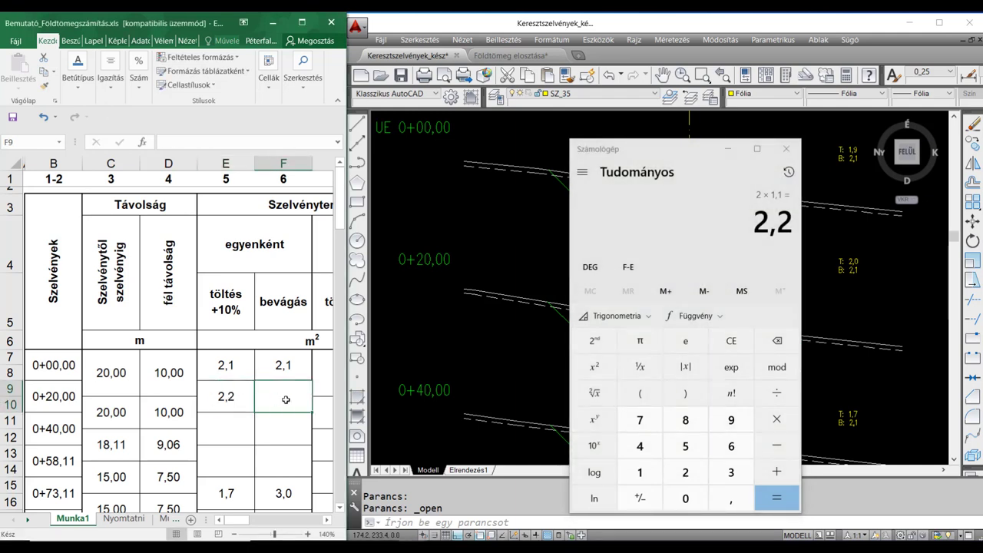
{"action": "type", "text": "2,1"}
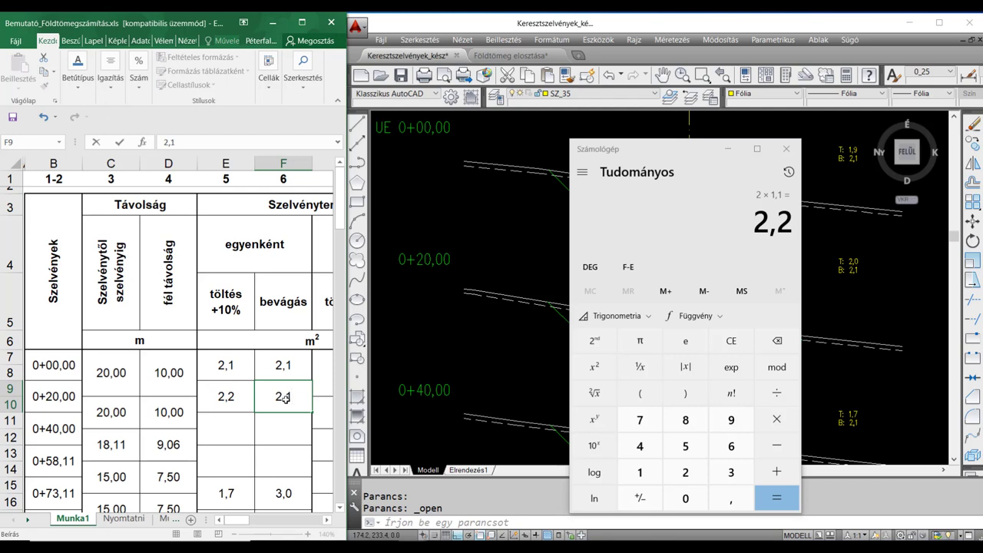
{"action": "key", "text": "Return"}
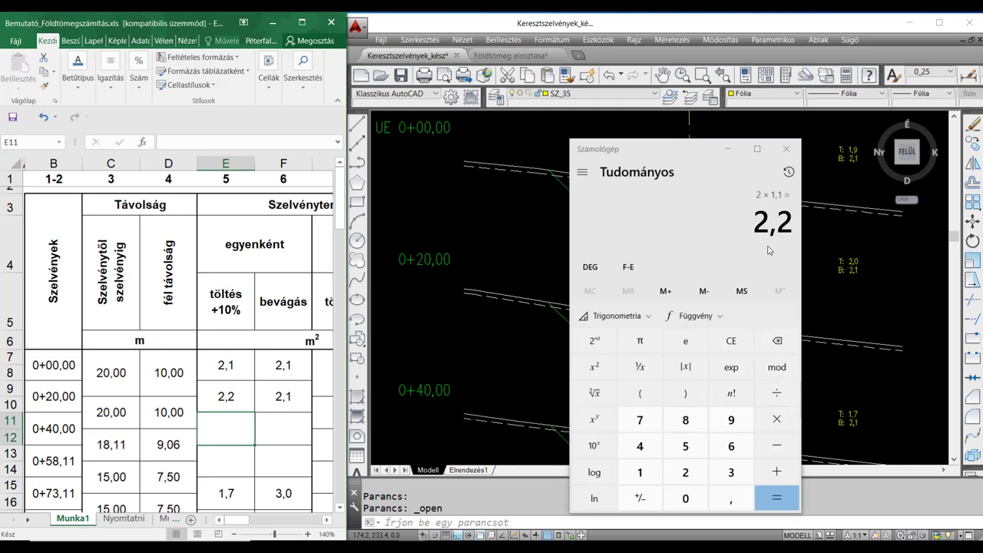
Step: Calculate station 0+40,00's increased fill as 1,7 × 1,1 and enter 1,9 as its fill area and 2,1 as its cut area
{"action": "left_click", "coordinate": [739, 343]}
{"action": "type", "text": "1,7"}
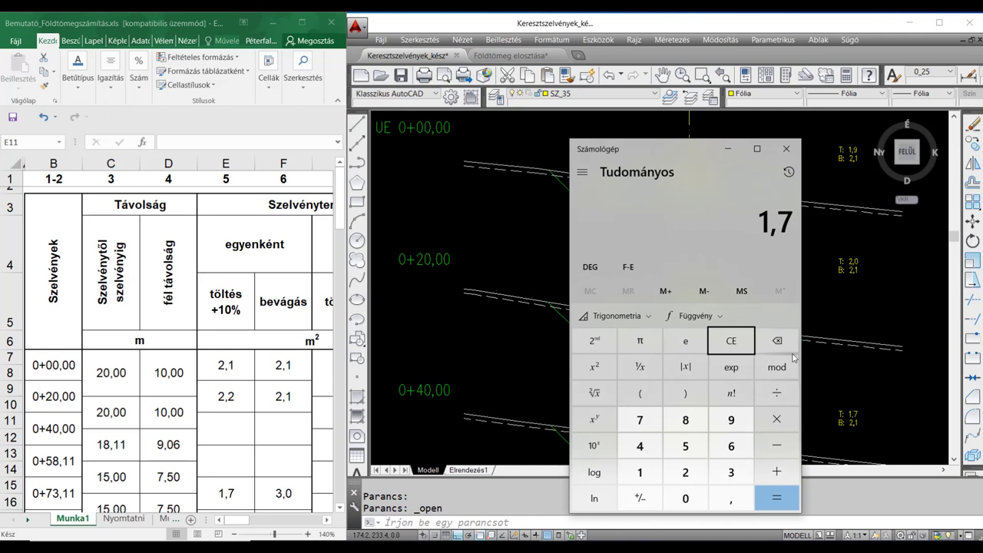
{"action": "type", "text": " × 1,1"}
{"action": "key", "text": "Return"}
{"action": "left_click", "coordinate": [229, 430]}
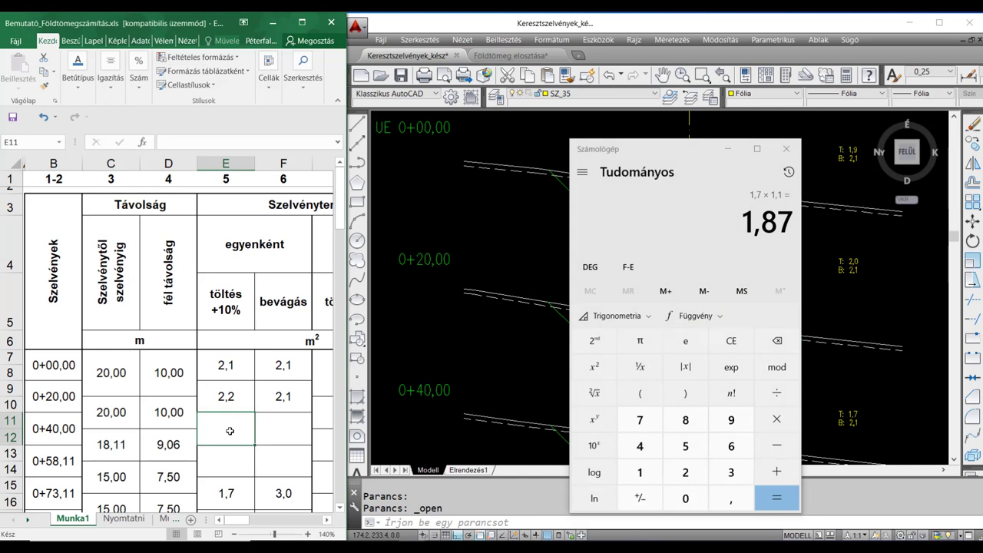
{"action": "type", "text": "1,9"}
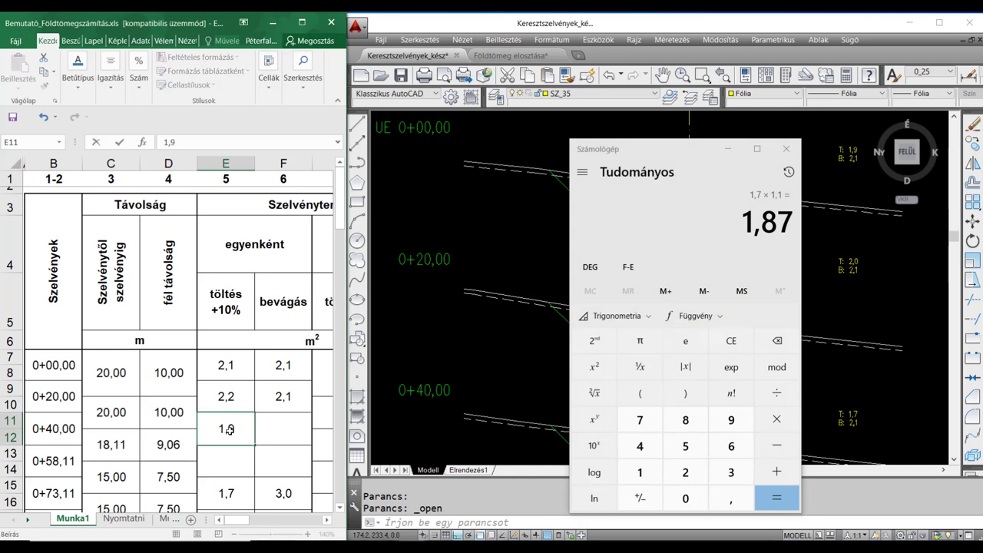
{"action": "key", "text": "Tab"}
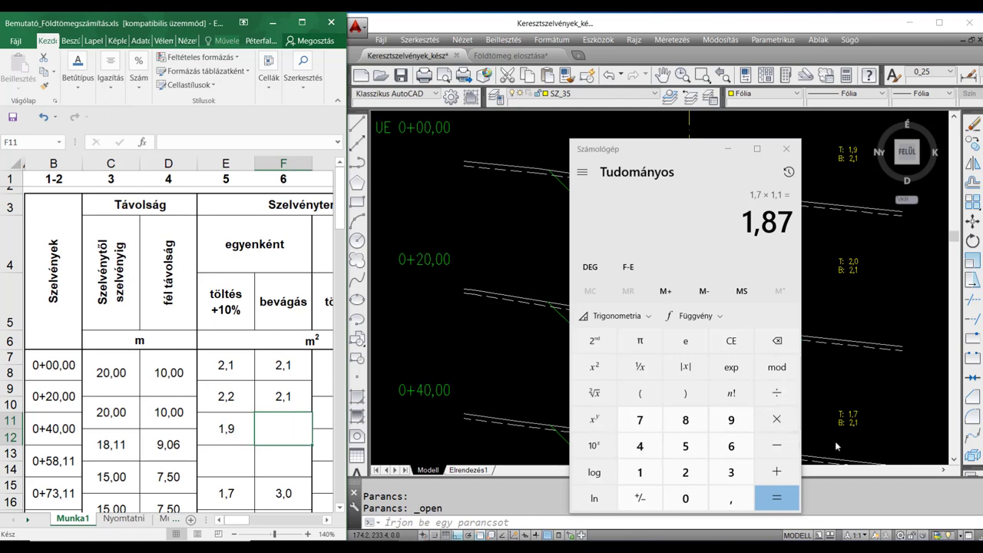
{"action": "type", "text": "2,"}
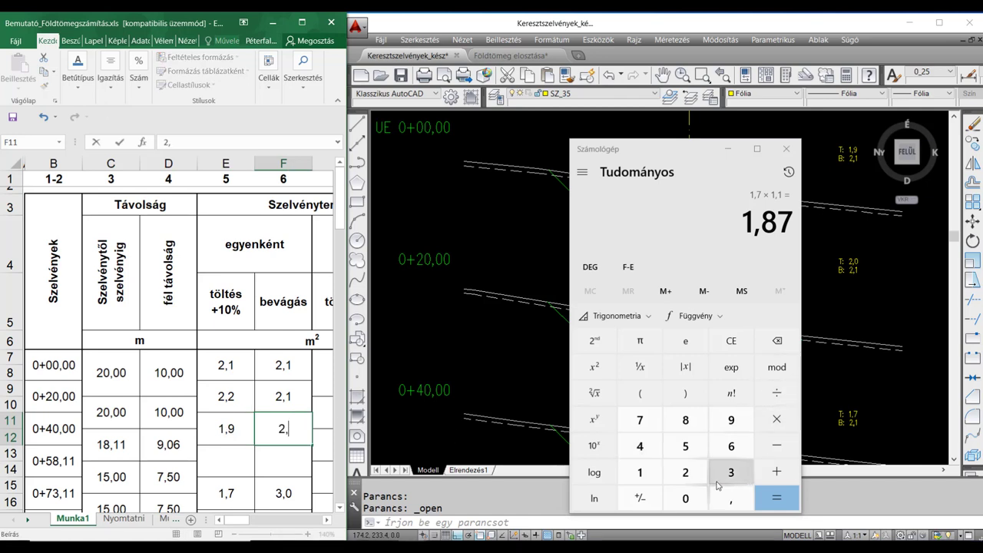
{"action": "type", "text": "1"}
{"action": "key", "text": "Return"}
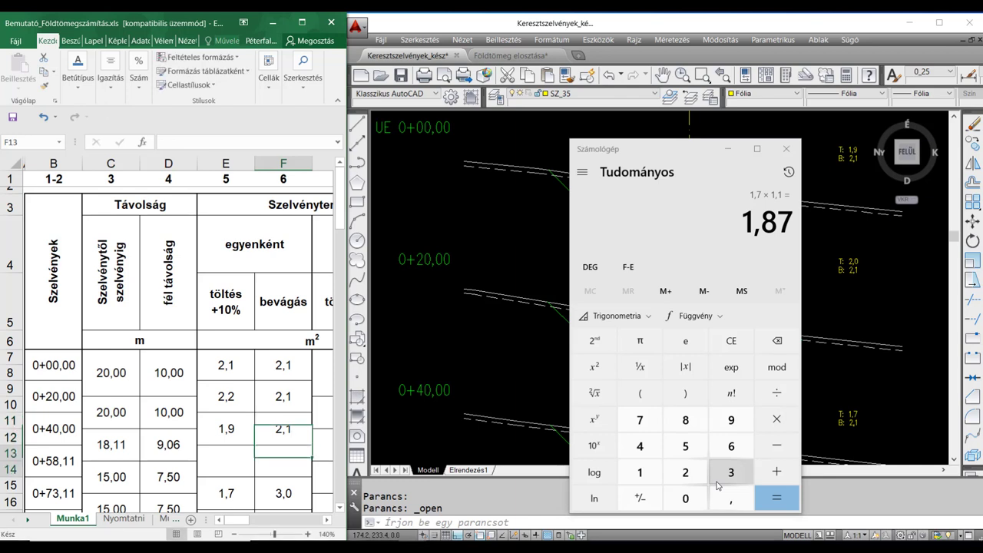
Step: Find cross-section IE 0+58,11 in the AutoCAD drawing and calculate its increased fill area in Calculator as 2,3 × 1,1
{"action": "left_click", "coordinate": [210, 462]}
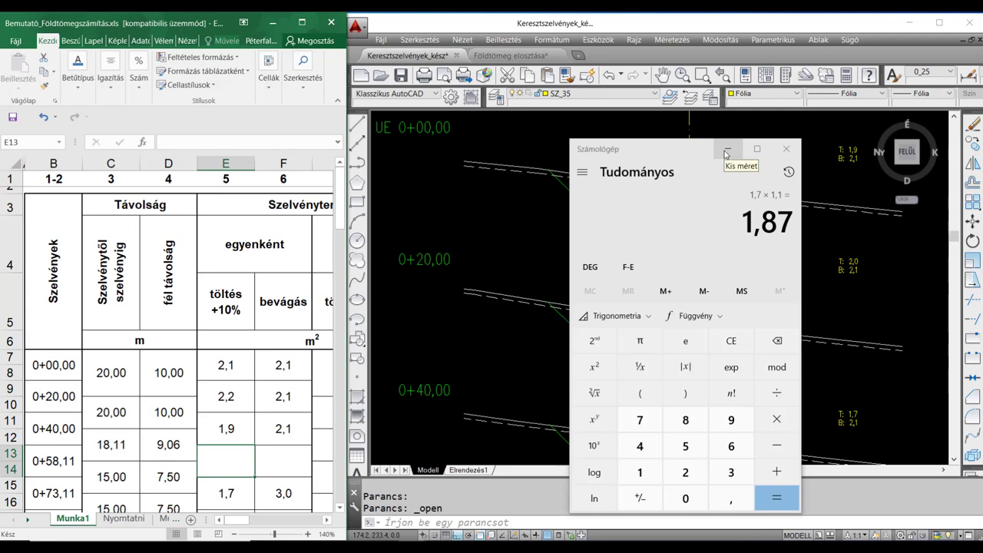
{"action": "left_click", "coordinate": [726, 152]}
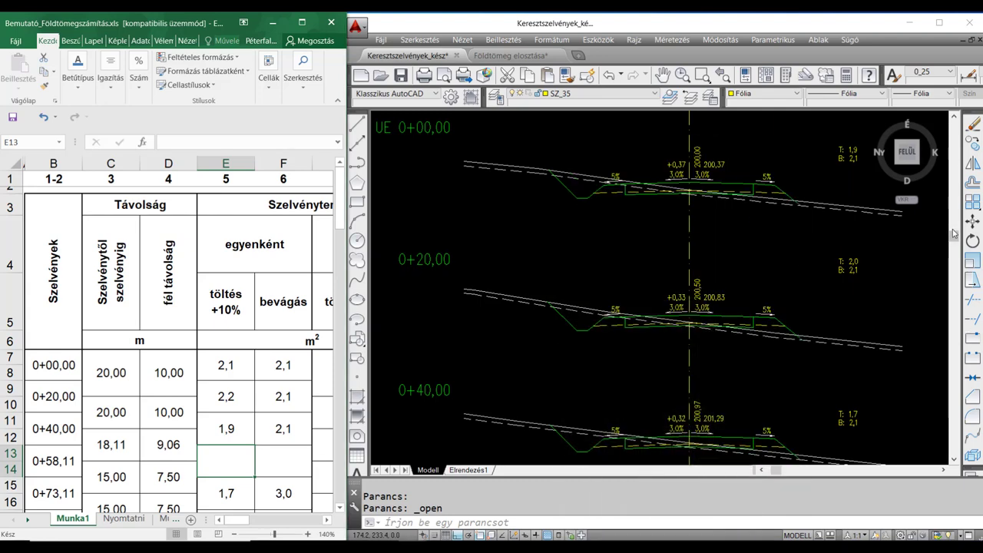
{"action": "left_click", "coordinate": [955, 462]}
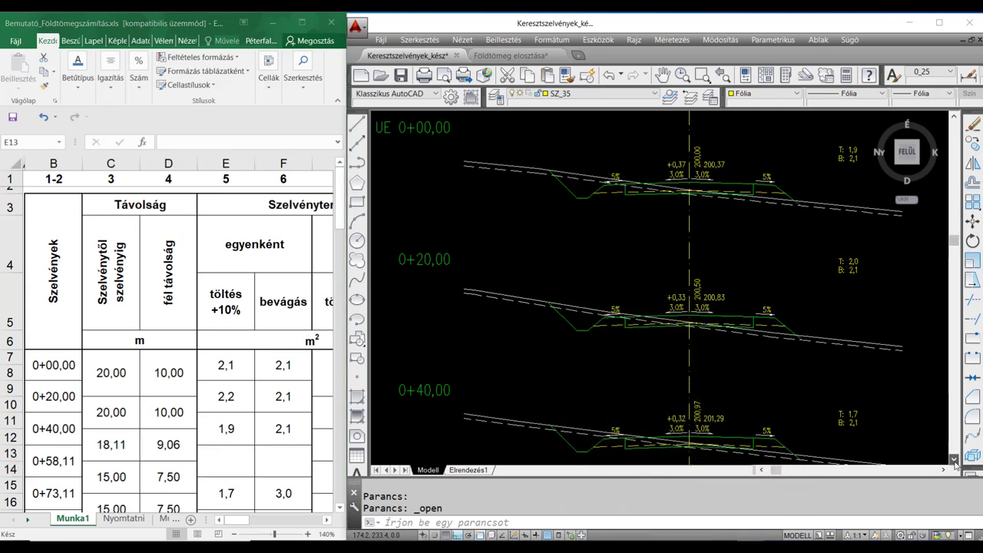
{"action": "left_click", "coordinate": [955, 462]}
{"action": "left_click_drag", "start_coordinate": [955, 461], "coordinate": [955, 462]}
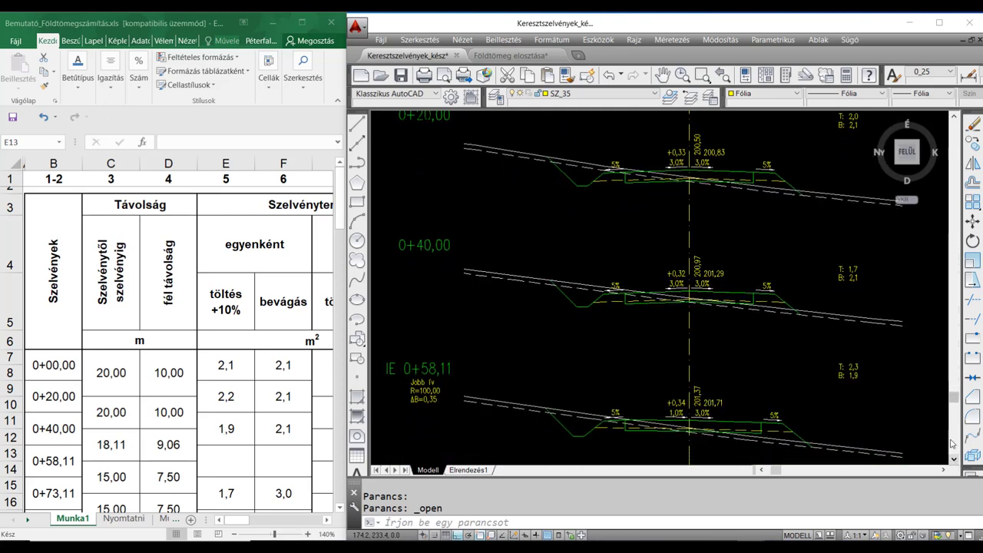
{"action": "left_click_drag", "start_coordinate": [952, 415], "coordinate": [952, 449]}
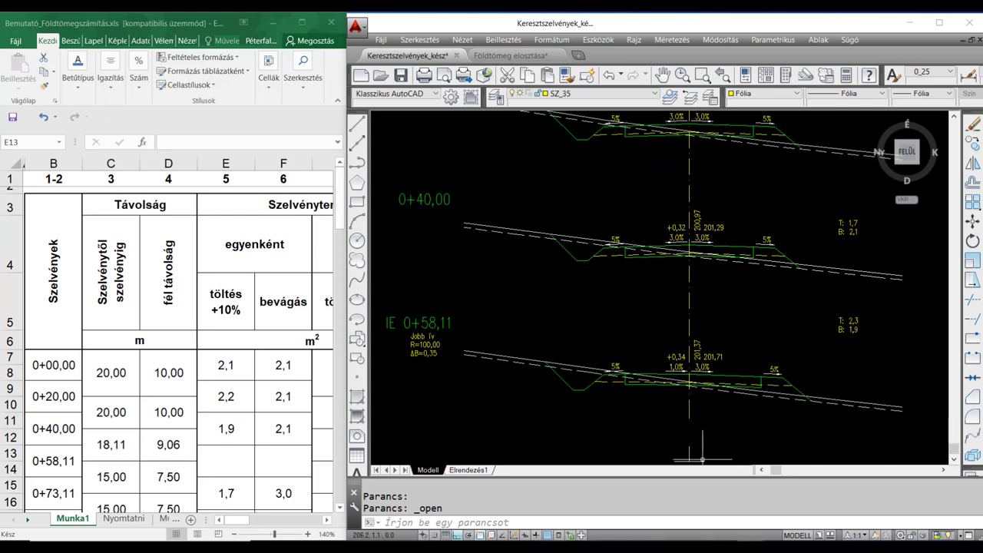
{"action": "key", "text": "alt+Tab"}
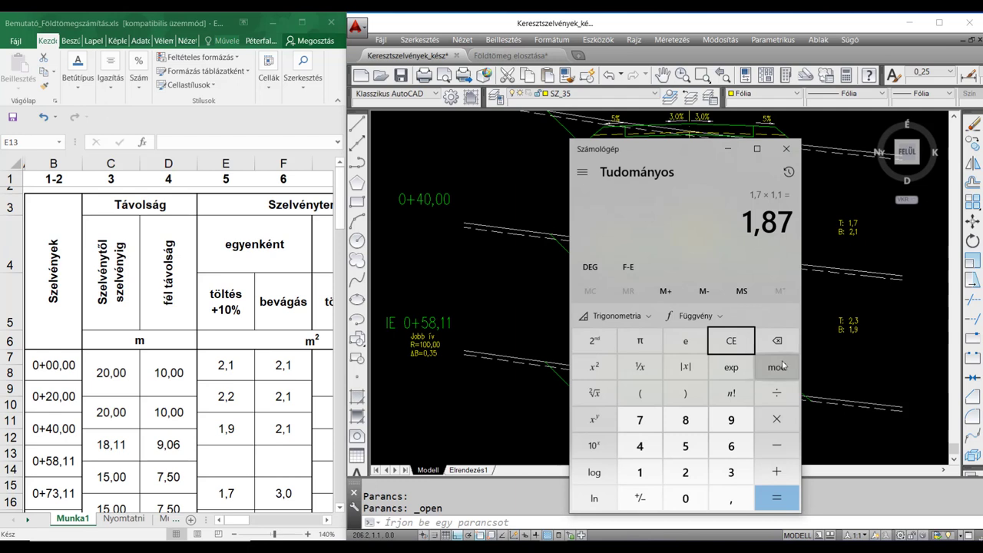
{"action": "type", "text": "2,3 × "}
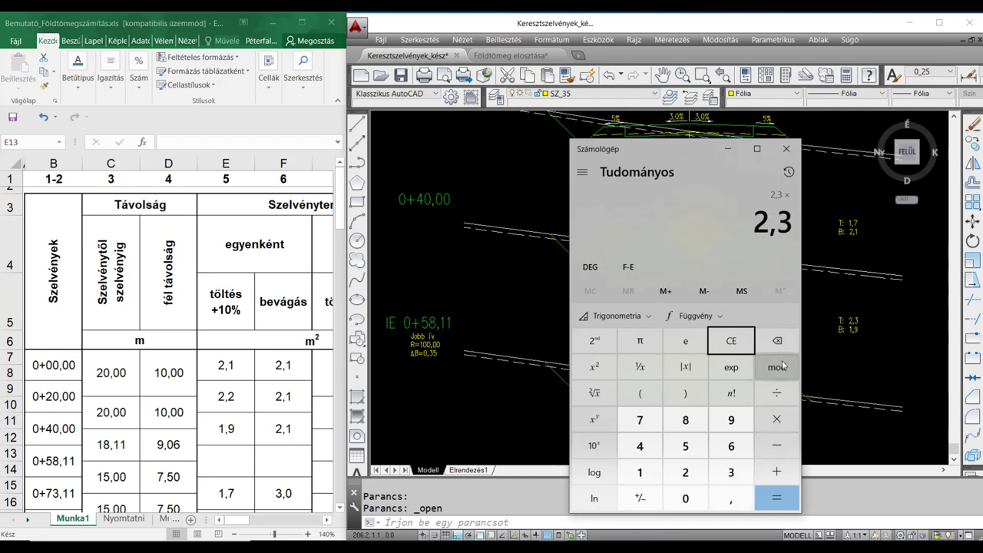
{"action": "type", "text": "1,1"}
{"action": "key", "text": "Return"}
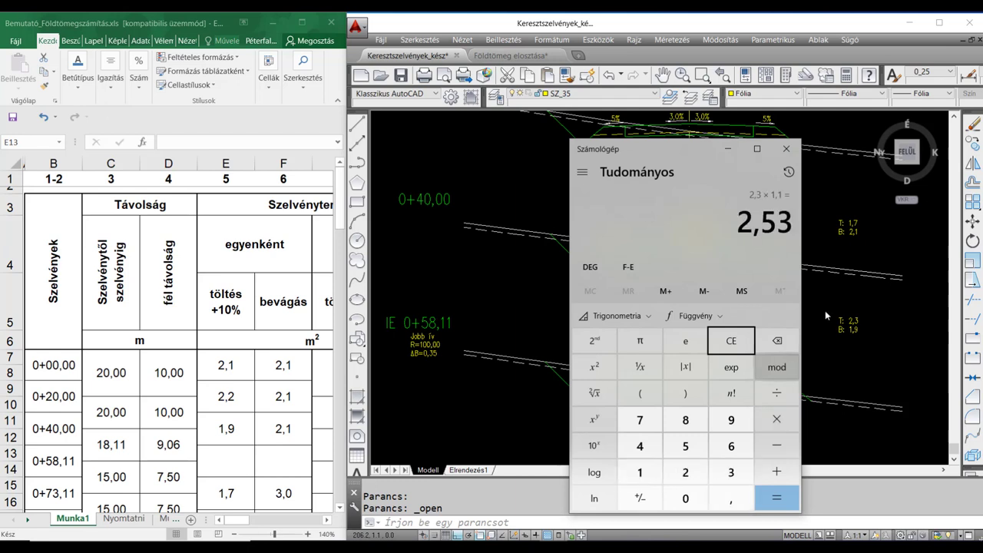
Step: Enter 2,5 as the fill area and 1,9 as the cut area of station 0+58,11 in the volume table
{"action": "left_click", "coordinate": [222, 473]}
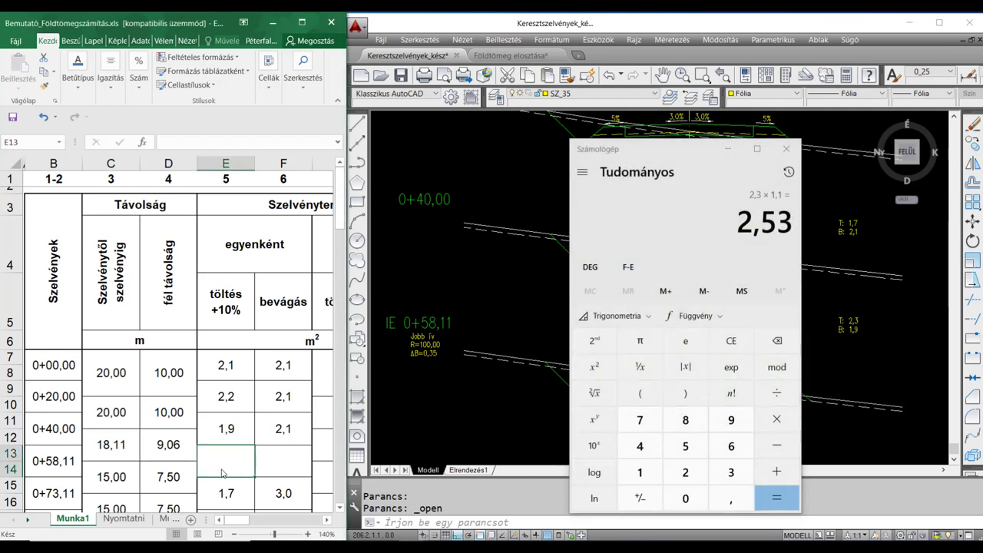
{"action": "type", "text": "2,5"}
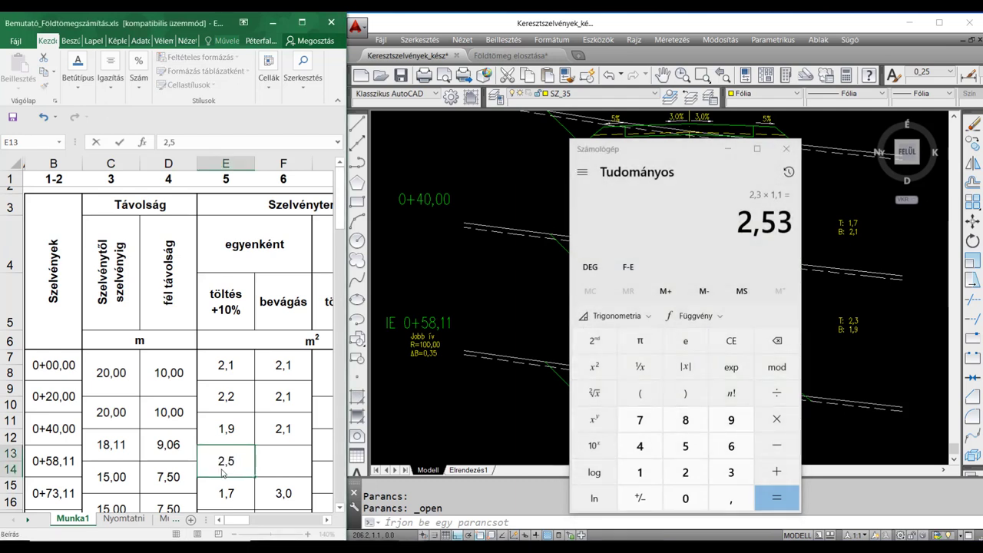
{"action": "left_click", "coordinate": [298, 467]}
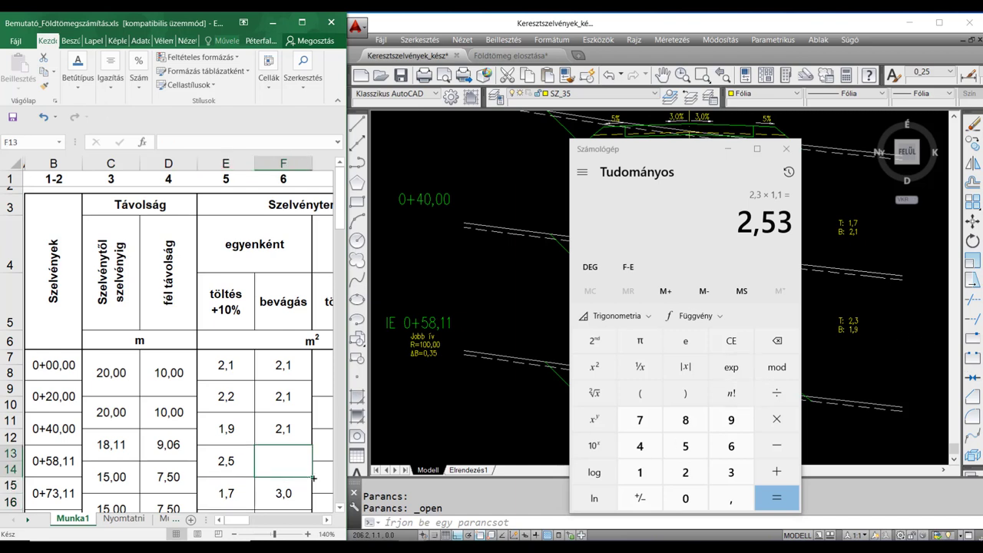
{"action": "type", "text": "1,9"}
{"action": "key", "text": "Return"}
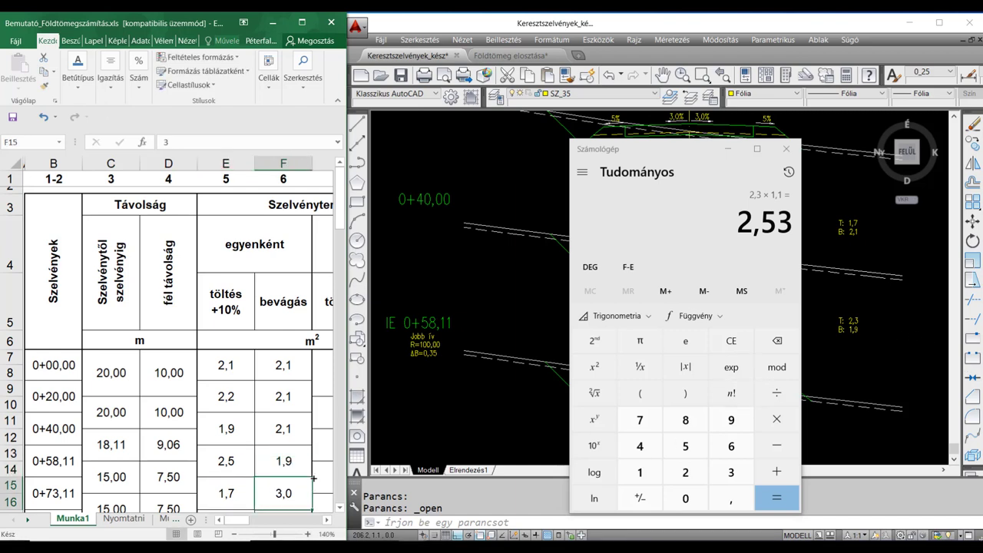
Step: Put the calculator away and bring the table's combined section area and volume columns into view beside the Földtömeg elosztása drawing
{"action": "left_click", "coordinate": [728, 150]}
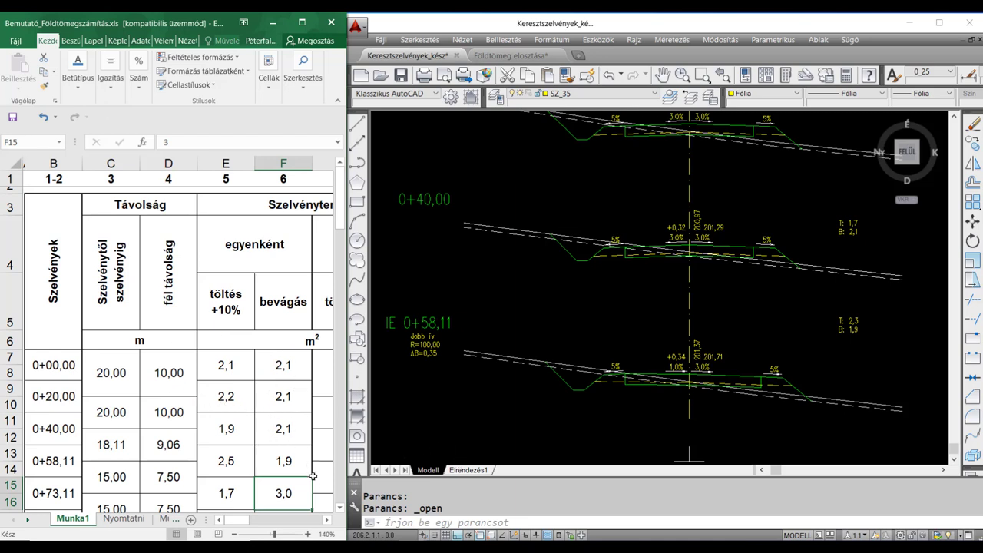
{"action": "left_click", "coordinate": [328, 522]}
{"action": "left_click", "coordinate": [328, 522]}
{"action": "left_click", "coordinate": [328, 522]}
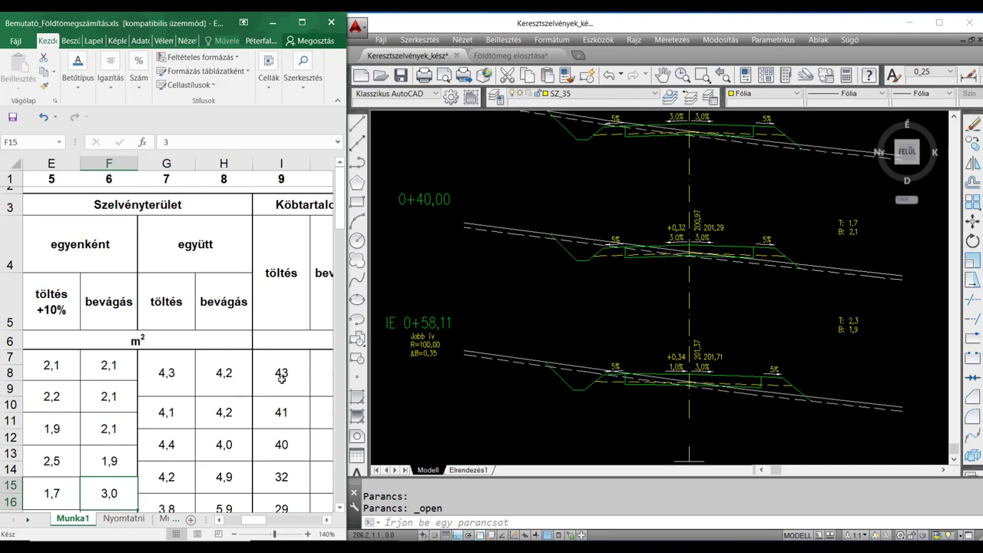
{"action": "left_click", "coordinate": [326, 519]}
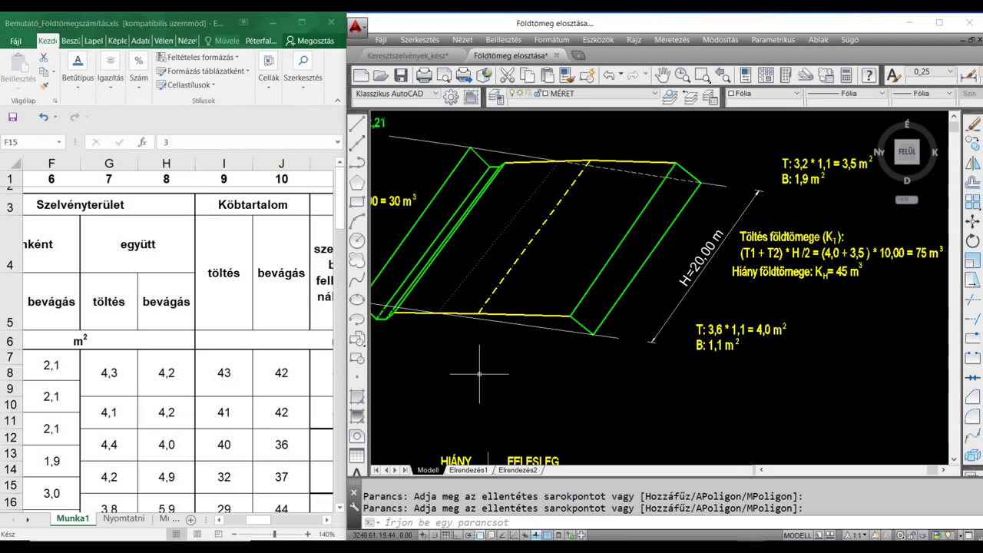
Step: Examine the earthwork body between stations 1+92,21 and 2+12,21 and its fill and shortage volume calculations in the Földtömeg elosztása drawing
{"action": "mouse_move", "coordinate": [521, 356]}
{"action": "left_mouse_down"}
{"action": "mouse_move", "coordinate": [615, 401]}
{"action": "mouse_move", "coordinate": [643, 403]}
{"action": "left_mouse_up"}
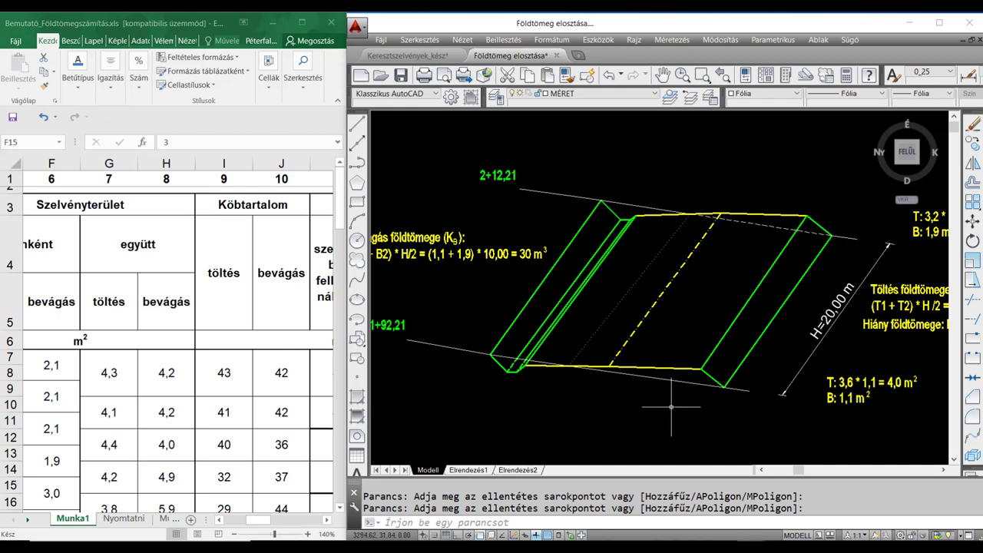
{"action": "mouse_move", "coordinate": [670, 407]}
{"action": "left_mouse_down"}
{"action": "mouse_move", "coordinate": [575, 403]}
{"action": "mouse_move", "coordinate": [628, 402]}
{"action": "left_mouse_up"}
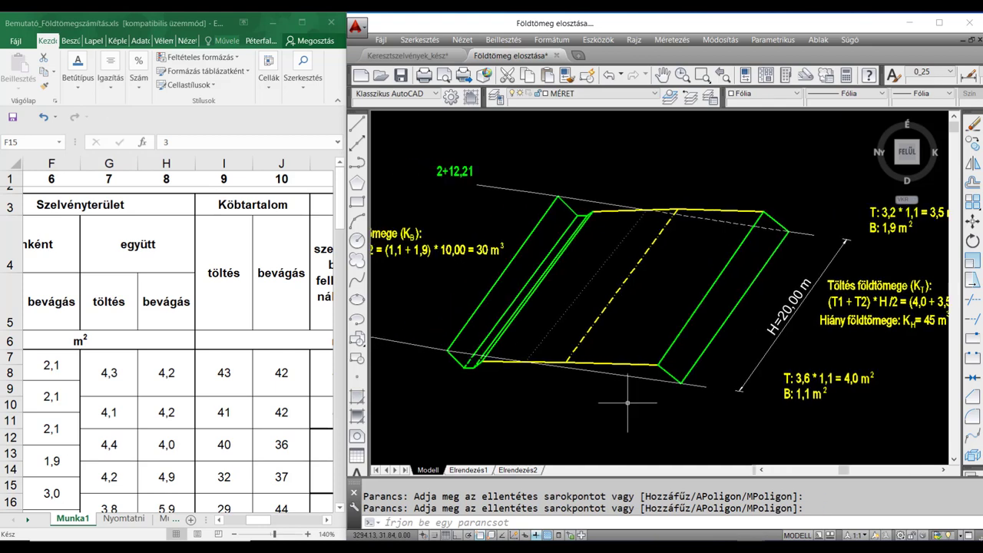
{"action": "left_click_drag", "start_coordinate": [558, 396], "coordinate": [603, 392]}
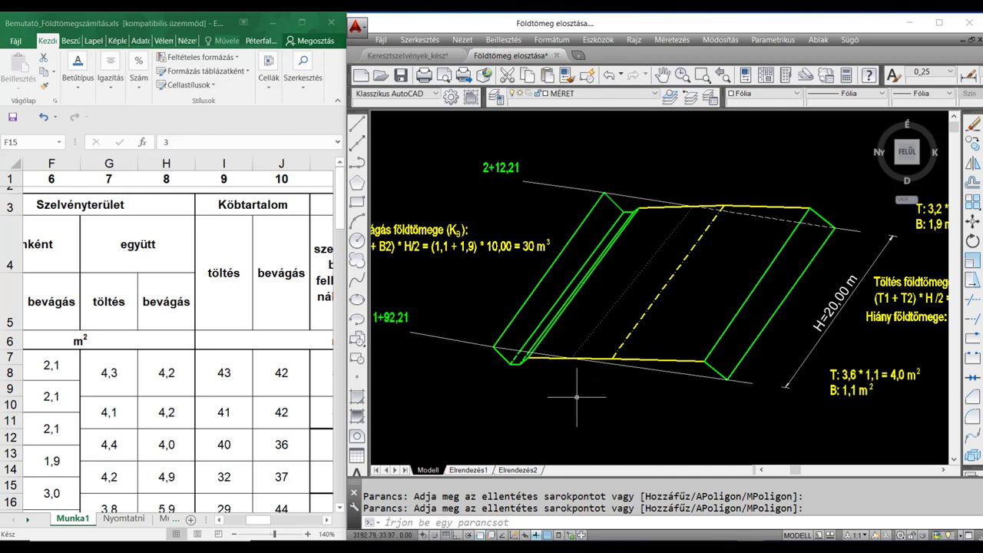
{"action": "left_click_drag", "start_coordinate": [577, 397], "coordinate": [520, 400]}
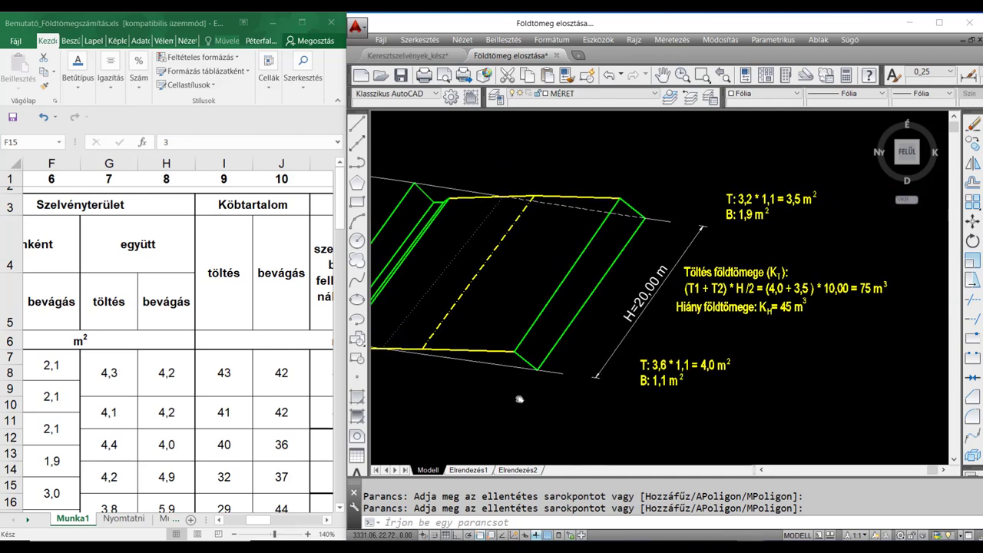
{"action": "mouse_move", "coordinate": [616, 413]}
{"action": "left_mouse_down"}
{"action": "mouse_move", "coordinate": [833, 437]}
{"action": "mouse_move", "coordinate": [642, 415]}
{"action": "left_mouse_up"}
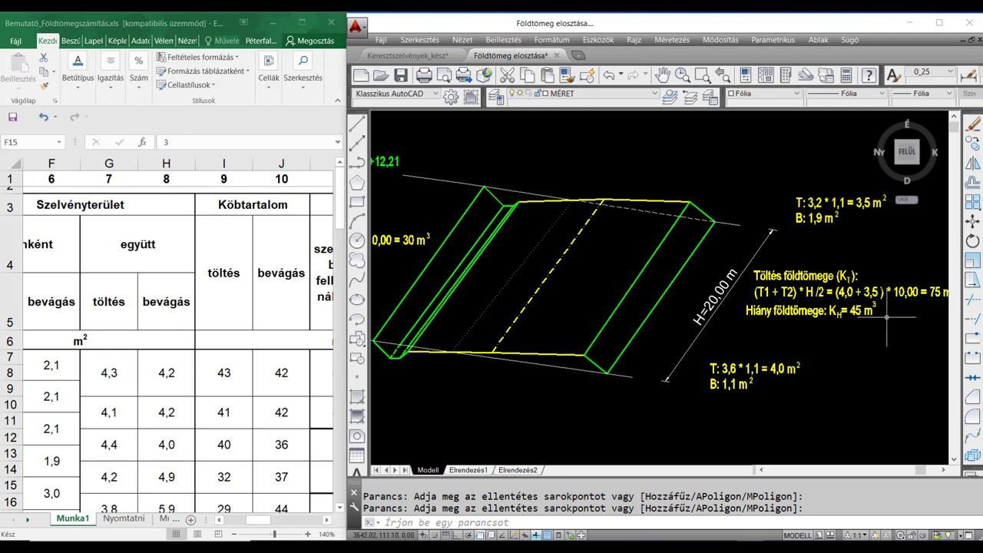
{"action": "left_click_drag", "start_coordinate": [887, 316], "coordinate": [875, 318]}
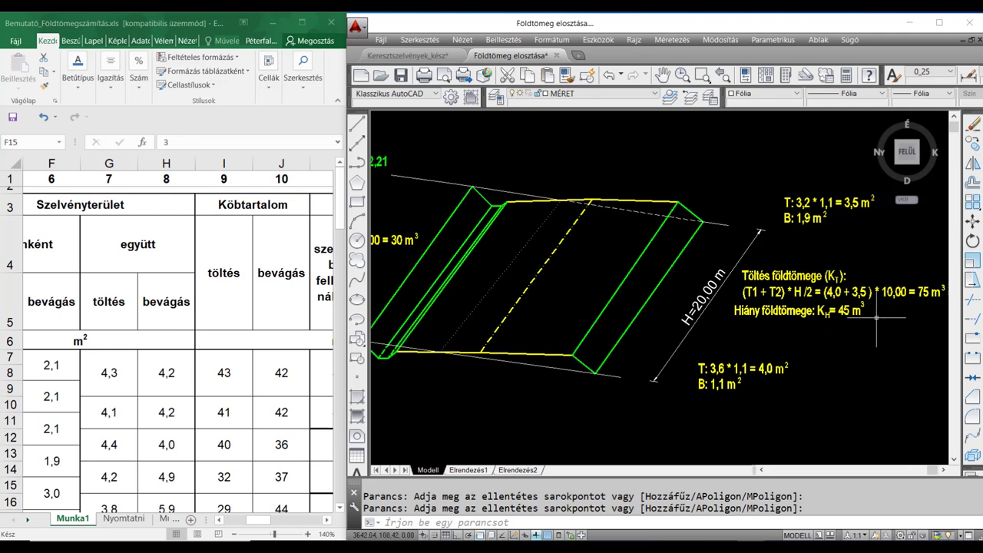
{"action": "left_click_drag", "start_coordinate": [806, 351], "coordinate": [883, 353]}
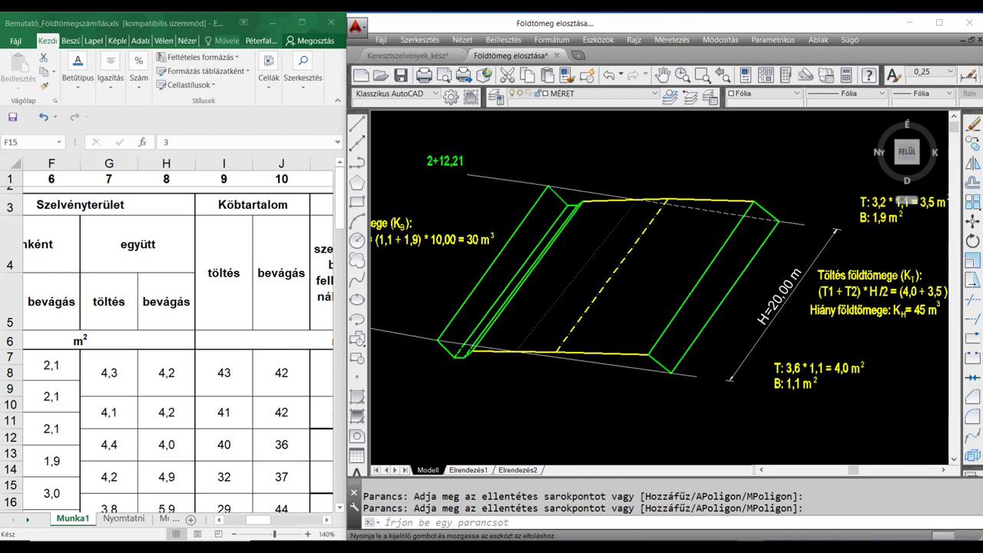
Step: Examine the cut volume calculation (Bevágás földtömege) beside the earthwork body and the cut side of its lower section
{"action": "left_click_drag", "start_coordinate": [573, 368], "coordinate": [679, 381]}
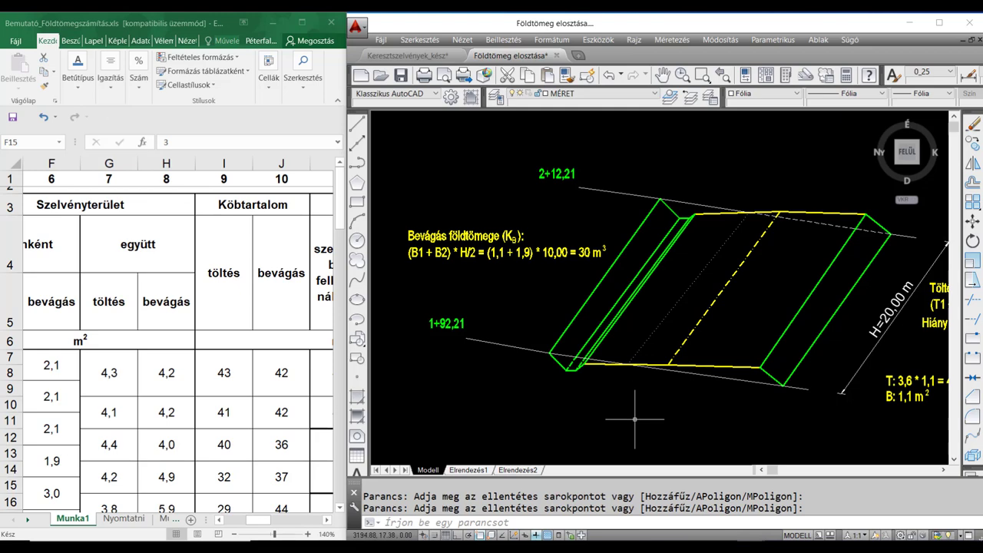
{"action": "left_click_drag", "start_coordinate": [636, 410], "coordinate": [621, 418]}
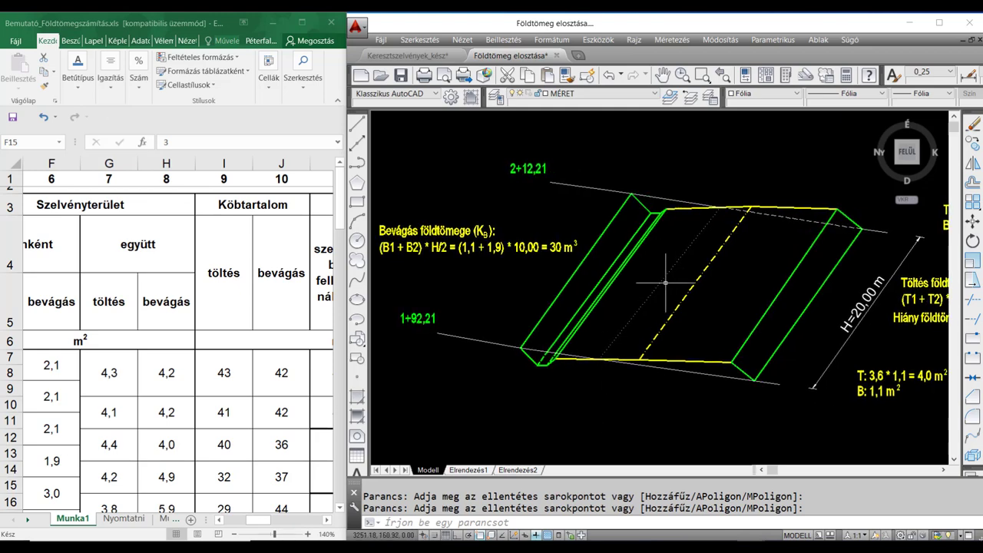
{"action": "left_click_drag", "start_coordinate": [657, 348], "coordinate": [614, 341]}
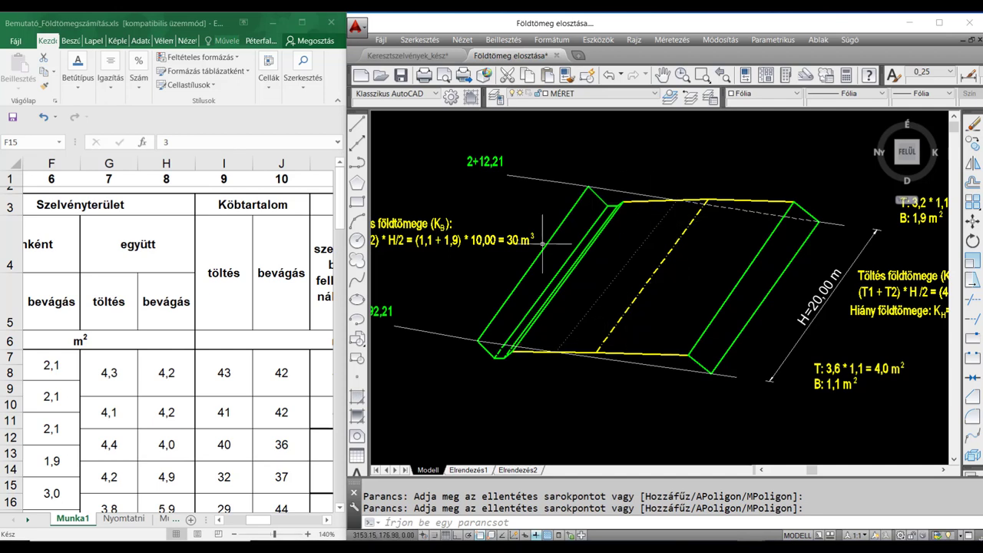
{"action": "right_click", "coordinate": [544, 356]}
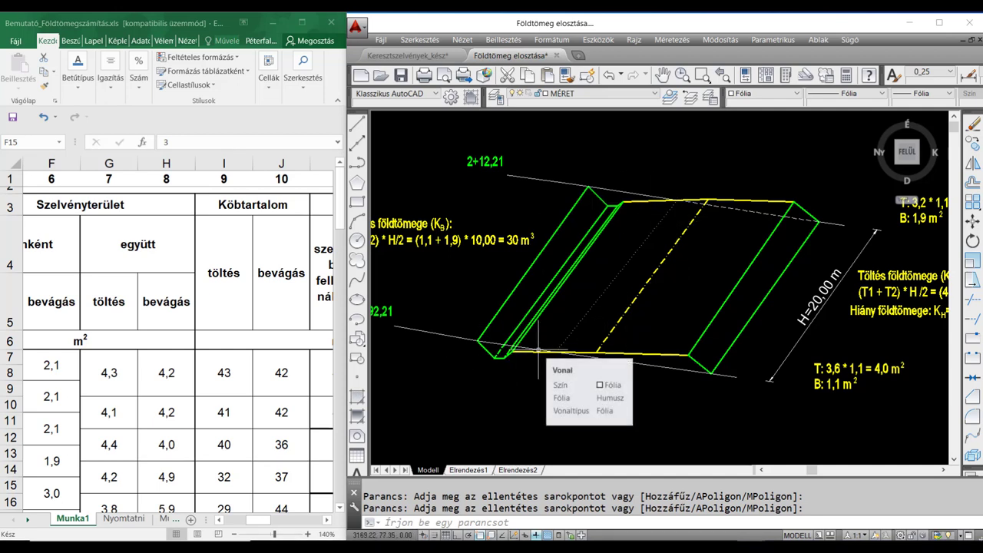
{"action": "key", "text": "Escape"}
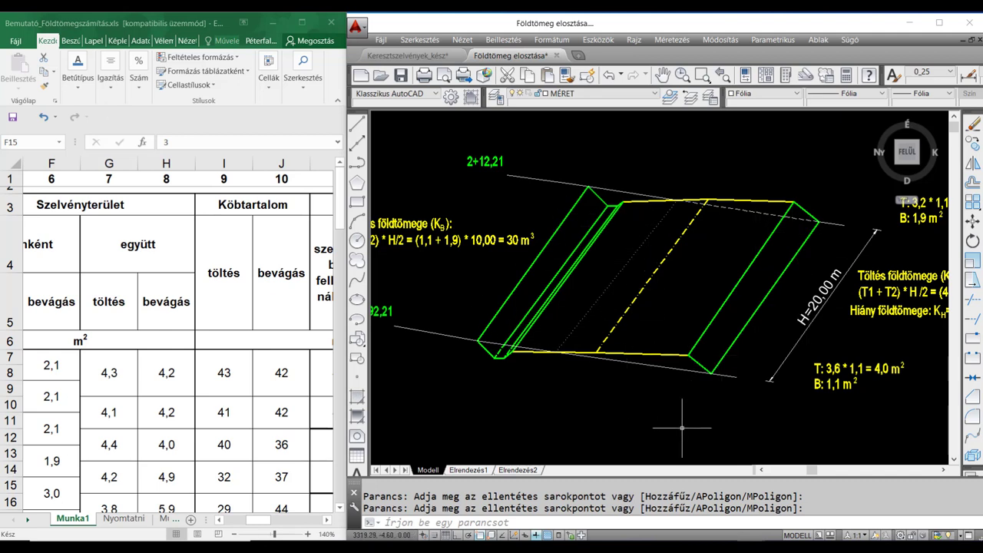
Step: Compare the cut and fill volumes of the earthwork body, checking the section areas and the start section at station 1+92,21 up close
{"action": "scroll", "coordinate": [621, 407], "scroll_direction": "right", "scroll_amount": 3}
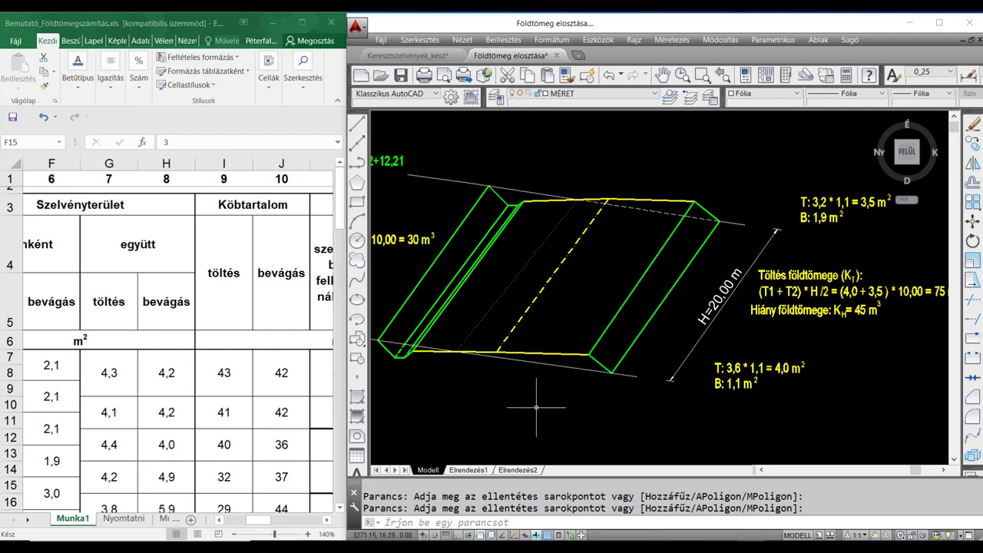
{"action": "scroll", "coordinate": [538, 403], "scroll_direction": "left", "scroll_amount": 2}
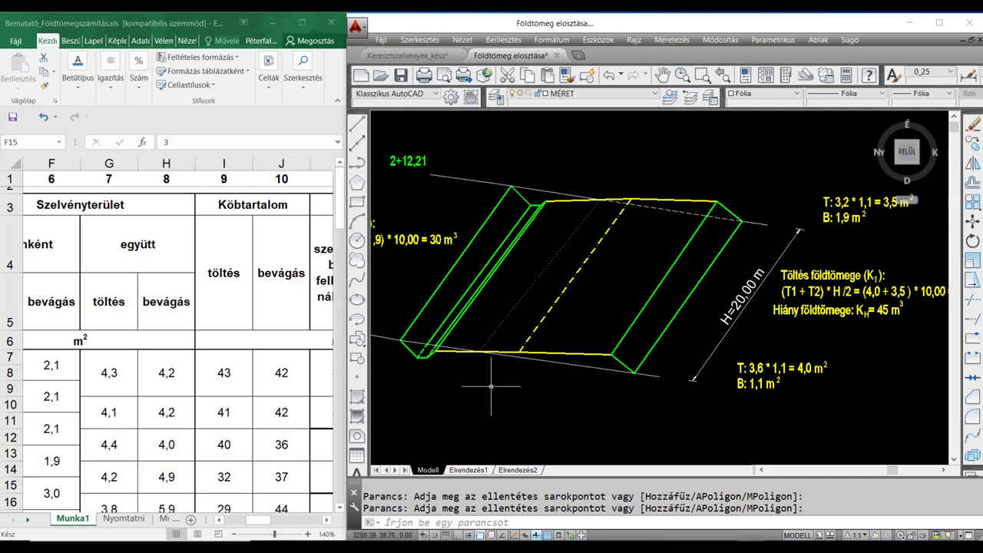
{"action": "scroll", "coordinate": [571, 403], "scroll_direction": "left", "scroll_amount": 5}
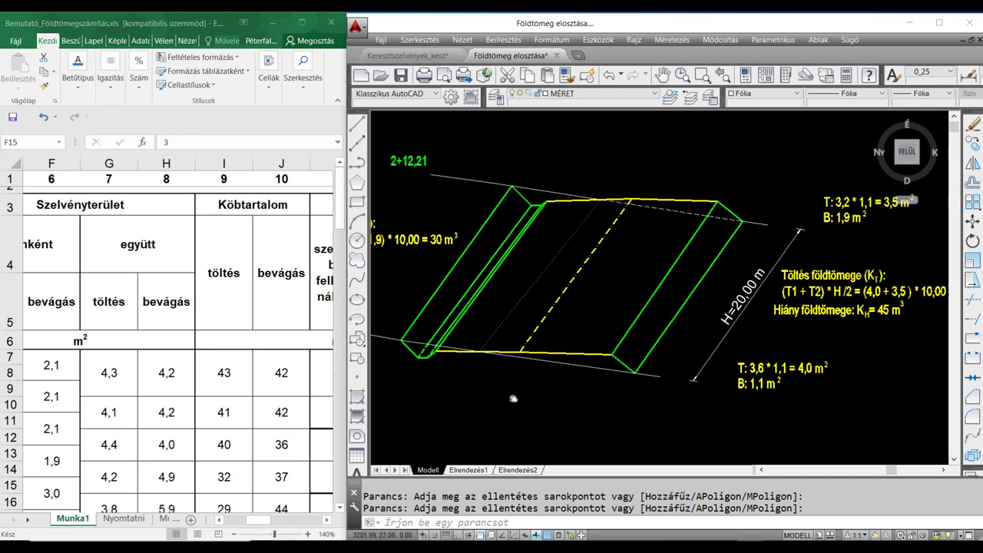
{"action": "left_click_drag", "start_coordinate": [571, 403], "coordinate": [611, 411]}
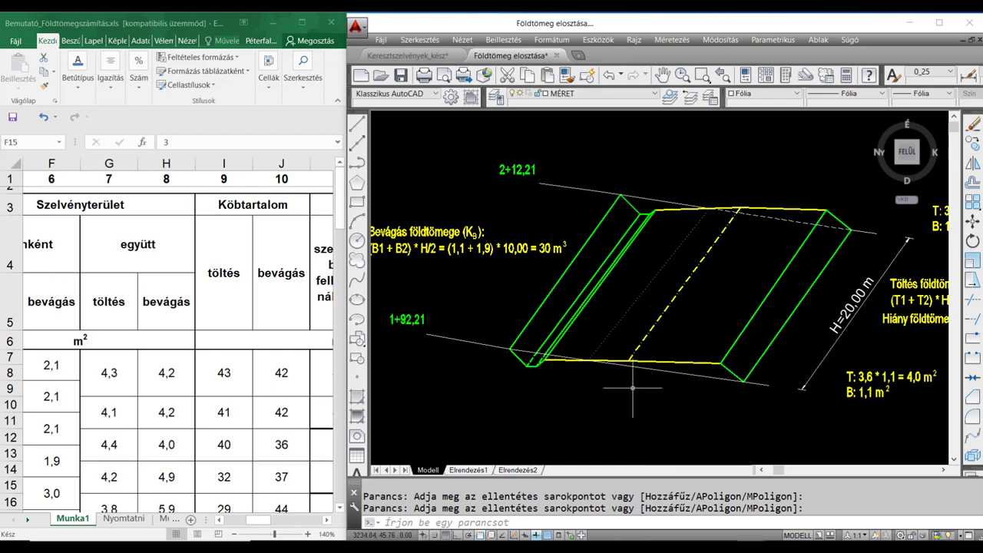
{"action": "left_click_drag", "start_coordinate": [604, 393], "coordinate": [505, 378]}
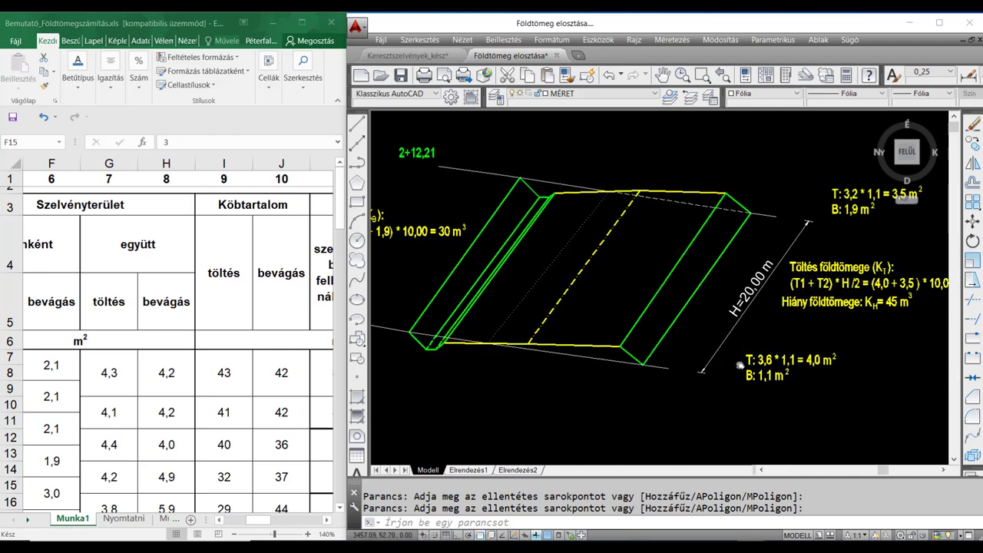
{"action": "left_click_drag", "start_coordinate": [744, 365], "coordinate": [691, 359]}
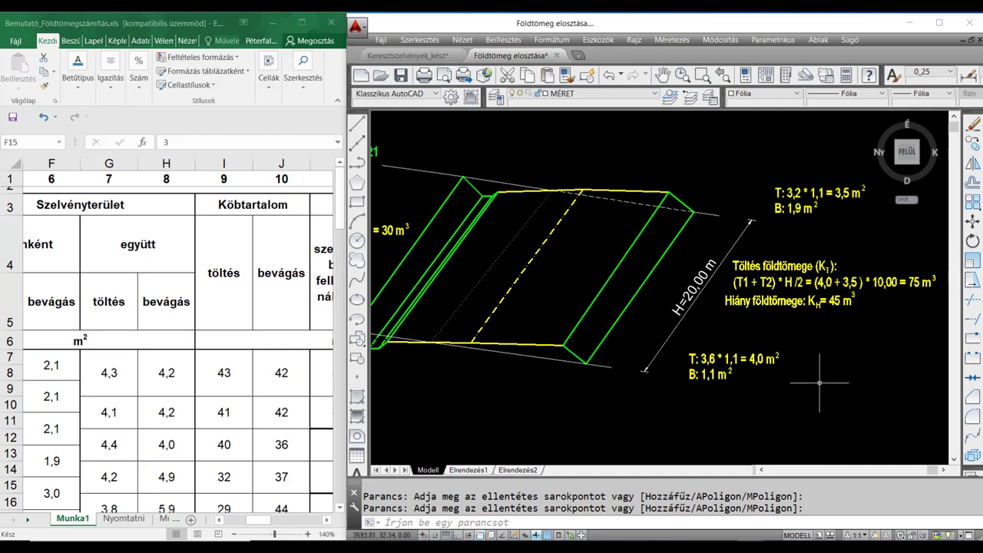
{"action": "scroll", "coordinate": [379, 288], "scroll_direction": "up", "scroll_amount": 3}
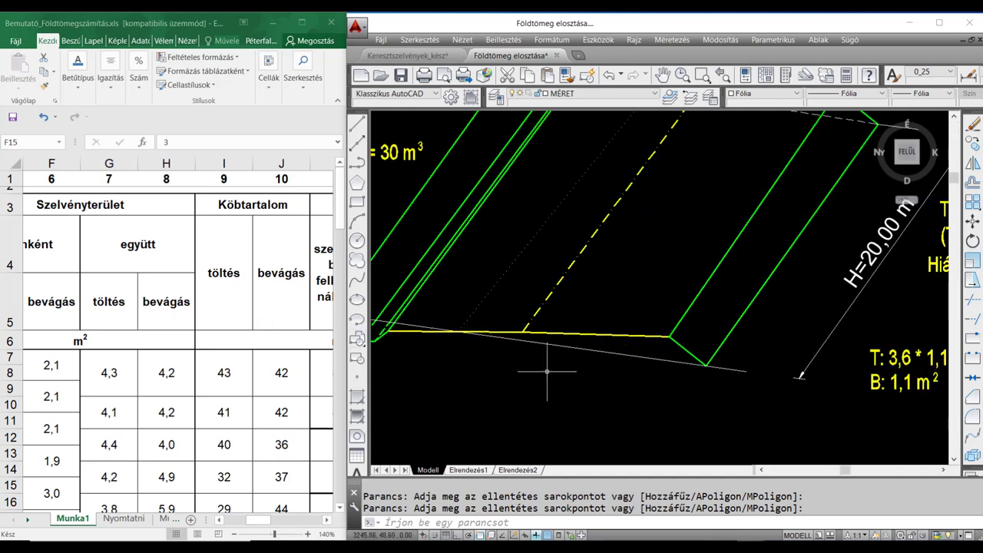
{"action": "scroll", "coordinate": [576, 367], "scroll_direction": "down", "scroll_amount": 3}
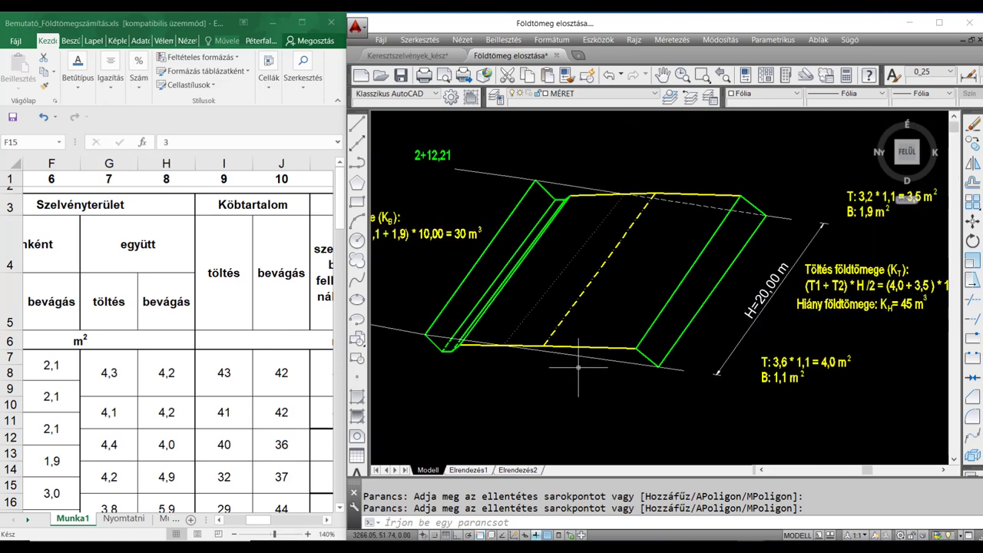
Step: Show the Excel volume table full screen and inspect the fill and cut volume formulas of the first two intervals
{"action": "left_click", "coordinate": [302, 21]}
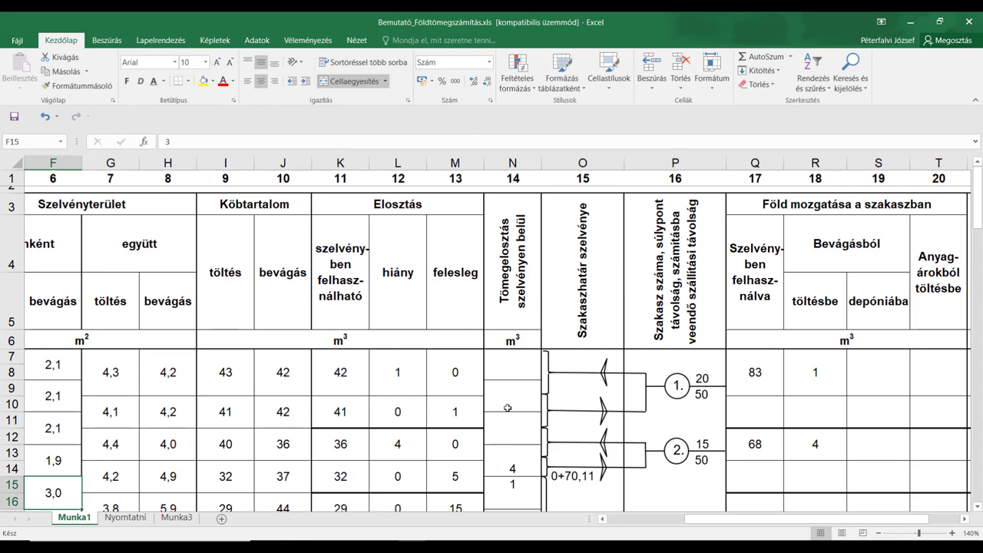
{"action": "left_click", "coordinate": [231, 374]}
{"action": "left_click", "coordinate": [288, 382]}
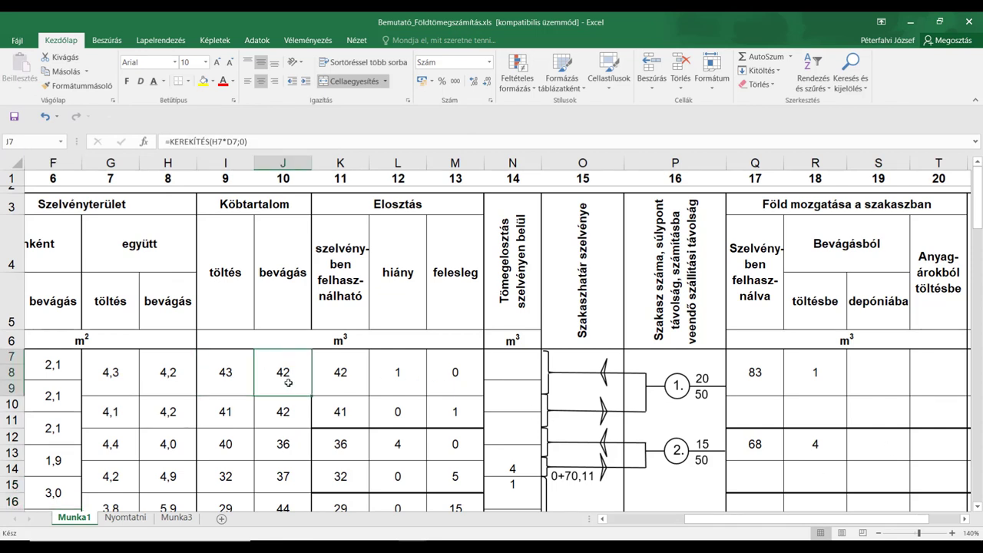
{"action": "left_click", "coordinate": [225, 371]}
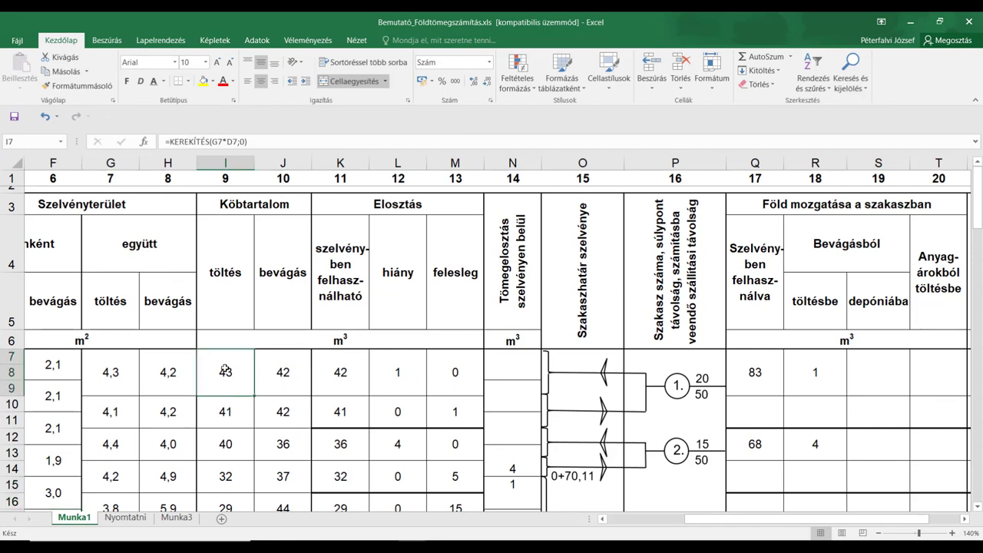
{"action": "left_click", "coordinate": [281, 373]}
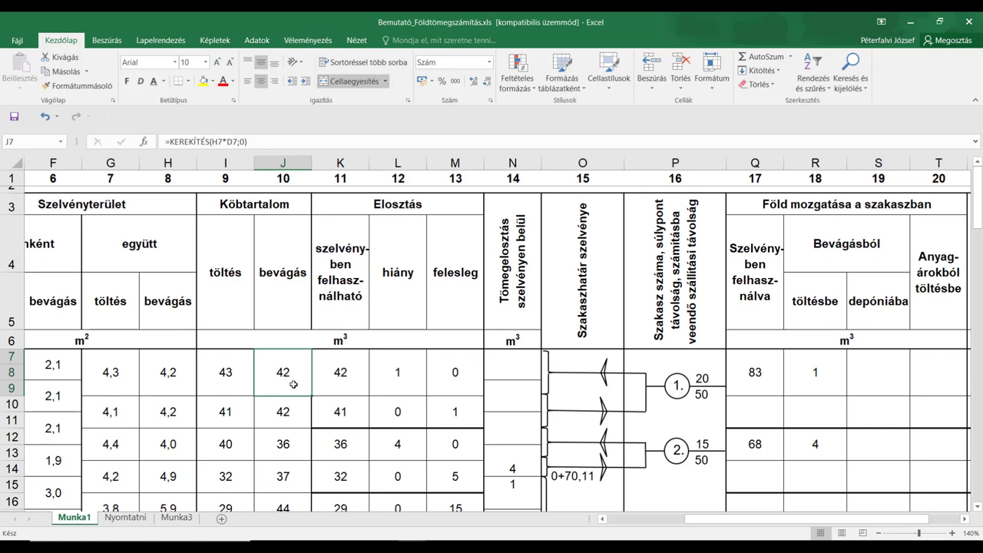
{"action": "left_click", "coordinate": [280, 415]}
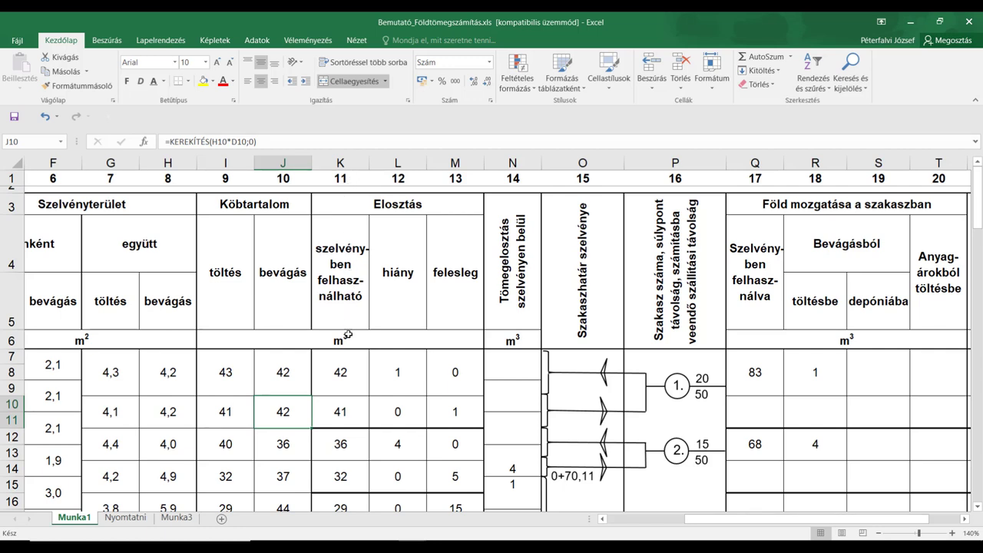
Step: Inspect the minimum-value formulas for the volume usable within the section in the first four intervals, cells K7 to K14
{"action": "left_click", "coordinate": [347, 375]}
{"action": "left_click", "coordinate": [346, 419]}
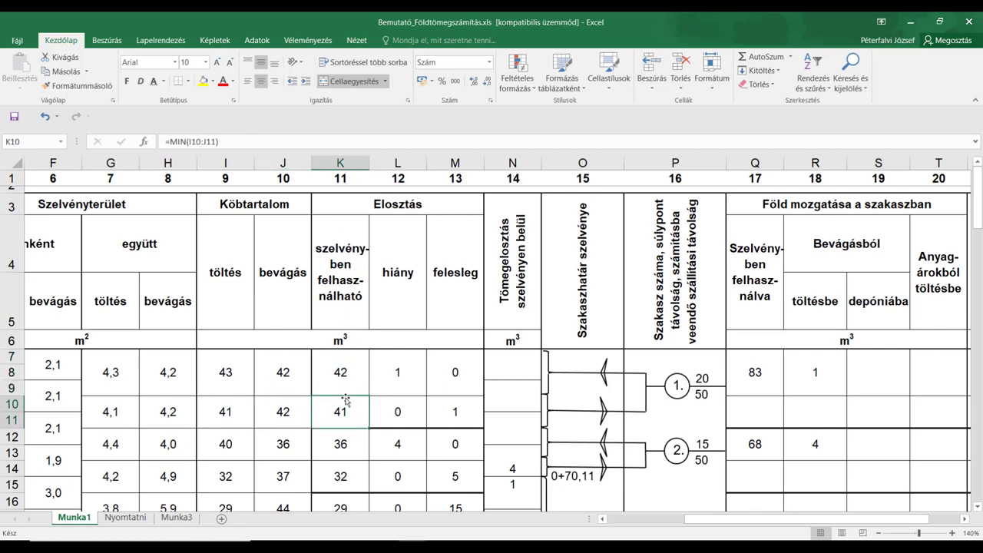
{"action": "left_click", "coordinate": [342, 446]}
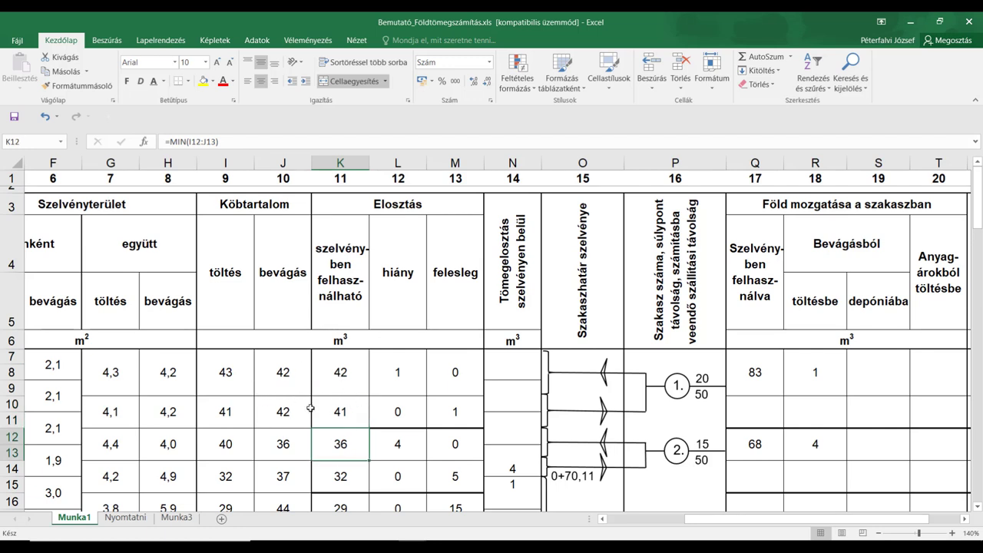
{"action": "left_click", "coordinate": [343, 481]}
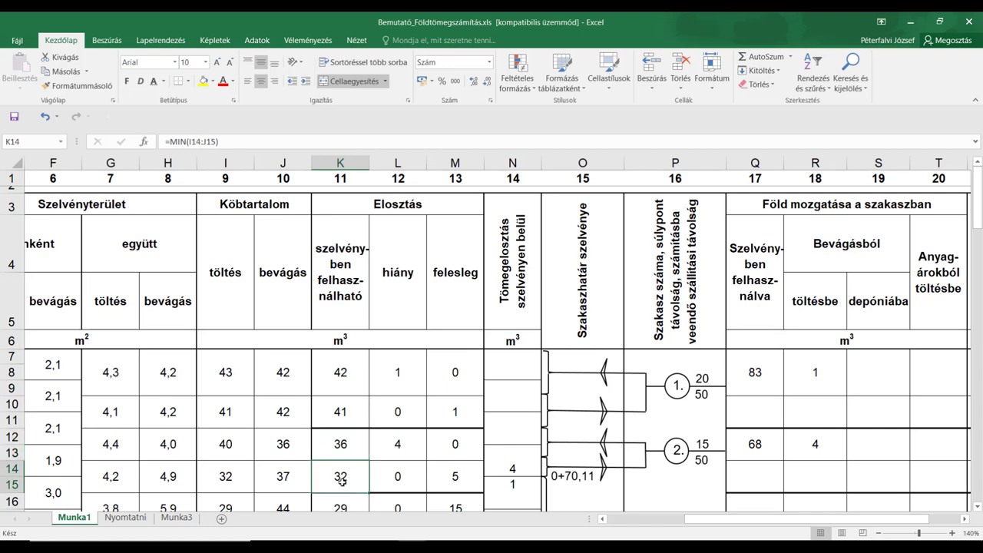
Step: Compare the first interval's fill volume and cut volume with its volume usable within the section
{"action": "left_click", "coordinate": [284, 375]}
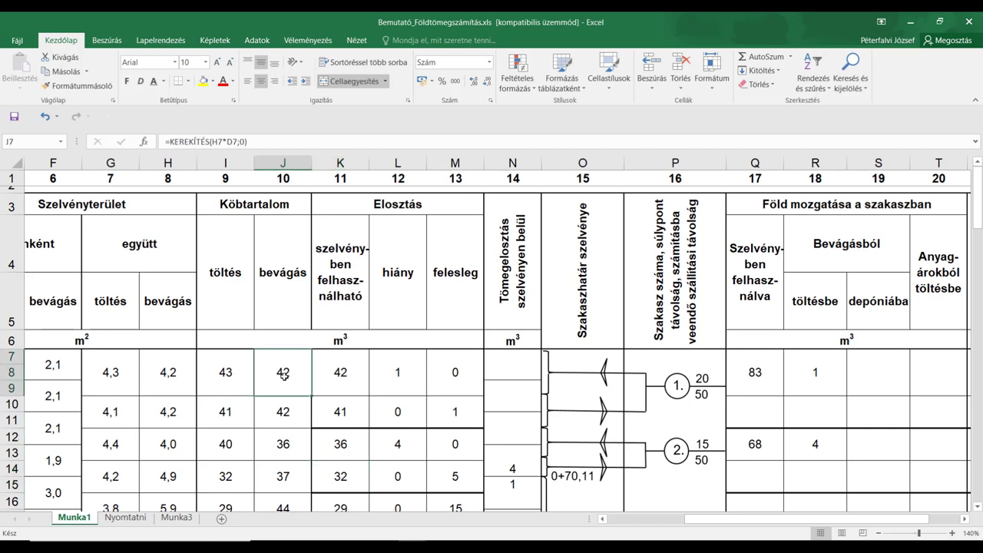
{"action": "left_click", "coordinate": [217, 373]}
{"action": "left_click", "coordinate": [300, 373]}
{"action": "left_click", "coordinate": [354, 379]}
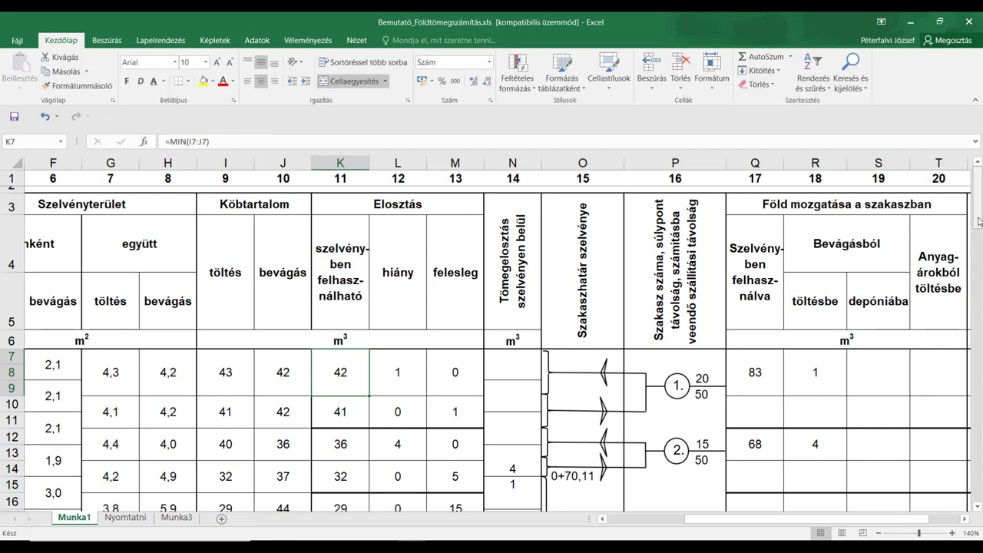
Step: Review the first page's totals row, 1. oldal összesen, in the volume table
{"action": "left_click_drag", "start_coordinate": [981, 222], "coordinate": [979, 342]}
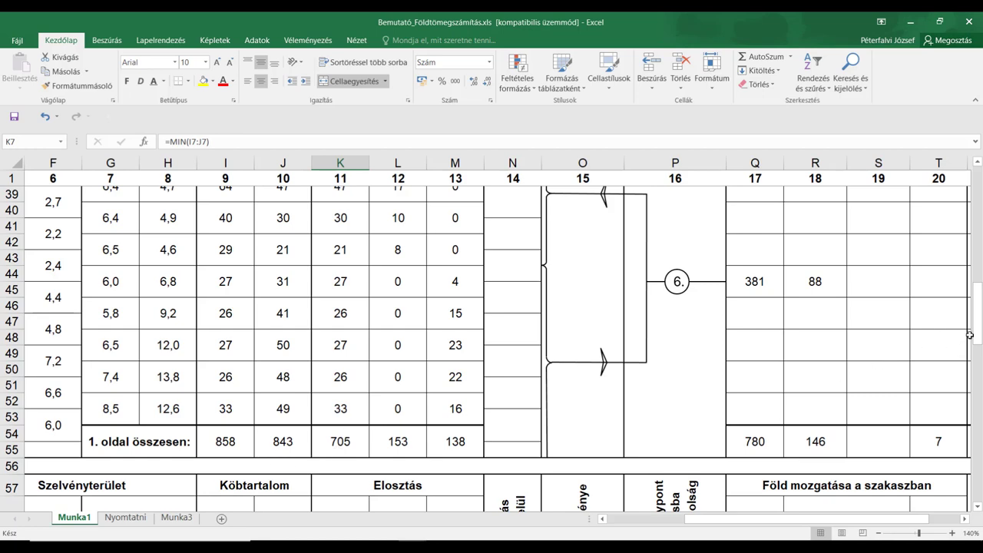
{"action": "left_click_drag", "start_coordinate": [977, 335], "coordinate": [978, 355]}
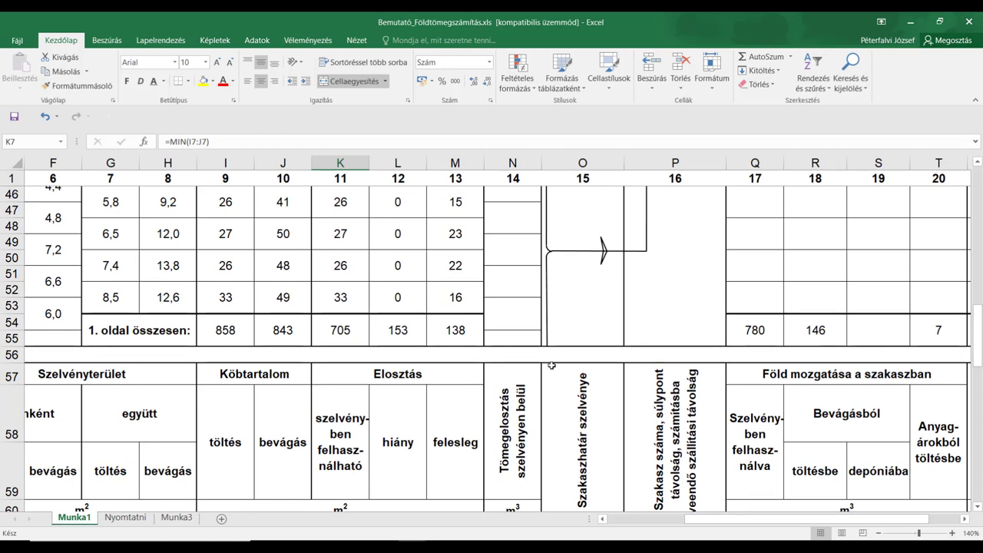
Step: Check the first page's totals in row 54: usable volume and shortage against fill, usable volume and surplus against cut
{"action": "left_click", "coordinate": [341, 331]}
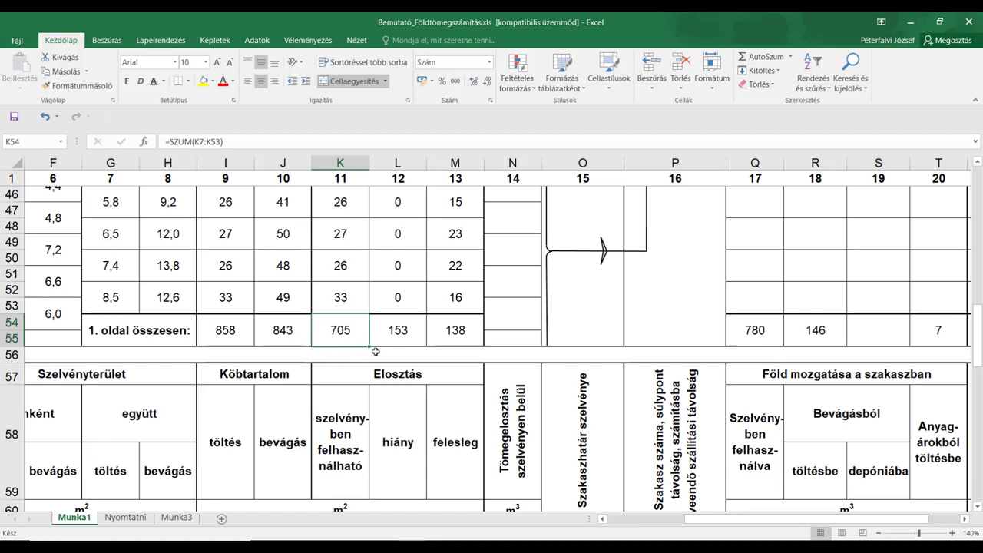
{"action": "left_click", "coordinate": [394, 336]}
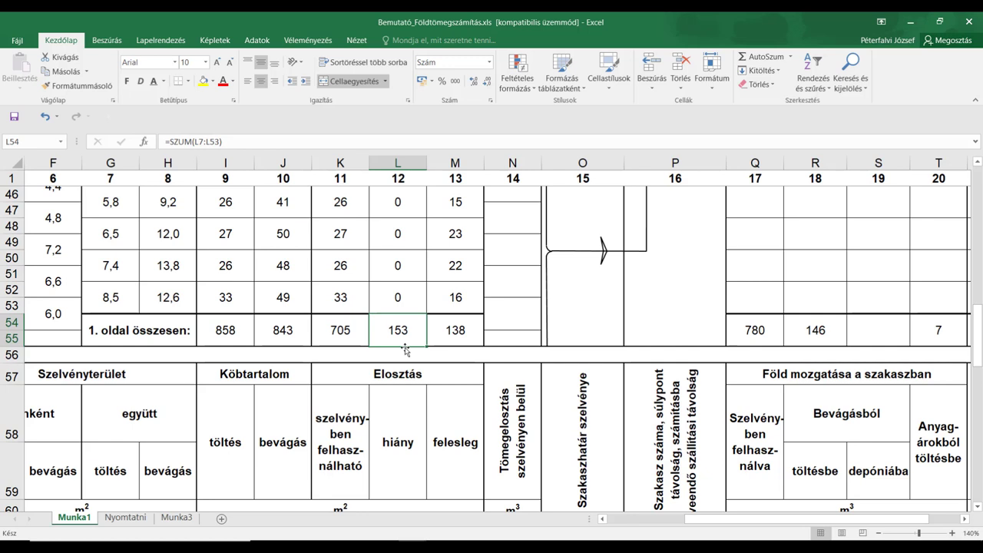
{"action": "left_click", "coordinate": [225, 329]}
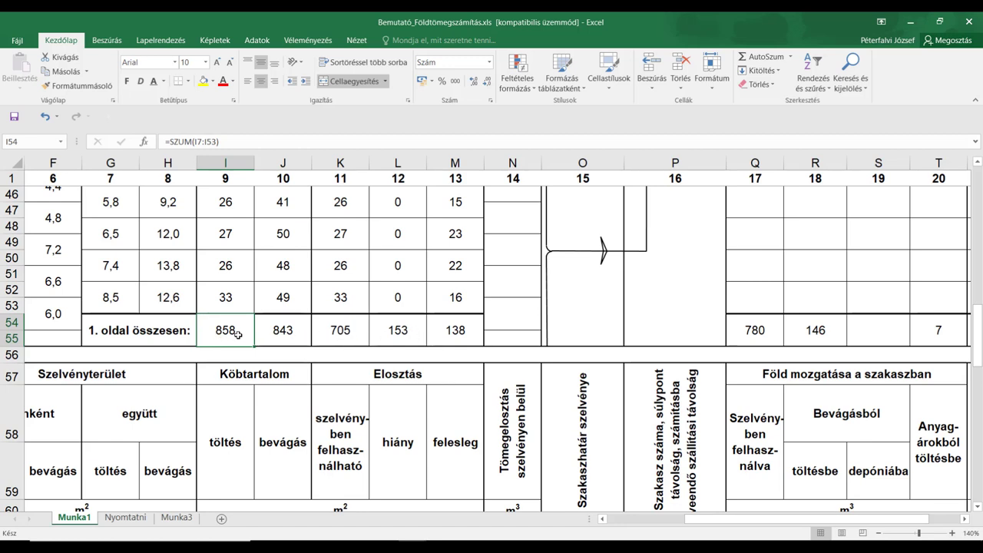
{"action": "left_click", "coordinate": [344, 332]}
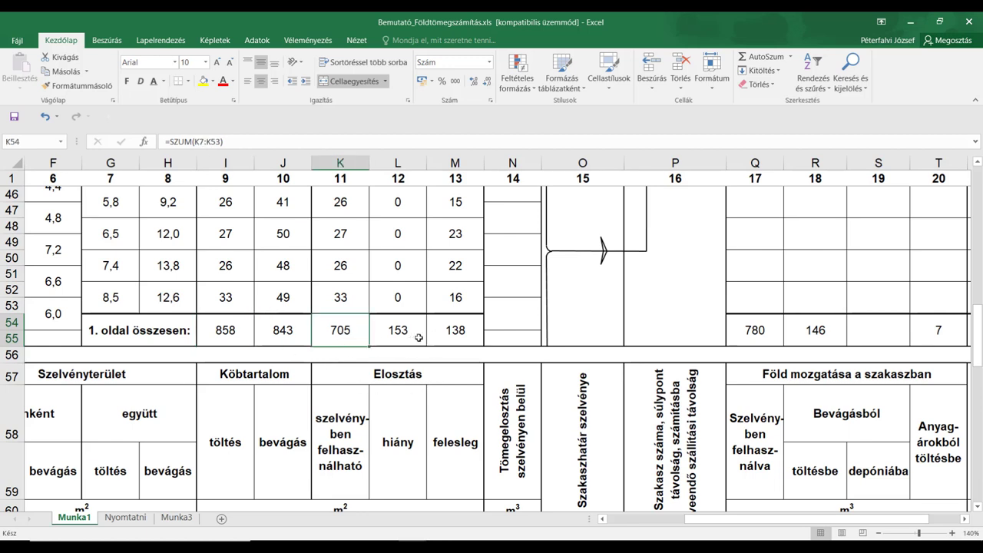
{"action": "left_click", "coordinate": [459, 332]}
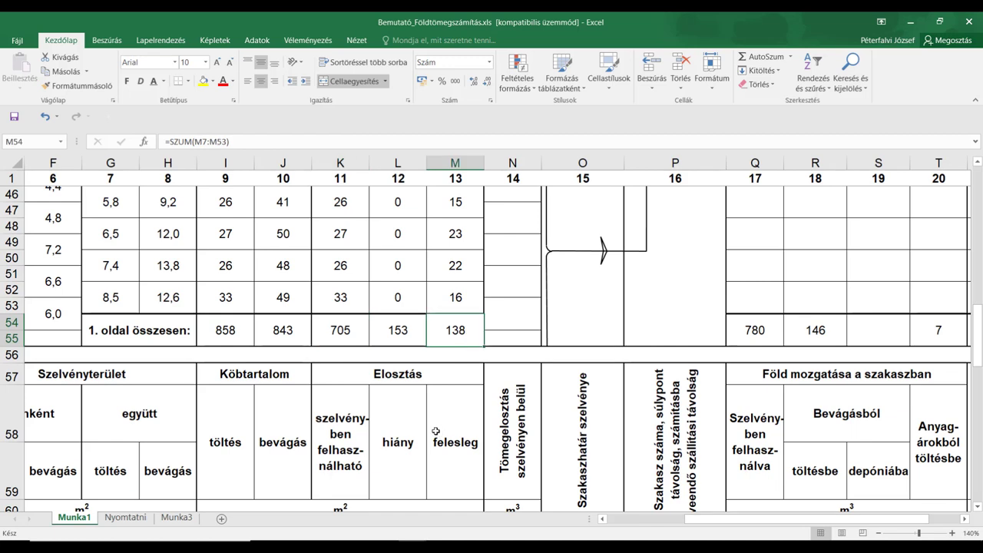
{"action": "left_click", "coordinate": [283, 337]}
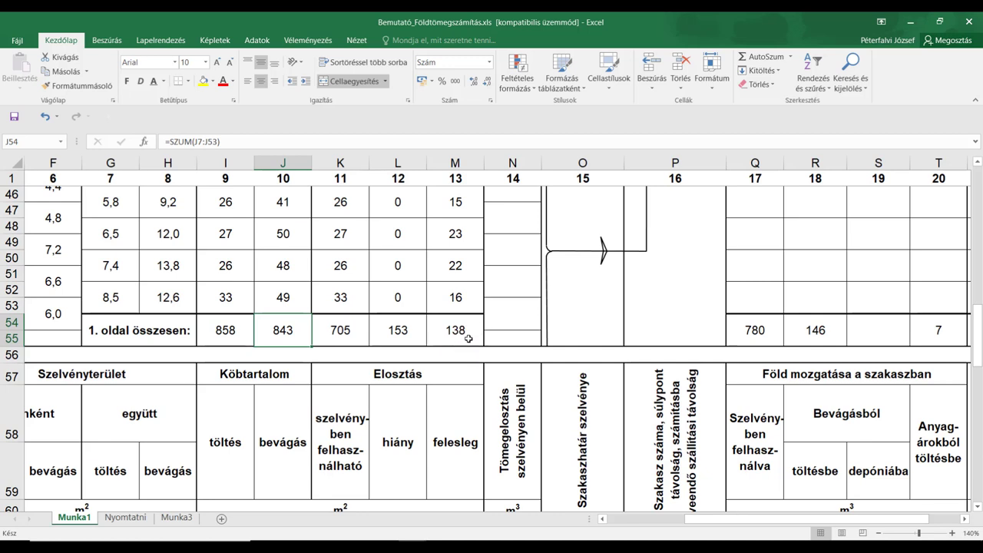
Step: Inspect the grand total formulas for usable volume, shortage and surplus in the Mindösszesen row, cells K86 to M86
{"action": "scroll", "coordinate": [469, 338], "scroll_direction": "down", "scroll_amount": 5}
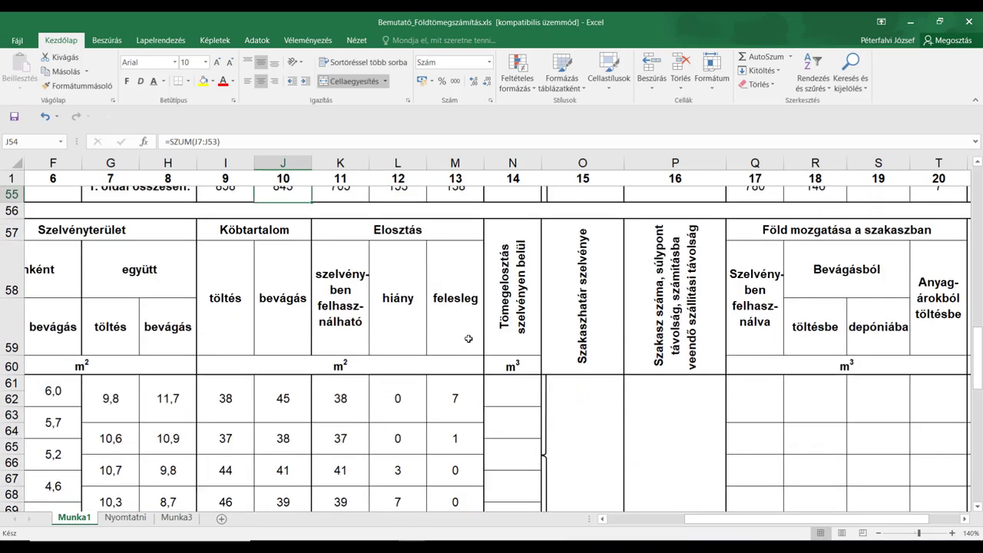
{"action": "scroll", "coordinate": [469, 339], "scroll_direction": "down", "scroll_amount": 4}
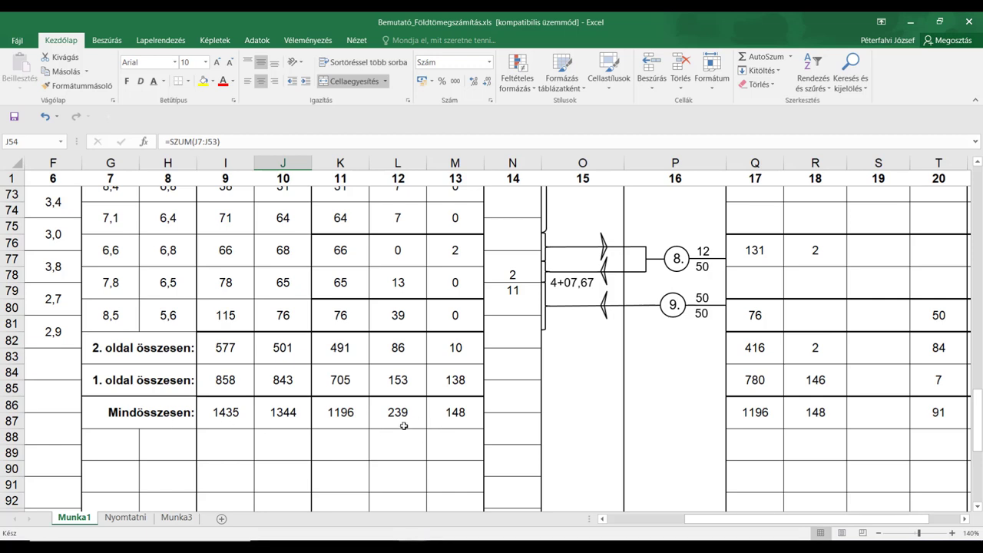
{"action": "left_click", "coordinate": [338, 418]}
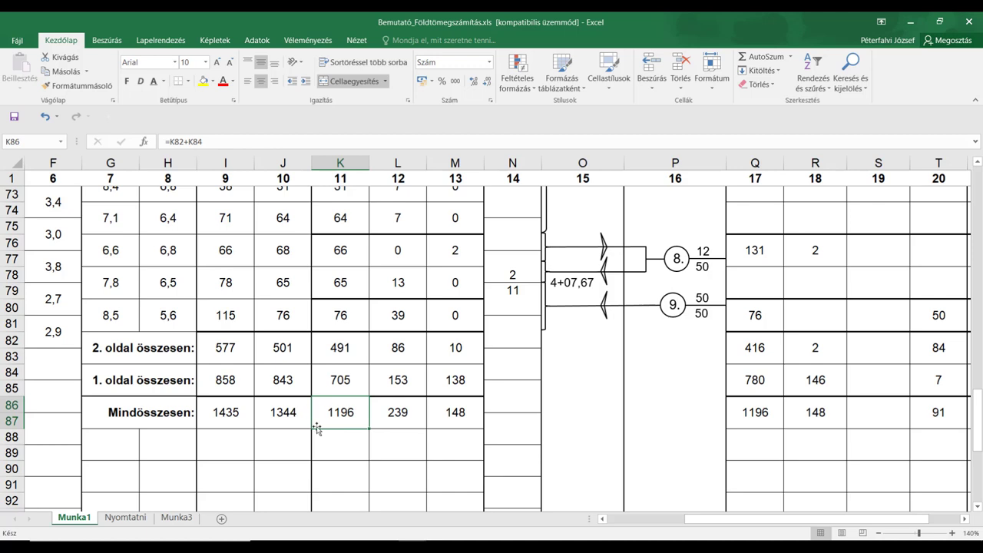
{"action": "left_click", "coordinate": [396, 417]}
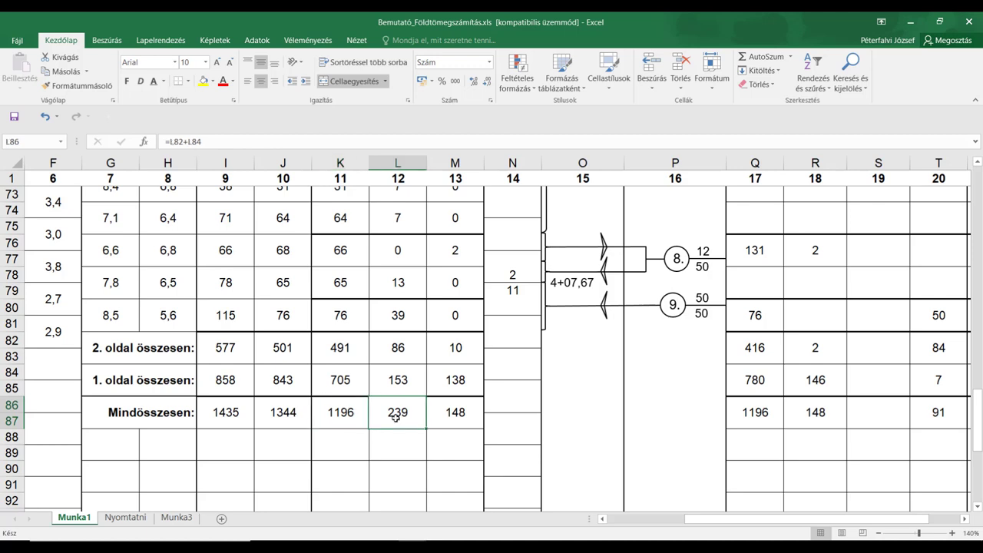
{"action": "left_click", "coordinate": [335, 422]}
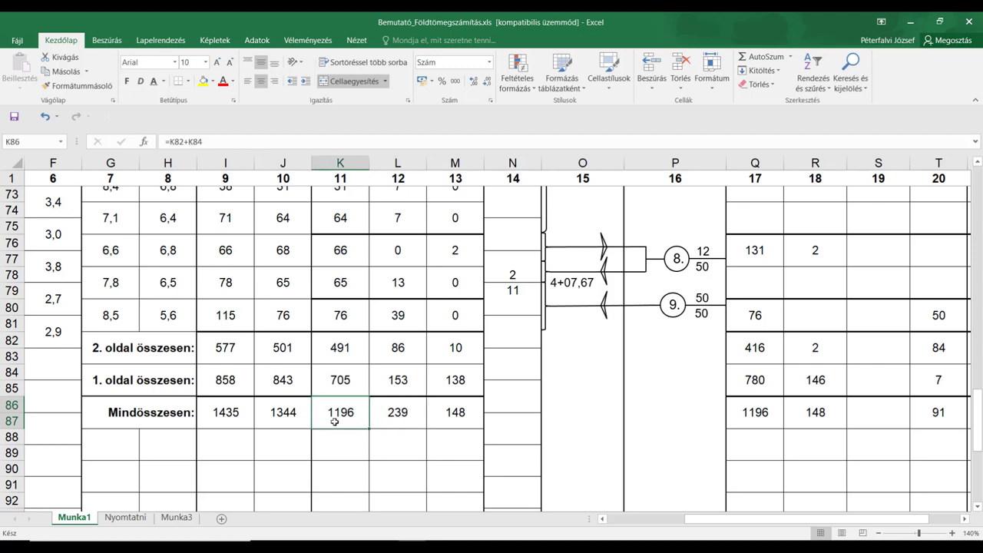
{"action": "left_click", "coordinate": [411, 416]}
{"action": "left_click", "coordinate": [451, 413]}
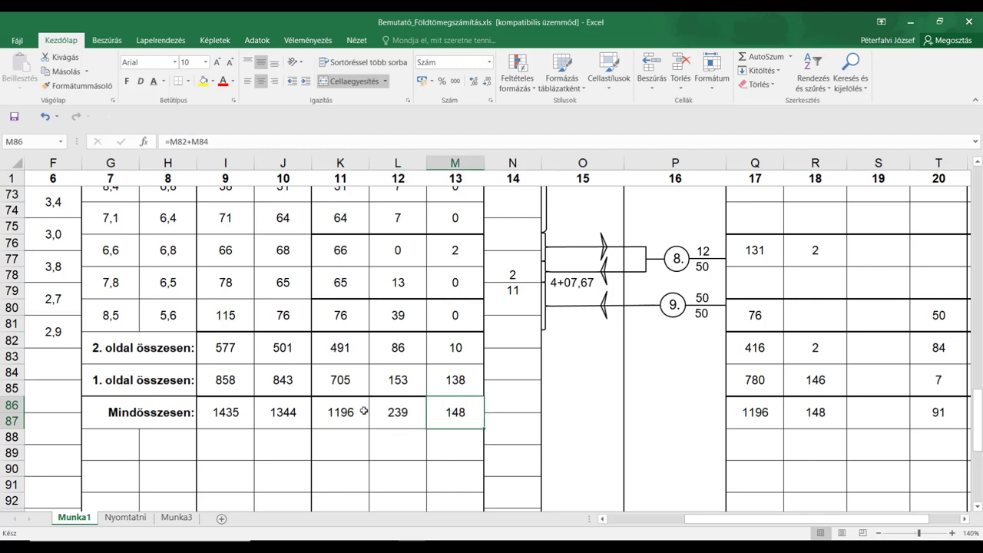
Step: Check the grand totals in row 86: usable volume and shortage against fill I86, usable volume and surplus against cut J86
{"action": "left_click", "coordinate": [340, 418]}
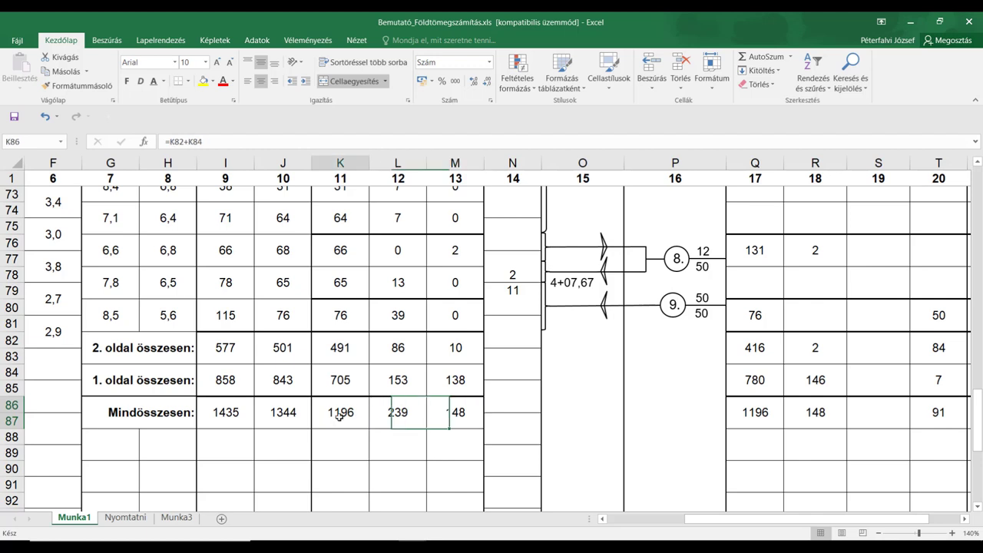
{"action": "left_click", "coordinate": [395, 415]}
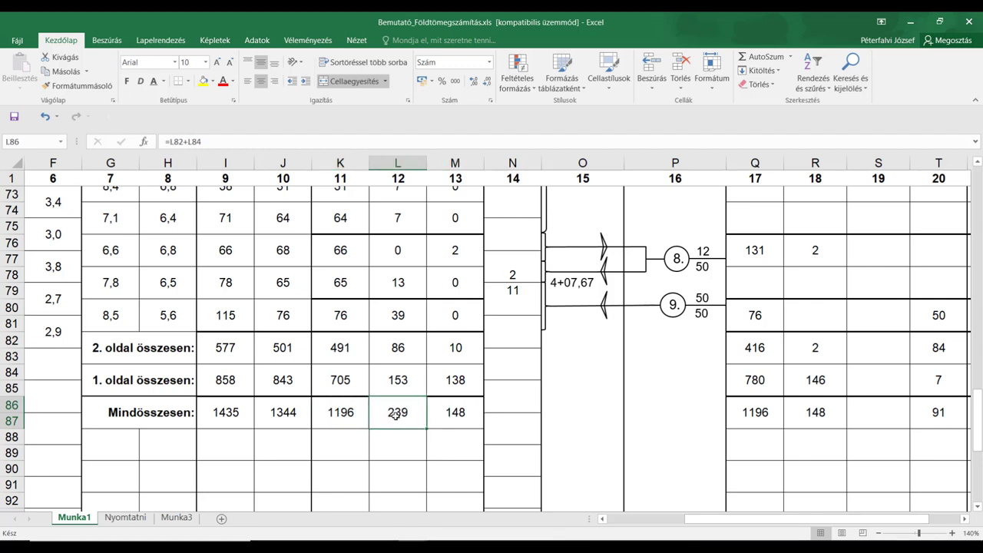
{"action": "left_click", "coordinate": [350, 415]}
{"action": "left_click", "coordinate": [223, 414]}
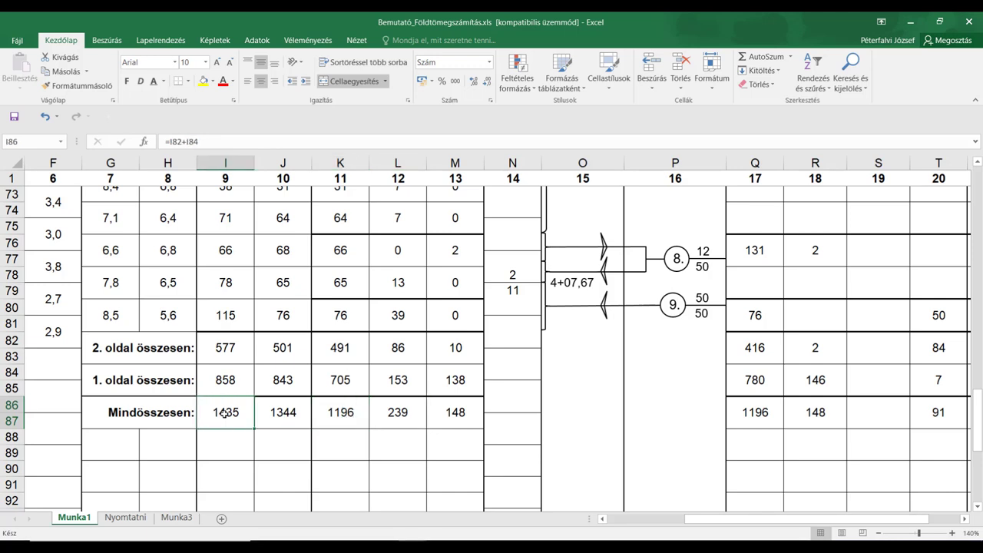
{"action": "left_click", "coordinate": [339, 416]}
{"action": "left_click", "coordinate": [454, 413]}
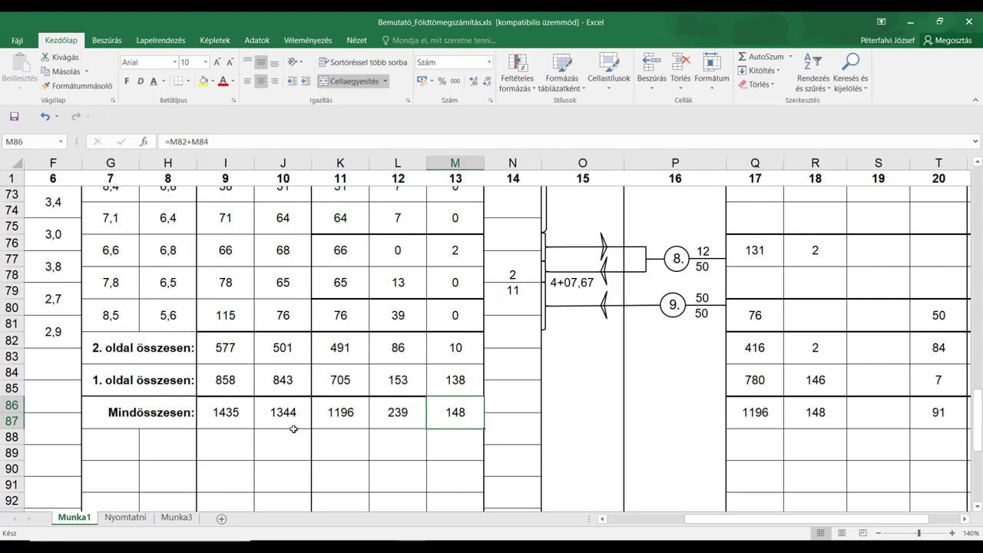
{"action": "left_click", "coordinate": [275, 415]}
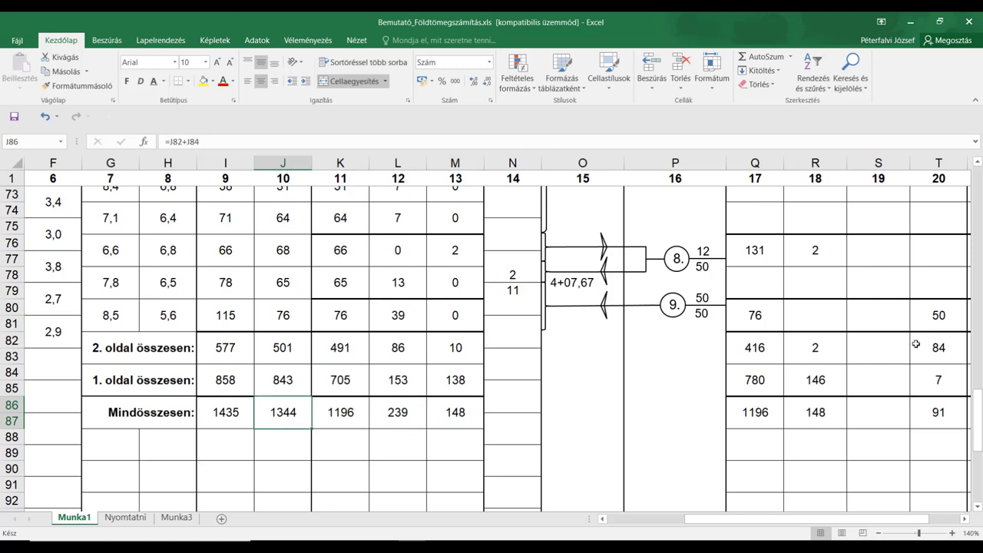
Step: Inspect the shortage in L7 and the surplus in M10 that transport section 1 balances at the table's start
{"action": "left_click_drag", "start_coordinate": [978, 413], "coordinate": [978, 207]}
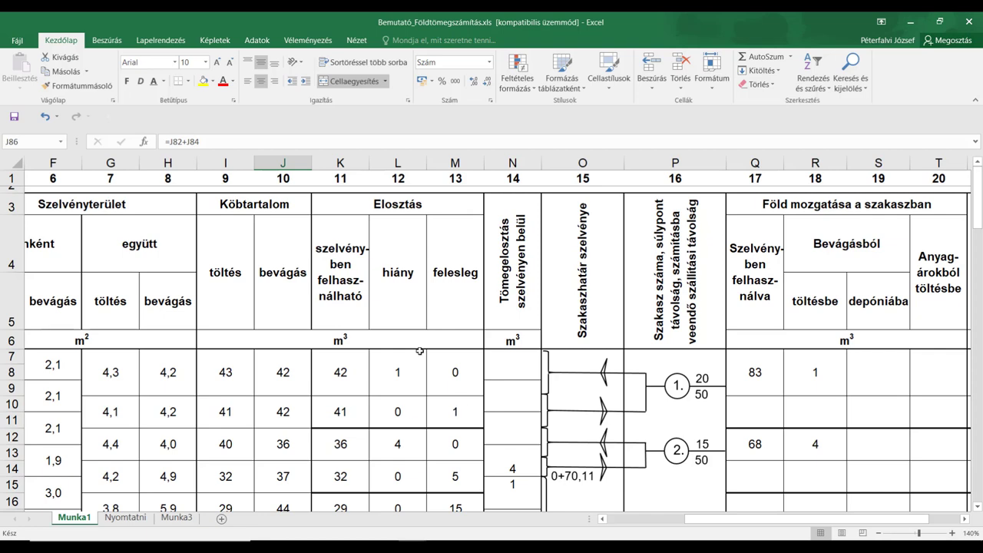
{"action": "scroll", "coordinate": [403, 374], "scroll_direction": "down", "scroll_amount": 2}
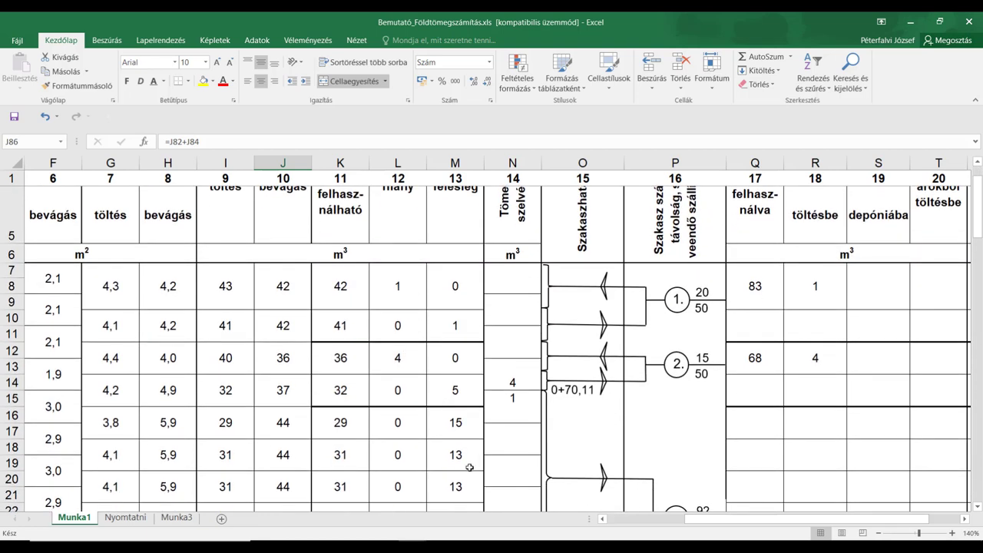
{"action": "scroll", "coordinate": [454, 434], "scroll_direction": "down", "scroll_amount": 2}
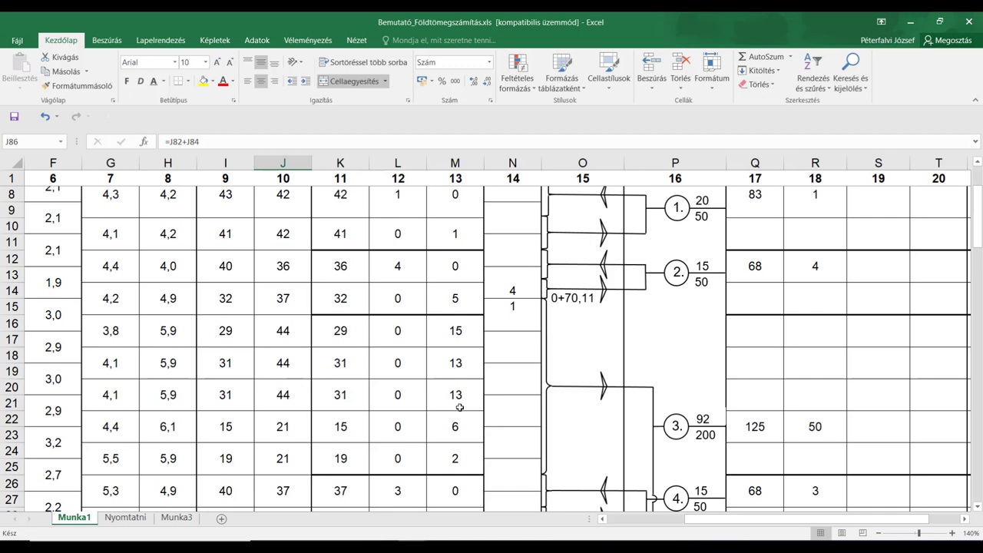
{"action": "scroll", "coordinate": [459, 407], "scroll_direction": "up", "scroll_amount": 2}
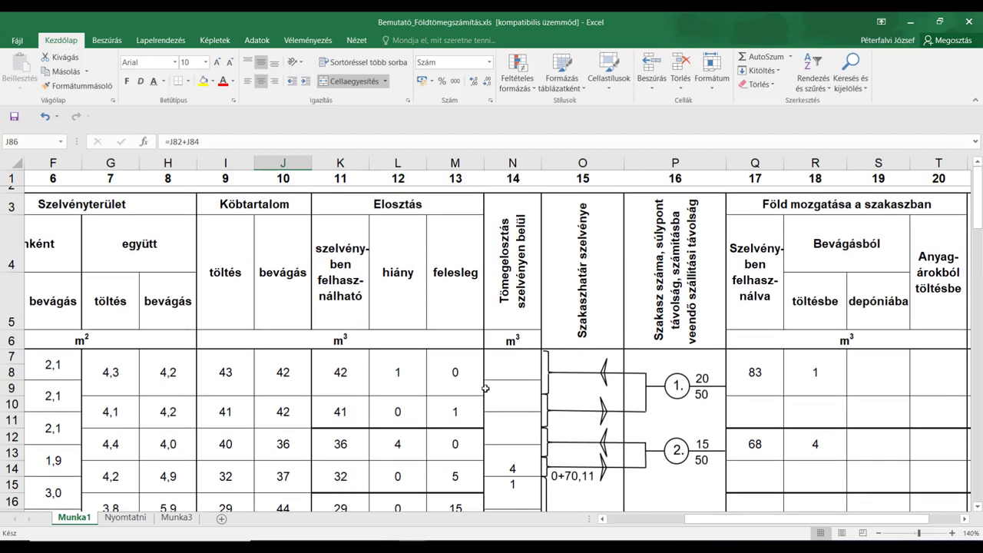
{"action": "scroll", "coordinate": [477, 390], "scroll_direction": "down", "scroll_amount": 2}
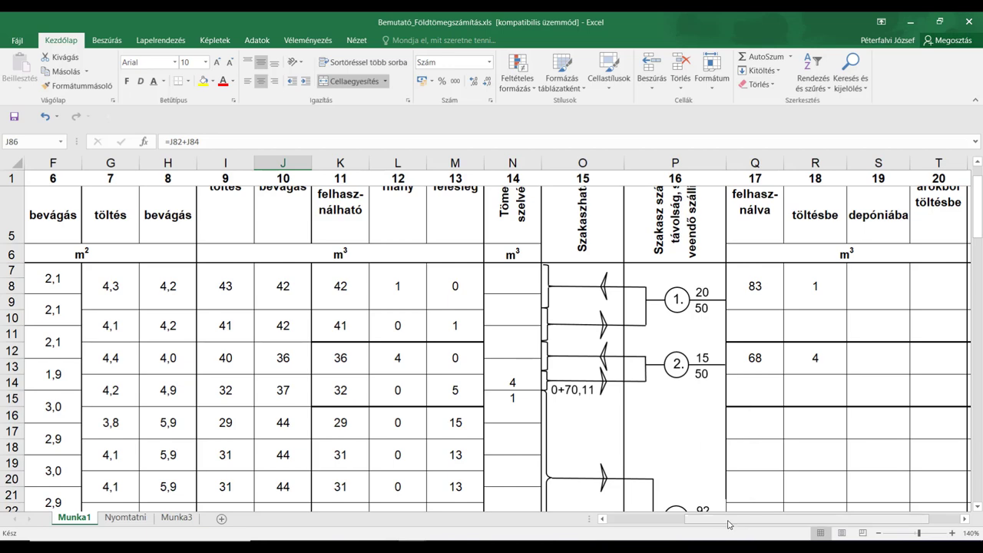
{"action": "left_click_drag", "start_coordinate": [729, 525], "coordinate": [774, 527]}
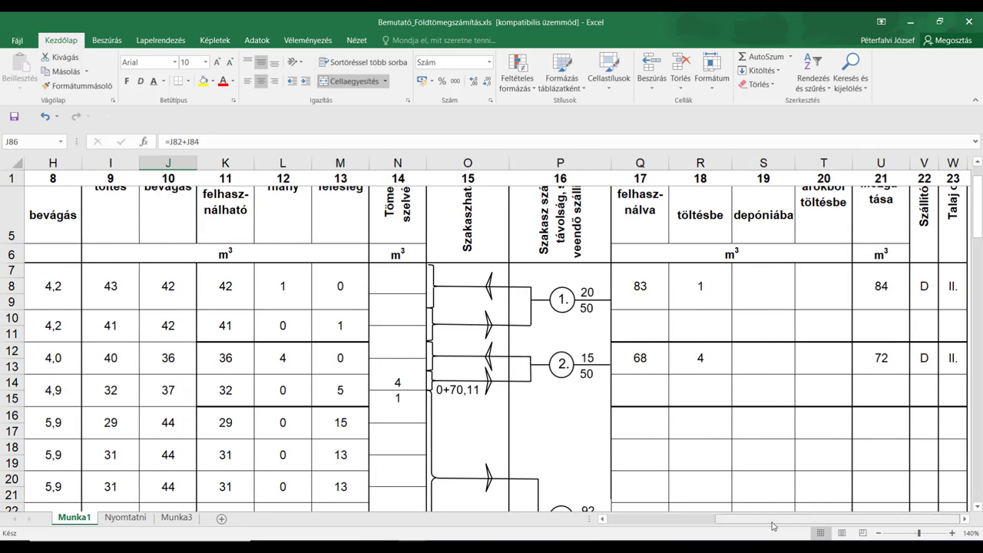
{"action": "left_click", "coordinate": [276, 292]}
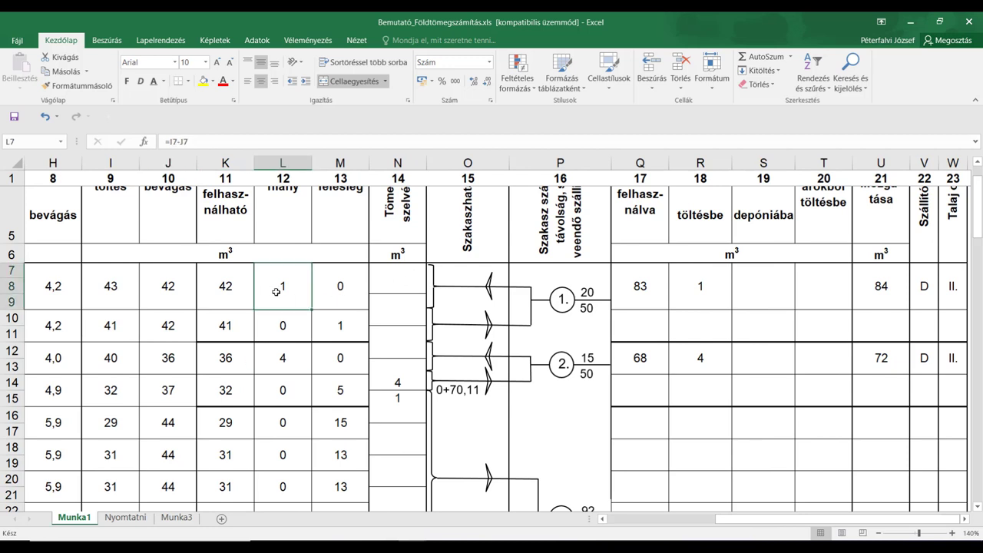
{"action": "left_click", "coordinate": [346, 330]}
{"action": "left_click", "coordinate": [280, 285]}
{"action": "left_click", "coordinate": [977, 163]}
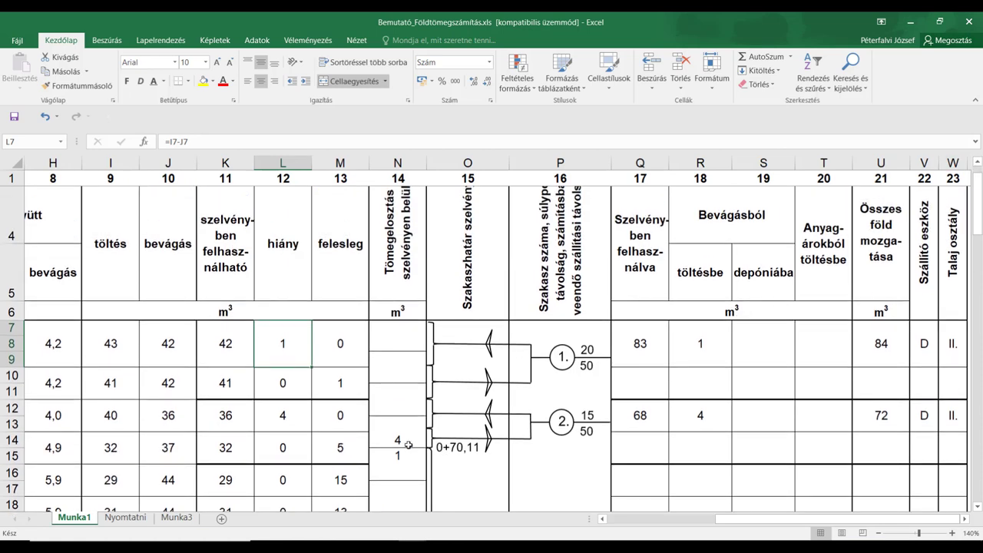
{"action": "left_click", "coordinate": [359, 393]}
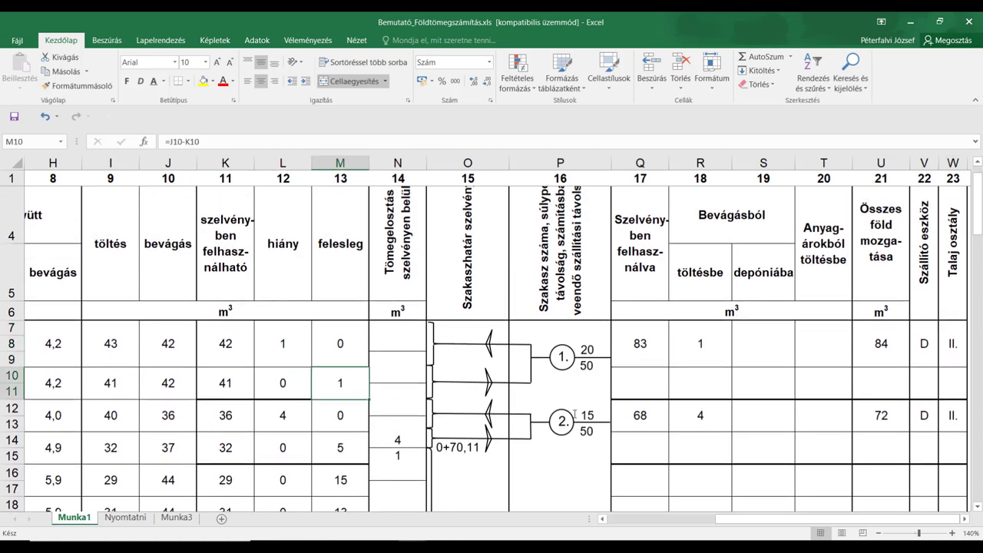
Step: Compare section 1's volume used within the section in Q7 with the distribution cells K10 to M10 and shortage L7
{"action": "left_click", "coordinate": [642, 357]}
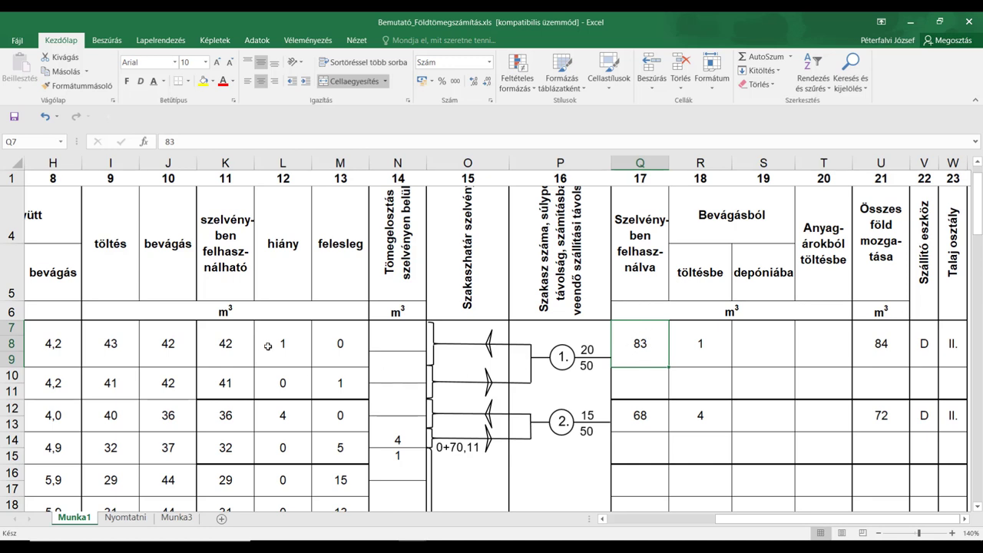
{"action": "left_click", "coordinate": [220, 382]}
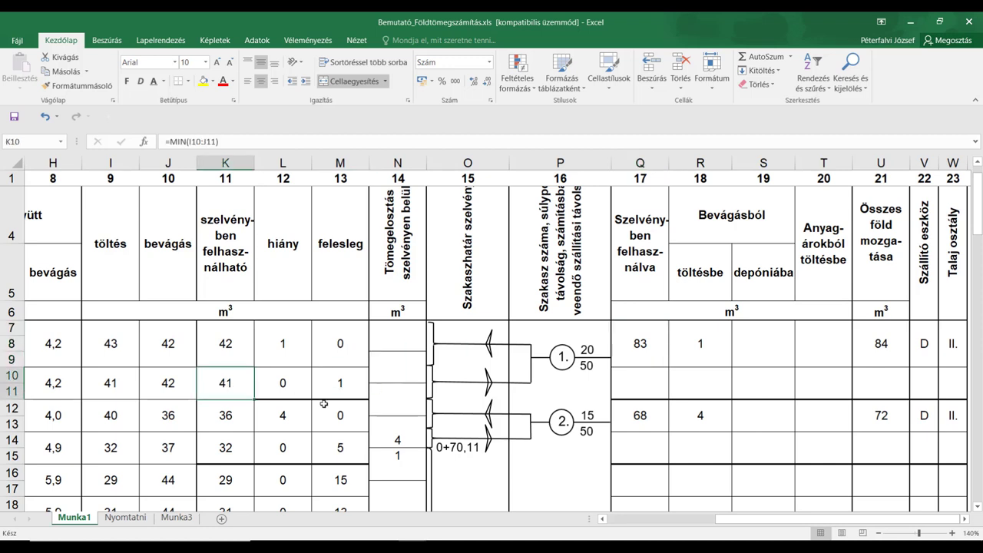
{"action": "key", "text": "shift+Right"}
{"action": "key", "text": "shift+Right"}
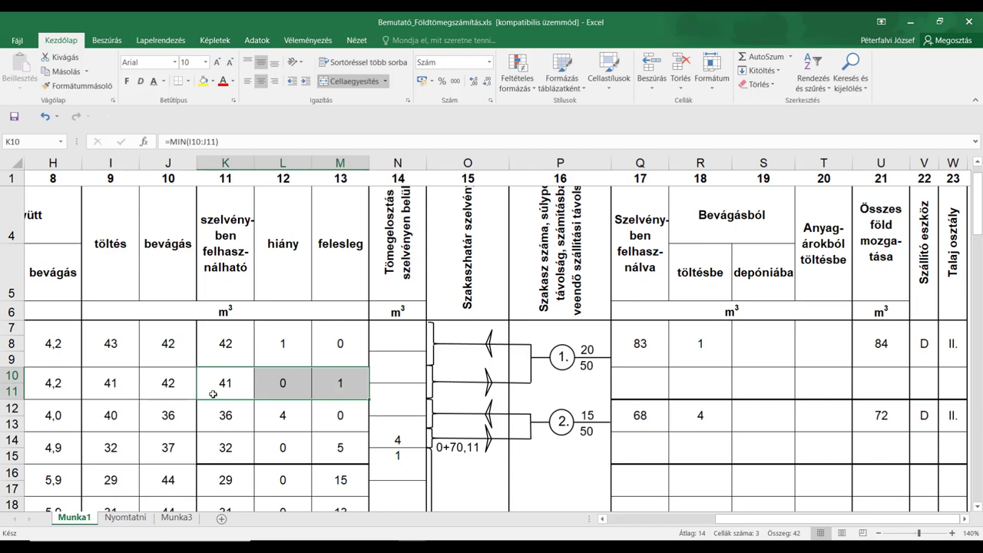
{"action": "left_click", "coordinate": [283, 353]}
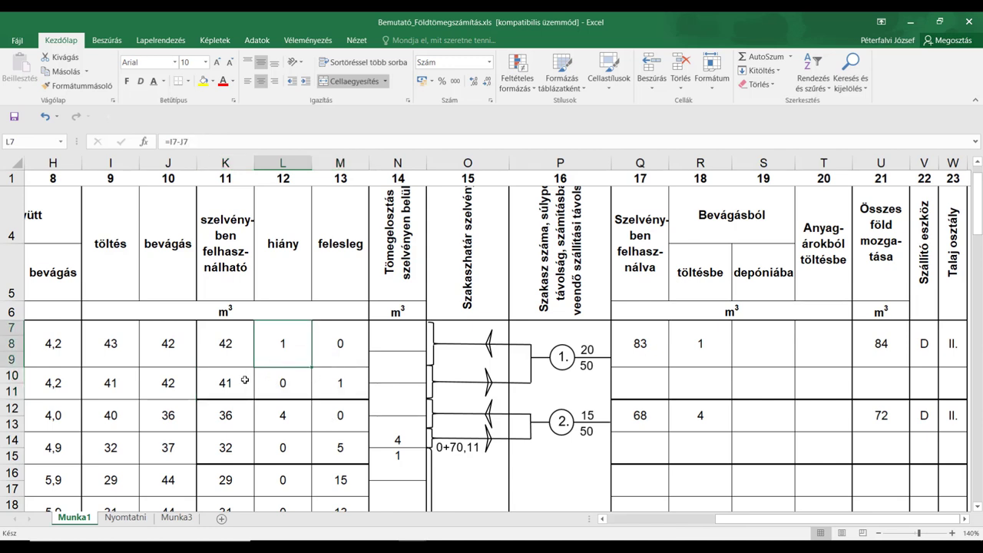
Step: Select the second interval's earth-movement cells Q10 to W10, beside transport section 1
{"action": "left_click", "coordinate": [631, 386]}
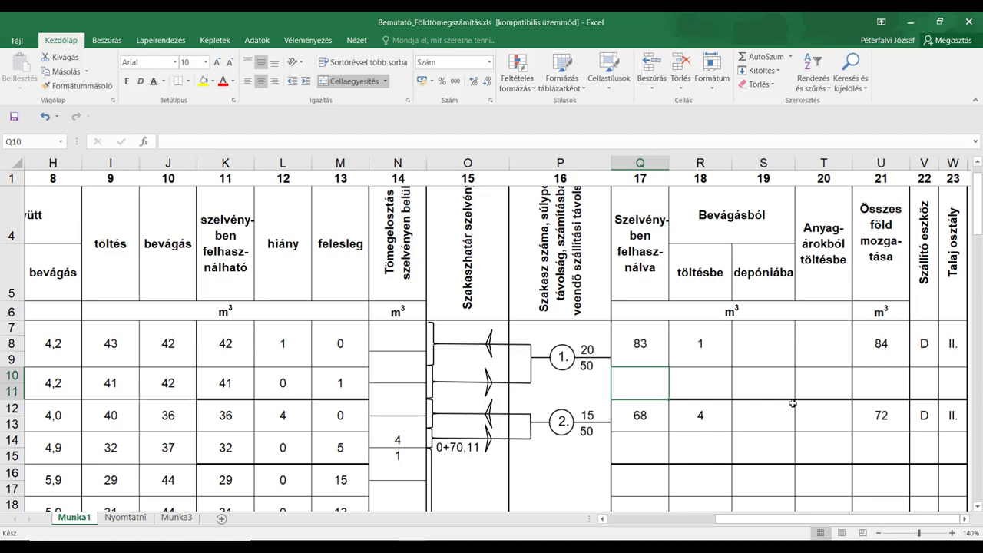
{"action": "key", "text": "shift+Right"}
{"action": "key", "text": "shift+Right"}
{"action": "key", "text": "shift+Right"}
{"action": "key", "text": "shift+Right"}
{"action": "key", "text": "shift+Right"}
{"action": "key", "text": "shift+Right"}
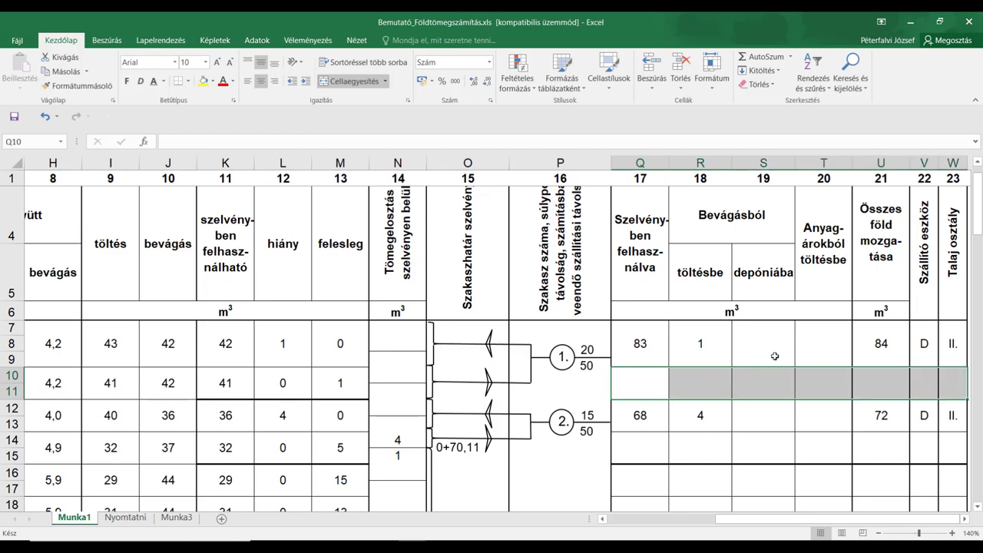
Step: Examine section 1's deposit cell S7 and its used-within-section cells Q10 and Q7
{"action": "left_click", "coordinate": [772, 345]}
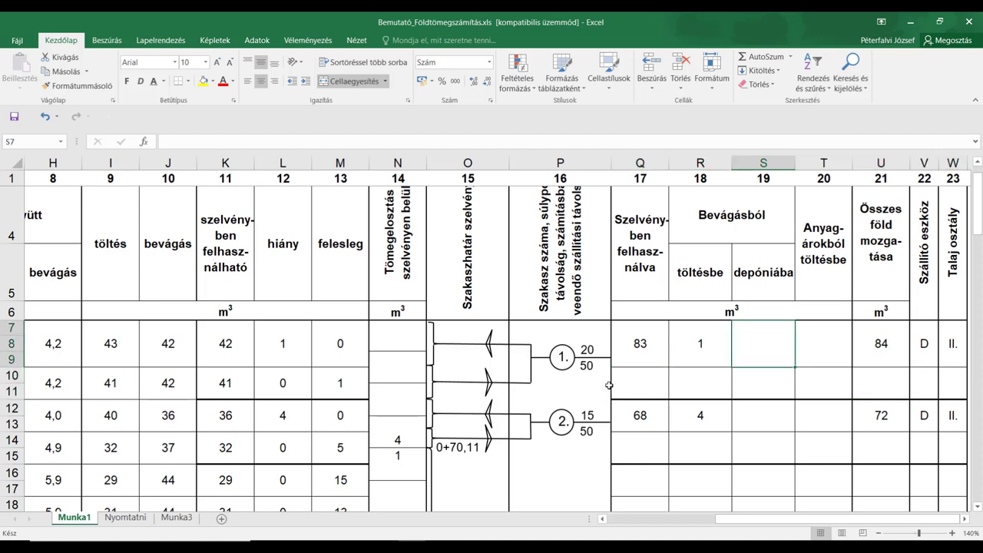
{"action": "left_click", "coordinate": [634, 386]}
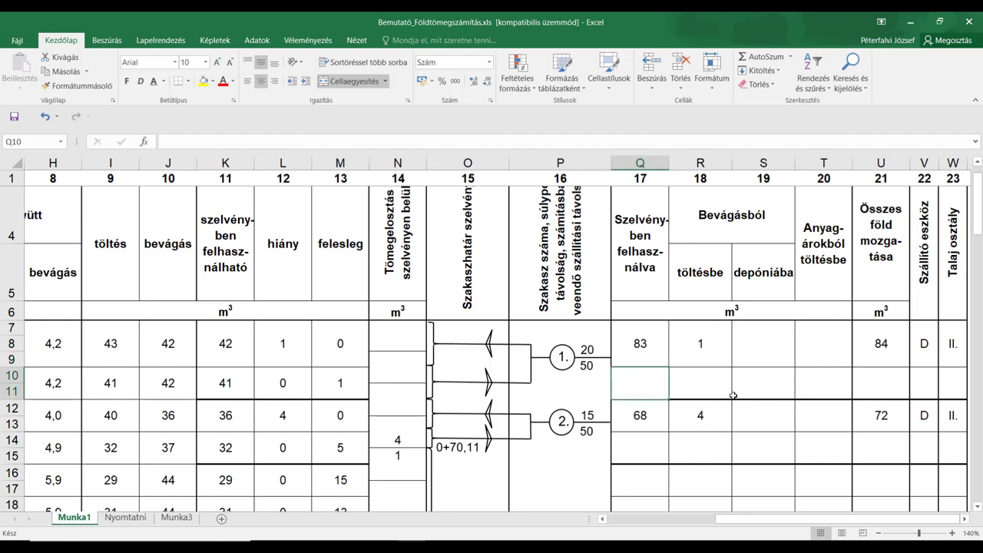
{"action": "left_click", "coordinate": [647, 349]}
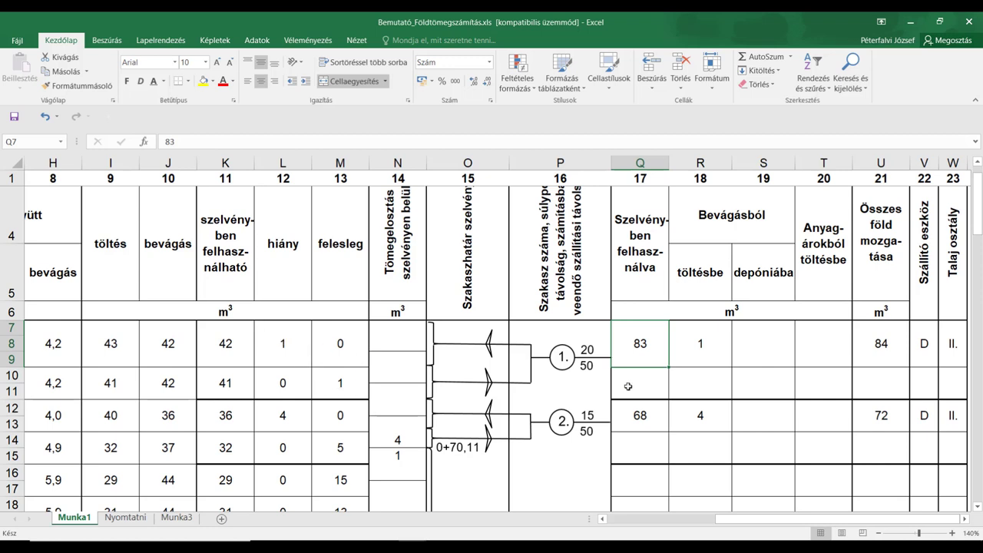
Step: Compare transport section 1's cut-to-fill volume in R7 and total earth movement in U7 with its distribution columns
{"action": "left_click", "coordinate": [706, 352]}
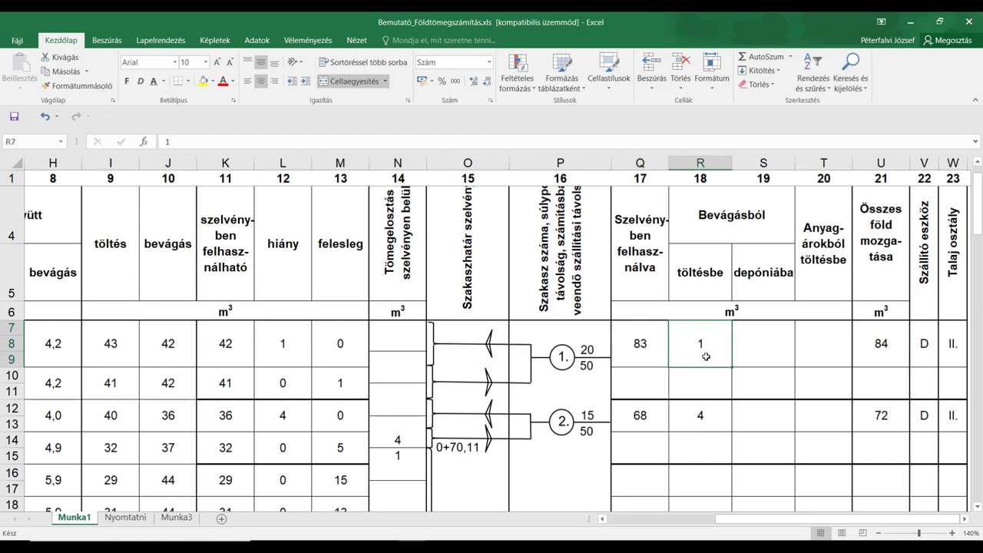
{"action": "left_click", "coordinate": [880, 350]}
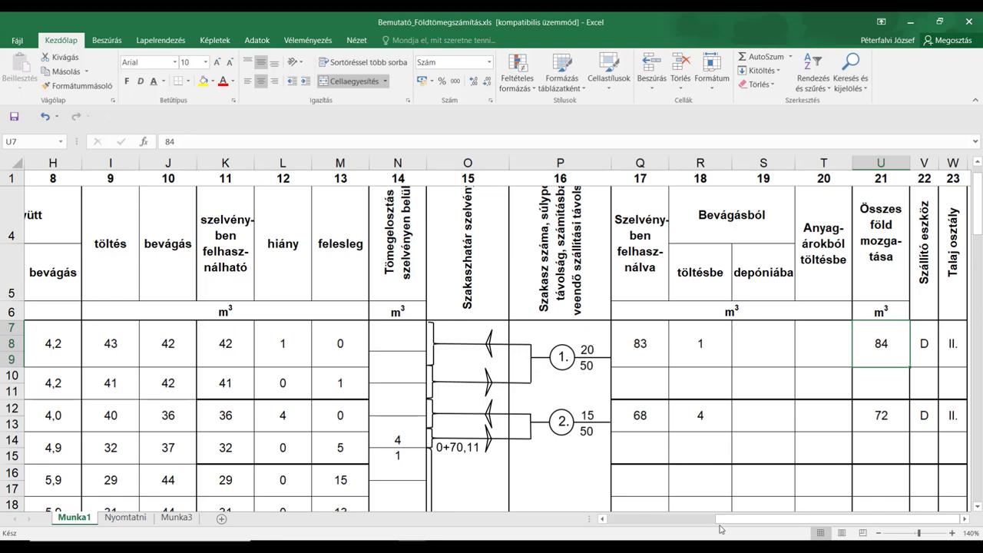
{"action": "left_click_drag", "start_coordinate": [732, 525], "coordinate": [635, 519]}
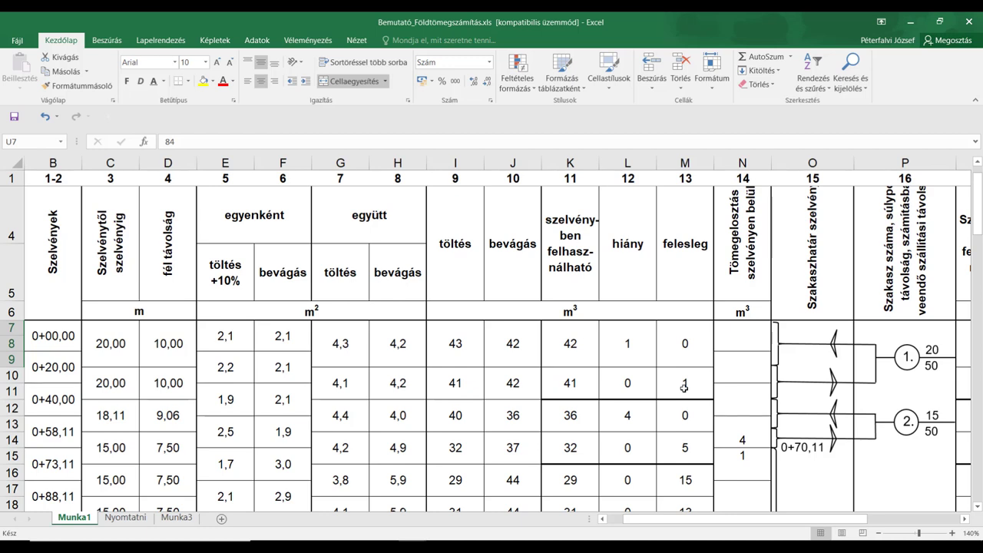
{"action": "left_click_drag", "start_coordinate": [749, 519], "coordinate": [849, 520]}
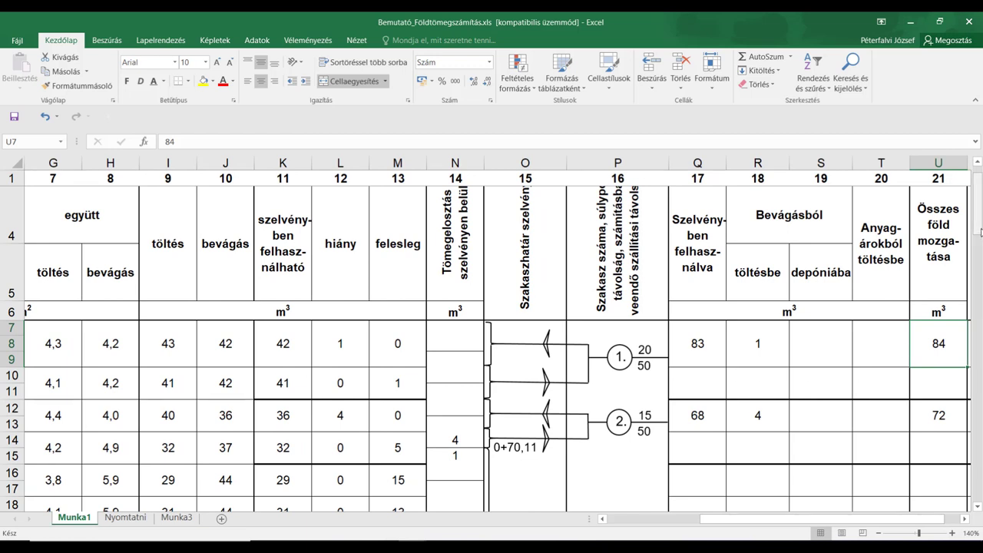
Step: Inspect the shortage in L12 and the surplus in M14 that transport section 2 balances
{"action": "left_click_drag", "start_coordinate": [981, 233], "coordinate": [981, 249]}
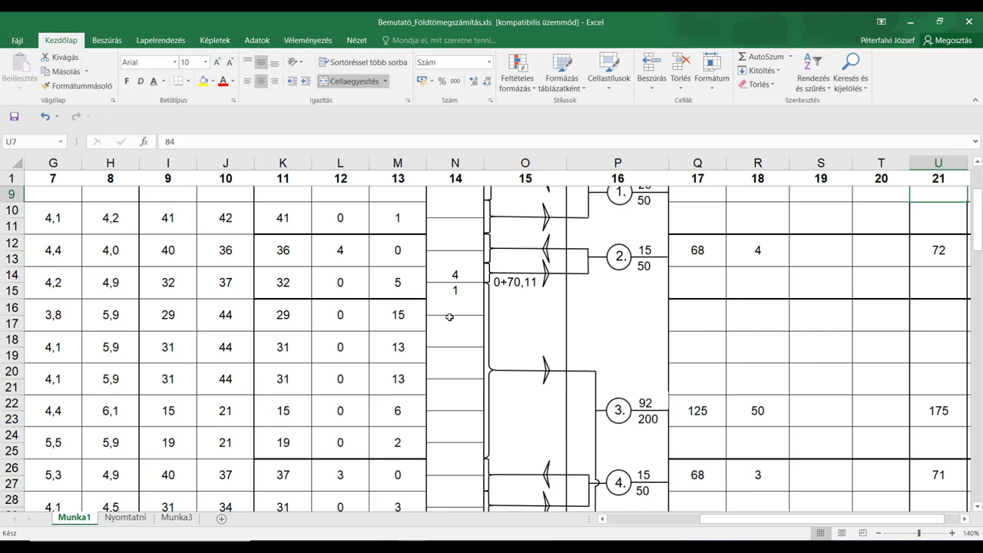
{"action": "left_click", "coordinate": [339, 252]}
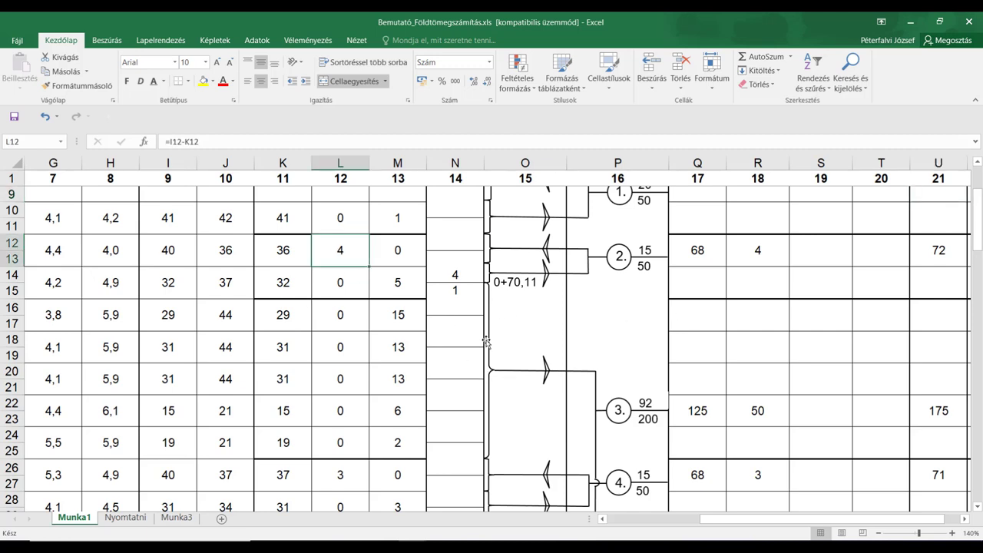
{"action": "left_click", "coordinate": [397, 289]}
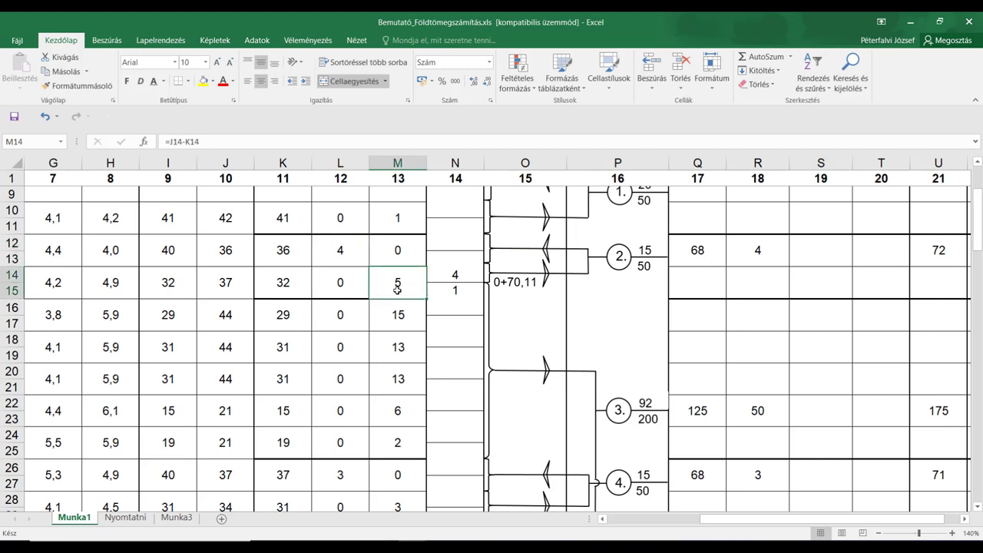
{"action": "left_click", "coordinate": [344, 259]}
{"action": "left_click", "coordinate": [391, 286]}
{"action": "scroll", "coordinate": [672, 284], "scroll_direction": "up", "scroll_amount": 2}
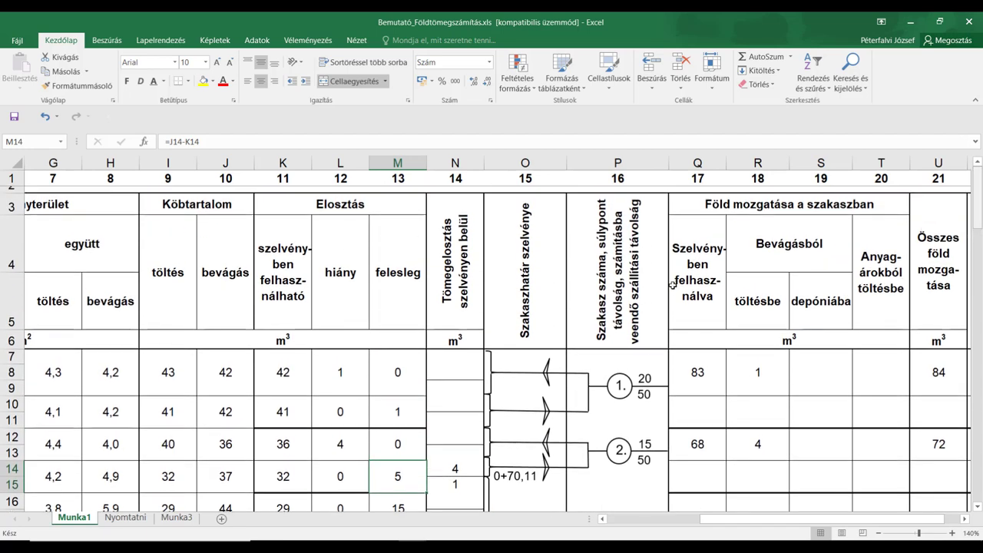
Step: Examine how transport section 3 links the surplus intervals to the shortage near 1+77,71, alongside sections 4 and 5
{"action": "left_click_drag", "start_coordinate": [977, 223], "coordinate": [977, 246]}
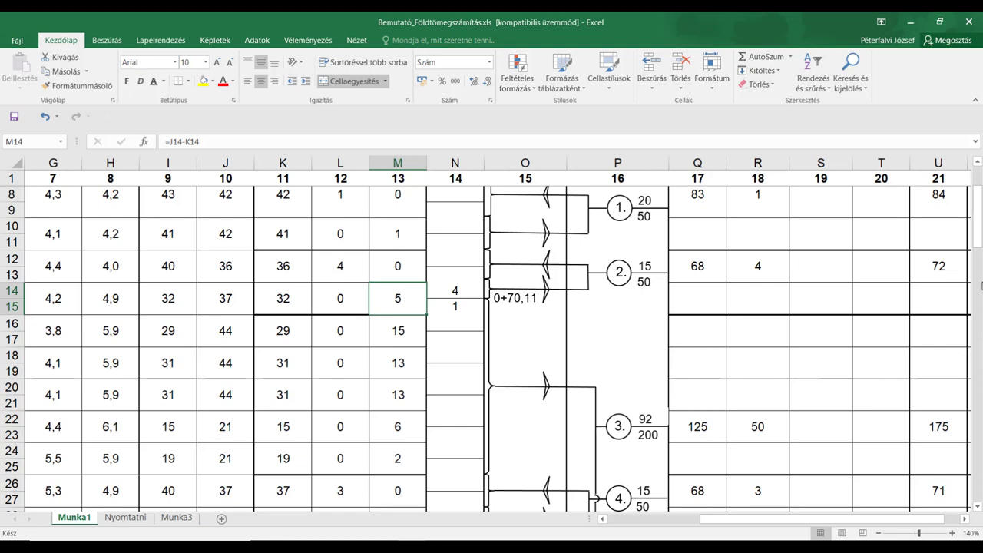
{"action": "left_click_drag", "start_coordinate": [980, 243], "coordinate": [980, 267]}
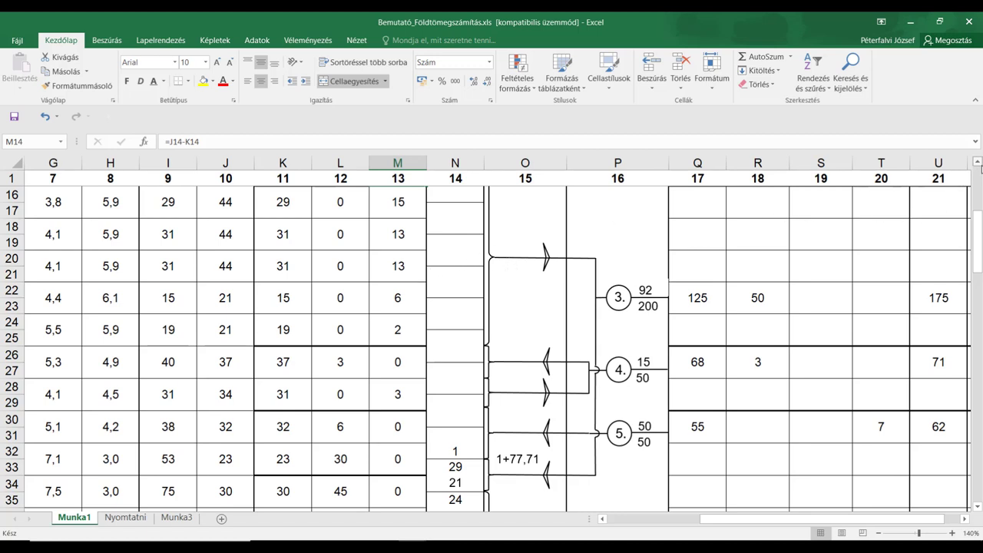
{"action": "left_click", "coordinate": [978, 162]}
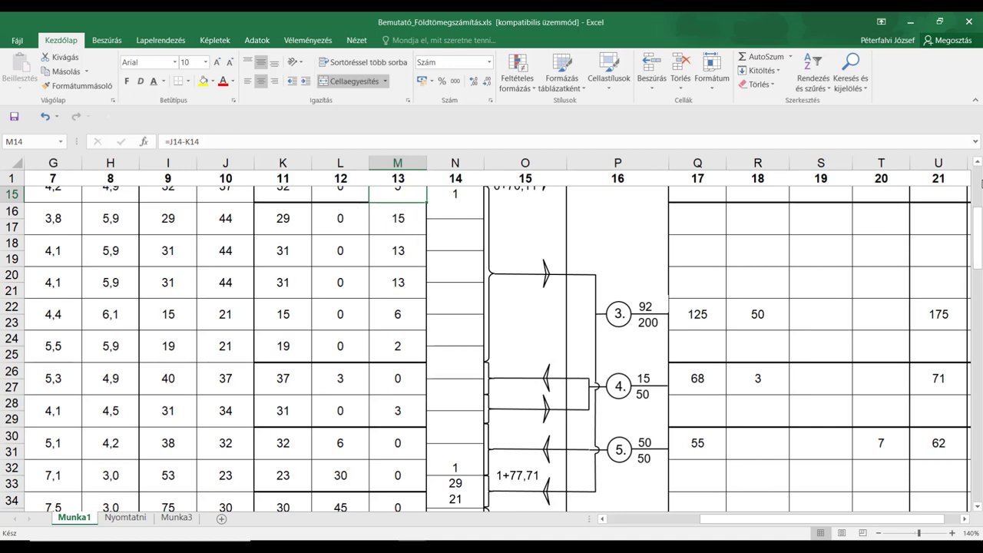
{"action": "left_click", "coordinate": [977, 161]}
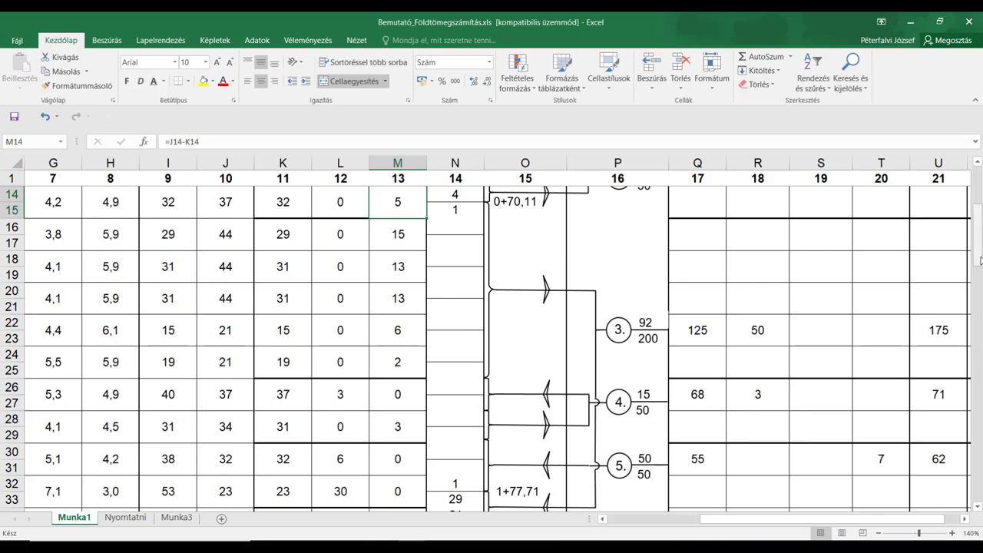
{"action": "left_click", "coordinate": [978, 508]}
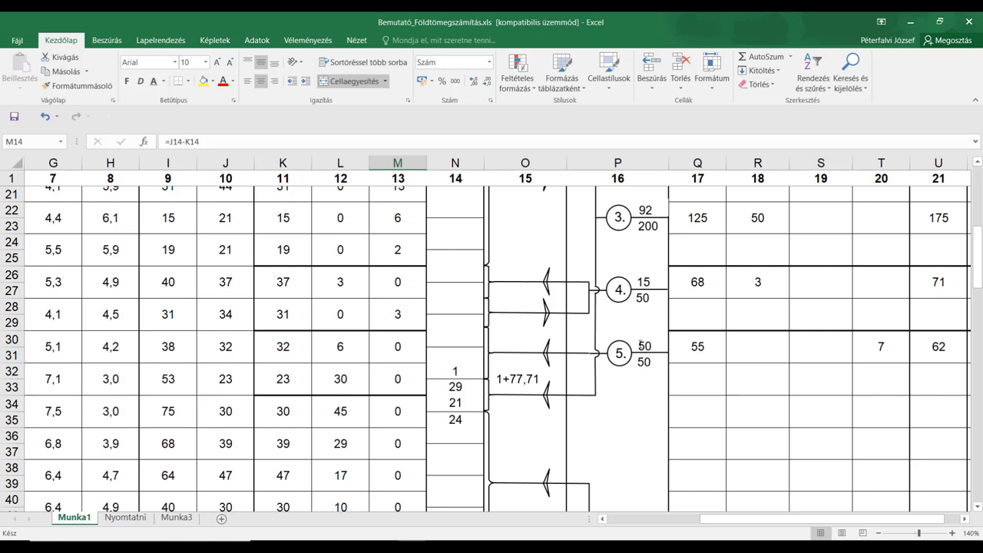
Step: Apply a thick bottom border to the earth-movement cells Q32 to W33, closing off transport section 5
{"action": "left_click", "coordinate": [703, 388]}
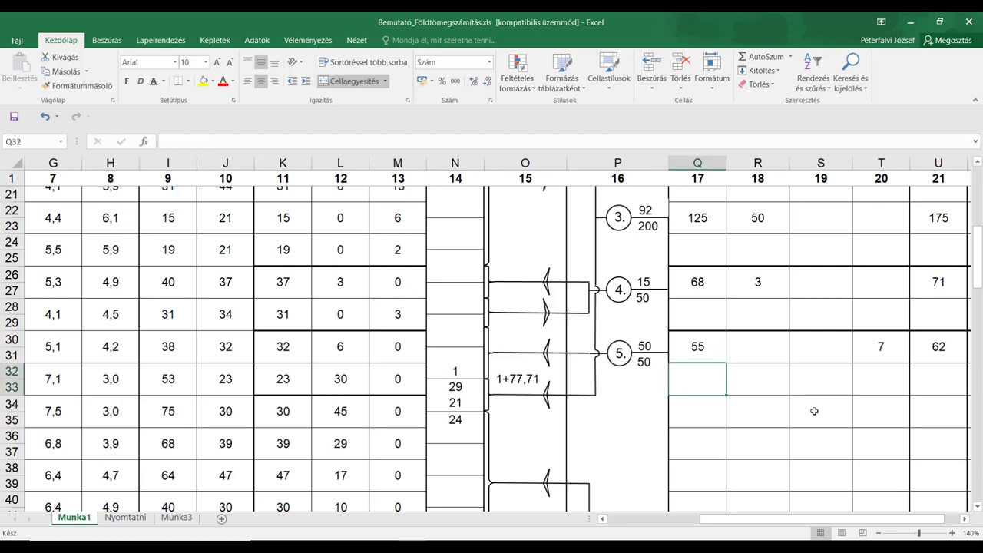
{"action": "key", "text": "shift+Right"}
{"action": "key", "text": "shift+Right"}
{"action": "key", "text": "shift+Right"}
{"action": "key", "text": "shift+Right"}
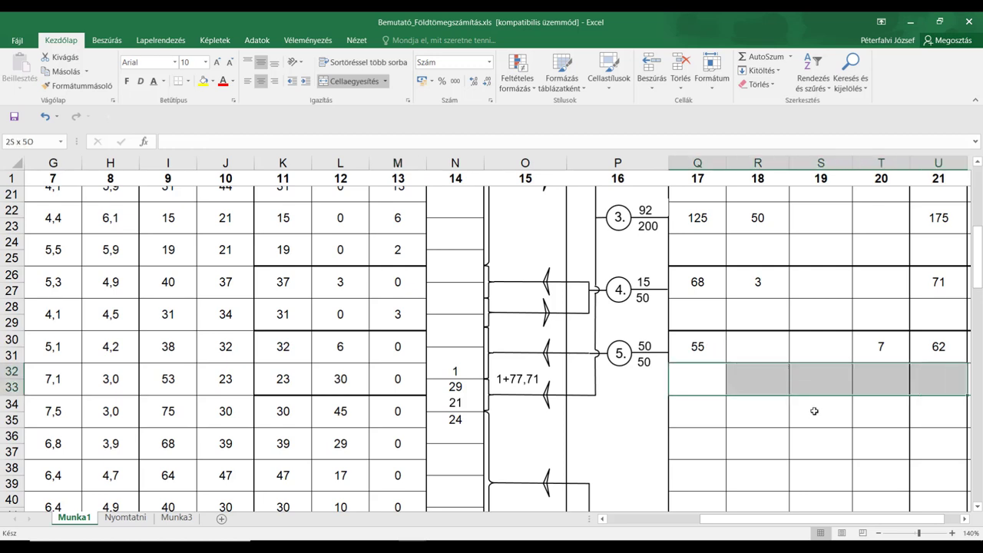
{"action": "key", "text": "shift+Right"}
{"action": "key", "text": "shift+Right"}
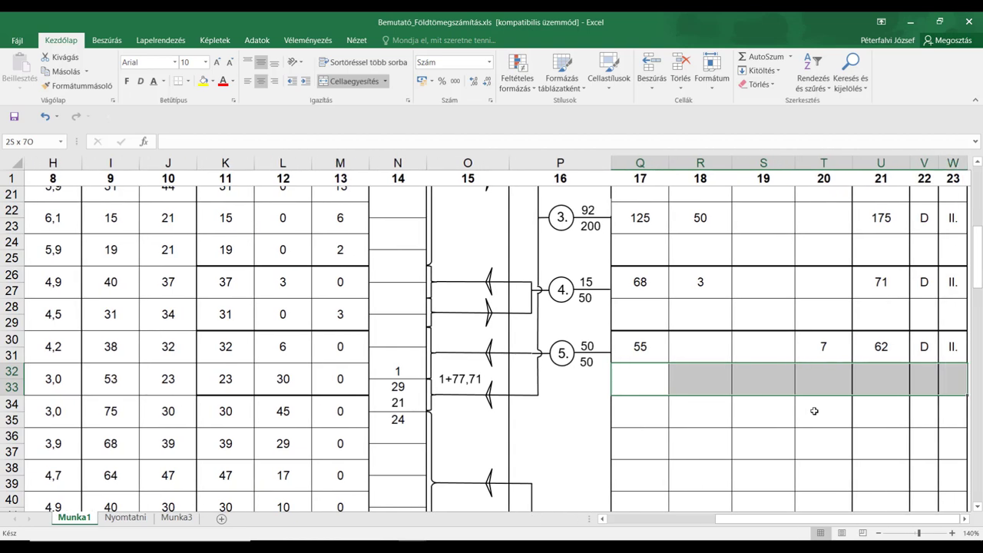
{"action": "right_click", "coordinate": [683, 370]}
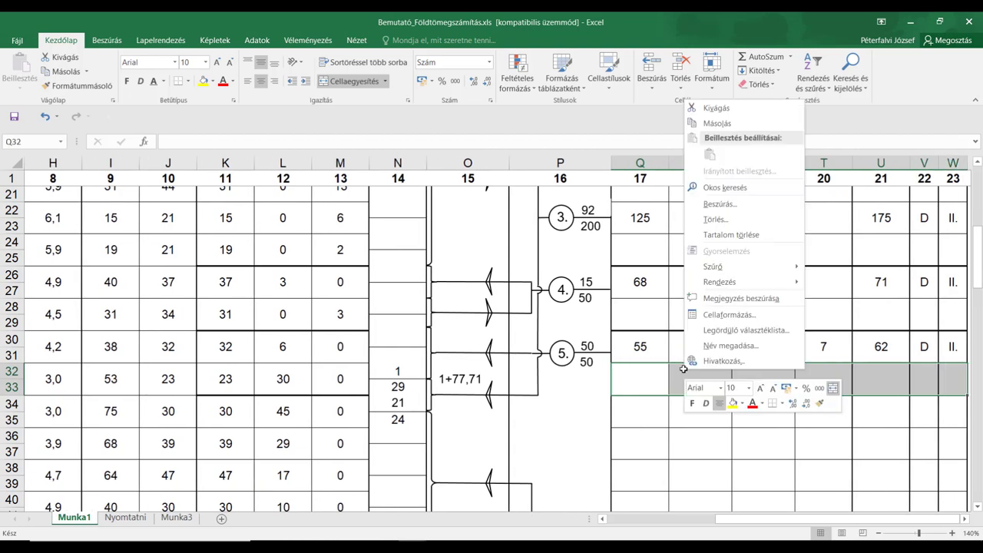
{"action": "left_click", "coordinate": [727, 318]}
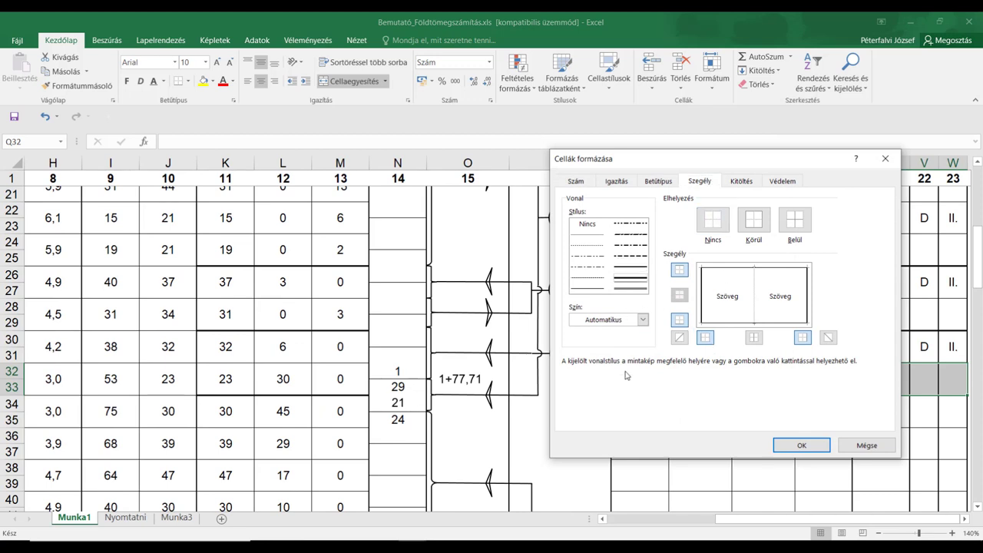
{"action": "left_click", "coordinate": [744, 328]}
{"action": "left_click", "coordinate": [783, 447]}
{"action": "left_click", "coordinate": [757, 467]}
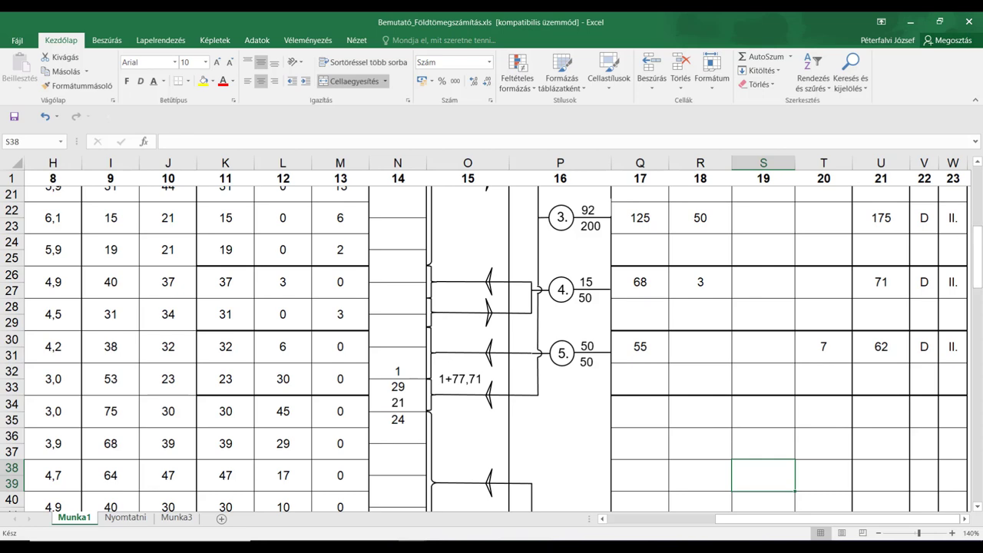
Step: Inspect the shortage in L26 and the surplus in M28 that transport section 4 balances
{"action": "left_click", "coordinate": [978, 162]}
{"action": "left_click", "coordinate": [978, 162]}
{"action": "left_click", "coordinate": [978, 162]}
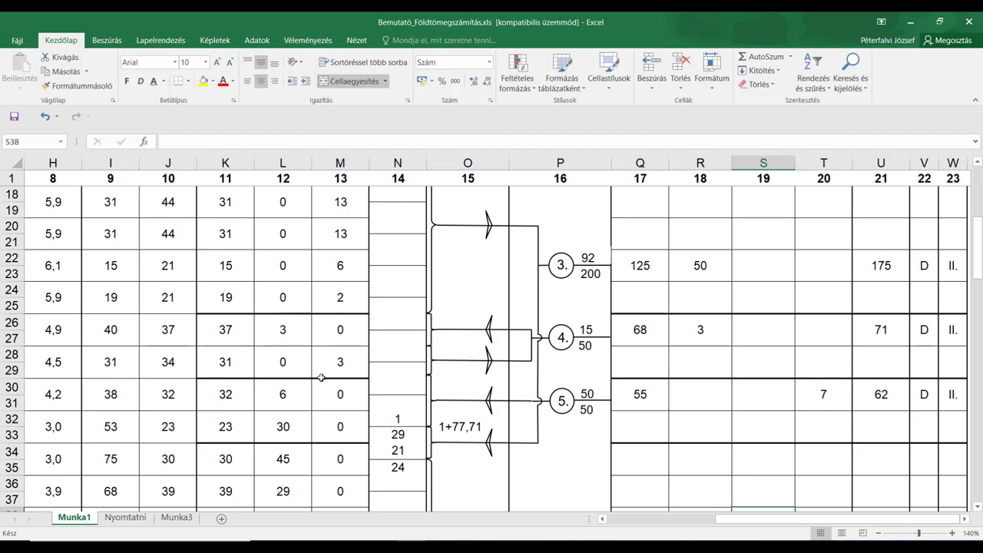
{"action": "left_click", "coordinate": [291, 335]}
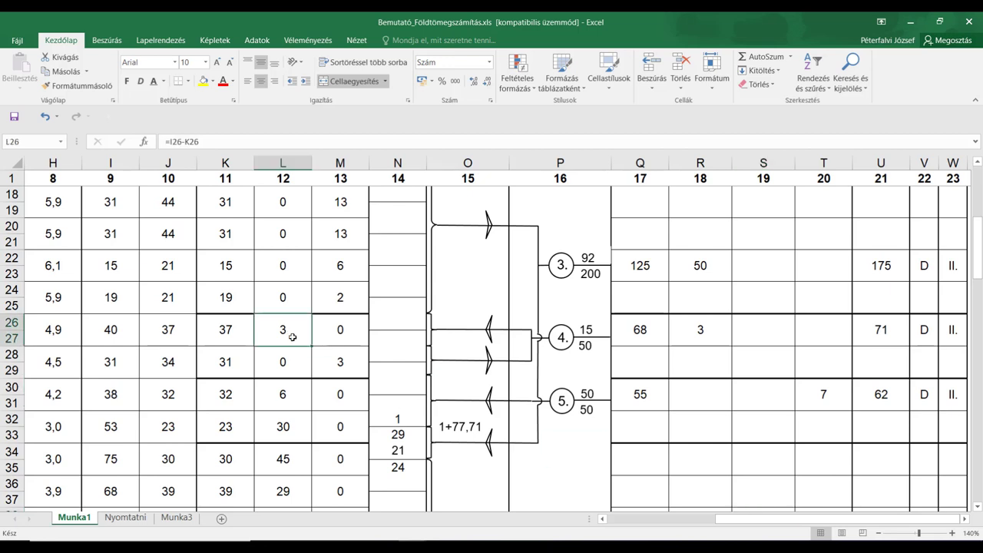
{"action": "left_click", "coordinate": [341, 368]}
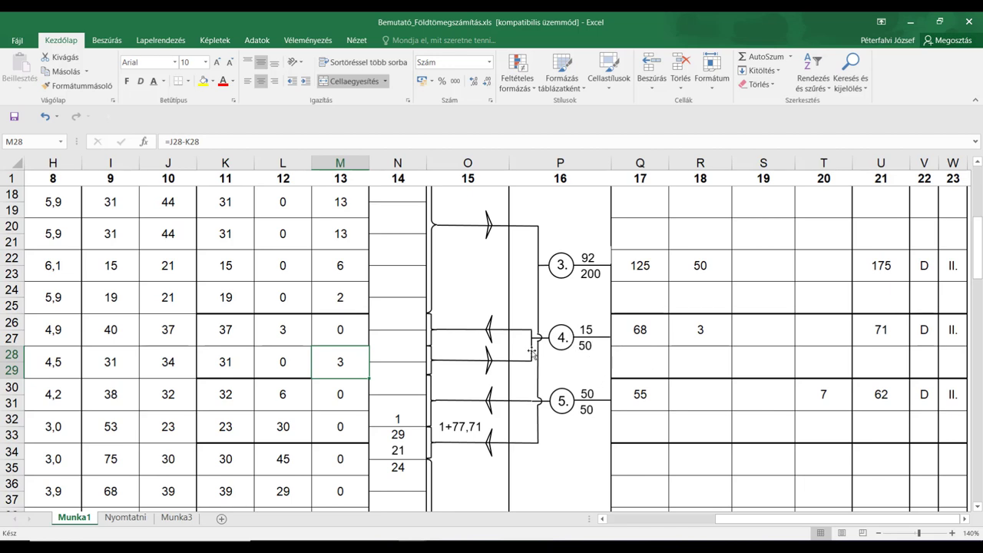
Step: Check the split surplus in N15 and the surplus in M16 that feed transport section 3
{"action": "left_click", "coordinate": [978, 163]}
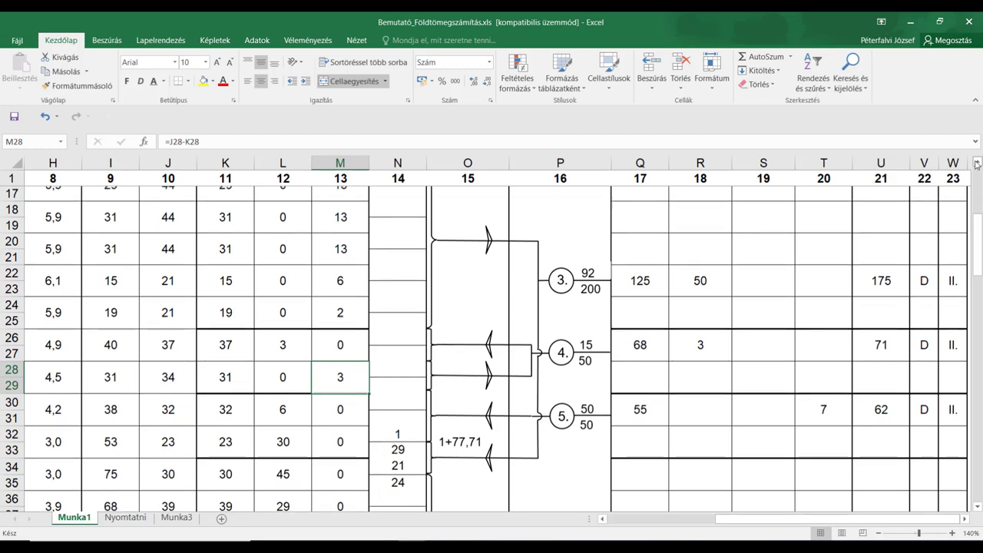
{"action": "left_click", "coordinate": [978, 163]}
{"action": "left_click", "coordinate": [978, 163]}
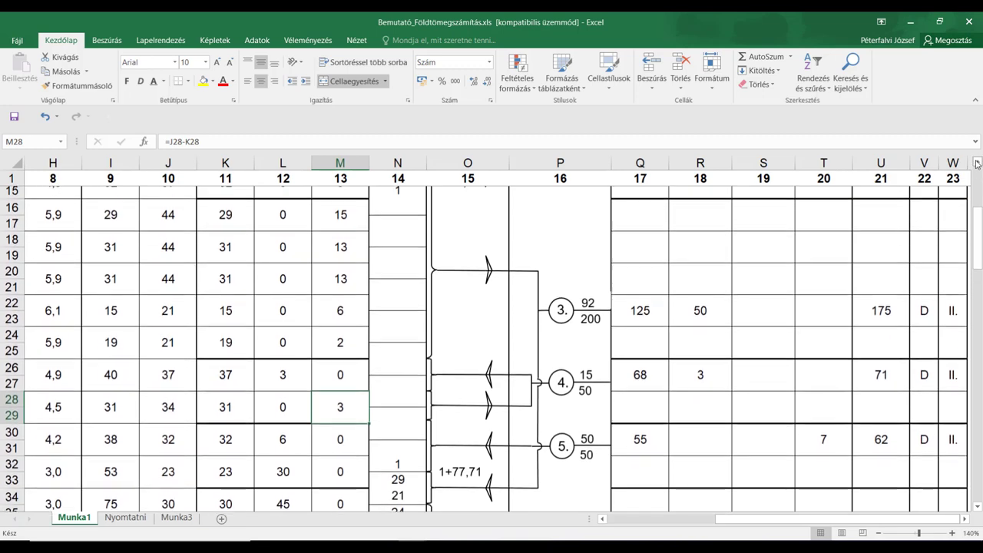
{"action": "left_click", "coordinate": [392, 210]}
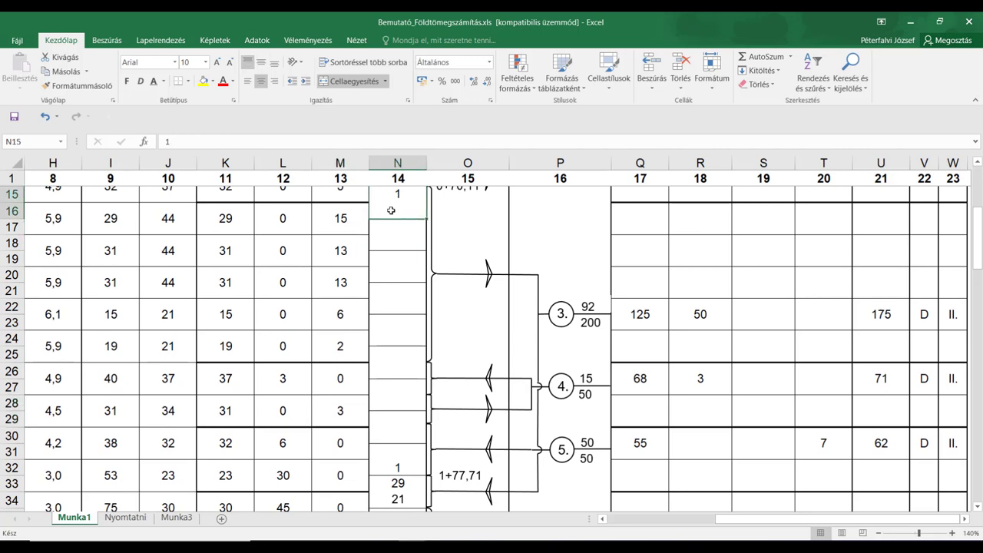
{"action": "left_click", "coordinate": [343, 225]}
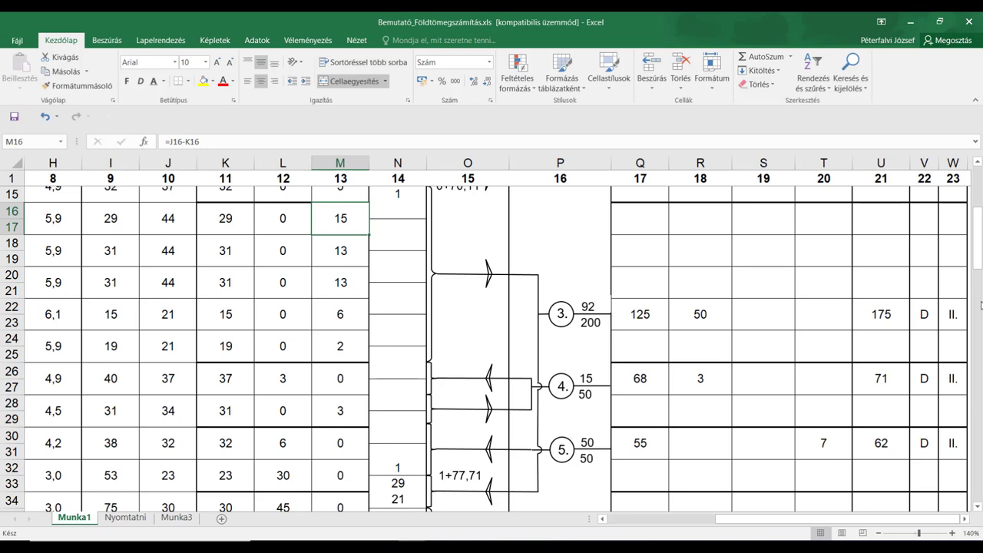
Step: Inspect the split shortage volumes in N33 and the text box below it, where transport section 3 ends
{"action": "left_click_drag", "start_coordinate": [979, 274], "coordinate": [980, 299]}
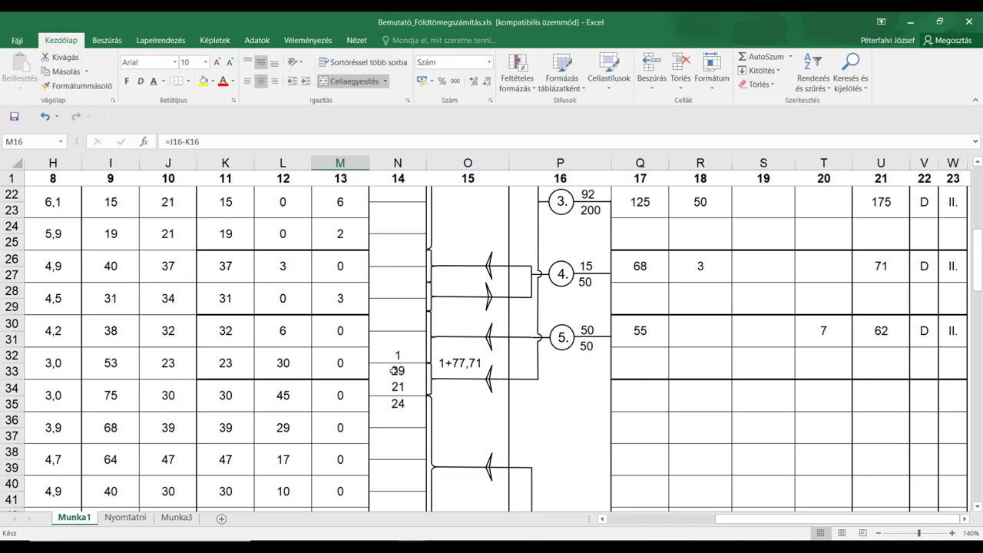
{"action": "left_click", "coordinate": [399, 372]}
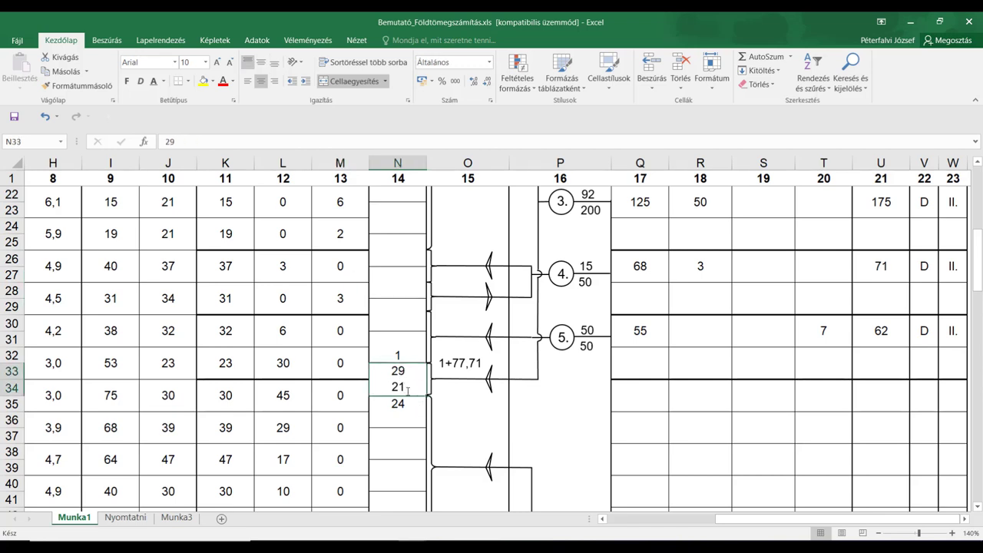
{"action": "left_click", "coordinate": [408, 391]}
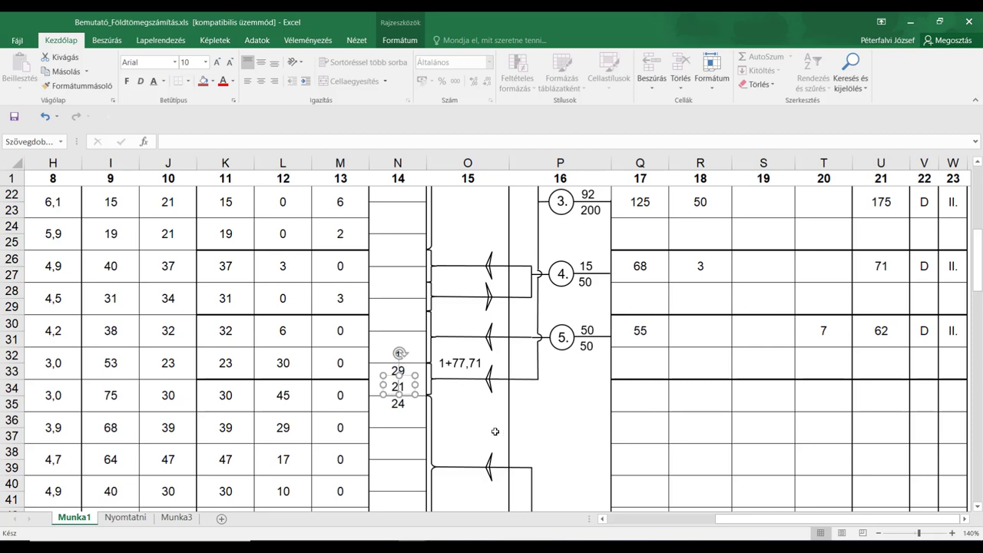
{"action": "left_click", "coordinate": [476, 416]}
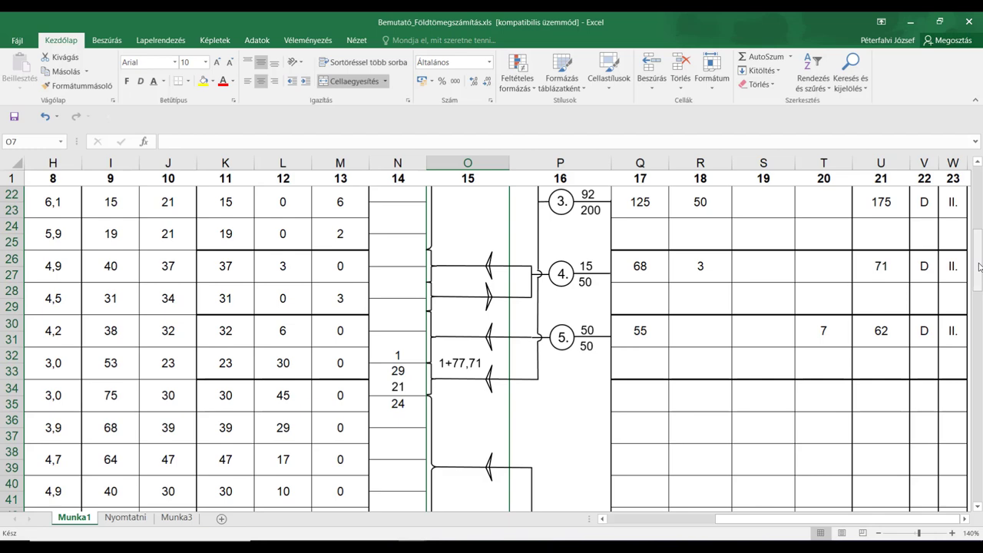
Step: Review the arrows of transport sections 3 to 5, continuing to section 6's distribution and earth-movement rows
{"action": "scroll", "coordinate": [934, 268], "scroll_direction": "up", "scroll_amount": 1}
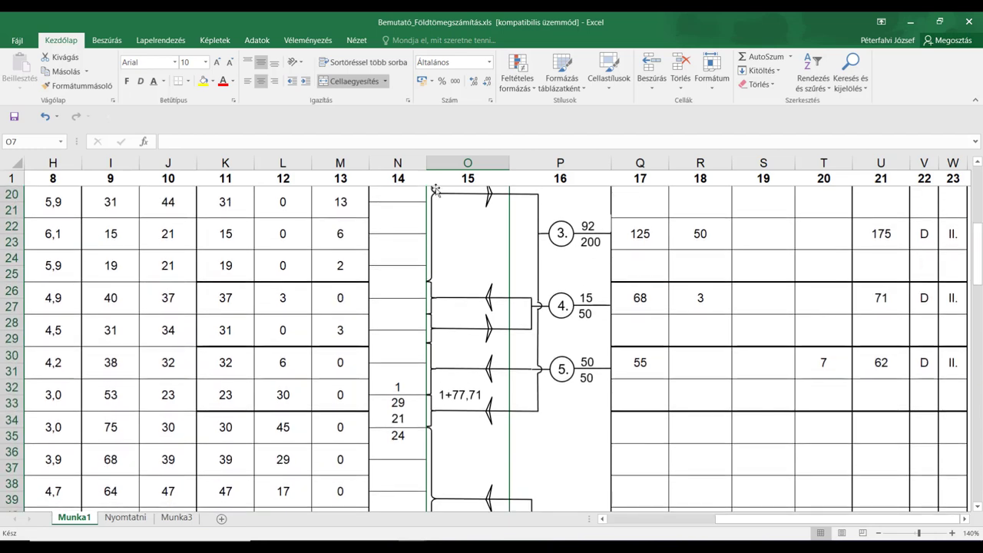
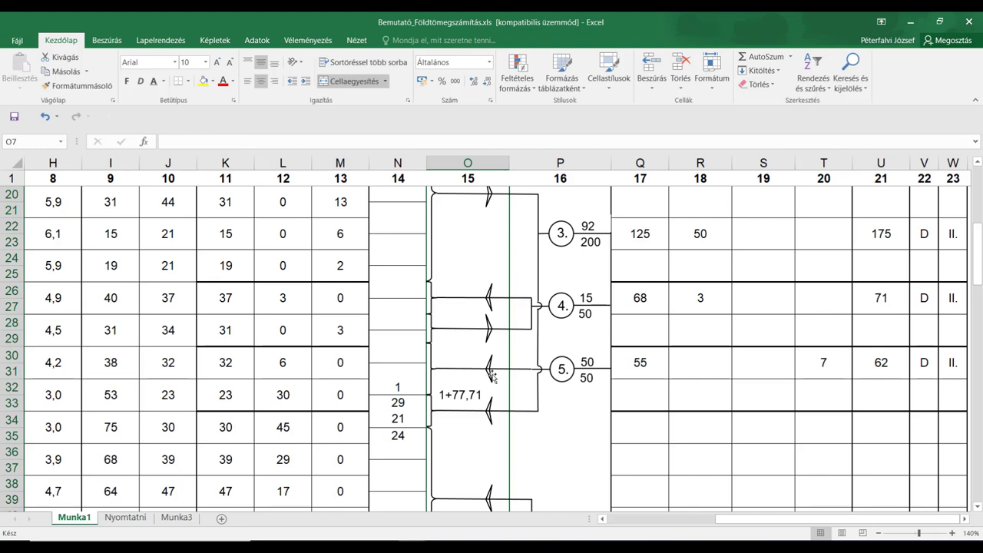
{"action": "scroll", "coordinate": [491, 377], "scroll_direction": "down", "scroll_amount": 1}
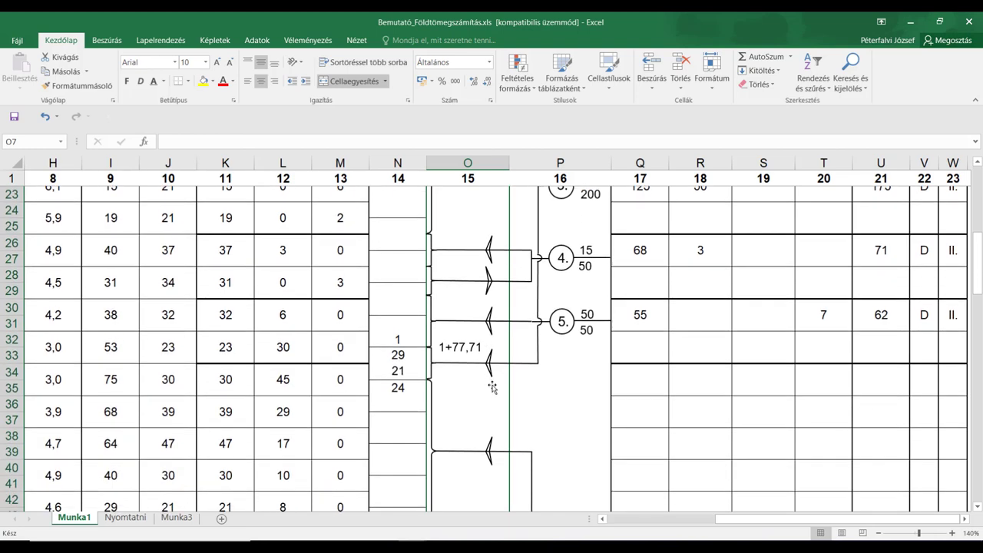
{"action": "scroll", "coordinate": [492, 387], "scroll_direction": "down", "scroll_amount": 3}
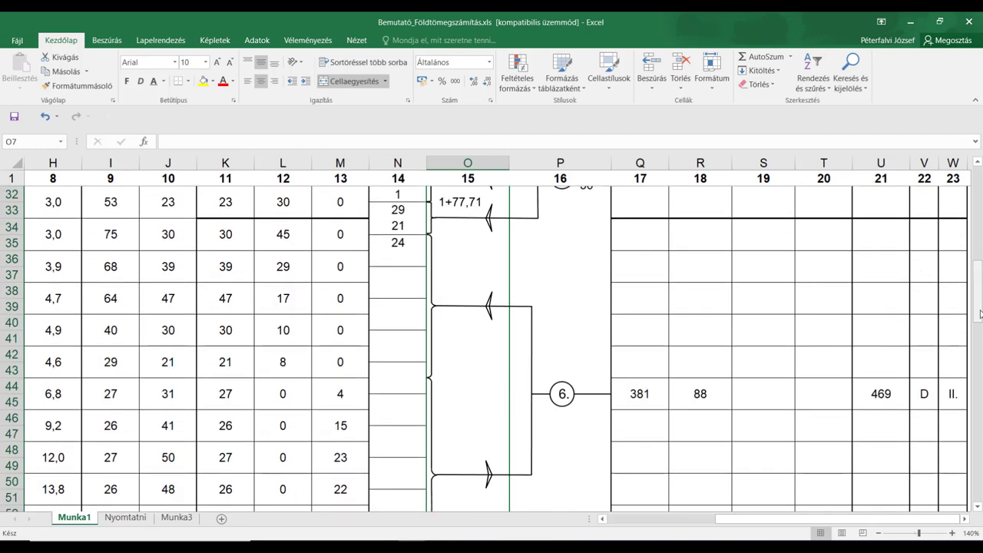
{"action": "left_click_drag", "start_coordinate": [981, 313], "coordinate": [980, 318]}
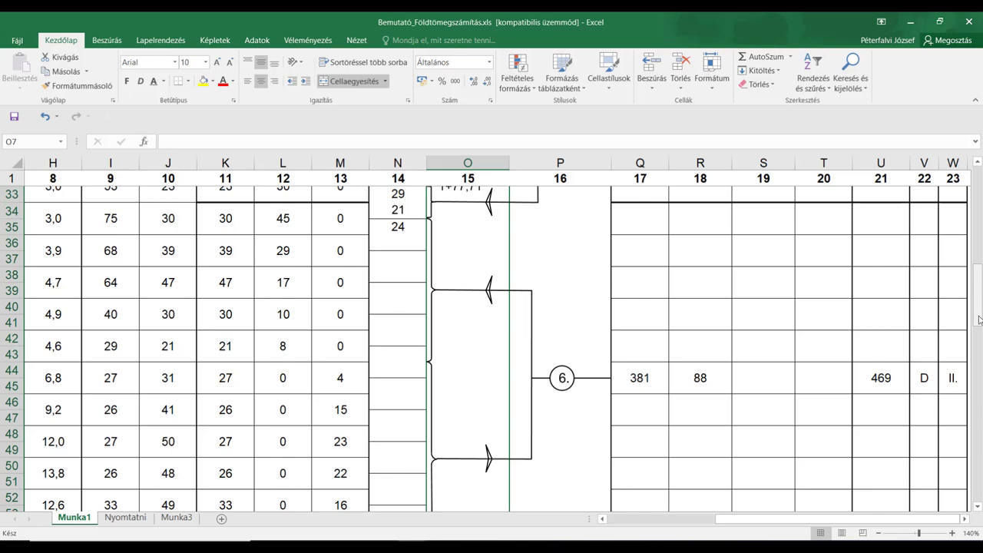
Step: Examine transport section 6's shortages, surpluses and earth-movement values, including the rows that continue in the second table through row 65
{"action": "left_click_drag", "start_coordinate": [978, 320], "coordinate": [969, 411]}
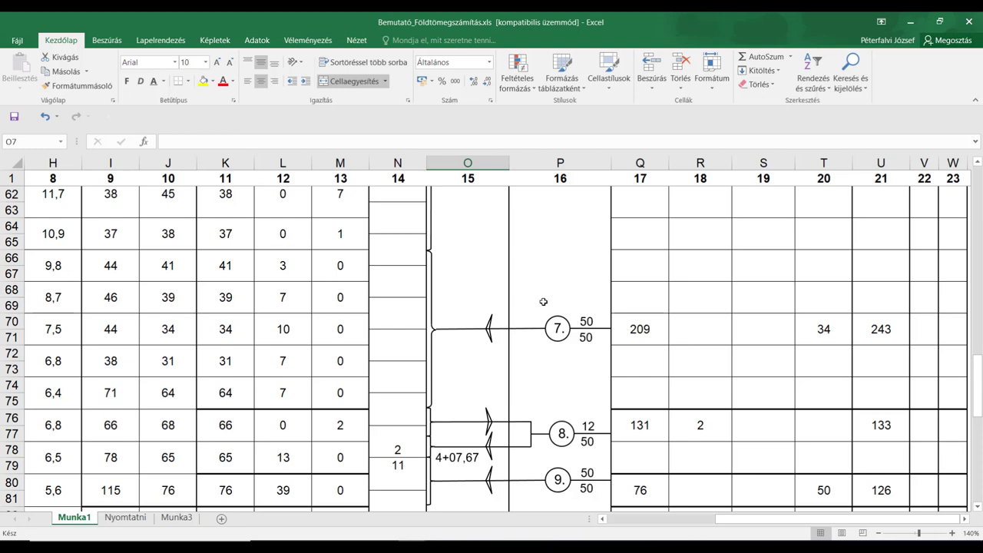
{"action": "scroll", "coordinate": [543, 301], "scroll_direction": "up", "scroll_amount": 1}
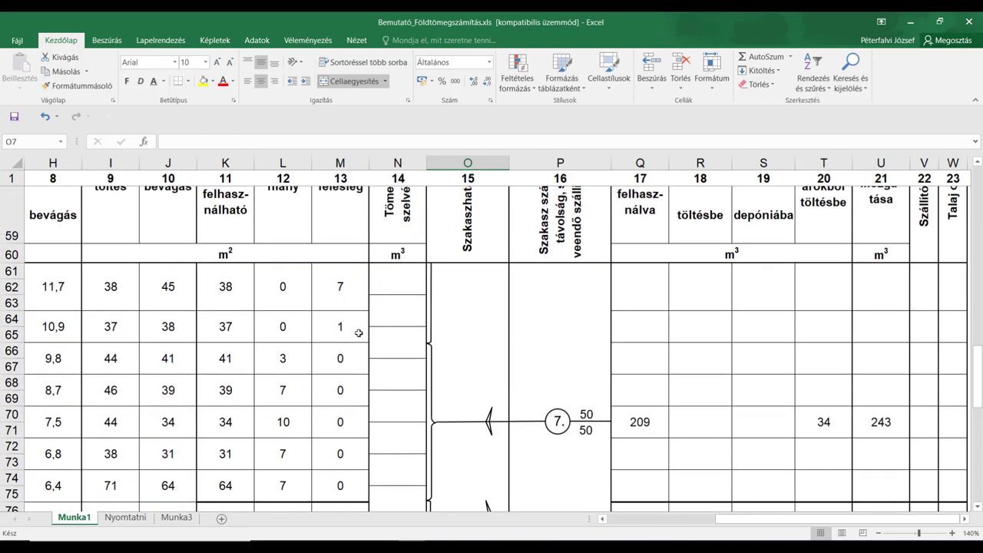
{"action": "scroll", "coordinate": [352, 280], "scroll_direction": "up", "scroll_amount": 1}
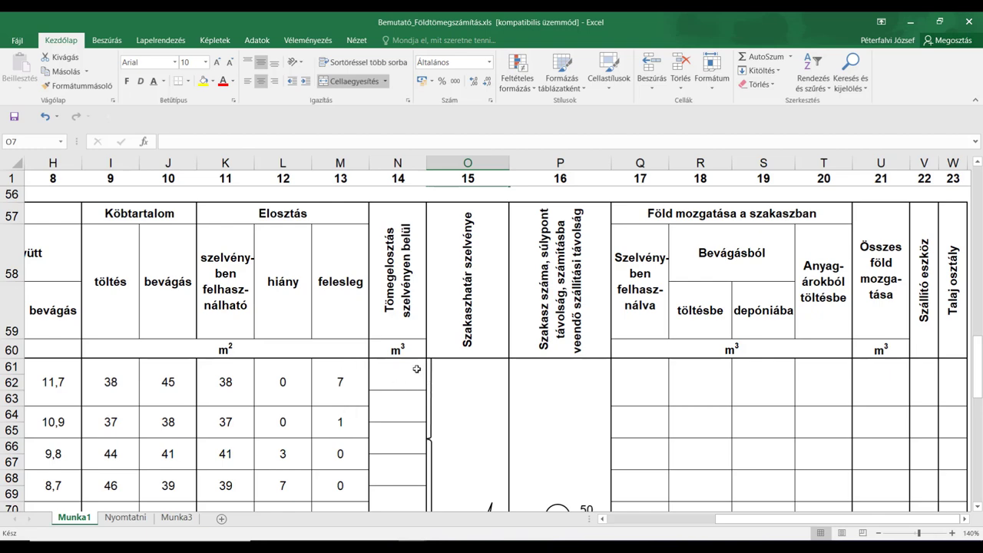
{"action": "scroll", "coordinate": [417, 368], "scroll_direction": "up", "scroll_amount": 2}
{"action": "scroll", "coordinate": [417, 368], "scroll_direction": "up", "scroll_amount": 2}
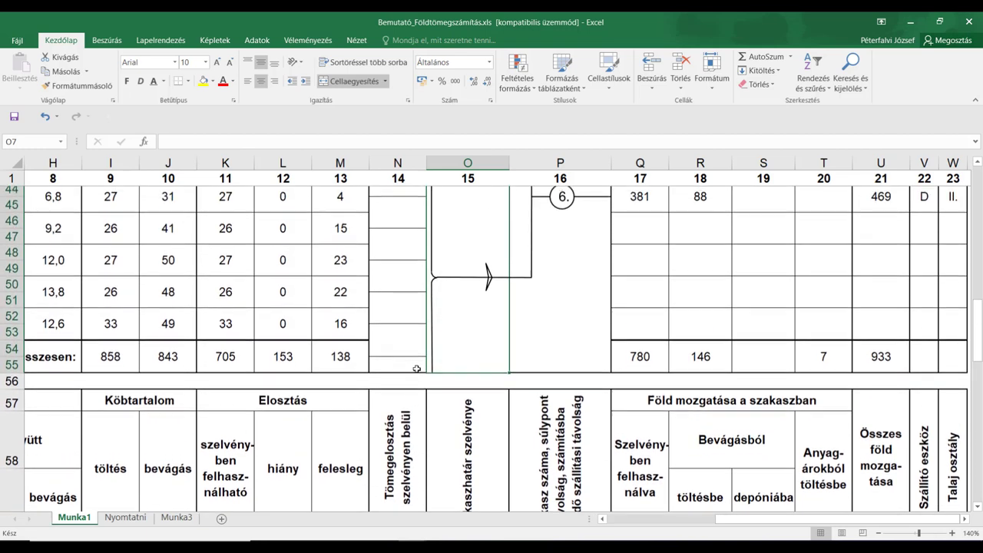
{"action": "scroll", "coordinate": [352, 272], "scroll_direction": "up", "scroll_amount": 2}
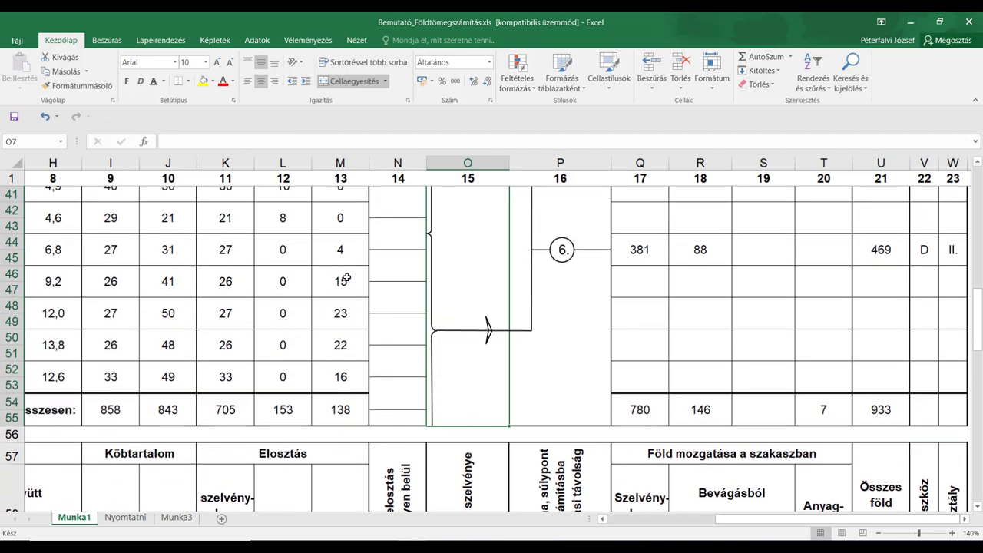
{"action": "scroll", "coordinate": [341, 242], "scroll_direction": "up", "scroll_amount": 1}
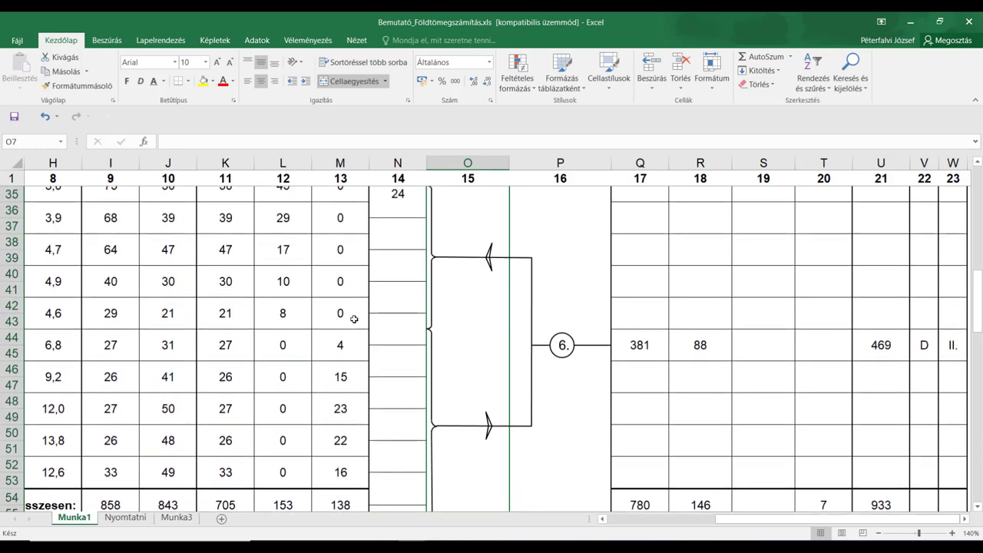
{"action": "scroll", "coordinate": [407, 271], "scroll_direction": "up", "scroll_amount": 1}
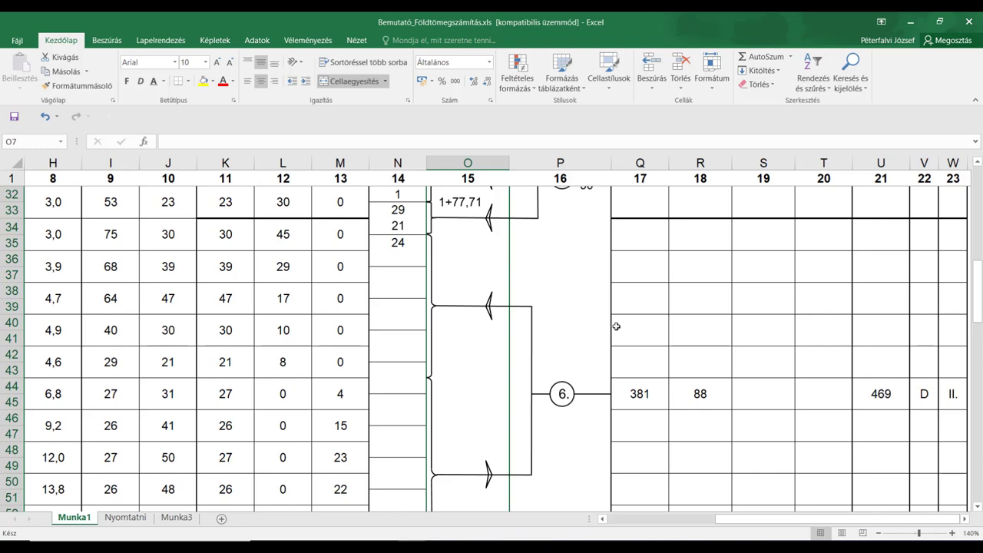
{"action": "scroll", "coordinate": [615, 326], "scroll_direction": "down", "scroll_amount": 1}
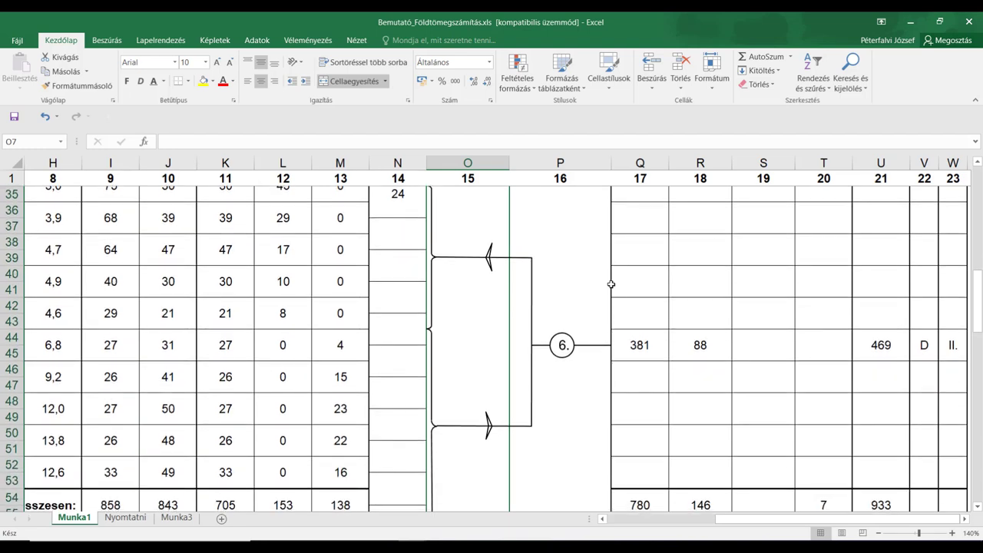
{"action": "scroll", "coordinate": [594, 313], "scroll_direction": "down", "scroll_amount": 1}
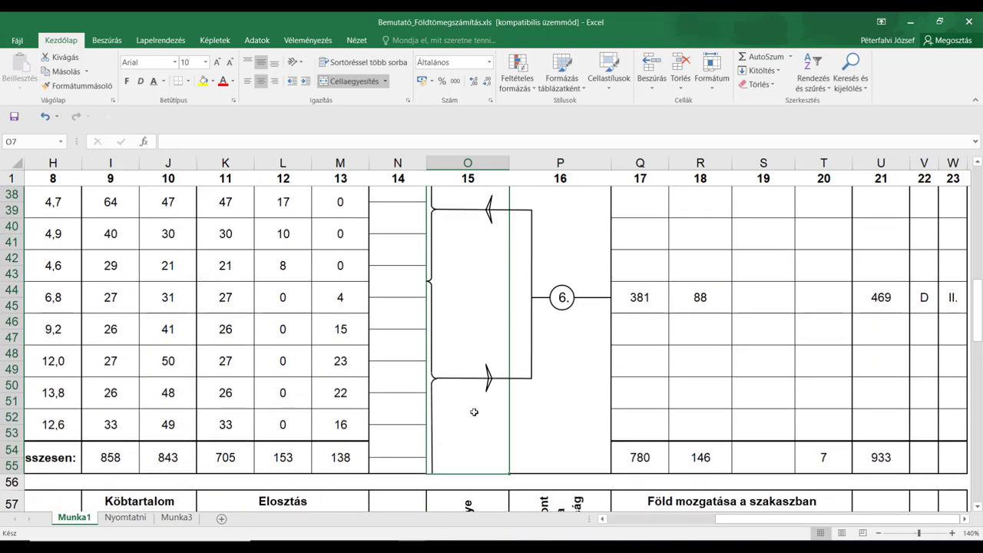
Step: Check the earth-movement totals in row 54, from the earth used within sections to the total moved earth
{"action": "left_click", "coordinate": [638, 458]}
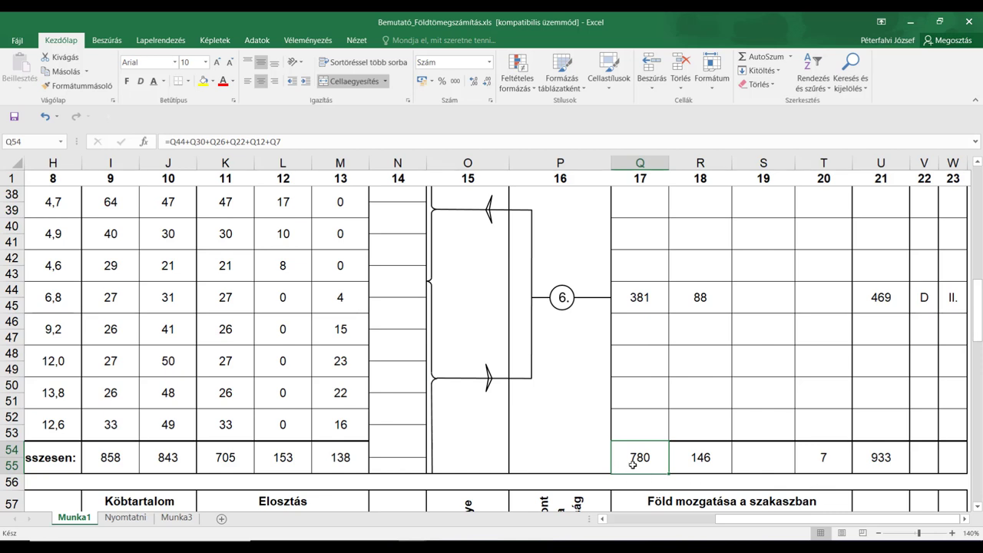
{"action": "left_click", "coordinate": [700, 465]}
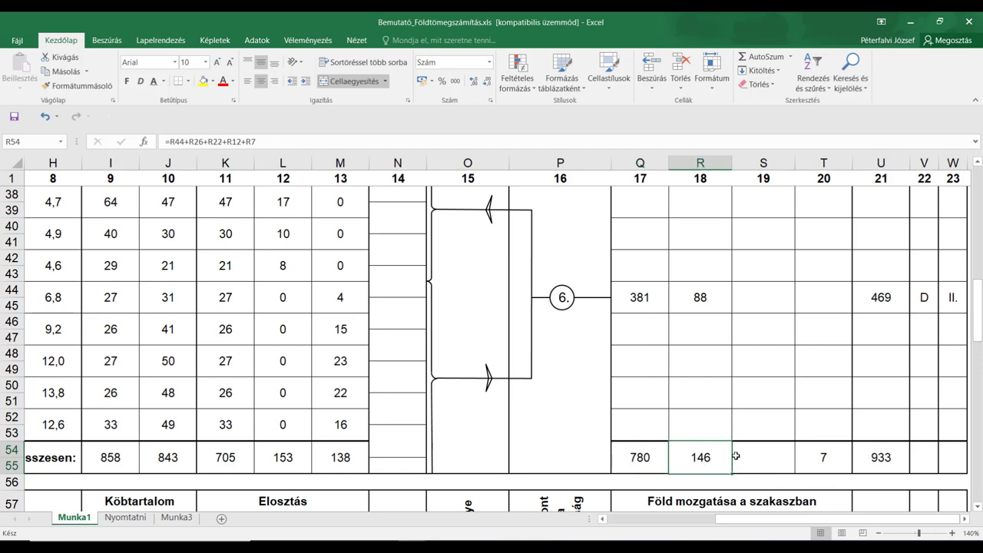
{"action": "left_click", "coordinate": [835, 458]}
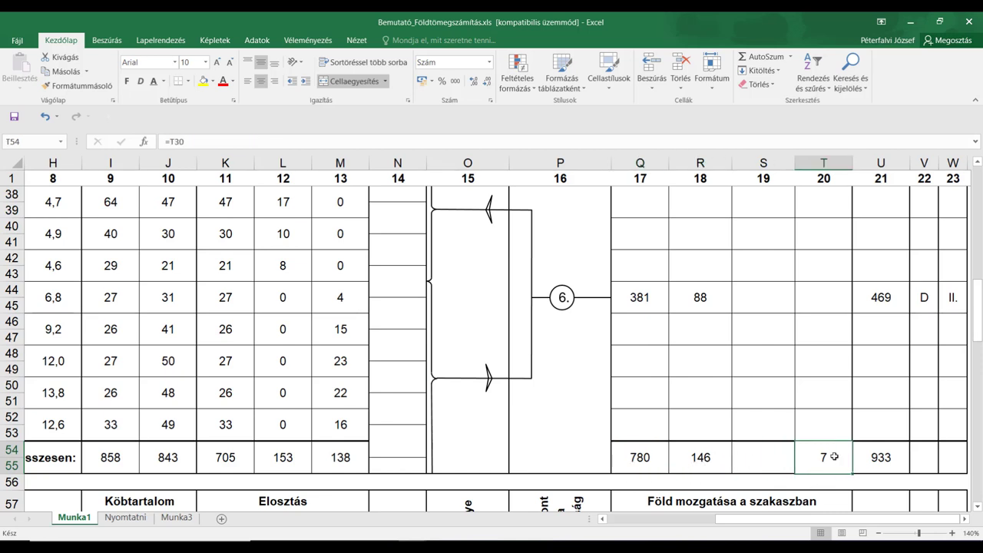
{"action": "left_click", "coordinate": [647, 461]}
{"action": "left_click", "coordinate": [705, 460]}
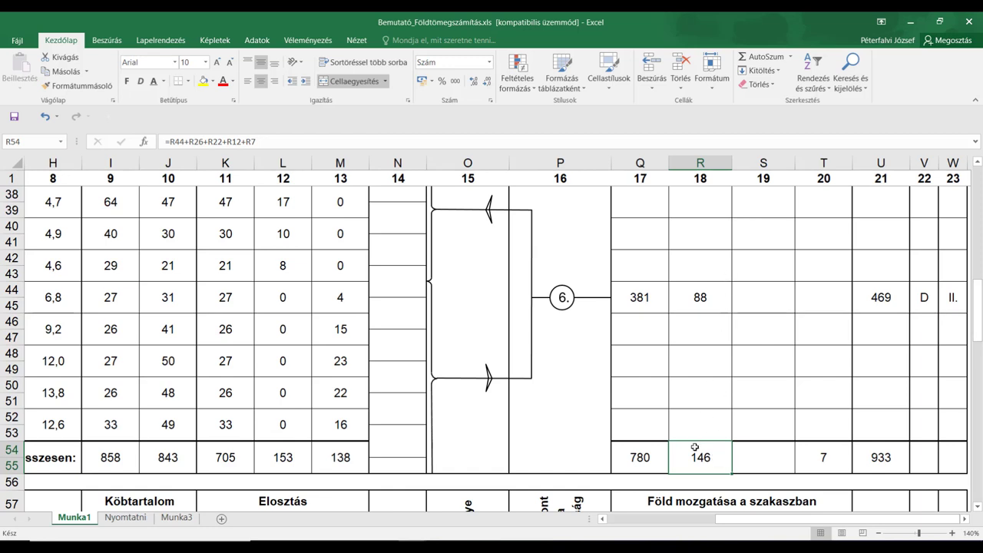
{"action": "left_click", "coordinate": [762, 462]}
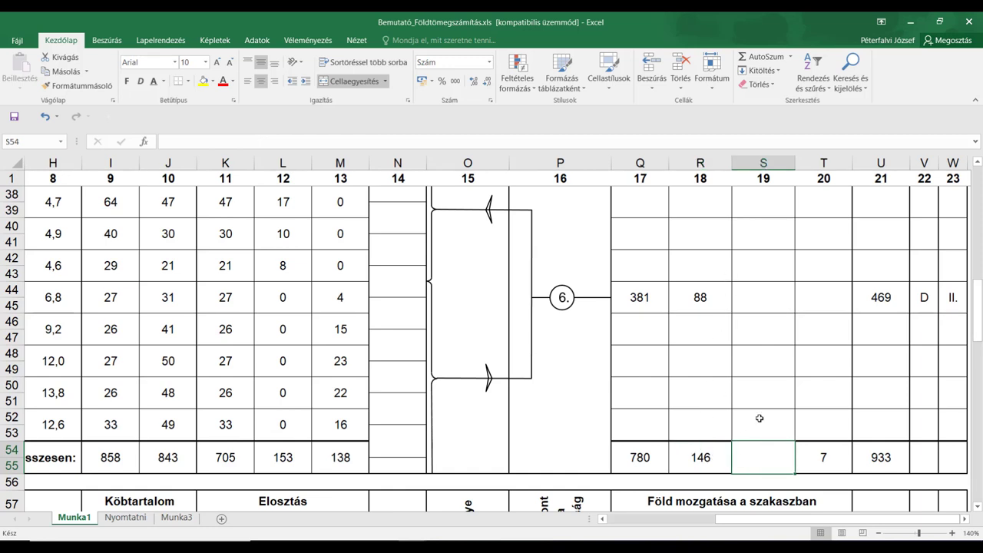
{"action": "left_click", "coordinate": [830, 463]}
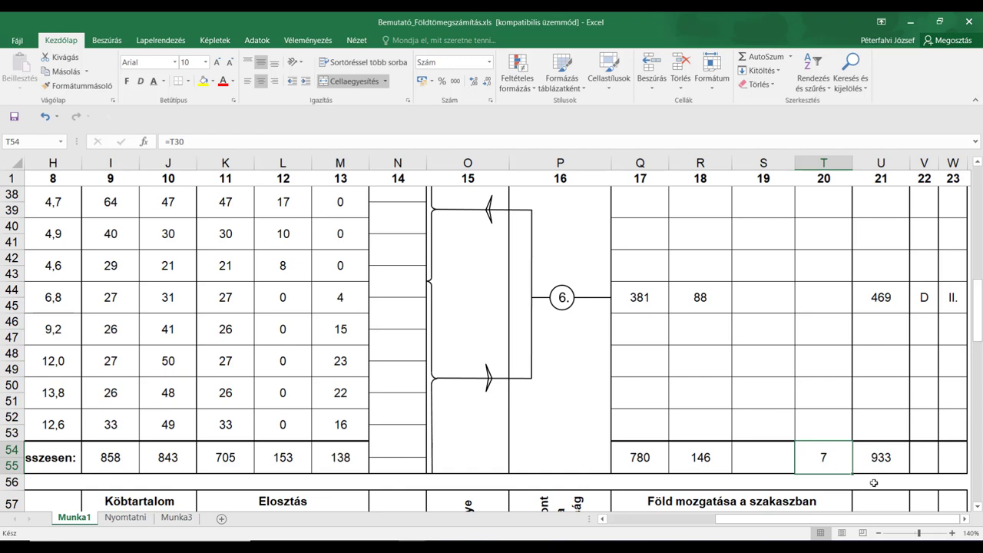
{"action": "left_click", "coordinate": [885, 458]}
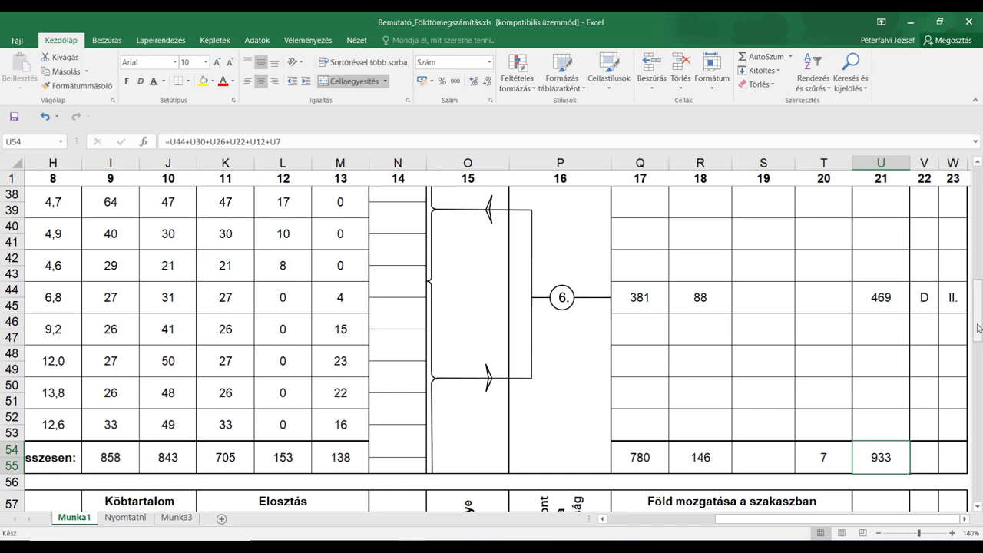
Step: Mark the end of transport section 6 with a thick bottom border under distribution cells K64 to M64
{"action": "left_click_drag", "start_coordinate": [980, 328], "coordinate": [980, 422]}
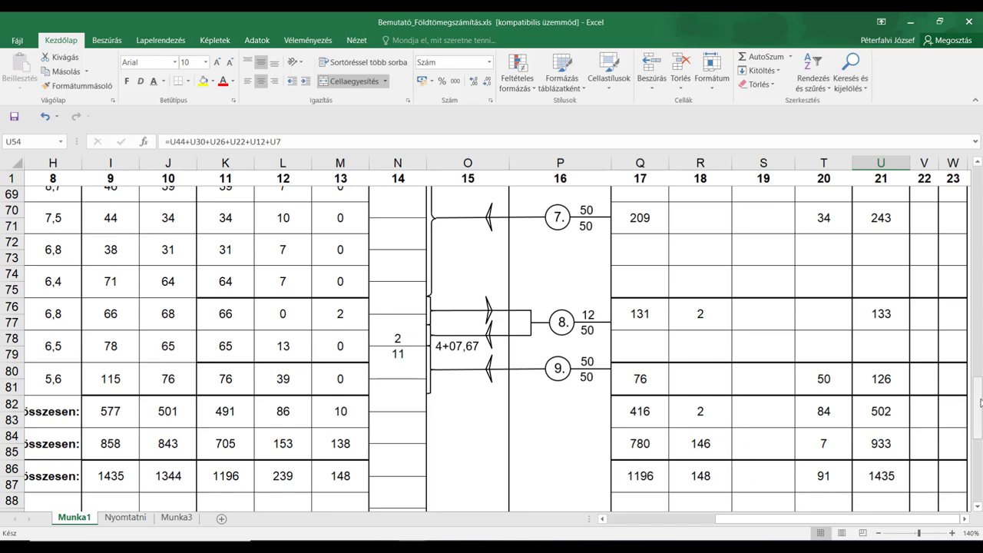
{"action": "left_click_drag", "start_coordinate": [980, 402], "coordinate": [978, 359]}
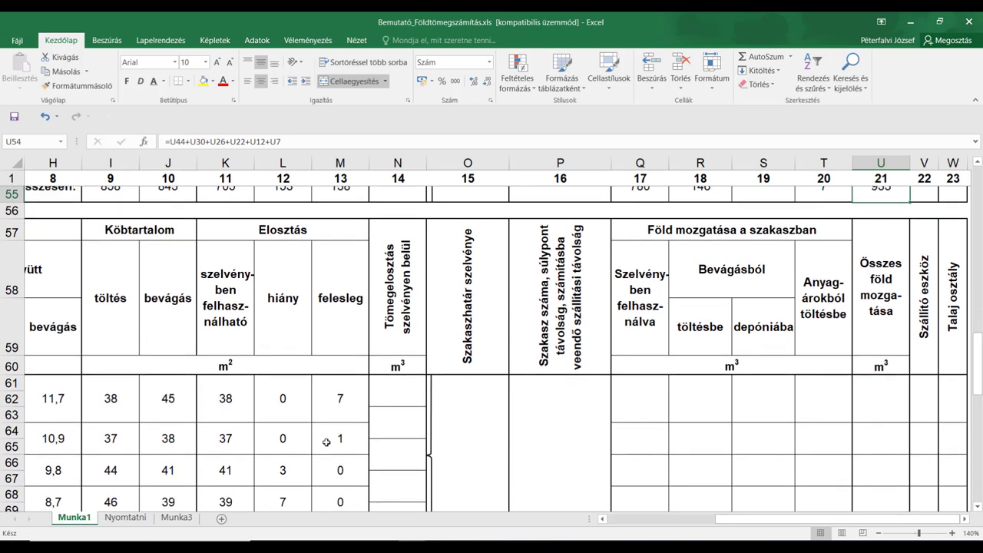
{"action": "left_click", "coordinate": [230, 438]}
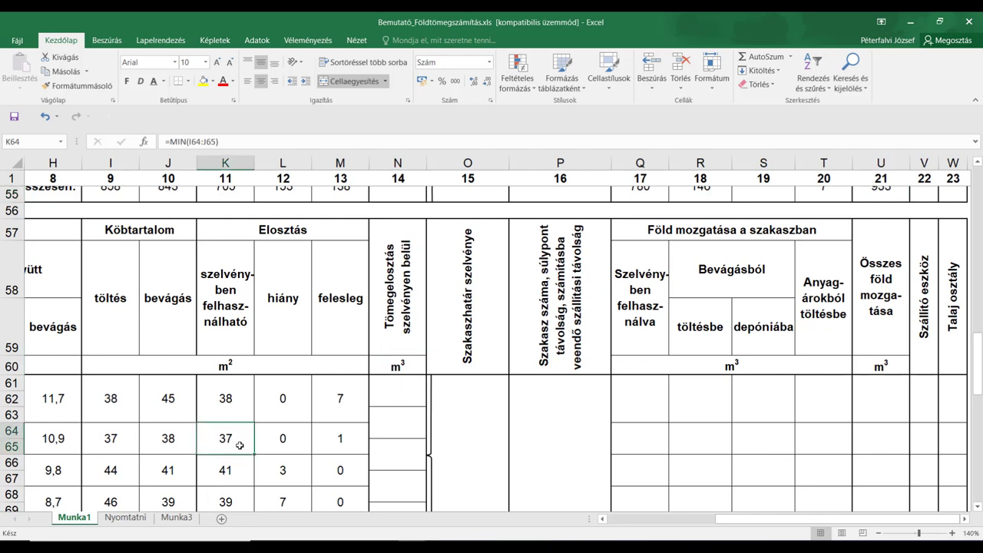
{"action": "key", "text": "shift+Right"}
{"action": "key", "text": "shift+Right"}
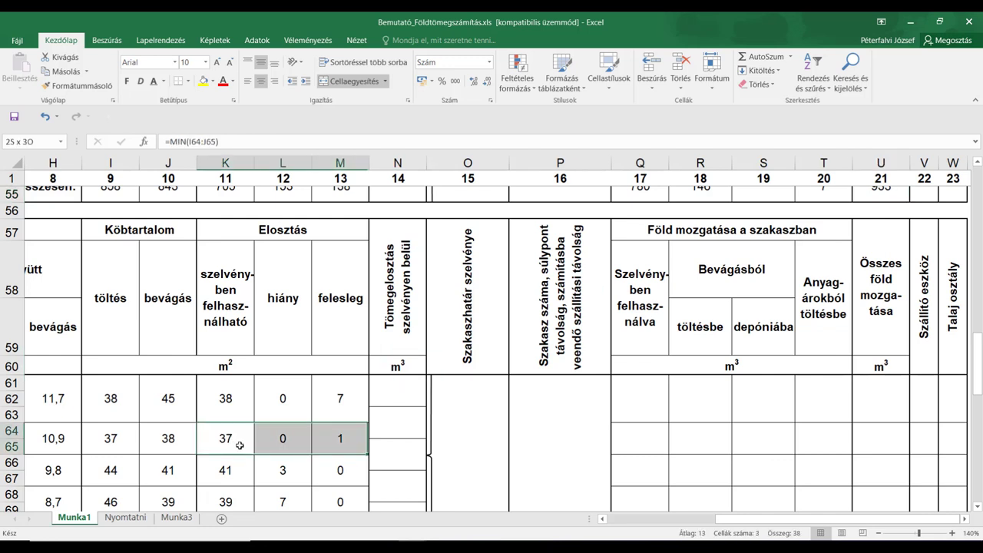
{"action": "right_click", "coordinate": [261, 435]}
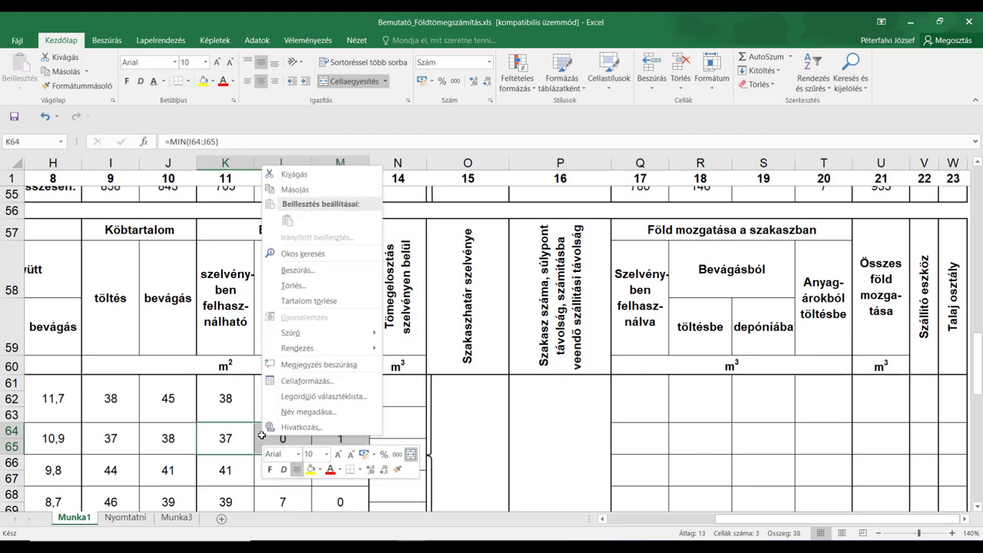
{"action": "left_click", "coordinate": [299, 381]}
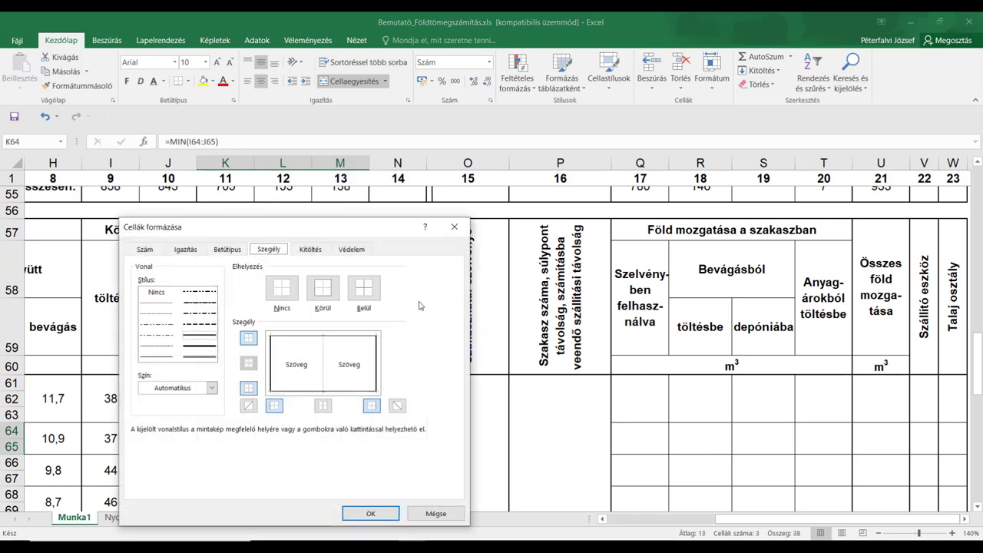
{"action": "left_click", "coordinate": [199, 350]}
{"action": "left_click", "coordinate": [300, 391]}
{"action": "left_click", "coordinate": [367, 515]}
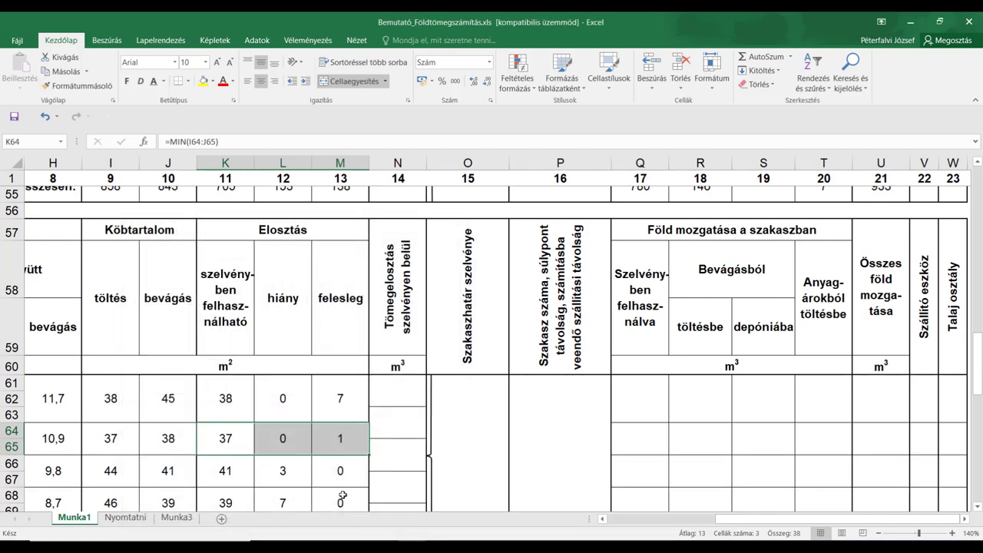
Step: Add the same thick bottom border under cells Q64 to W64 in the earth-movement, transport equipment and soil class columns
{"action": "left_click", "coordinate": [628, 440]}
{"action": "key", "text": "shift+Right"}
{"action": "key", "text": "shift+Right"}
{"action": "key", "text": "shift+Right"}
{"action": "key", "text": "shift+Right"}
{"action": "key", "text": "shift+Right"}
{"action": "key", "text": "shift+Right"}
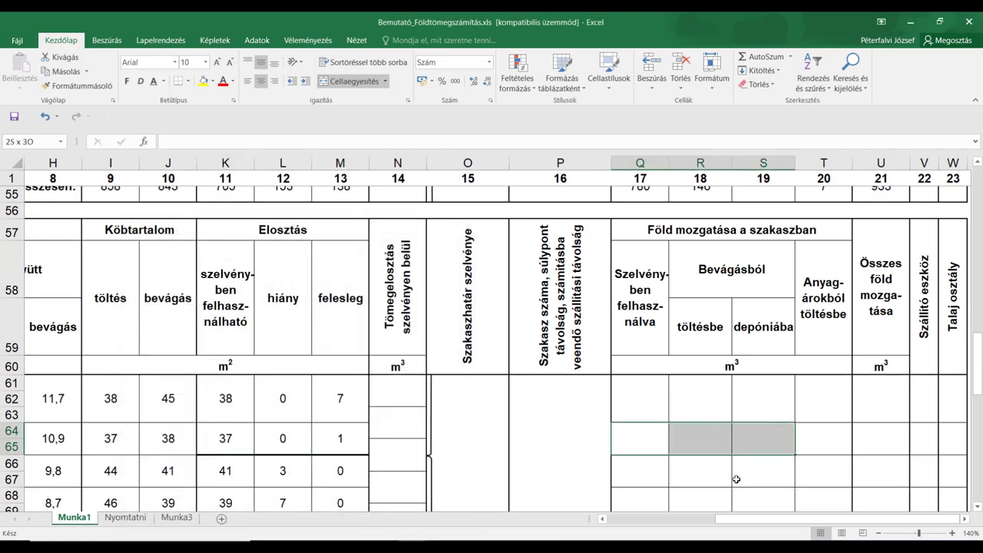
{"action": "right_click", "coordinate": [639, 443]}
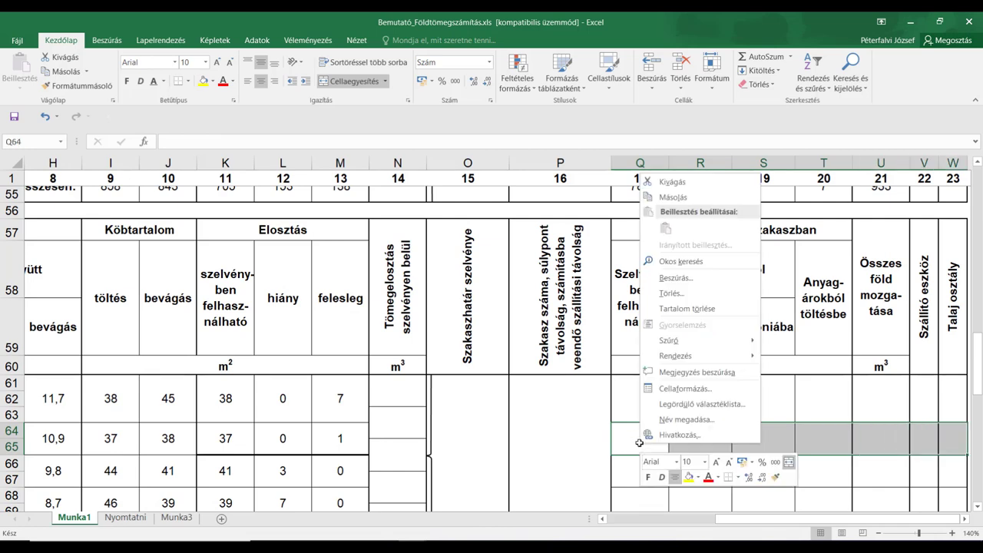
{"action": "left_click", "coordinate": [673, 390]}
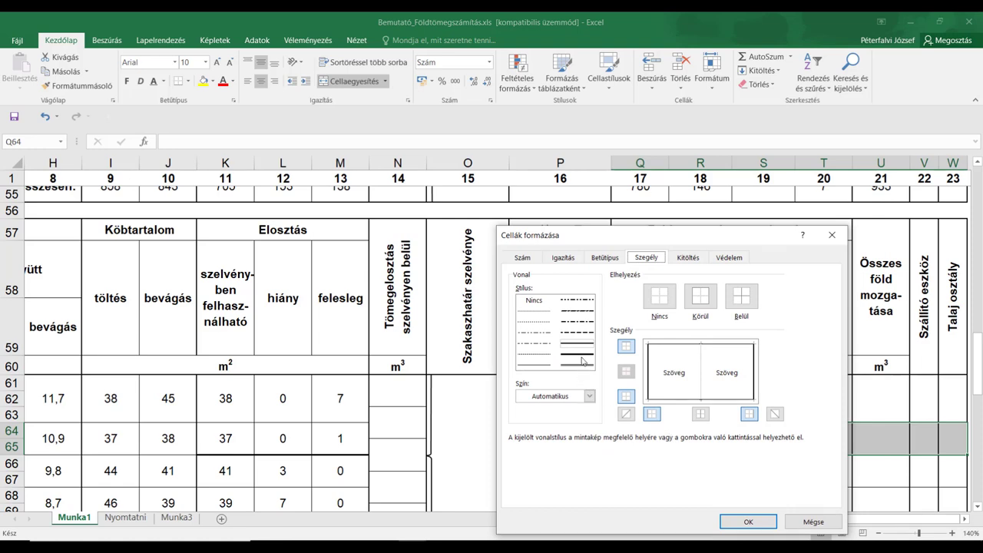
{"action": "left_click", "coordinate": [673, 400]}
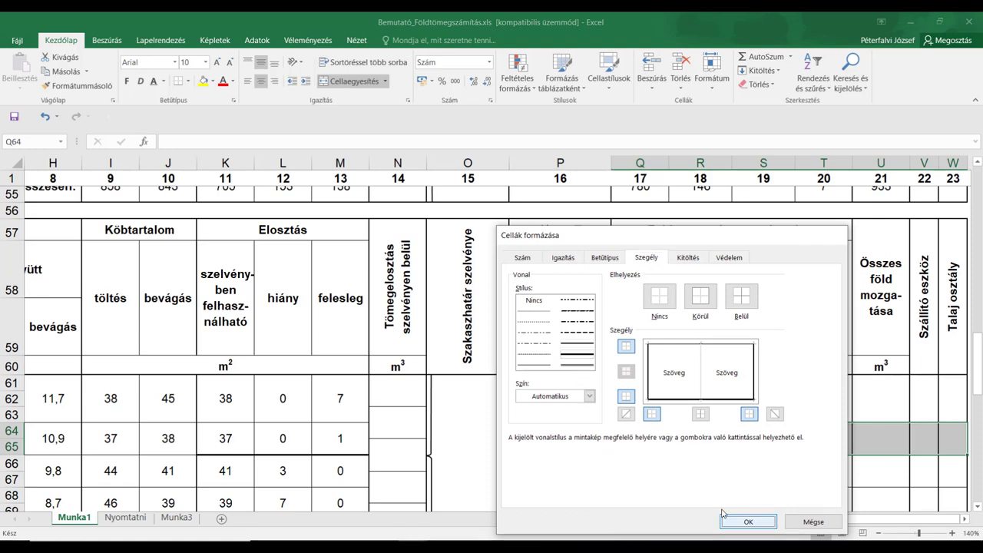
{"action": "left_click", "coordinate": [747, 521]}
{"action": "left_click", "coordinate": [637, 483]}
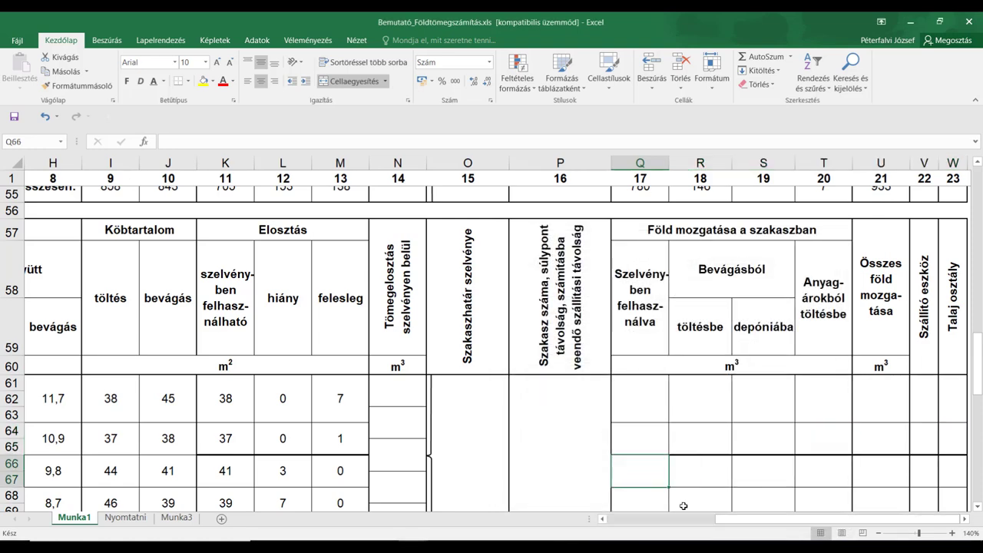
{"action": "left_click", "coordinate": [717, 443]}
Step: Review transport section 6 from its border station at 1+77,71, with the split shortage volumes in column N
{"action": "scroll", "coordinate": [620, 432], "scroll_direction": "up", "scroll_amount": 2}
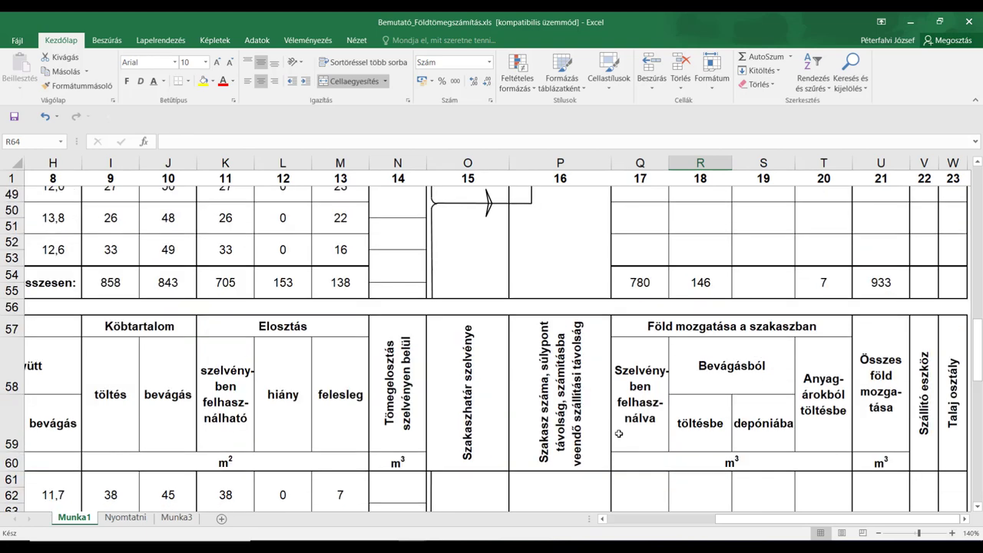
{"action": "scroll", "coordinate": [619, 433], "scroll_direction": "up", "scroll_amount": 4}
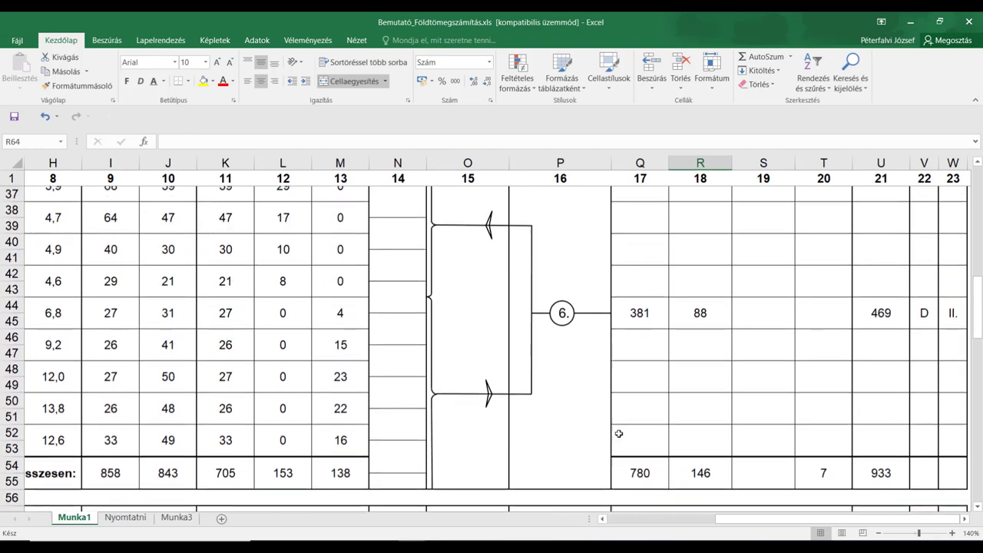
{"action": "scroll", "coordinate": [619, 433], "scroll_direction": "up", "scroll_amount": 1}
{"action": "scroll", "coordinate": [619, 433], "scroll_direction": "up", "scroll_amount": 1}
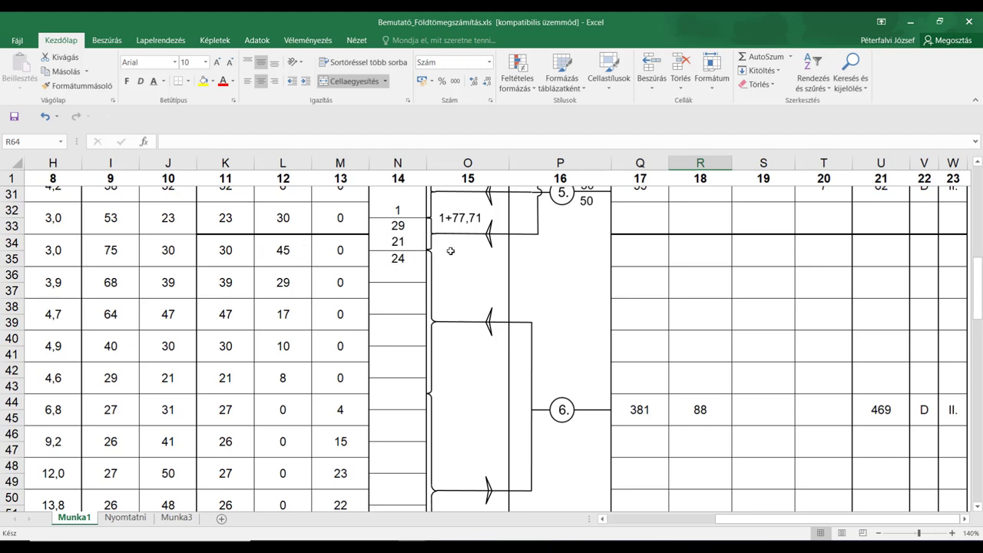
{"action": "scroll", "coordinate": [448, 259], "scroll_direction": "down", "scroll_amount": 1}
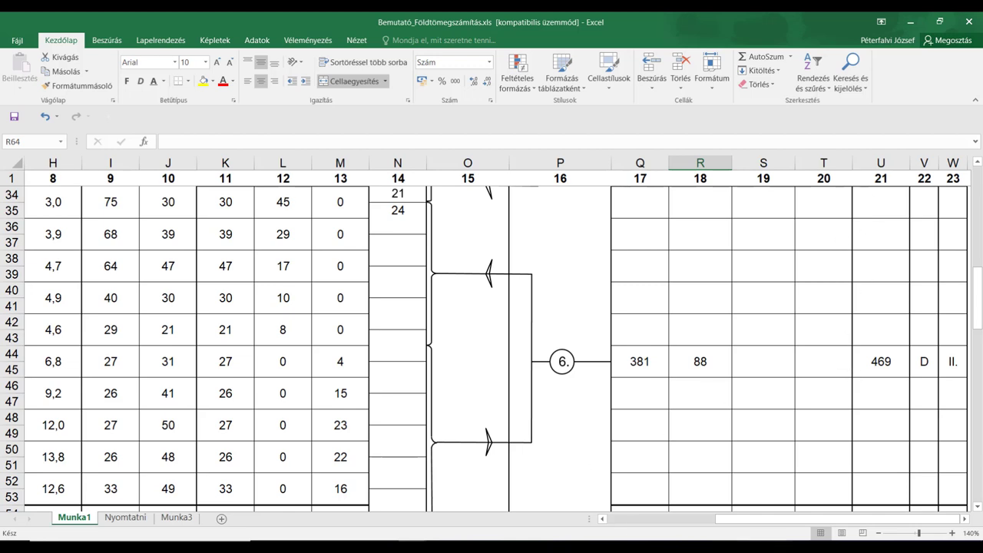
Step: Switch to AutoCAD's Földtömeg elosztása.dwg and examine the earth-mass diagram between stations 1+92,21 and 2+12,21
{"action": "mouse_move", "coordinate": [750, 547]}
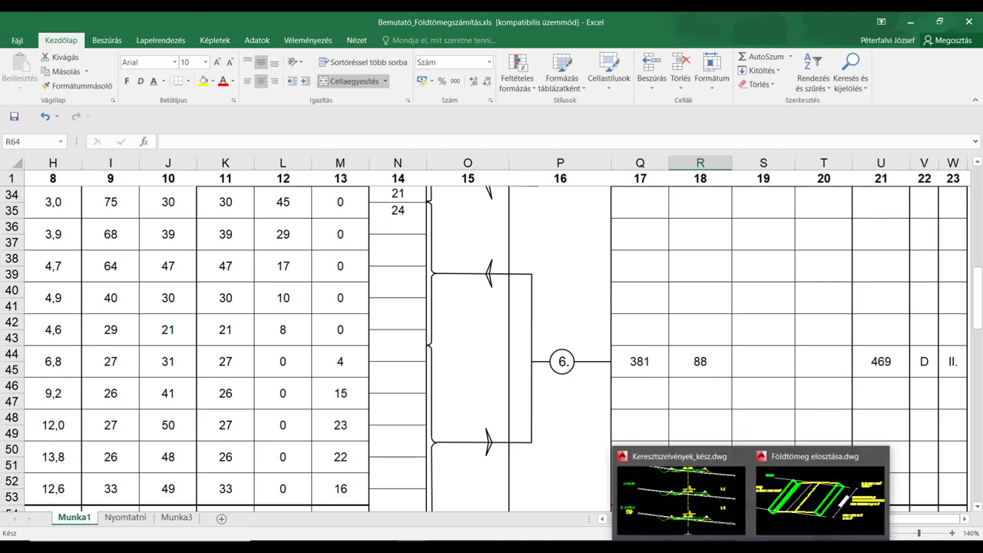
{"action": "left_click", "coordinate": [812, 514]}
{"action": "left_click", "coordinate": [941, 25]}
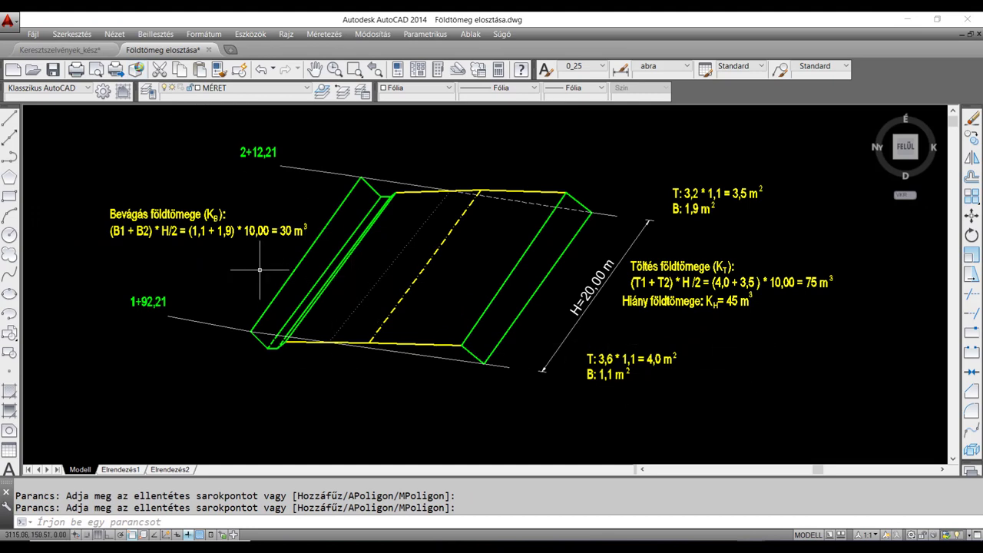
{"action": "left_click_drag", "start_coordinate": [260, 270], "coordinate": [269, 288]}
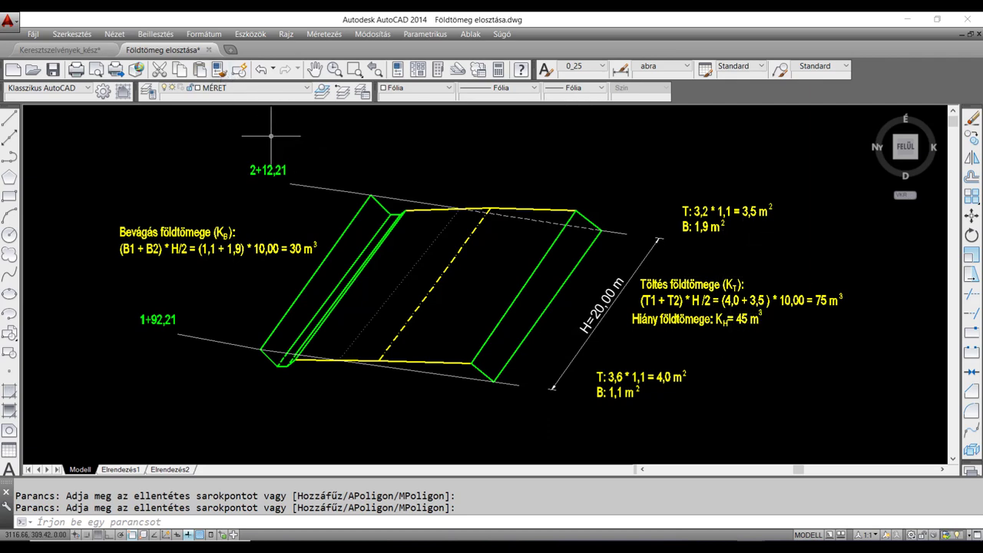
Step: Turn on the Megosztás layer to show the shortage split, and switch to Calculator, placing it clear of the split formulas
{"action": "left_click", "coordinate": [306, 88]}
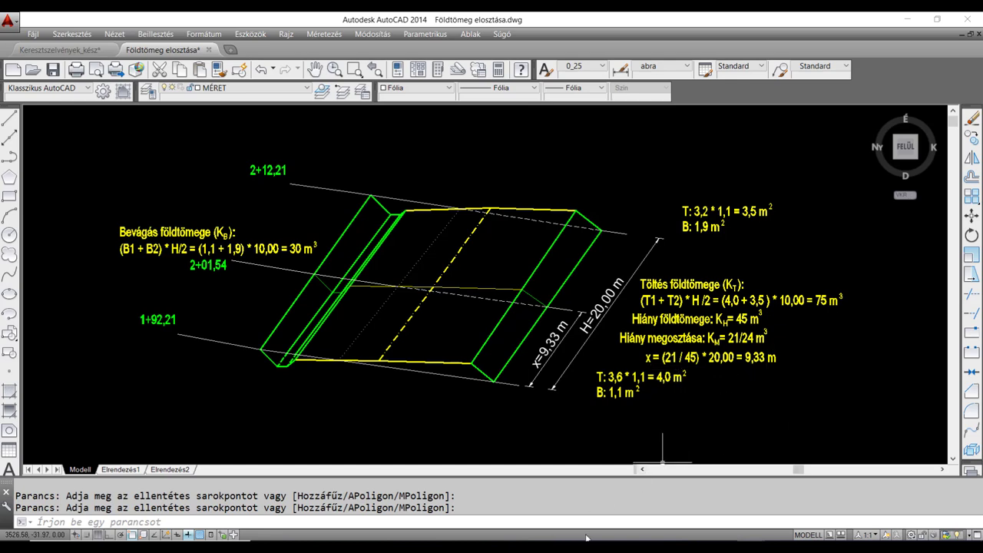
{"action": "key", "text": "alt+Tab"}
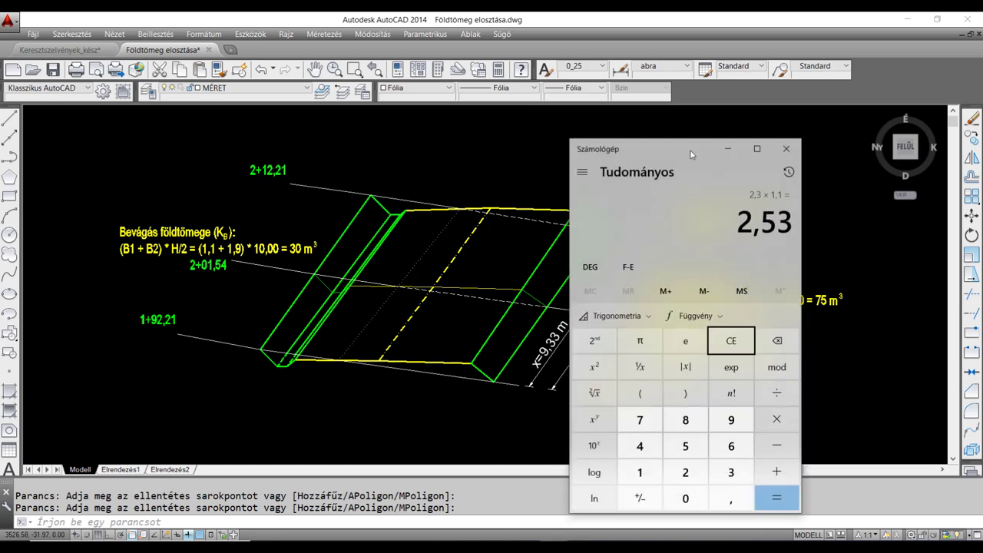
{"action": "mouse_move", "coordinate": [676, 154]}
{"action": "left_mouse_down"}
{"action": "mouse_move", "coordinate": [448, 156]}
{"action": "mouse_move", "coordinate": [406, 164]}
{"action": "mouse_move", "coordinate": [410, 177]}
{"action": "left_mouse_up"}
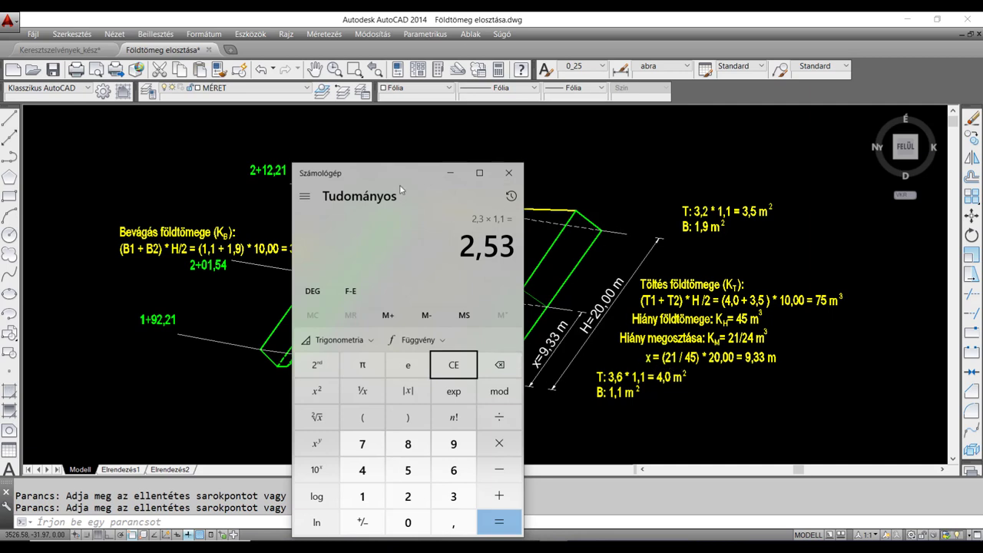
{"action": "left_click_drag", "start_coordinate": [403, 180], "coordinate": [404, 165]}
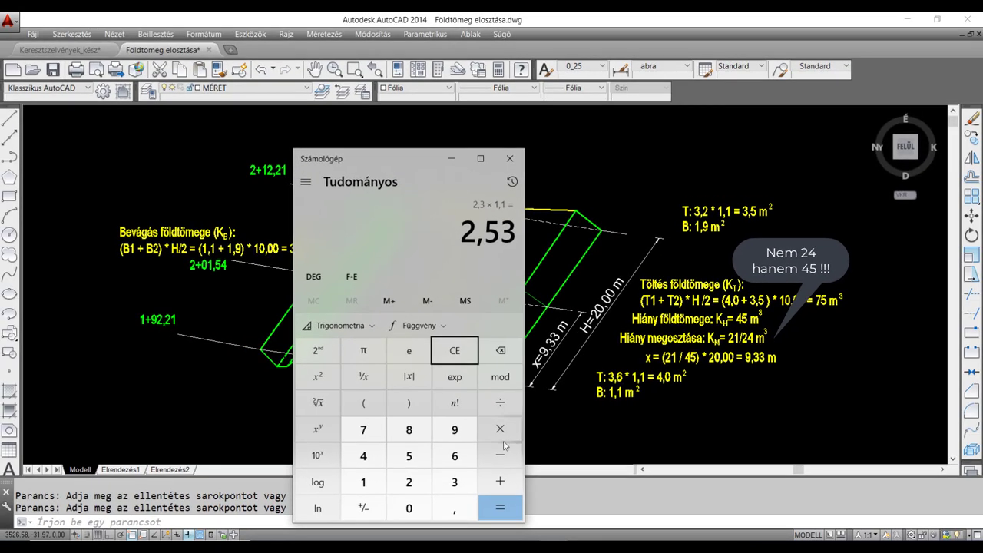
{"action": "left_click", "coordinate": [409, 482]}
{"action": "left_click", "coordinate": [385, 477]}
{"action": "left_click", "coordinate": [500, 402]}
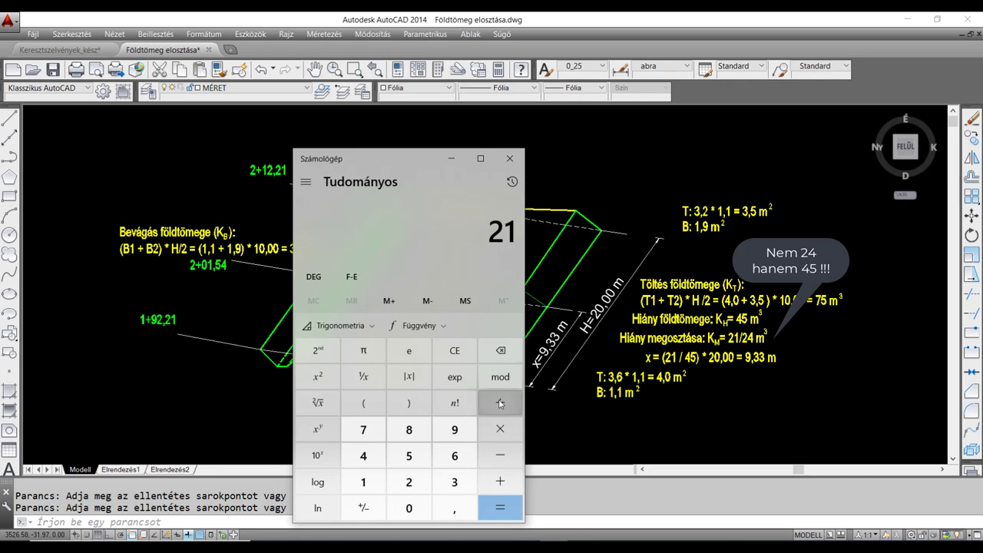
{"action": "left_click", "coordinate": [409, 482]}
{"action": "left_click", "coordinate": [363, 456]}
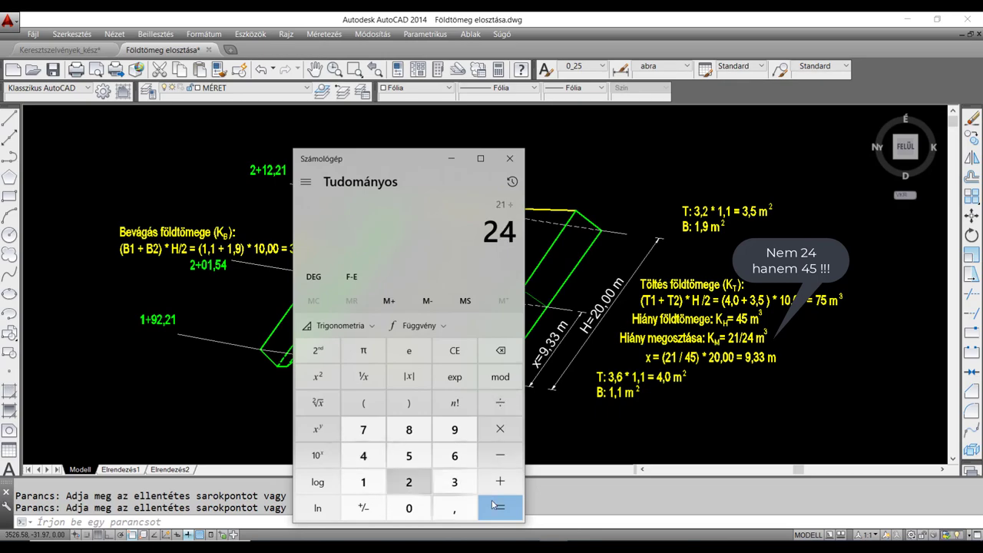
{"action": "left_click", "coordinate": [500, 508]}
Step: Calculate the distance x to the section border by dividing 21 by 45 and multiplying by 20
{"action": "left_click", "coordinate": [409, 482]}
{"action": "left_click", "coordinate": [365, 480]}
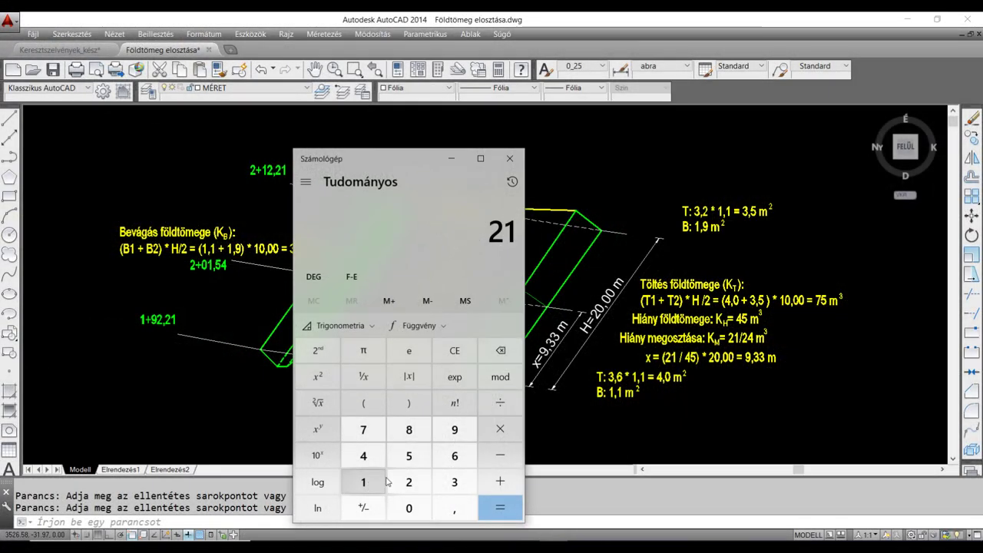
{"action": "left_click", "coordinate": [500, 404]}
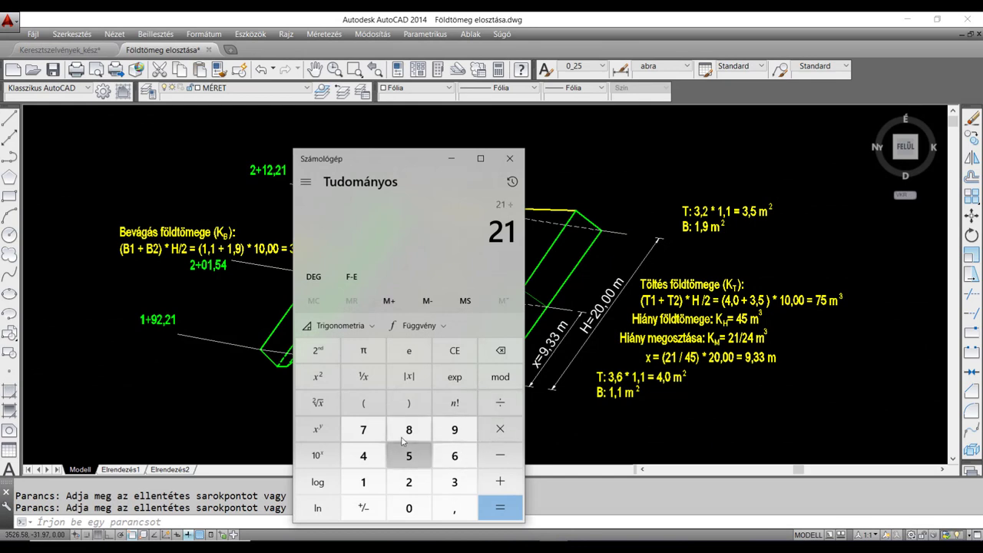
{"action": "left_click", "coordinate": [364, 456]}
{"action": "left_click", "coordinate": [408, 456]}
{"action": "left_click", "coordinate": [500, 507]}
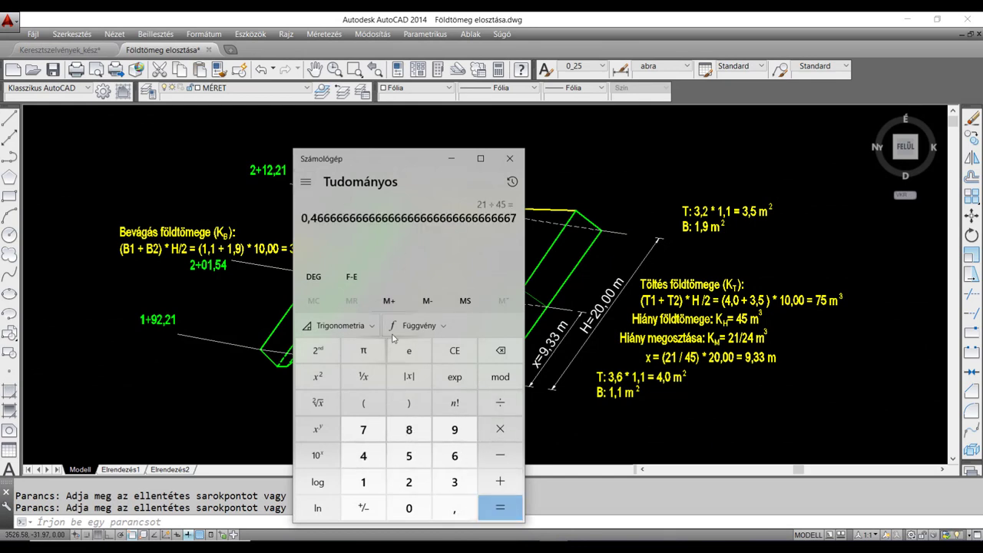
{"action": "left_click", "coordinate": [500, 428]}
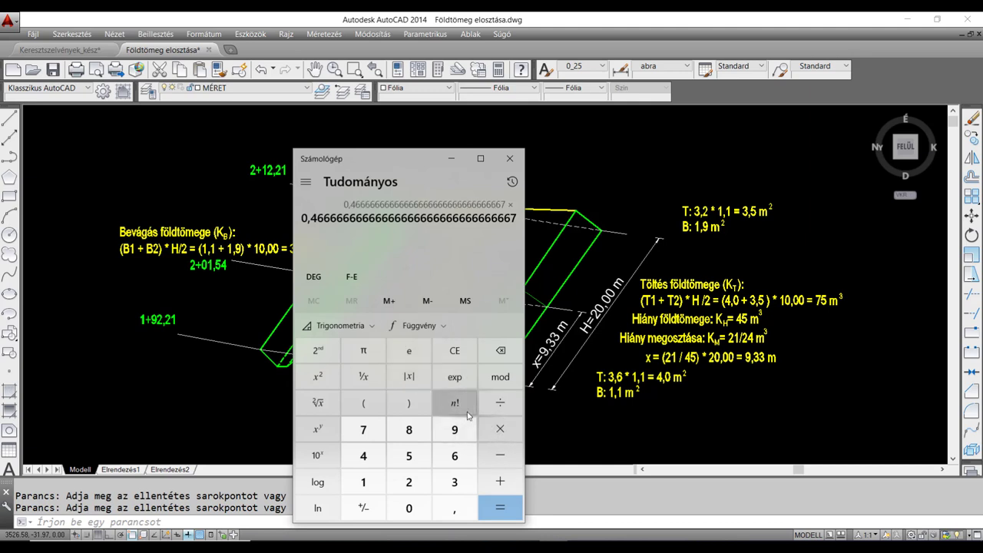
{"action": "left_click", "coordinate": [408, 481]}
{"action": "left_click", "coordinate": [408, 508]}
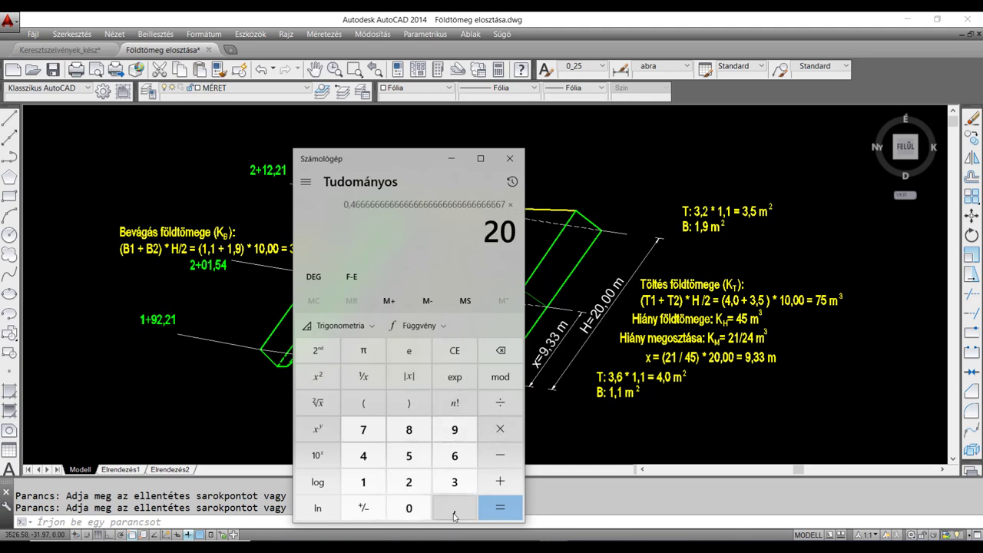
{"action": "left_click", "coordinate": [499, 516]}
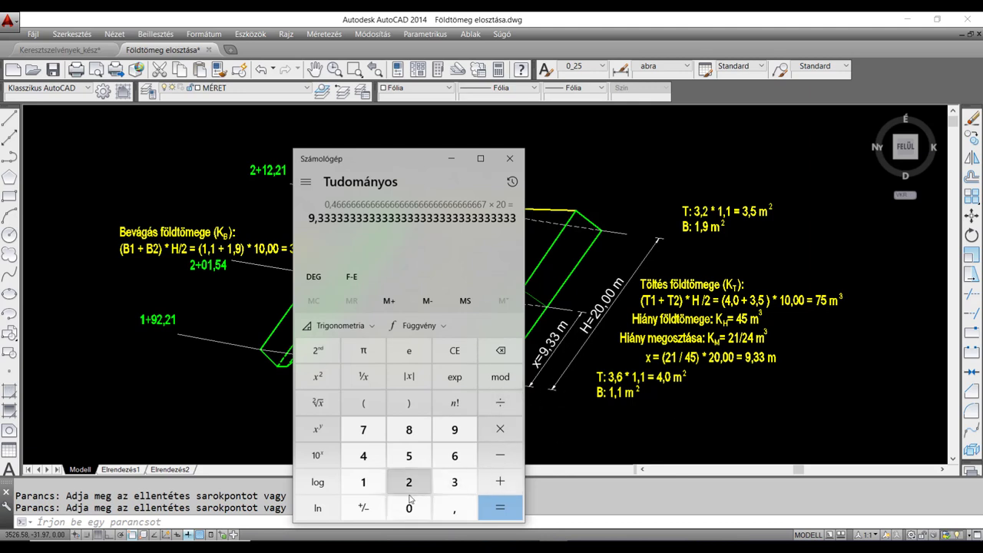
Step: Add 192,21 to the calculated distance to get the section border station, and put the calculator away
{"action": "left_click", "coordinate": [500, 483]}
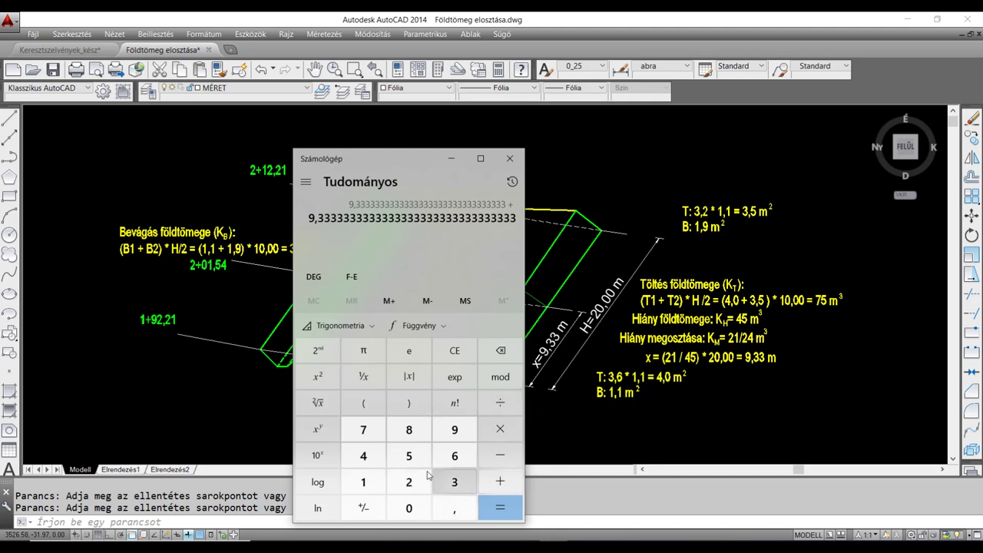
{"action": "left_click", "coordinate": [364, 481]}
{"action": "left_click", "coordinate": [459, 436]}
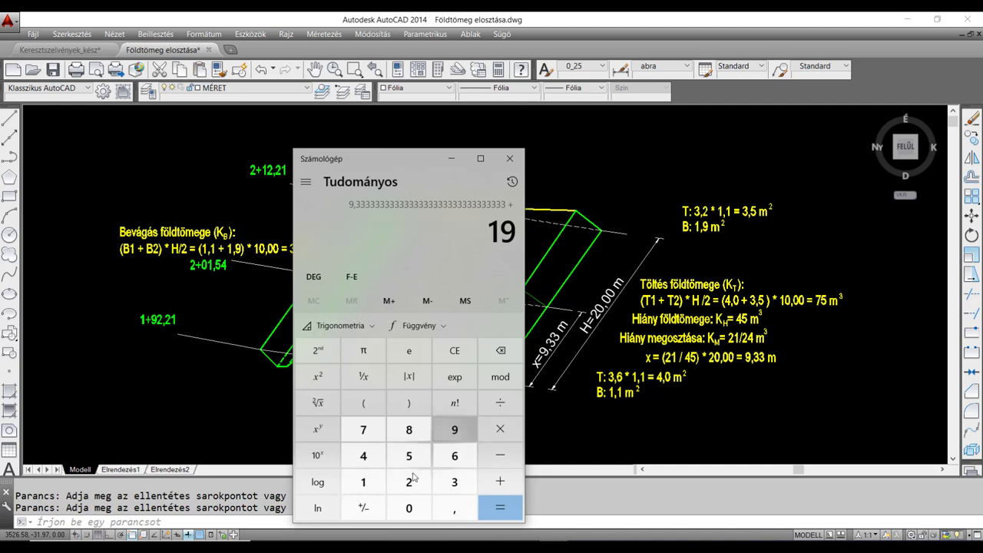
{"action": "left_click", "coordinate": [409, 482]}
{"action": "left_click", "coordinate": [456, 510]}
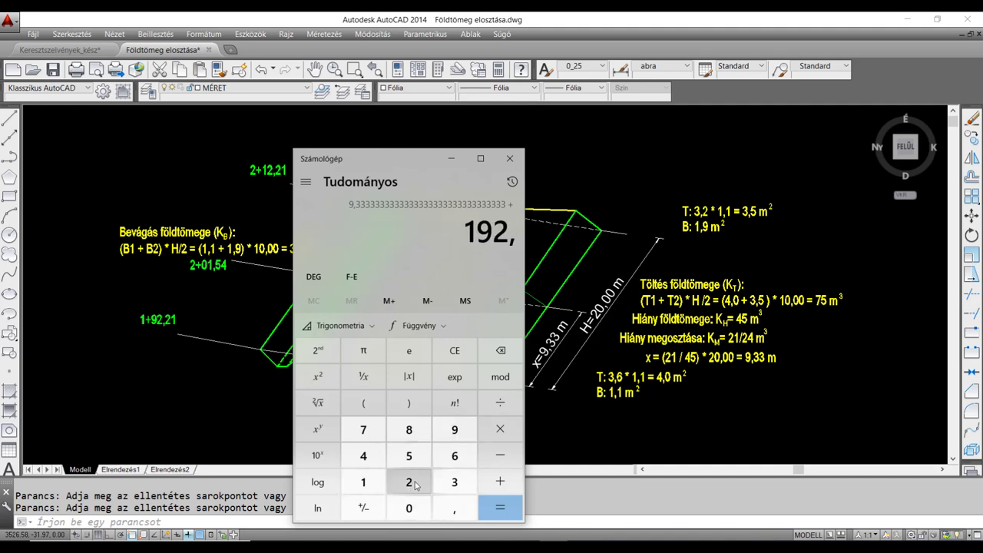
{"action": "left_click", "coordinate": [408, 482]}
{"action": "left_click", "coordinate": [363, 481]}
{"action": "left_click", "coordinate": [498, 507]}
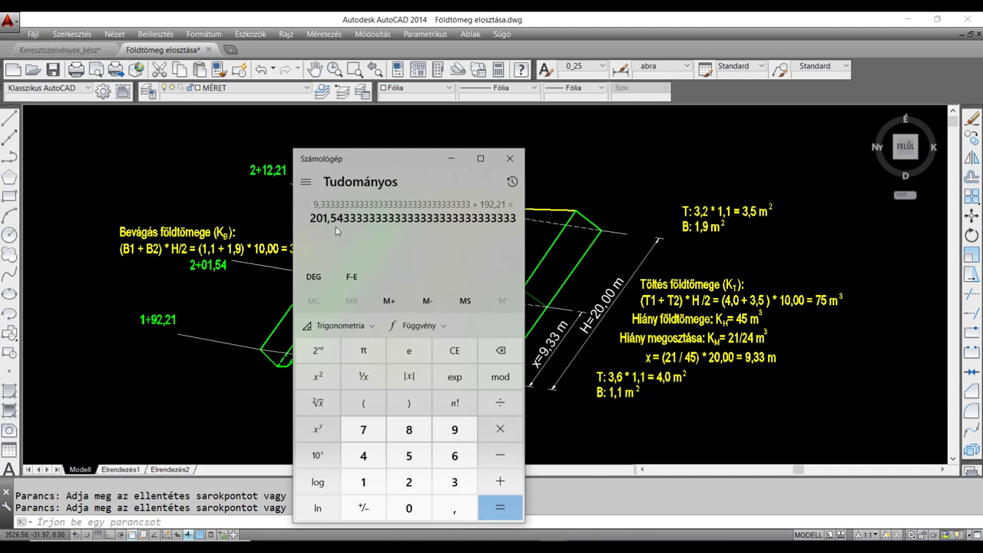
{"action": "left_click", "coordinate": [454, 159]}
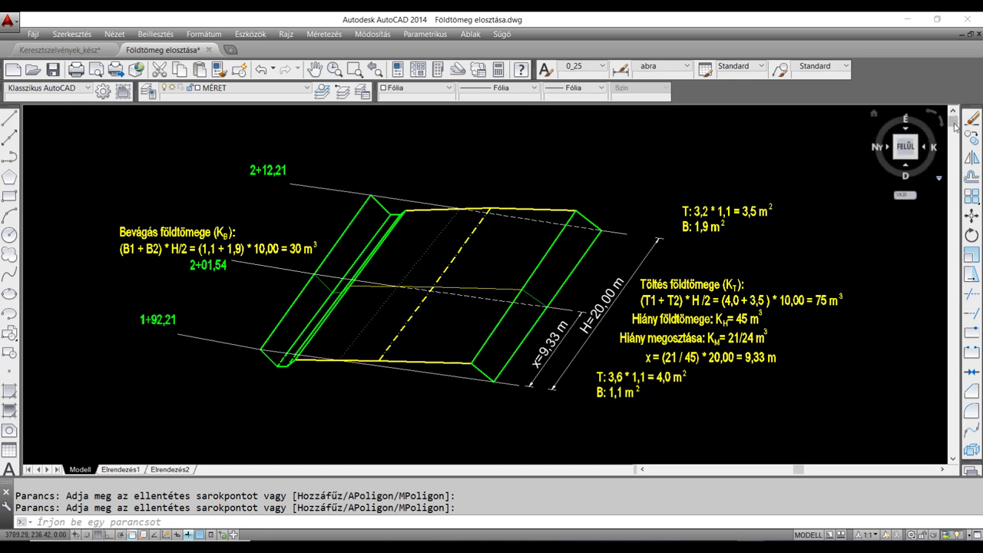
Step: Turn on the SÚLYPONT layer to show the centroids on the distribution diagram of transport section 6
{"action": "mouse_move", "coordinate": [956, 137]}
{"action": "left_mouse_down"}
{"action": "mouse_move", "coordinate": [940, 378]}
{"action": "mouse_move", "coordinate": [949, 461]}
{"action": "left_mouse_up"}
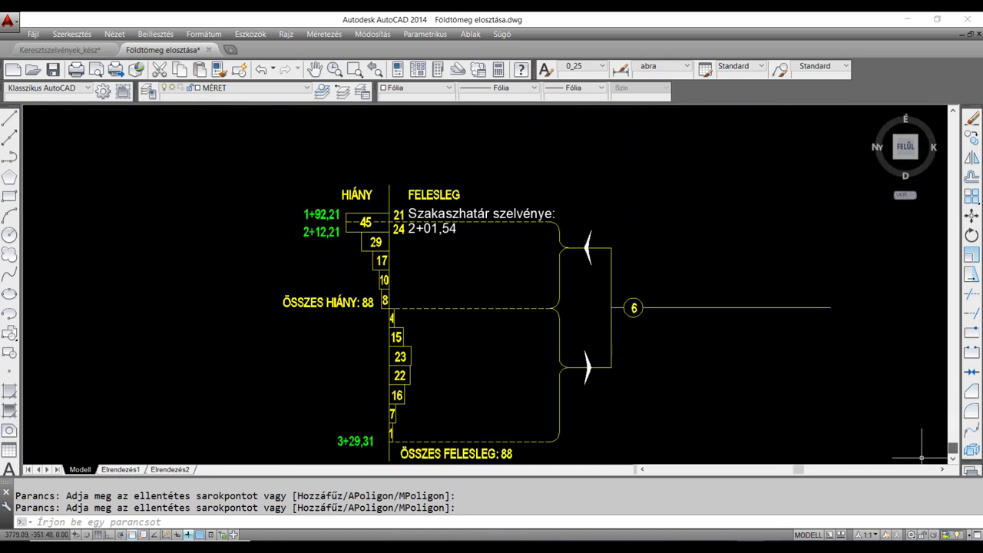
{"action": "left_click_drag", "start_coordinate": [733, 416], "coordinate": [735, 365]}
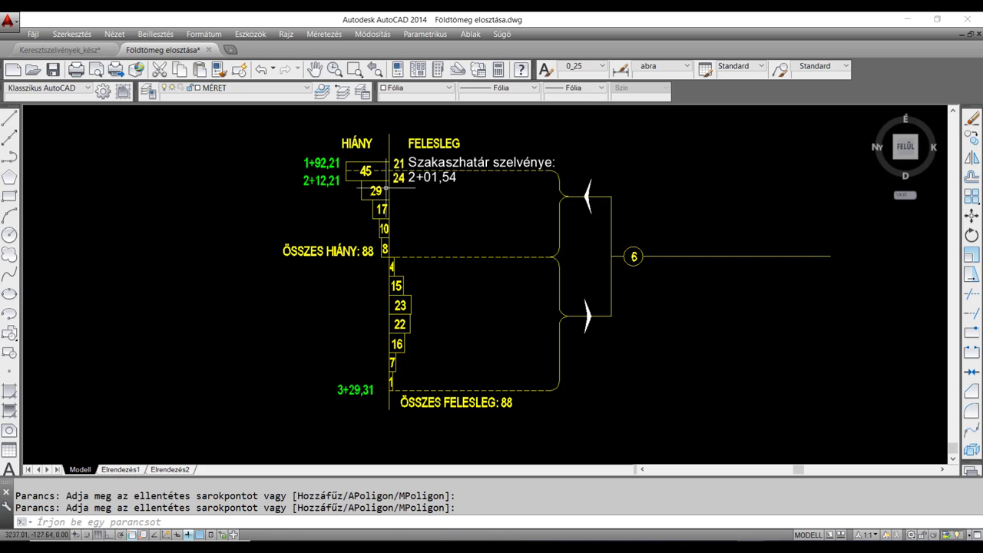
{"action": "left_click", "coordinate": [305, 88]}
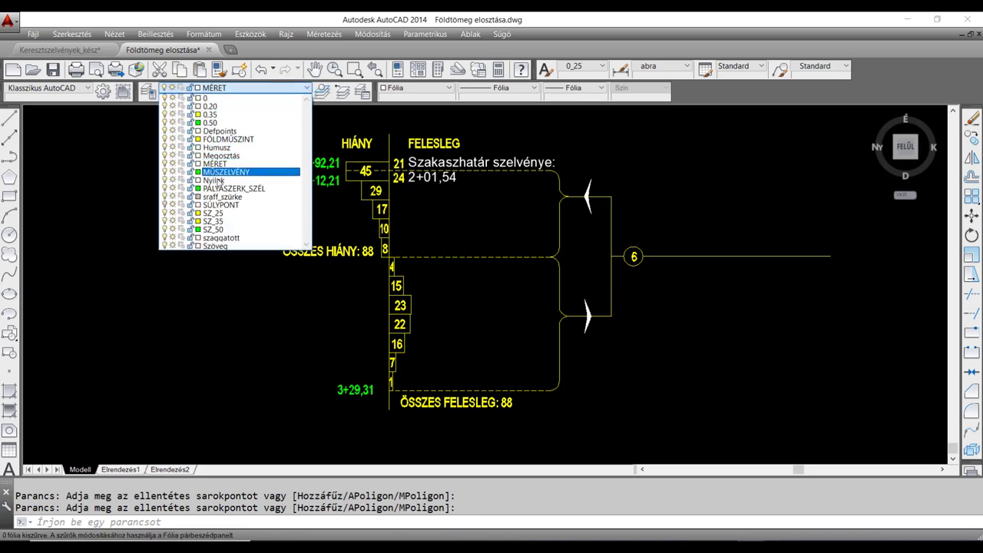
{"action": "left_click", "coordinate": [165, 206]}
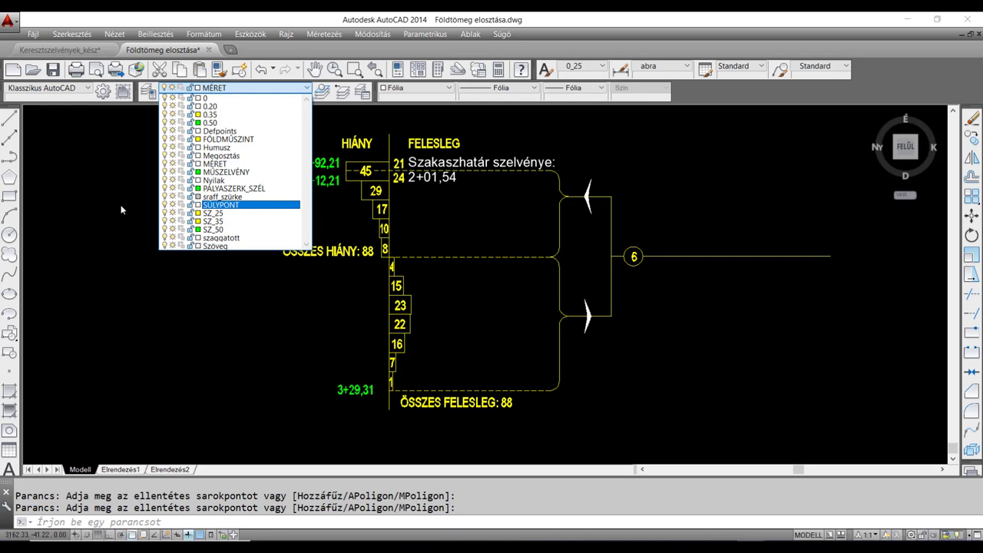
{"action": "left_click", "coordinate": [123, 209]}
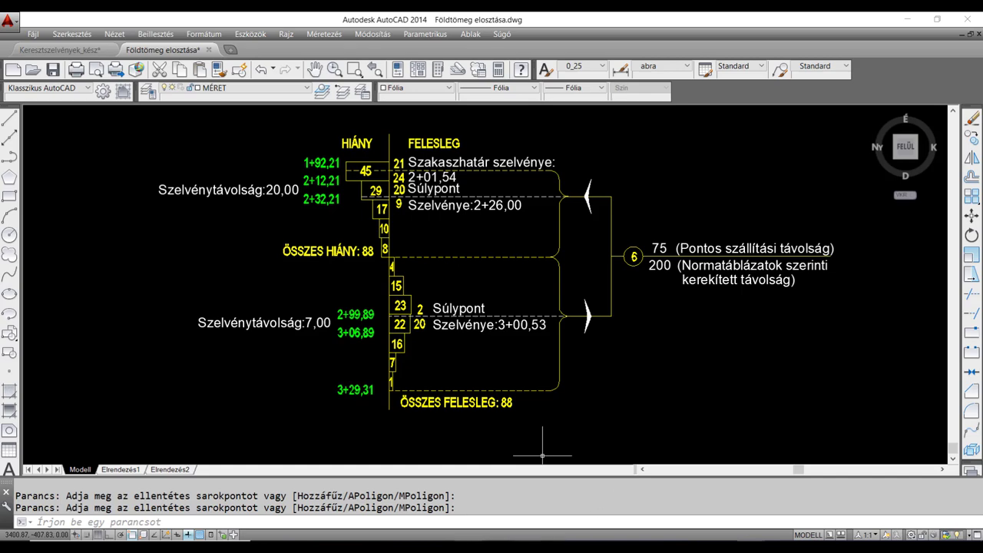
Step: In Calculator, divide the total shortage of 88 by 2 and subtract 24 for the shortage-side centroid
{"action": "key", "text": "alt+Tab"}
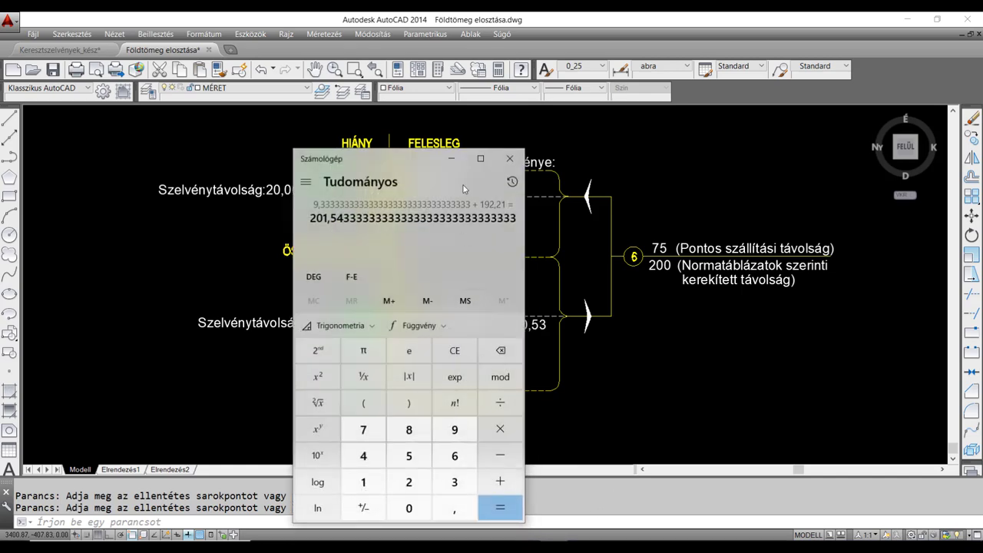
{"action": "mouse_move", "coordinate": [398, 174]}
{"action": "left_mouse_down"}
{"action": "mouse_move", "coordinate": [411, 165]}
{"action": "mouse_move", "coordinate": [526, 174]}
{"action": "mouse_move", "coordinate": [215, 124]}
{"action": "mouse_move", "coordinate": [140, 124]}
{"action": "mouse_move", "coordinate": [150, 124]}
{"action": "left_mouse_up"}
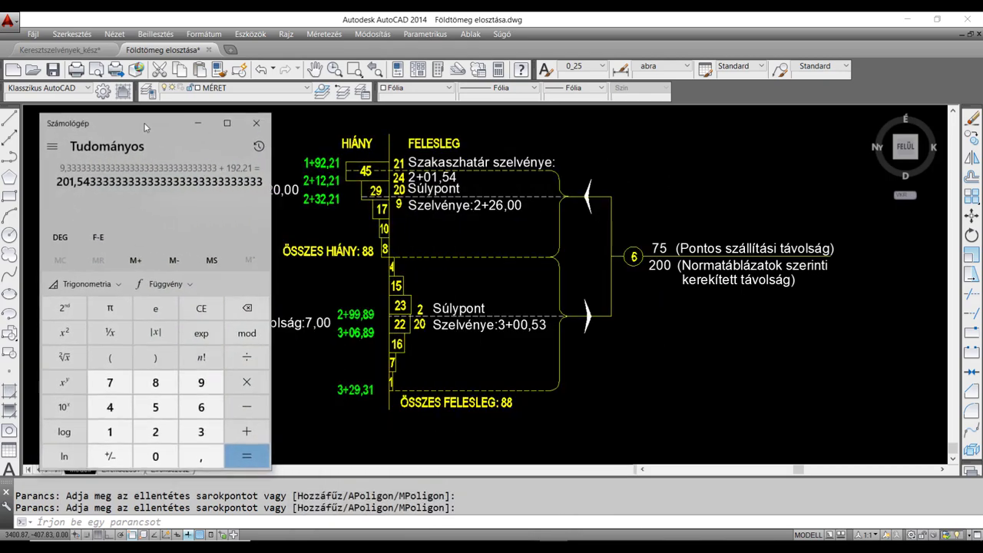
{"action": "left_click", "coordinate": [203, 308]}
{"action": "type", "text": "88"}
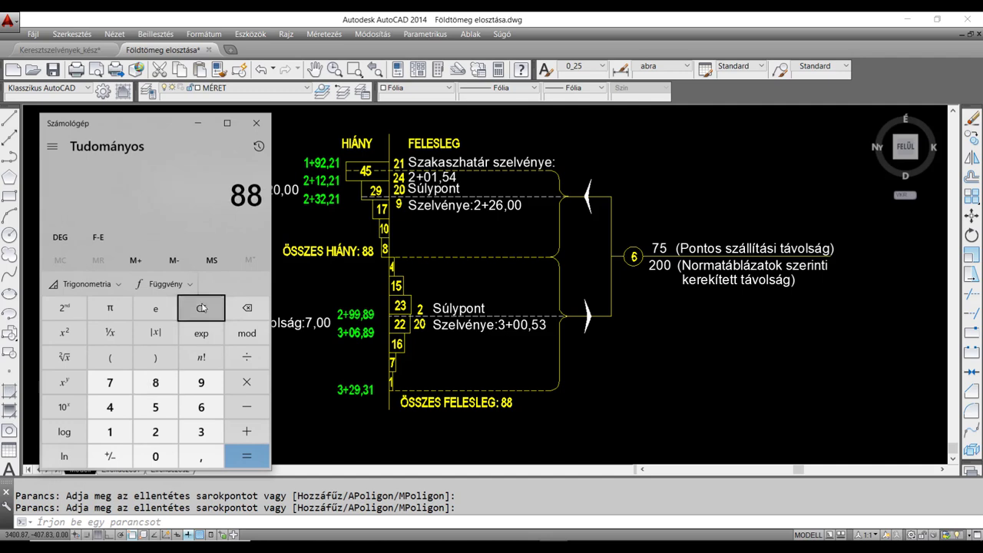
{"action": "type", "text": "/2"}
{"action": "key", "text": "Return"}
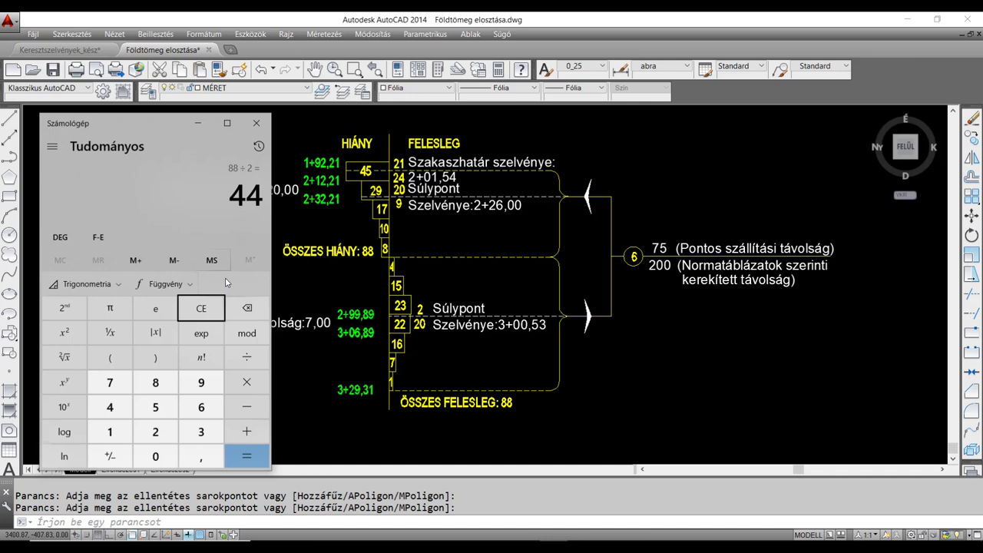
{"action": "type", "text": "-24"}
{"action": "key", "text": "Return"}
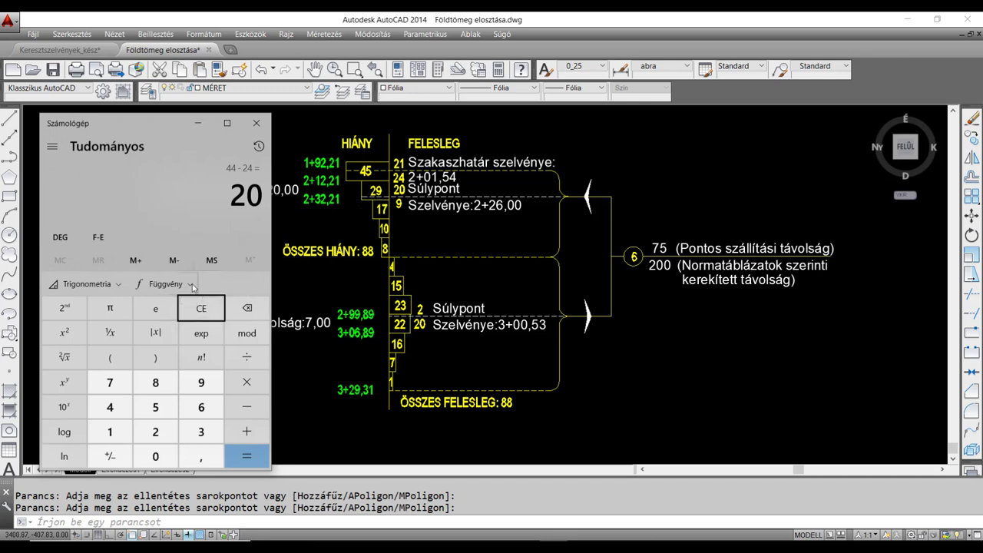
Step: Divide the remainder by 29 and multiply by the 20 m station spacing to get the centroid's distance
{"action": "left_click", "coordinate": [246, 357]}
{"action": "left_click_drag", "start_coordinate": [152, 117], "coordinate": [153, 111]}
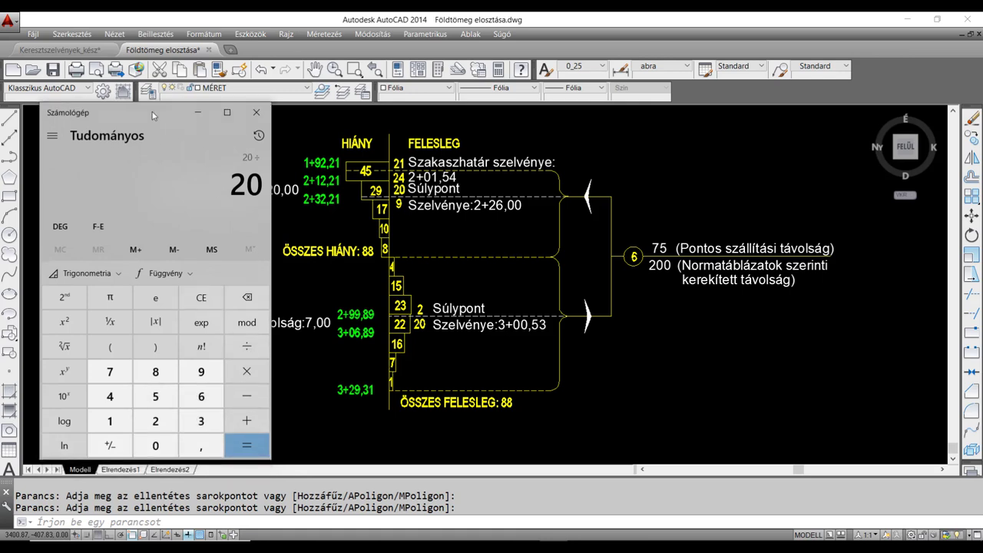
{"action": "type", "text": "29"}
{"action": "key", "text": "Return"}
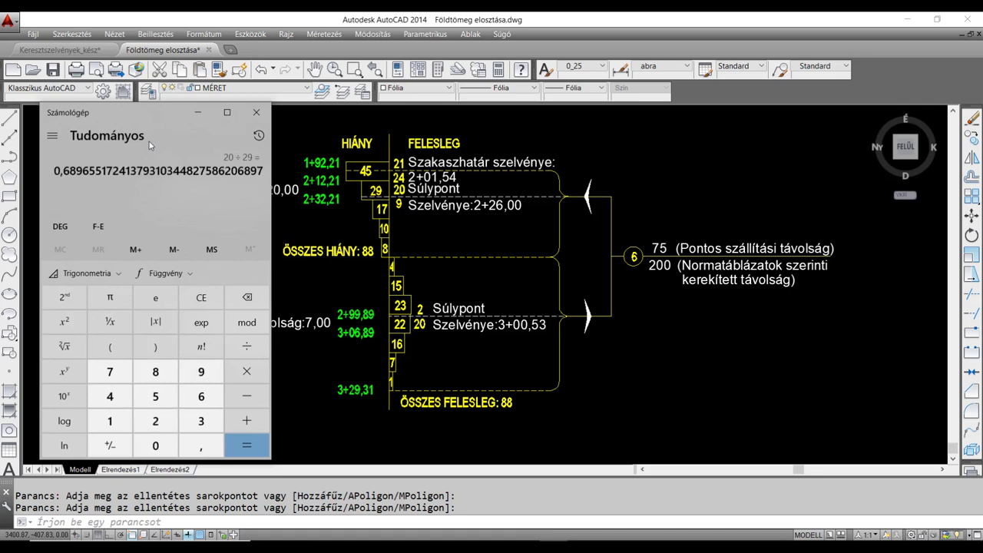
{"action": "key", "text": "asterisk"}
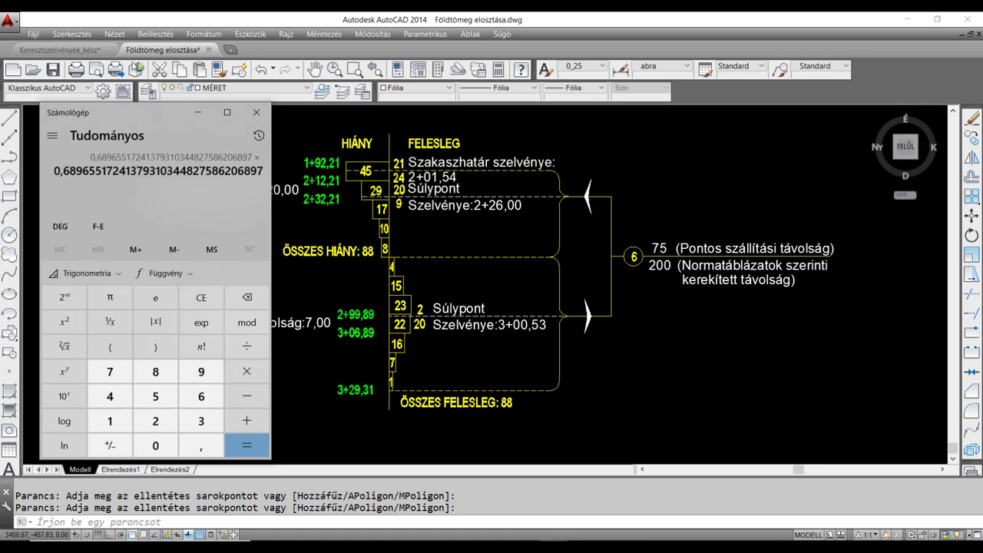
{"action": "mouse_move", "coordinate": [150, 115]}
{"action": "left_mouse_down"}
{"action": "mouse_move", "coordinate": [106, 107]}
{"action": "mouse_move", "coordinate": [131, 113]}
{"action": "left_mouse_up"}
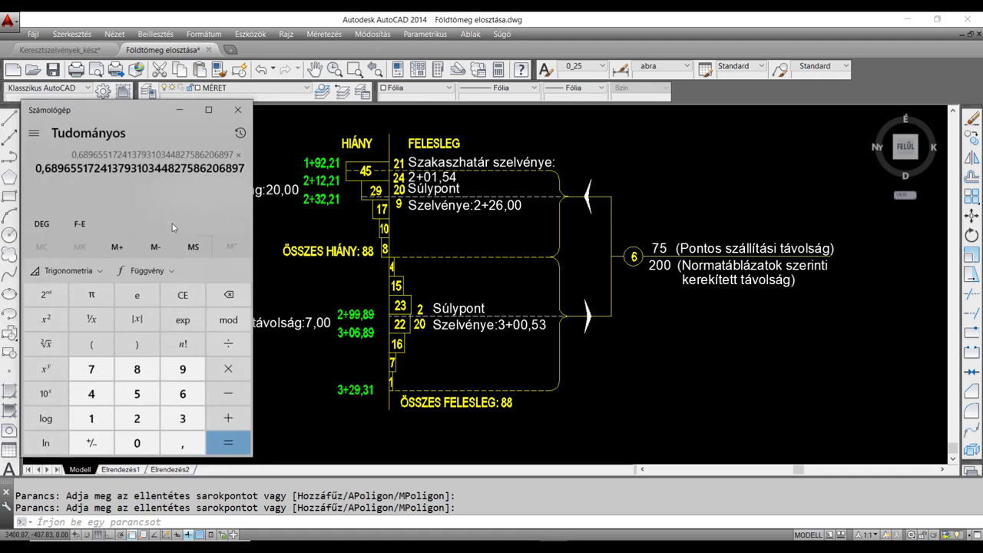
{"action": "type", "text": "20"}
{"action": "key", "text": "Return"}
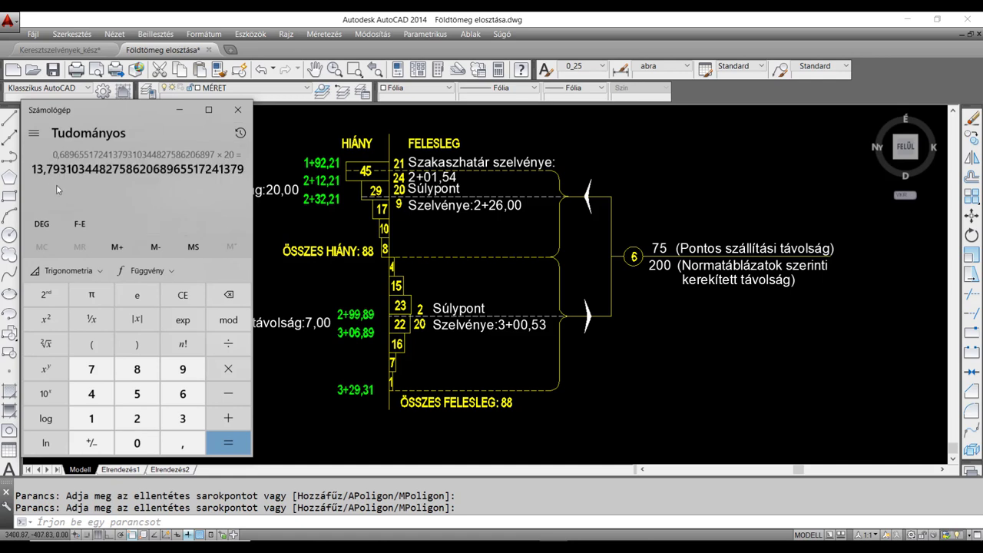
Step: Add station 212,21 to the calculated distance to get the station of the shortage-side centroid
{"action": "key", "text": "plus"}
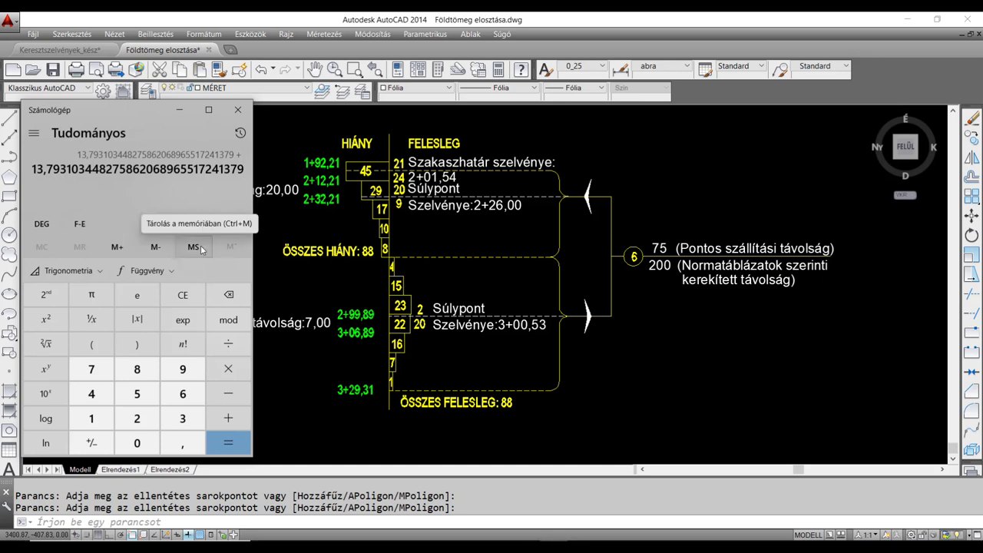
{"action": "type", "text": "21"}
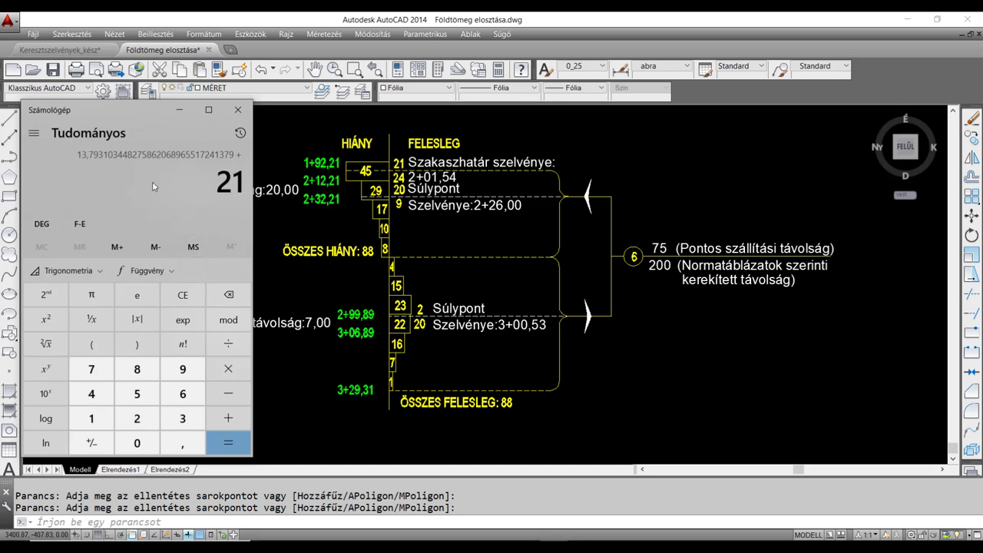
{"action": "type", "text": "2,21"}
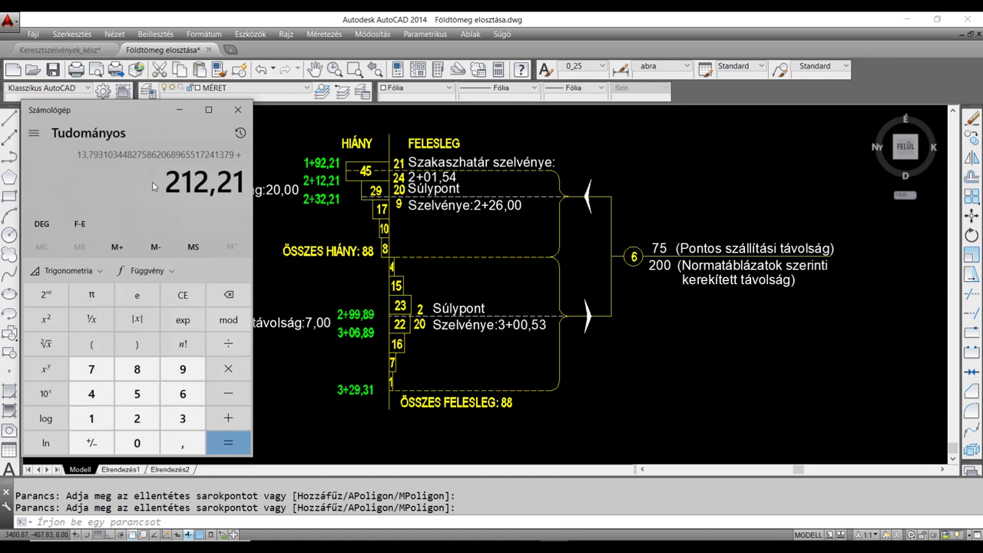
{"action": "key", "text": "Return"}
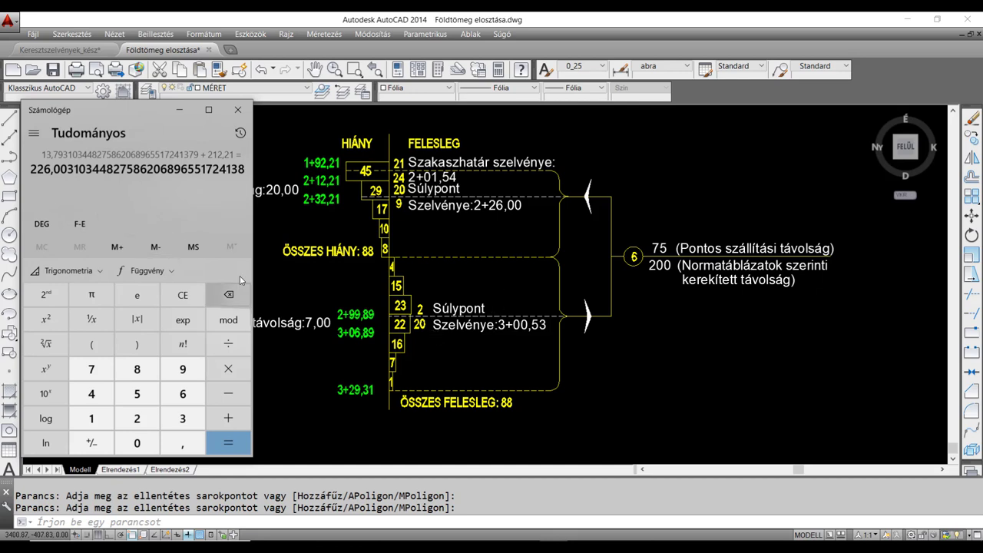
Step: Starting from 44, half of the total surplus, subtract the surplus volumes 4, 15 and 23 in turn for the surplus-side centroid
{"action": "left_click", "coordinate": [91, 393]}
{"action": "left_click", "coordinate": [91, 393]}
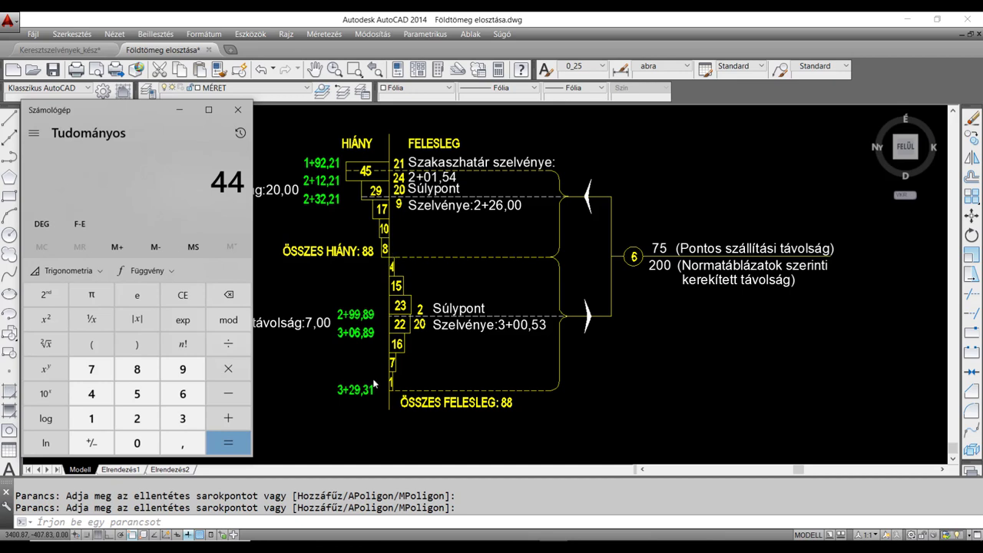
{"action": "left_click", "coordinate": [234, 394]}
{"action": "key", "text": "4"}
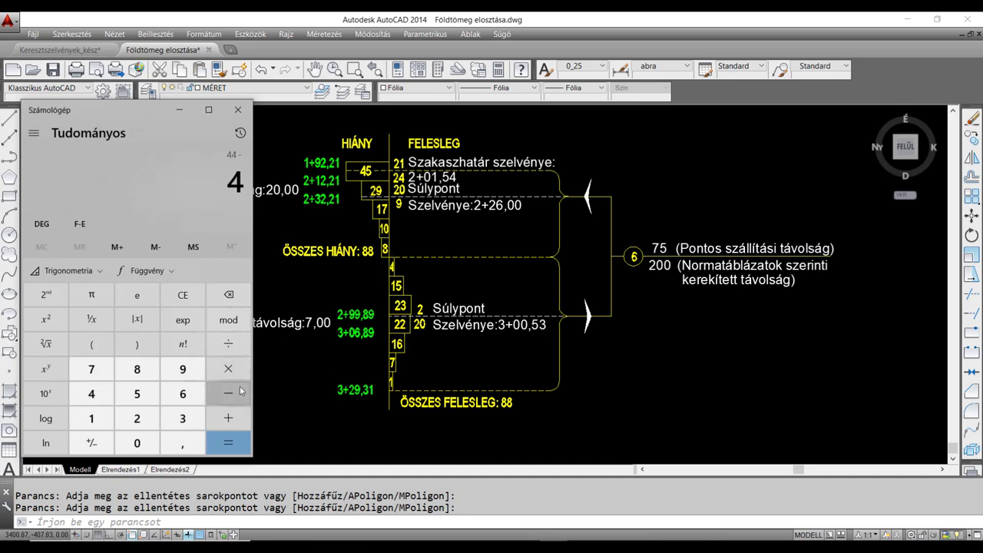
{"action": "key", "text": "Return"}
{"action": "left_click", "coordinate": [240, 391]}
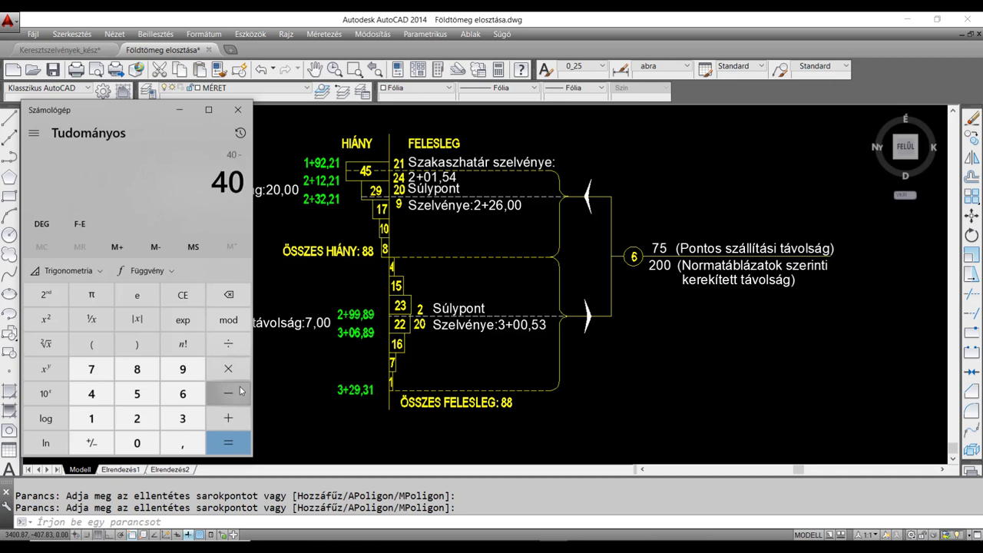
{"action": "key", "text": "1"}
{"action": "key", "text": "5"}
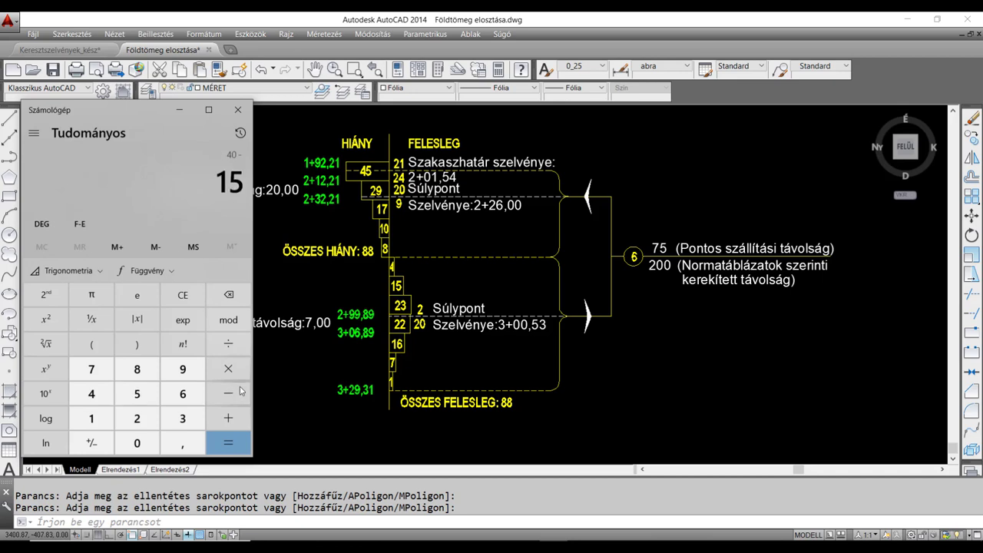
{"action": "key", "text": "Return"}
{"action": "left_click", "coordinate": [240, 392]}
{"action": "type", "text": "23"}
{"action": "key", "text": "Return"}
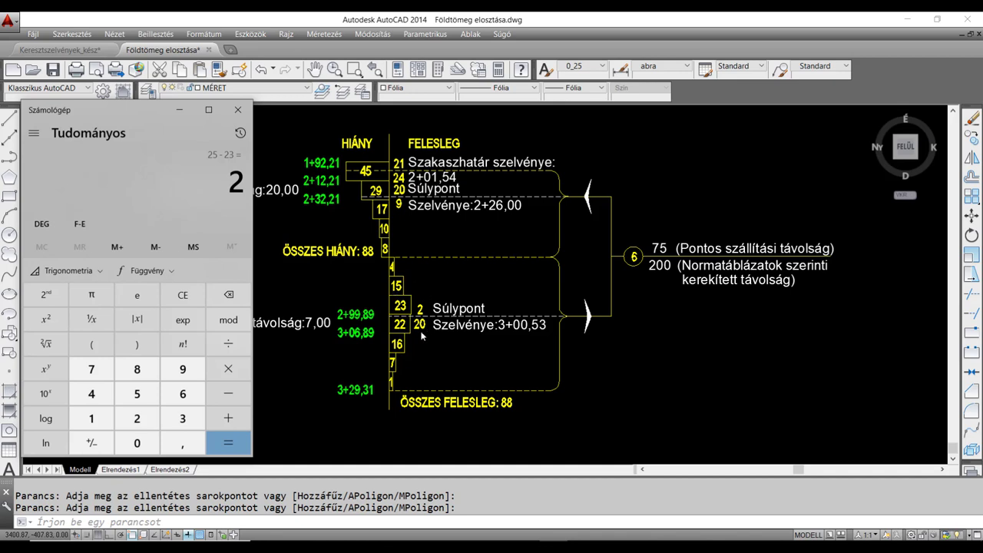
Step: Divide the remainder by 22 and multiply by the 7 m station spacing to get the surplus-side centroid's distance
{"action": "key", "text": "slash"}
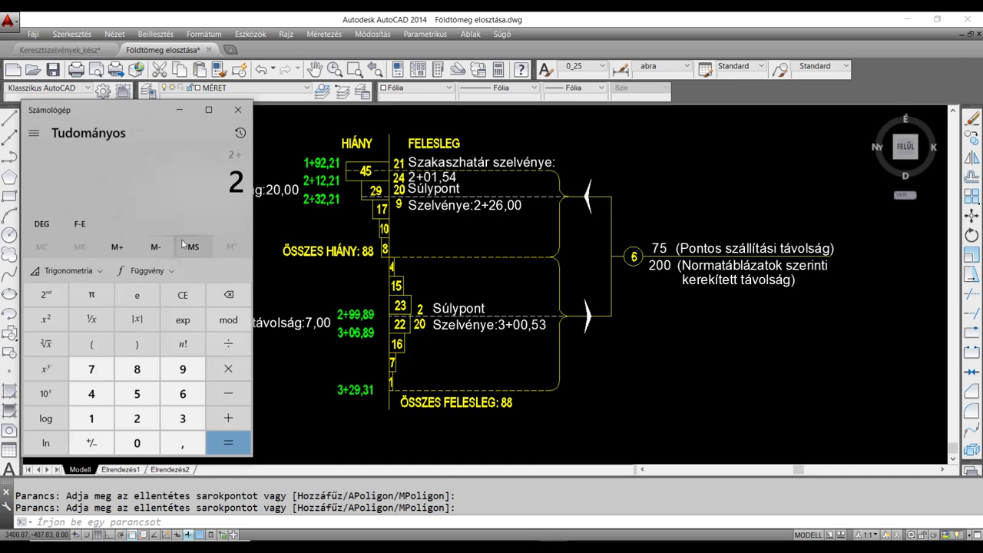
{"action": "type", "text": "22"}
{"action": "key", "text": "Return"}
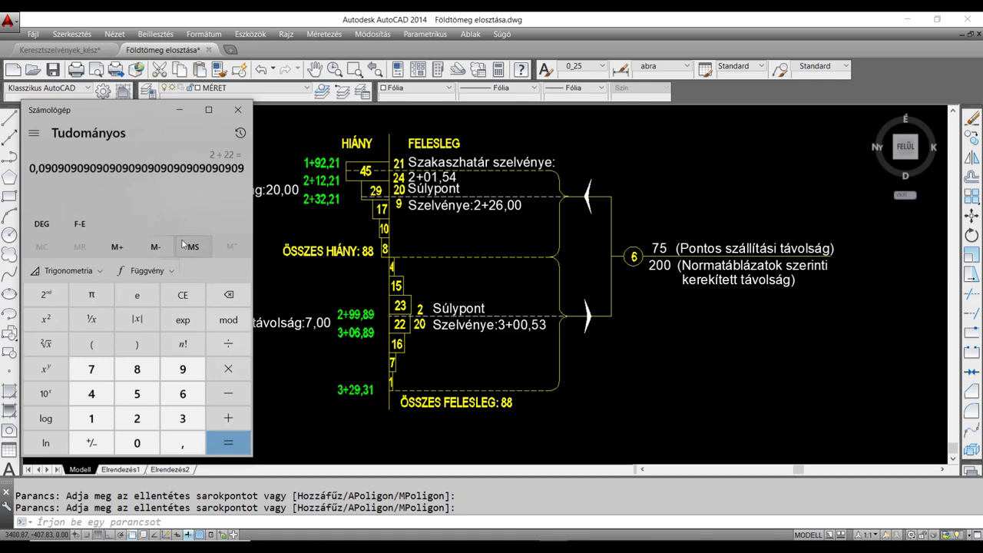
{"action": "key", "text": "asterisk"}
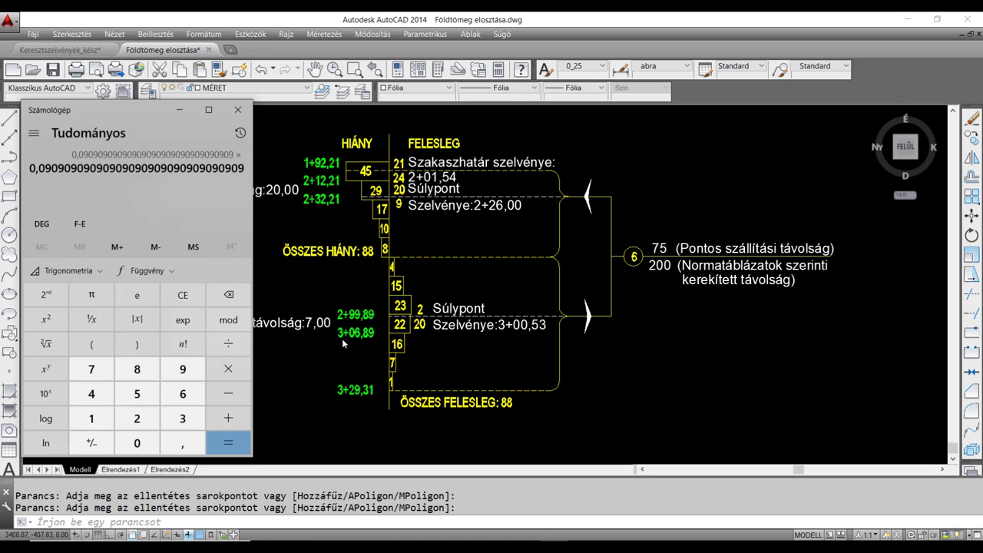
{"action": "type", "text": "7"}
{"action": "key", "text": "Return"}
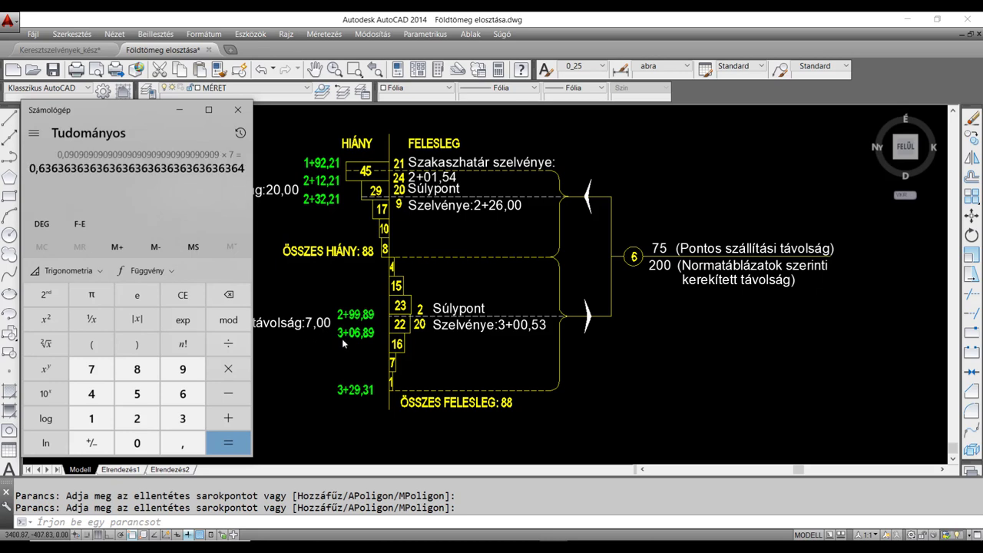
Step: Add station 299,89 to the distance to get the station of the surplus-side centroid
{"action": "key", "text": "plus"}
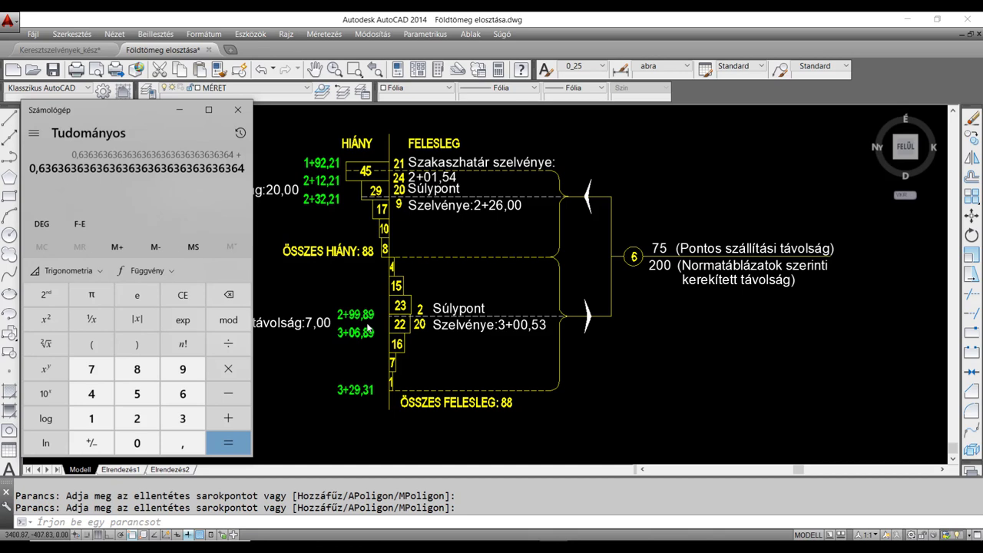
{"action": "type", "text": "299,"}
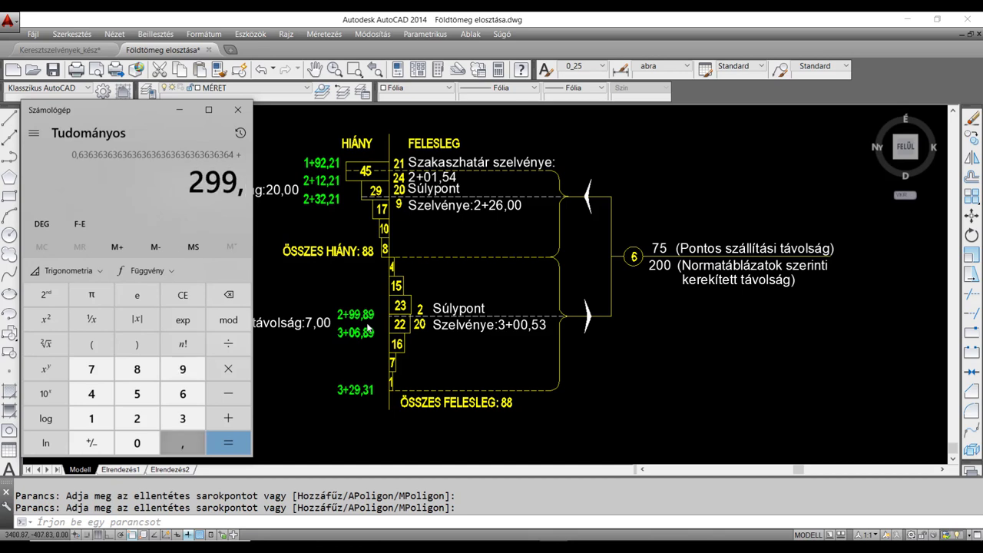
{"action": "type", "text": "89"}
{"action": "key", "text": "Return"}
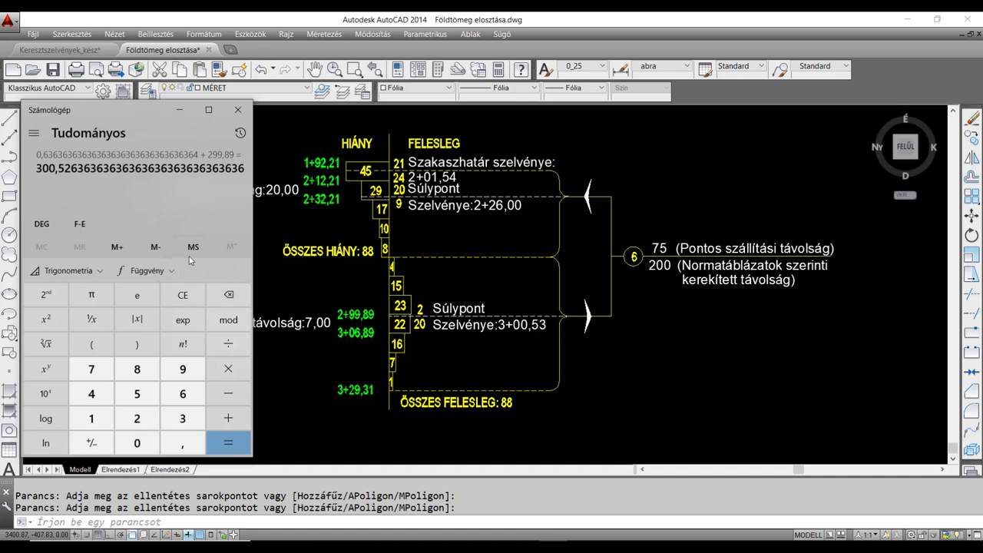
Step: Subtract the shortage-side centroid station 226 from 300,53 to get section 6's exact transport distance, and put the calculator away
{"action": "left_click", "coordinate": [183, 294]}
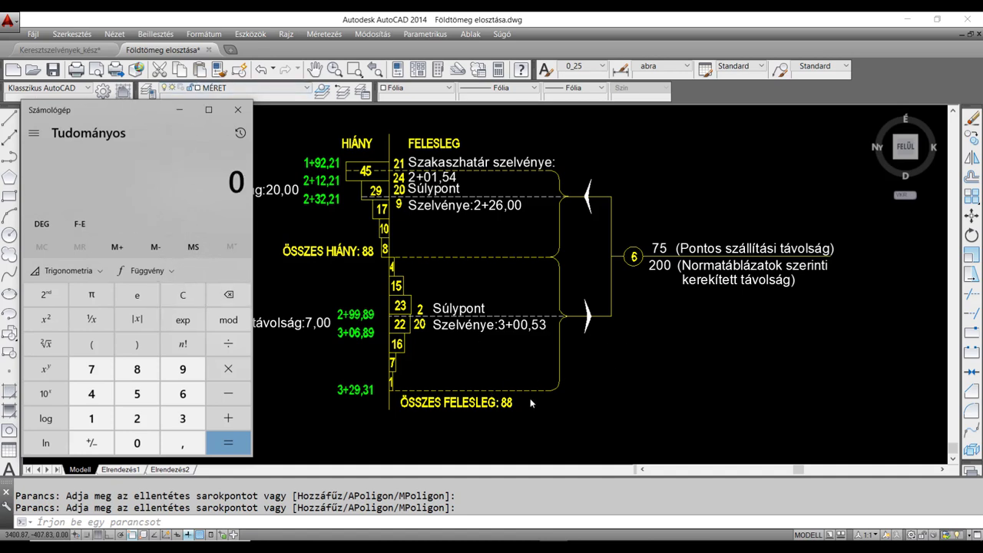
{"action": "left_click", "coordinate": [190, 422]}
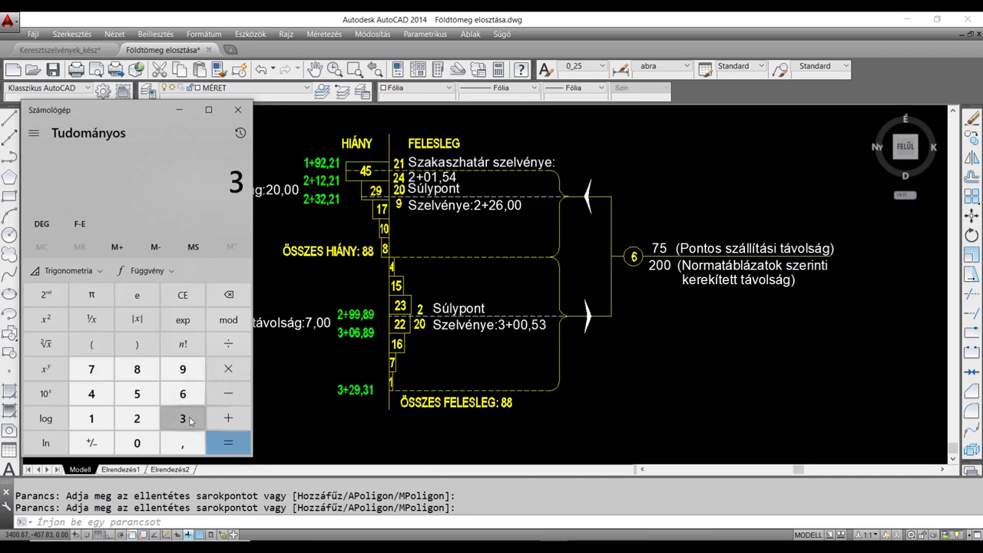
{"action": "type", "text": "00,"}
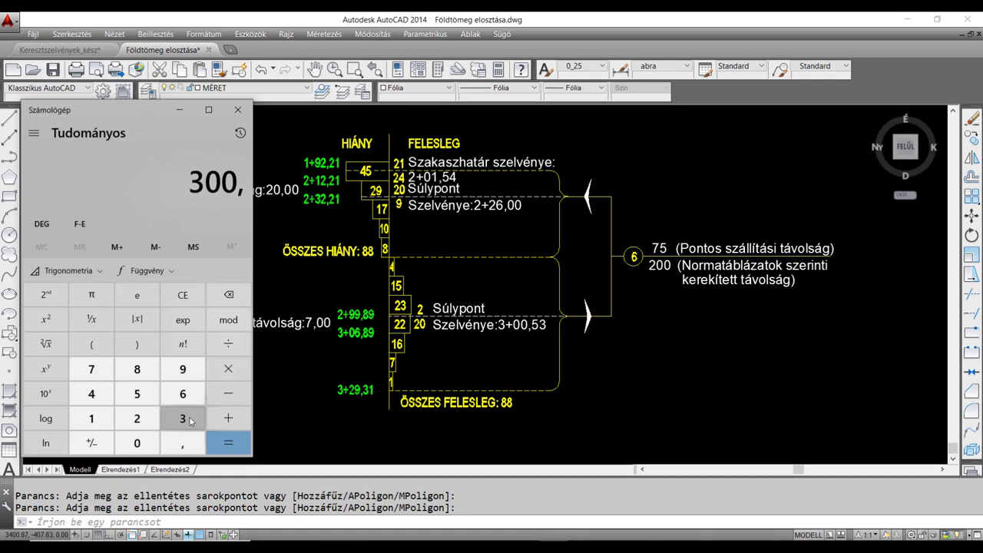
{"action": "type", "text": "53"}
{"action": "key", "text": "minus"}
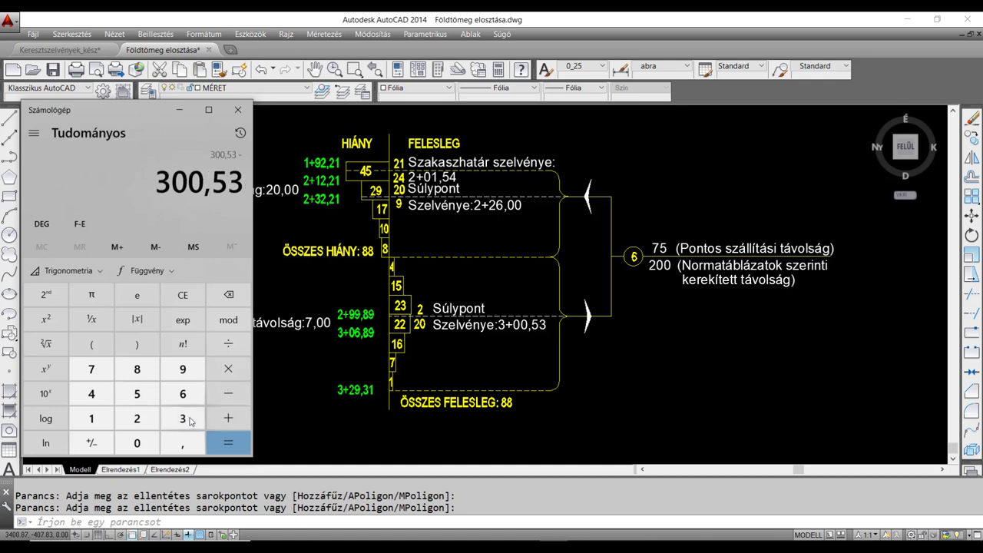
{"action": "type", "text": "226"}
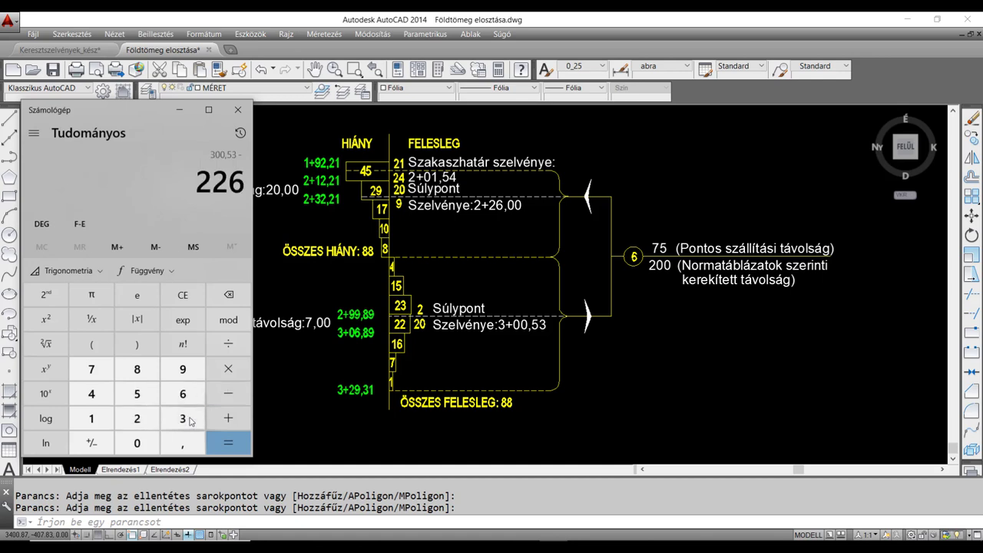
{"action": "key", "text": "Return"}
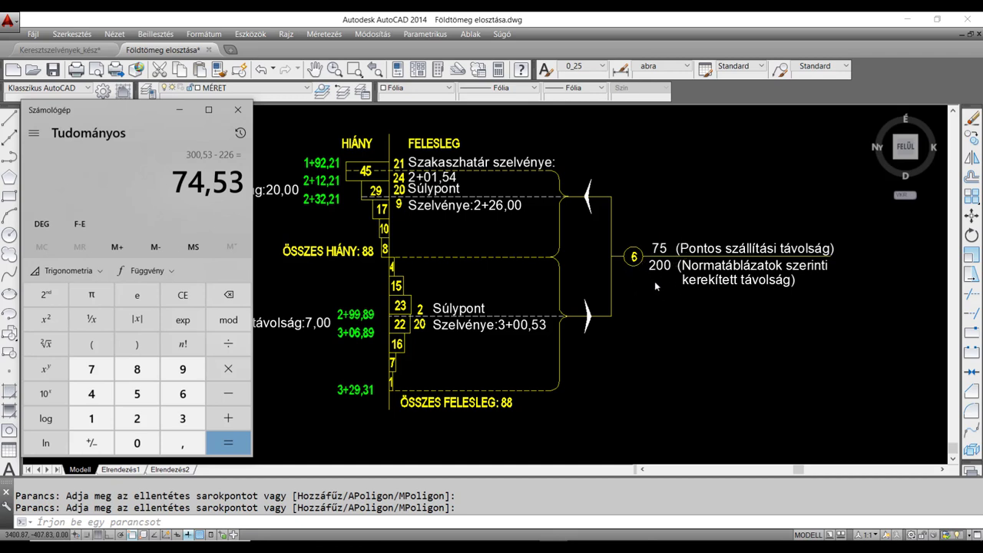
{"action": "left_click", "coordinate": [180, 113]}
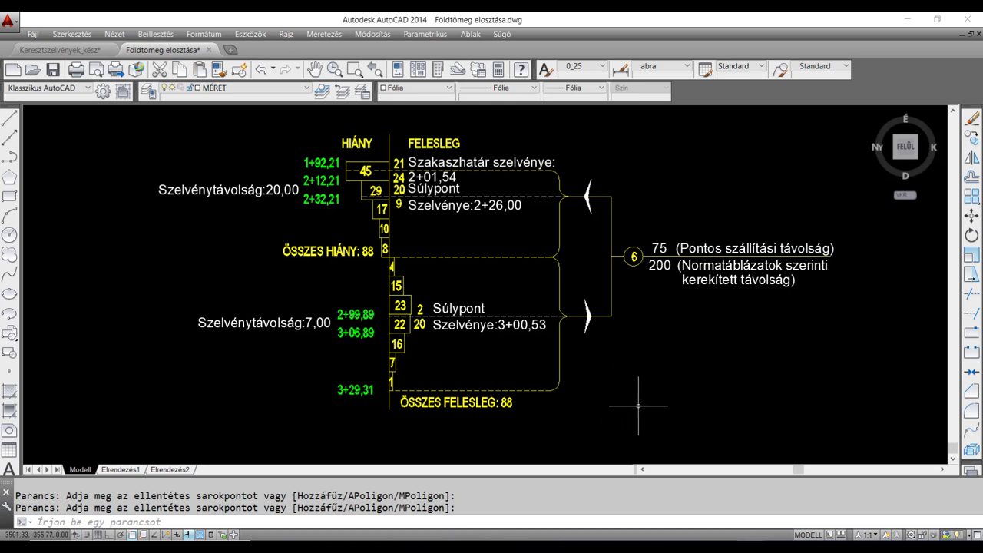
Step: Arrange the Excel volume table beside the AutoCAD diagram and bring up the rows and columns of transport section 6
{"action": "left_click_drag", "start_coordinate": [638, 395], "coordinate": [641, 400]}
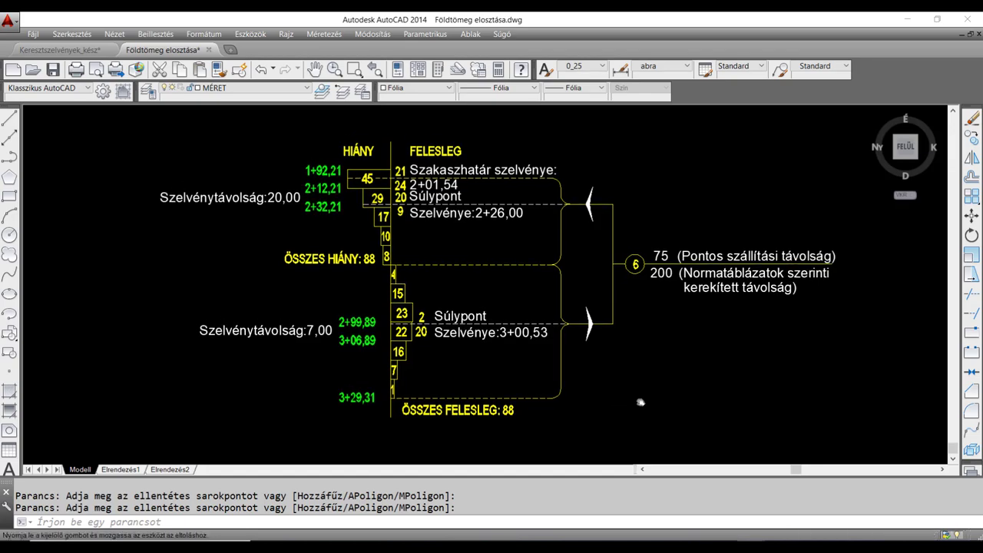
{"action": "key", "text": "super+Down"}
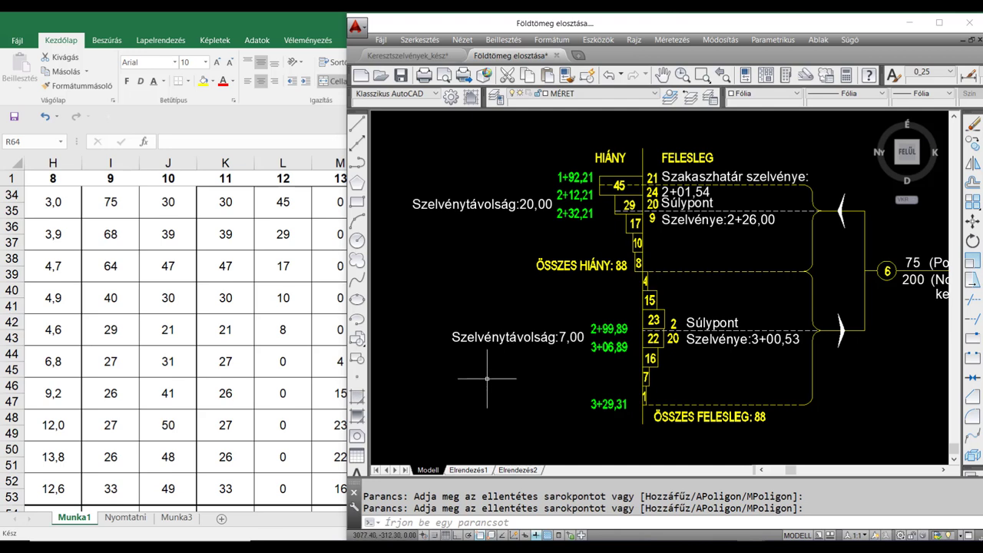
{"action": "key", "text": "alt+Tab"}
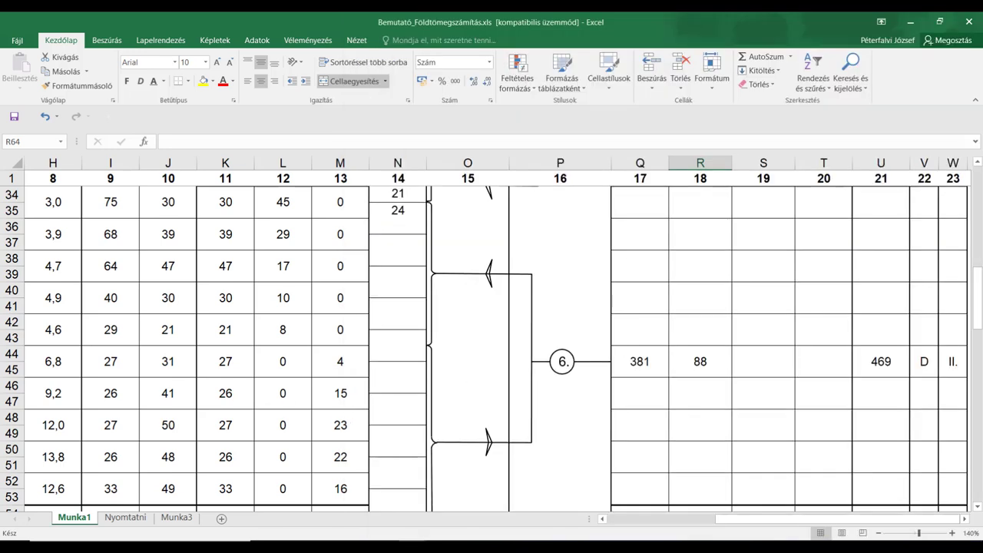
{"action": "left_click", "coordinate": [944, 21]}
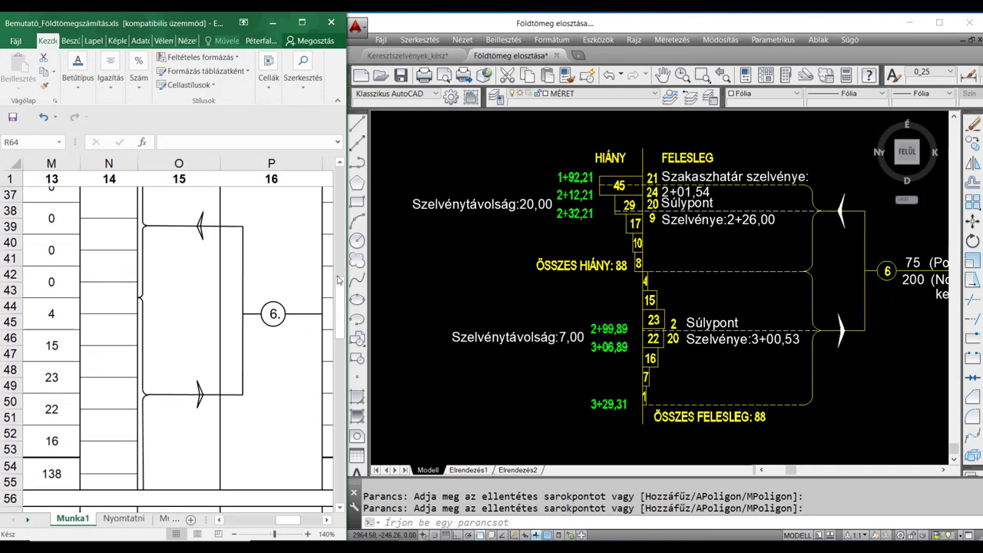
{"action": "left_click_drag", "start_coordinate": [338, 304], "coordinate": [342, 279]}
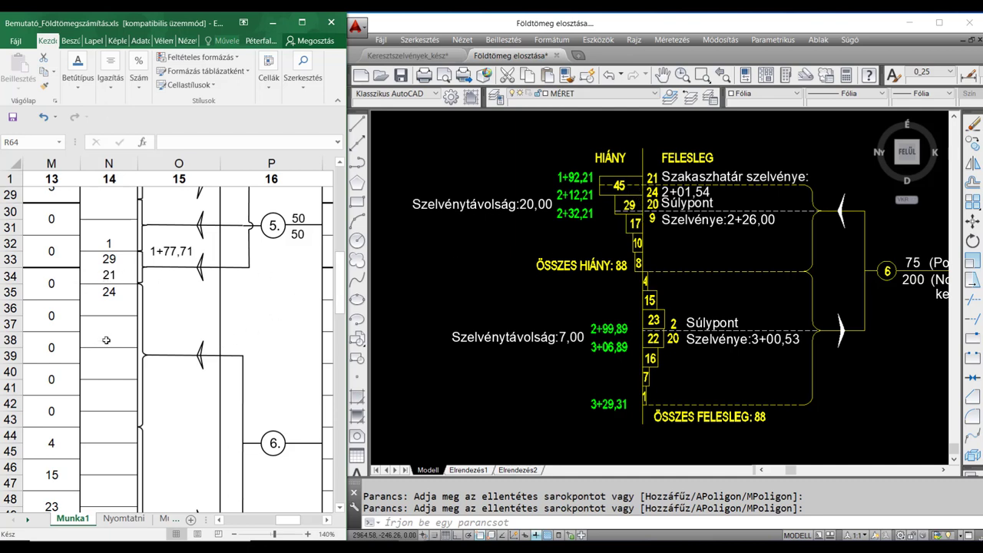
{"action": "left_click", "coordinate": [219, 521]}
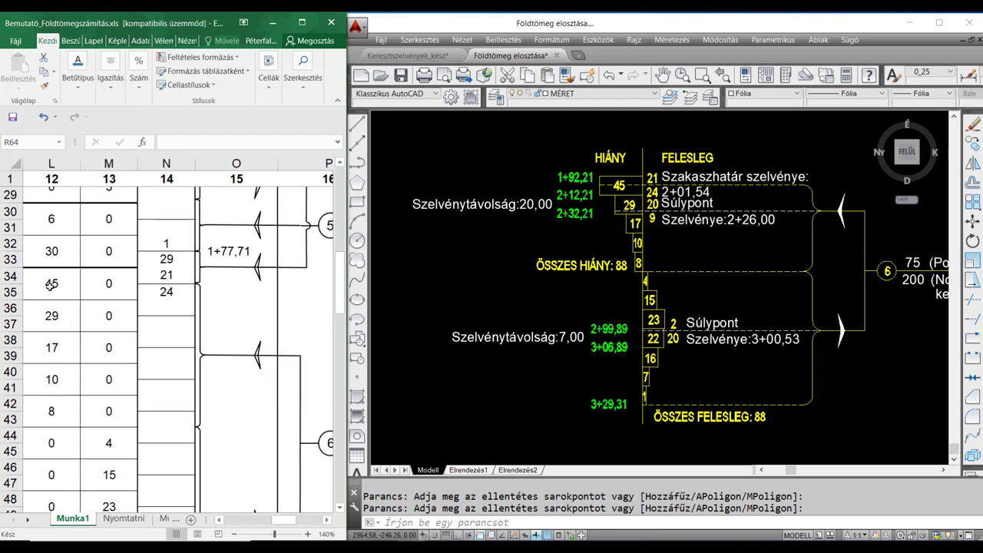
{"action": "left_click", "coordinate": [327, 520]}
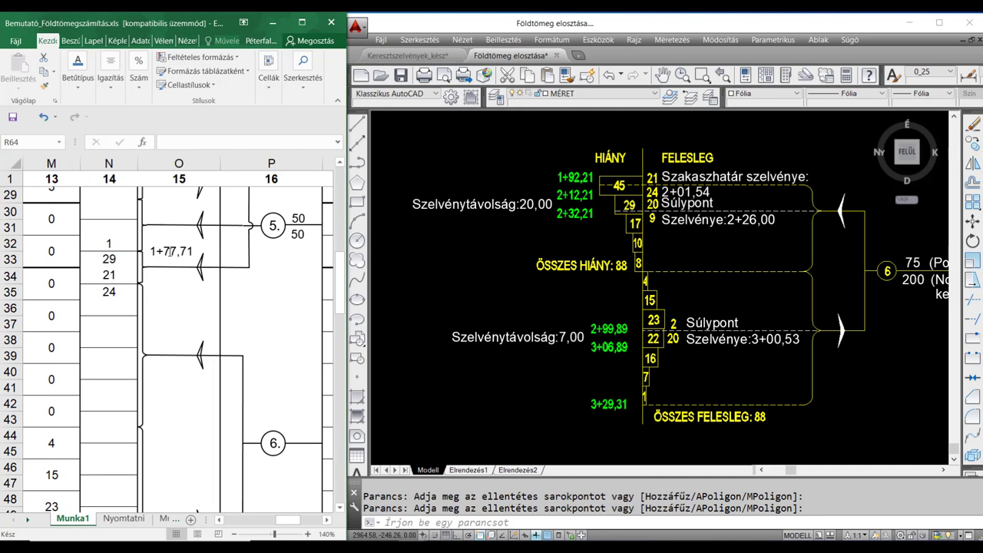
Step: Copy the 1+77,71 border station label in column 15 and place the copy beside the 21/24 split at rows 34–35
{"action": "left_click", "coordinate": [168, 251]}
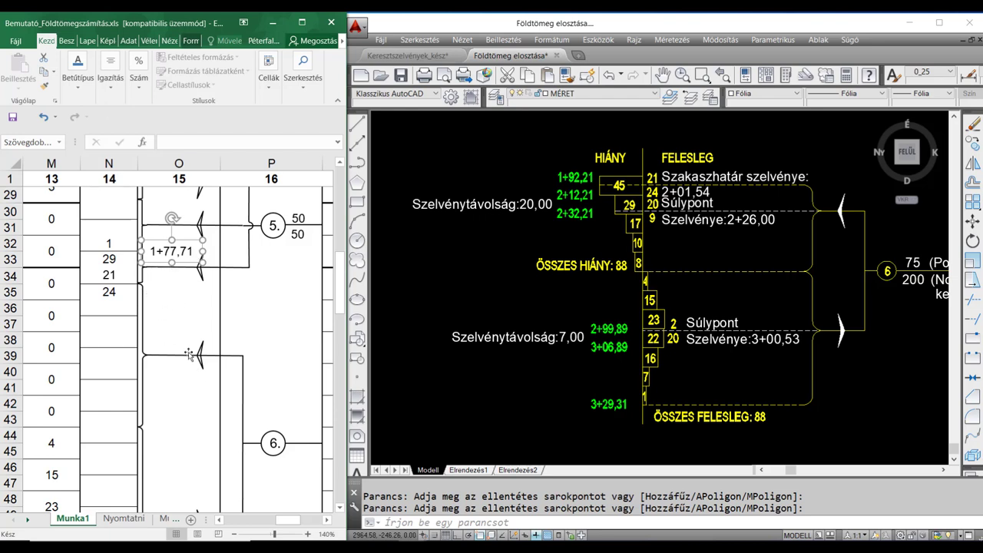
{"action": "left_click", "coordinate": [179, 314]}
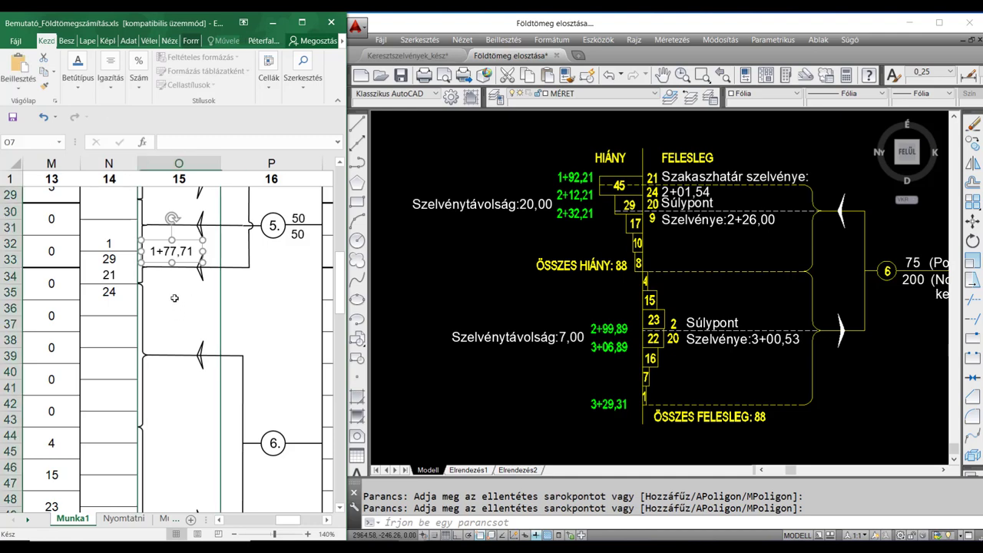
{"action": "left_click_drag", "start_coordinate": [341, 292], "coordinate": [343, 201]}
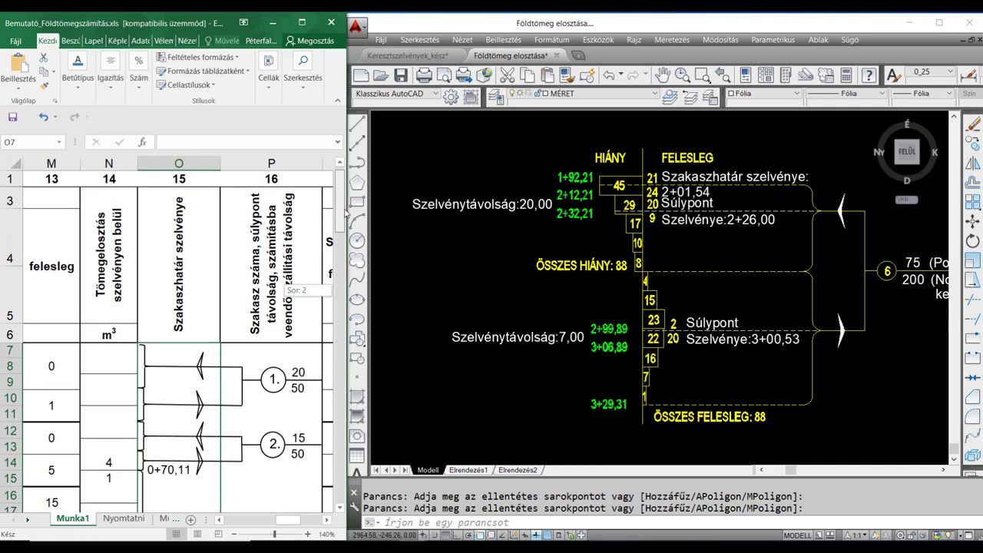
{"action": "key", "text": "ctrl+v"}
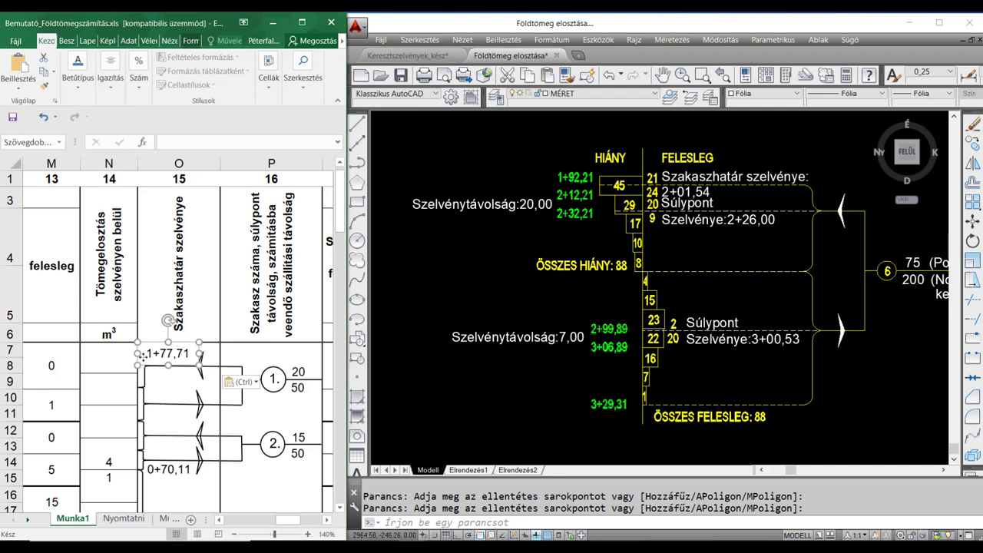
{"action": "left_click_drag", "start_coordinate": [140, 347], "coordinate": [144, 486]}
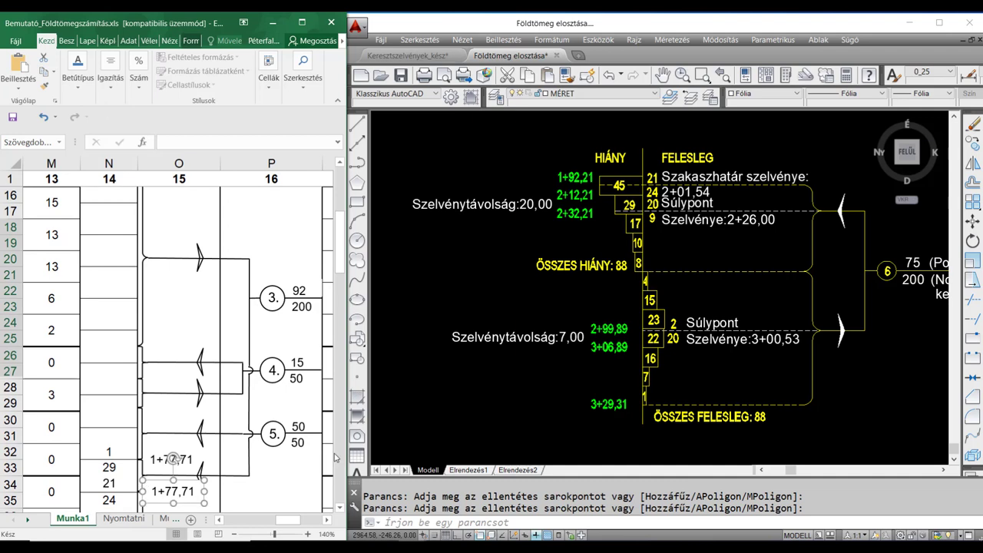
Step: Change the copied border station label beside the 21/24 split in column 15 to 2+01,54
{"action": "left_click", "coordinate": [339, 508]}
{"action": "left_click", "coordinate": [339, 508]}
{"action": "left_click", "coordinate": [340, 508]}
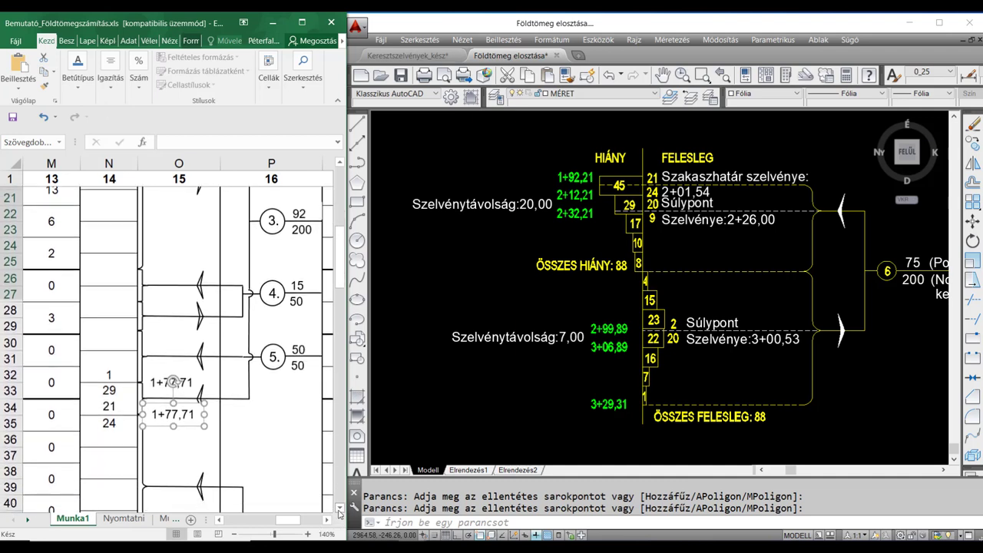
{"action": "left_click", "coordinate": [340, 508]}
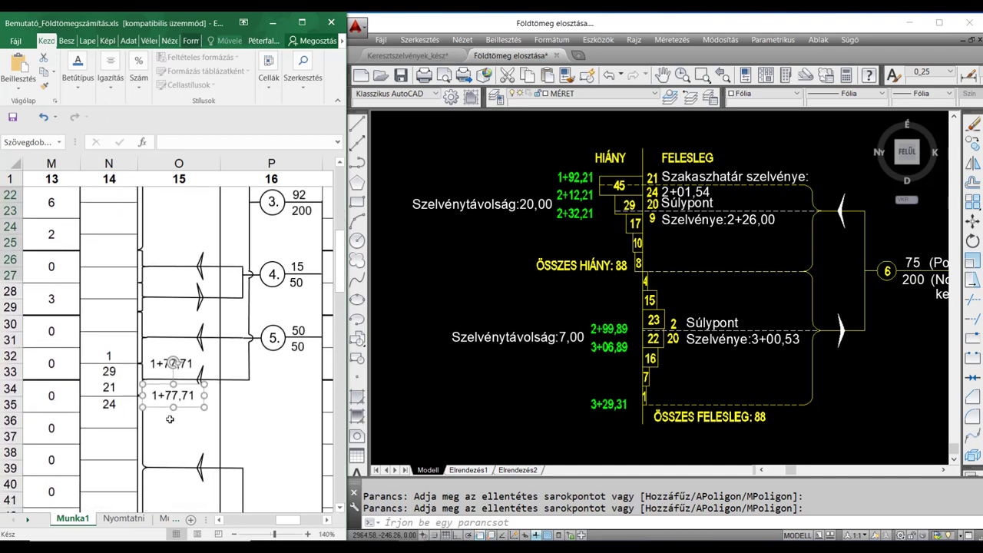
{"action": "key", "text": "Escape"}
{"action": "left_click", "coordinate": [154, 395]}
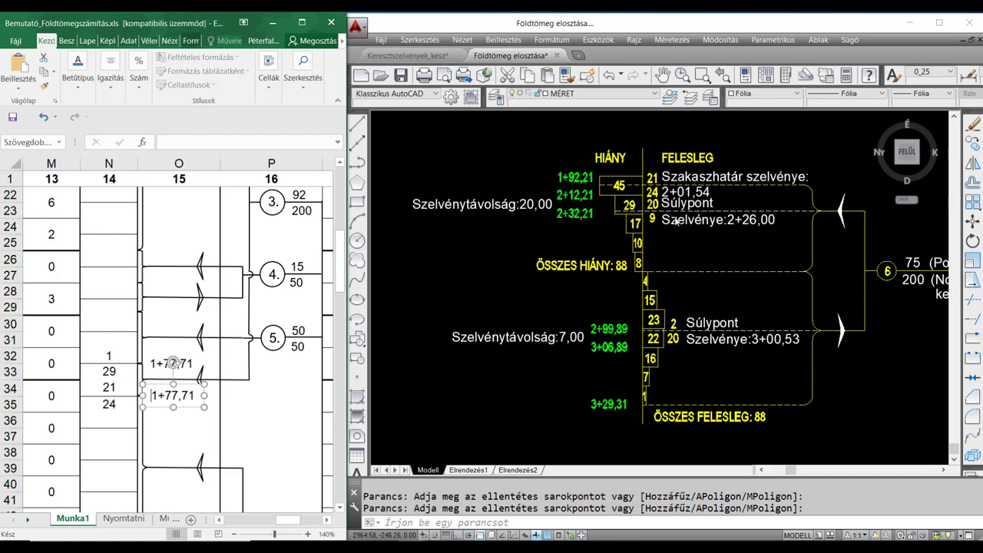
{"action": "key", "text": "Delete"}
{"action": "type", "text": "2"}
{"action": "key", "text": "Delete"}
{"action": "key", "text": "Delete"}
{"action": "type", "text": "01"}
{"action": "key", "text": "Right"}
{"action": "key", "text": "Delete"}
{"action": "key", "text": "Delete"}
{"action": "type", "text": "54"}
{"action": "left_click", "coordinate": [188, 446]}
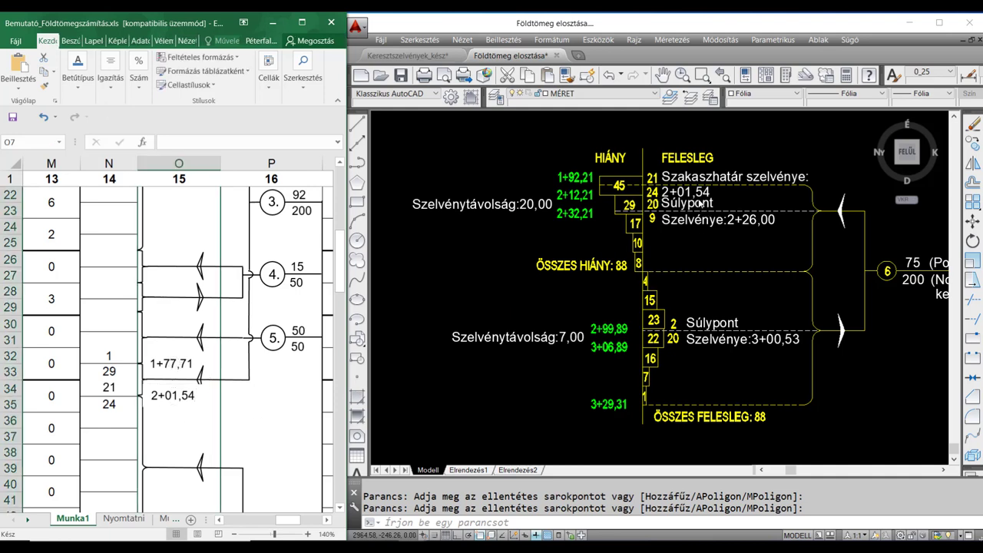
Step: Copy section 1's grouped 20/50 distance label in column 16 and place the copy beside the section 6 circle
{"action": "left_click", "coordinate": [340, 508]}
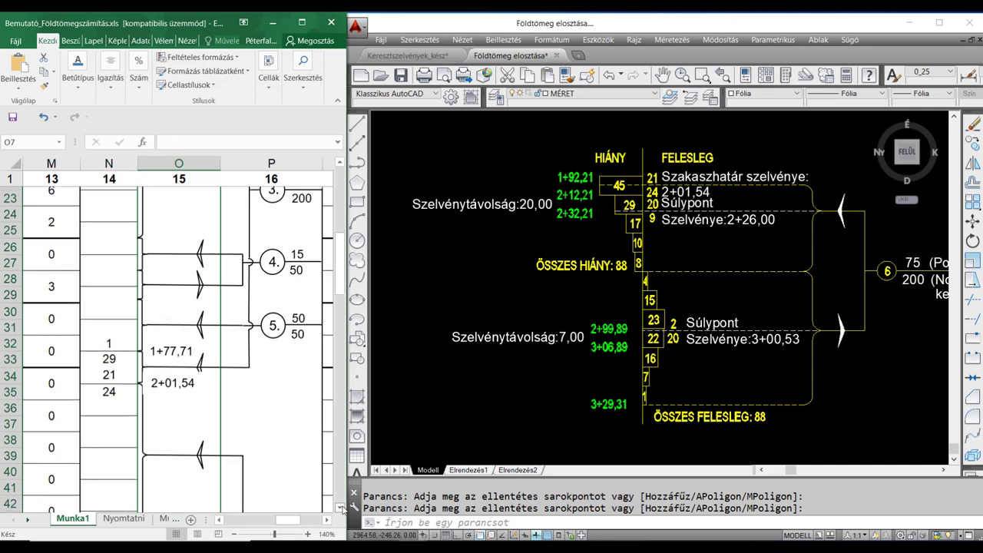
{"action": "left_click", "coordinate": [340, 508]}
{"action": "left_click", "coordinate": [340, 508]}
{"action": "left_click", "coordinate": [340, 507]}
{"action": "left_click", "coordinate": [340, 507]}
{"action": "left_click", "coordinate": [341, 508]}
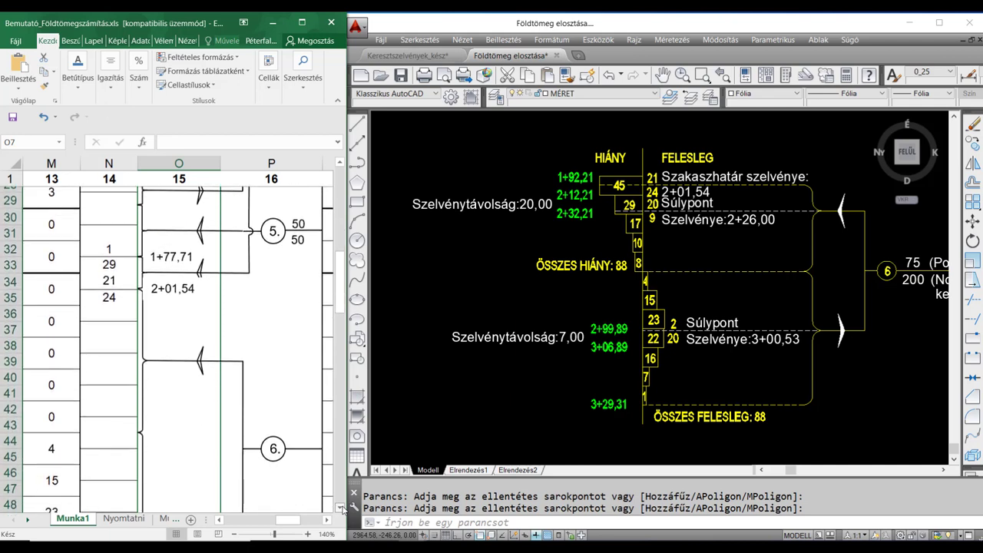
{"action": "left_click", "coordinate": [340, 508]}
{"action": "left_click", "coordinate": [341, 508]}
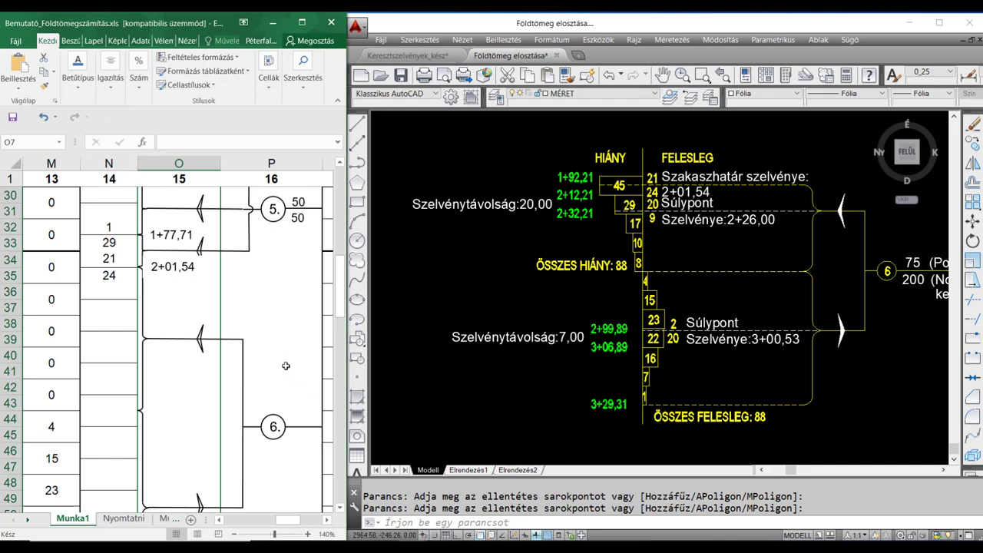
{"action": "left_click_drag", "start_coordinate": [345, 270], "coordinate": [345, 246]}
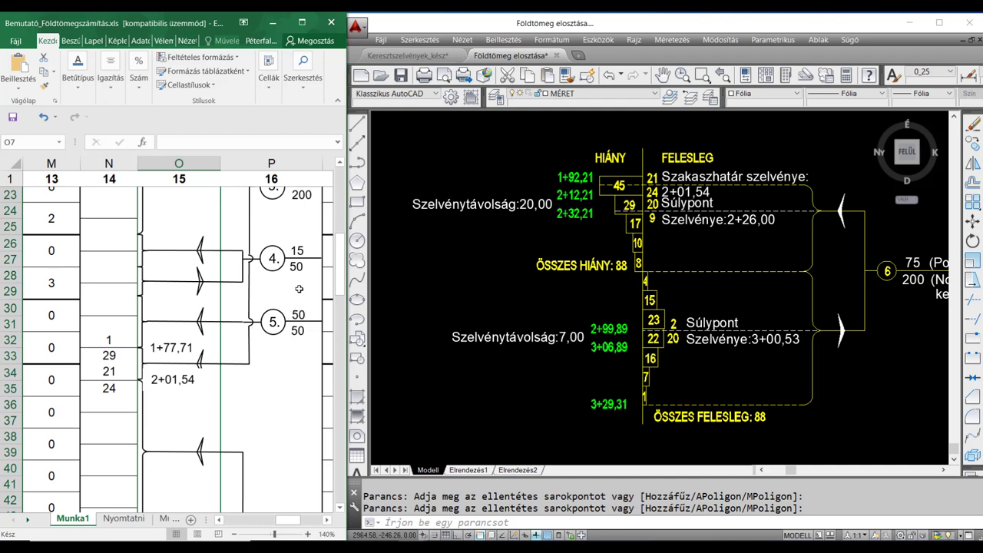
{"action": "scroll", "coordinate": [299, 288], "scroll_direction": "up", "scroll_amount": 1}
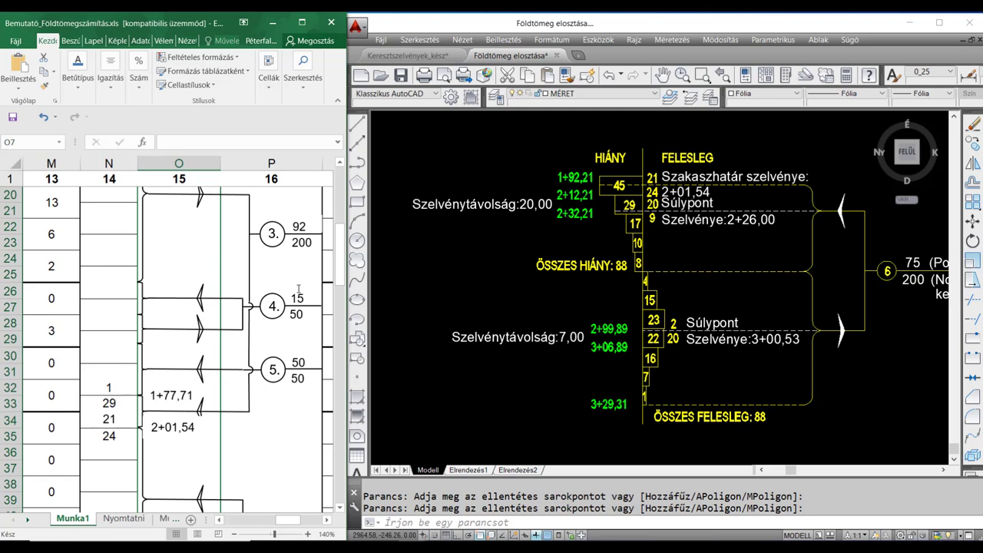
{"action": "scroll", "coordinate": [299, 289], "scroll_direction": "up", "scroll_amount": 2}
{"action": "scroll", "coordinate": [299, 287], "scroll_direction": "up", "scroll_amount": 4}
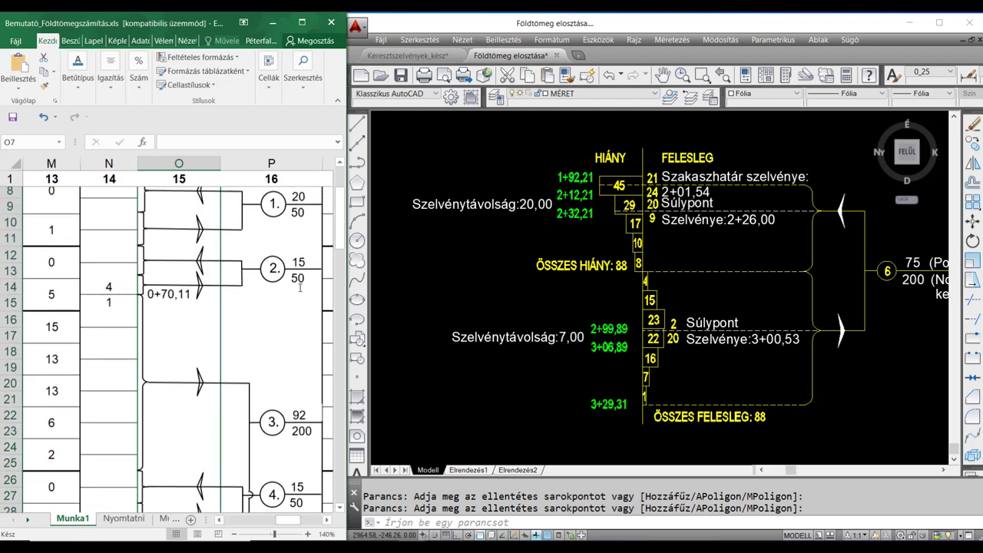
{"action": "left_click", "coordinate": [298, 298]}
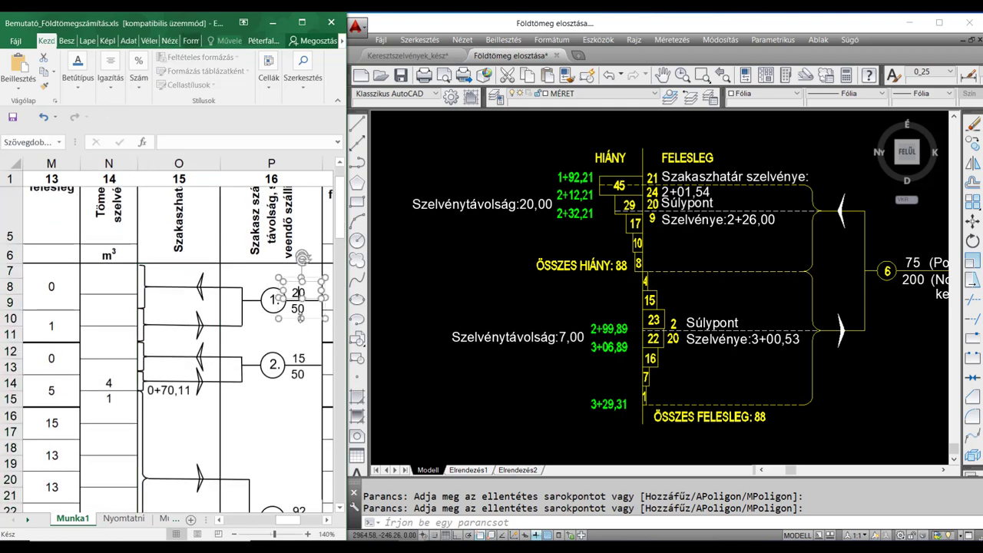
{"action": "left_click", "coordinate": [304, 316]}
{"action": "left_click", "coordinate": [290, 323]}
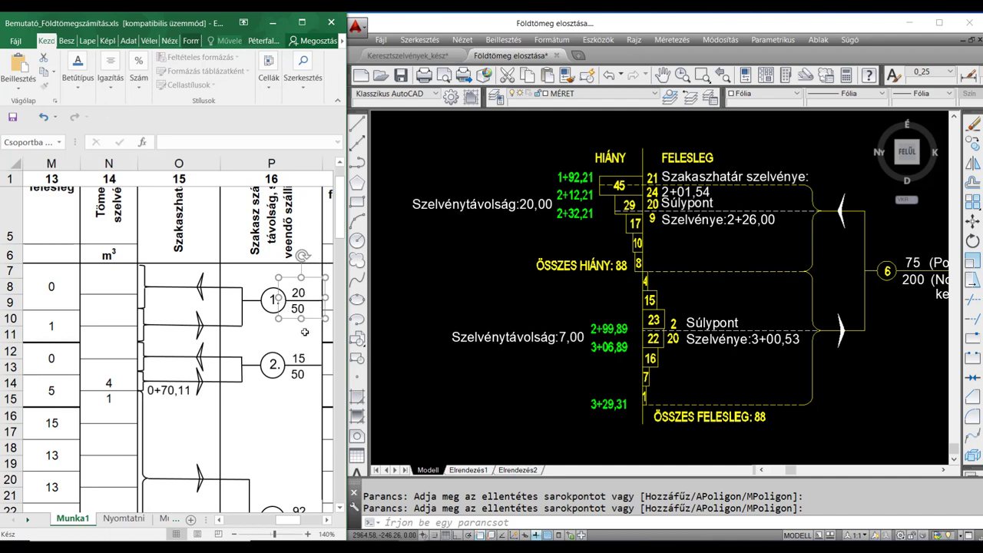
{"action": "left_click", "coordinate": [237, 269]}
{"action": "key", "text": "ctrl+v"}
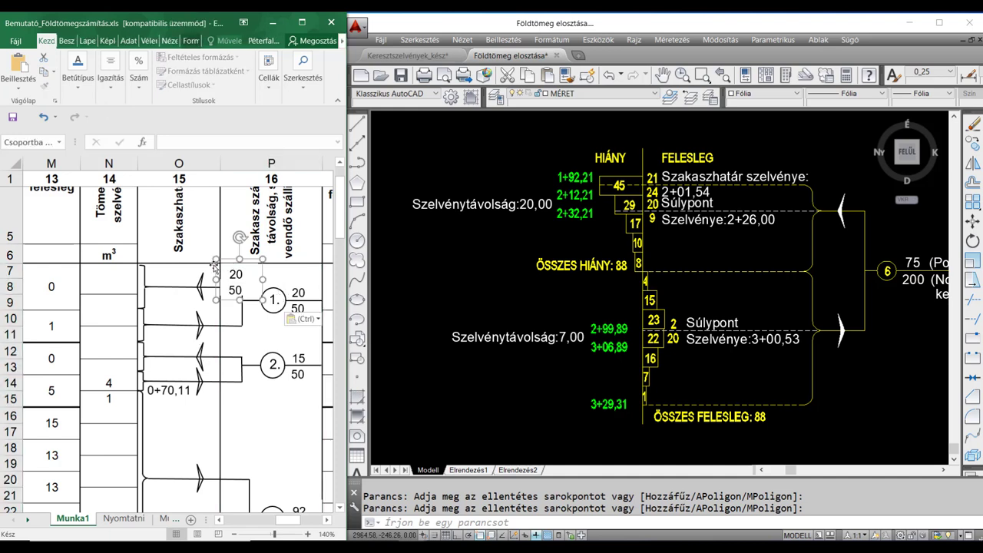
{"action": "left_click_drag", "start_coordinate": [214, 265], "coordinate": [279, 380]}
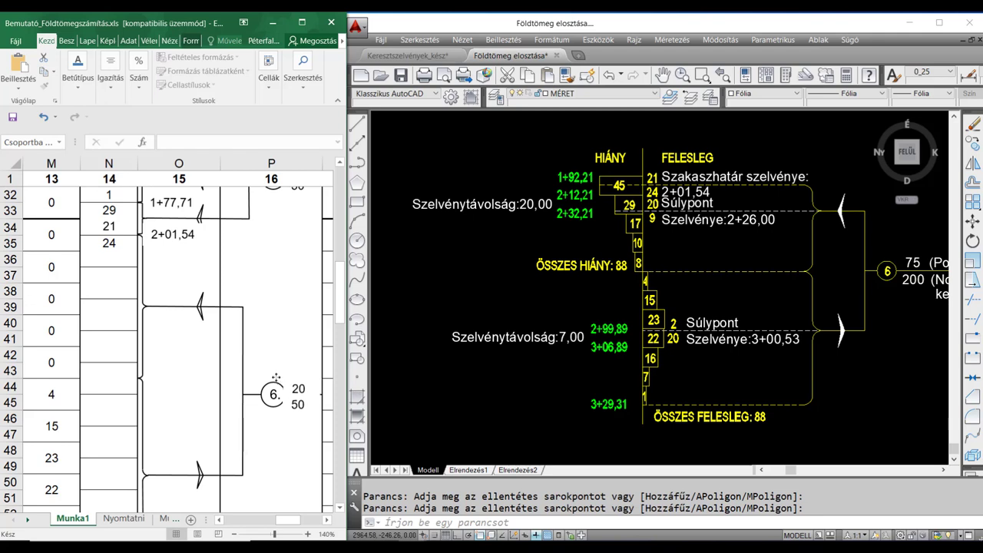
Step: Set section 6's centroid distance to 75 and its transport distance for calculation to 200 in the copied label
{"action": "left_click", "coordinate": [275, 379]}
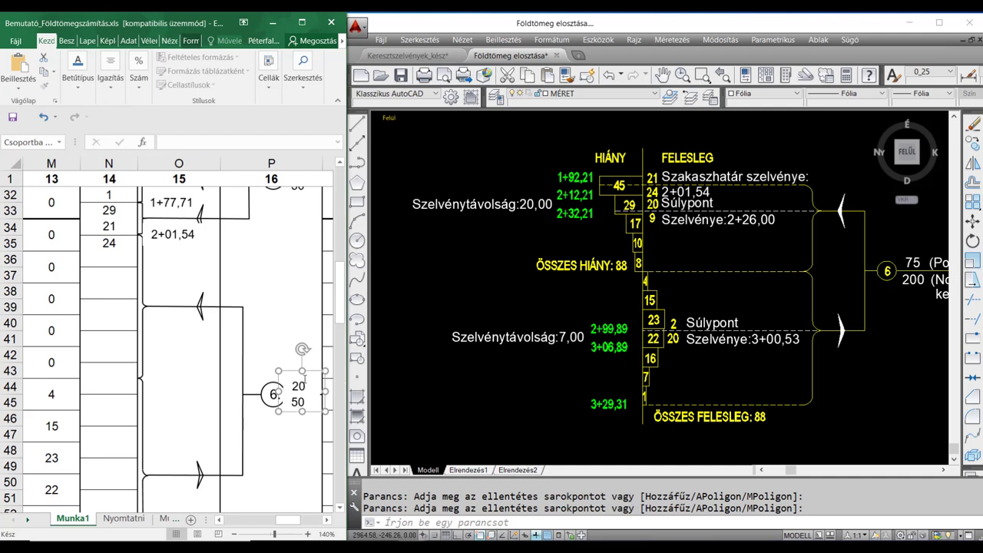
{"action": "left_click", "coordinate": [294, 387]}
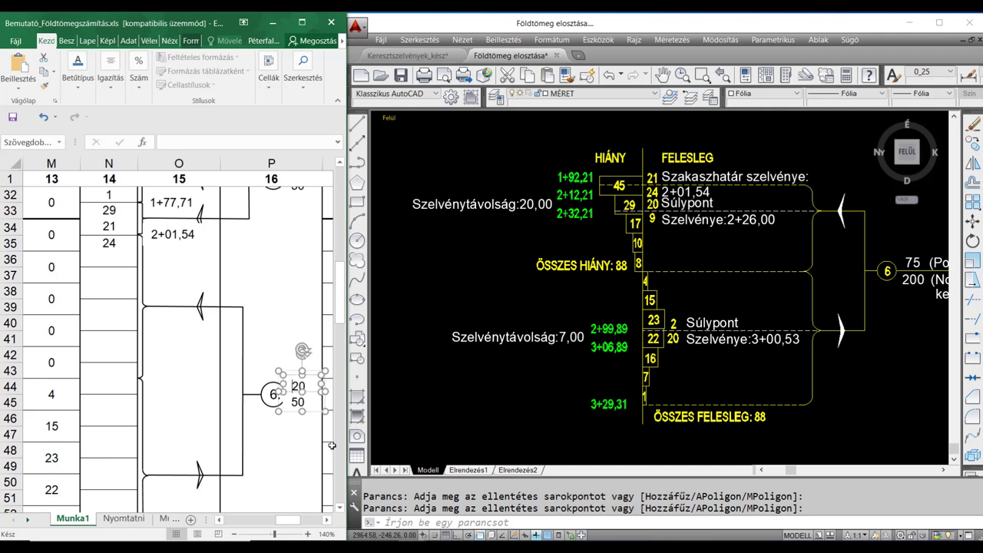
{"action": "key", "text": "Delete"}
{"action": "left_click", "coordinate": [298, 407]}
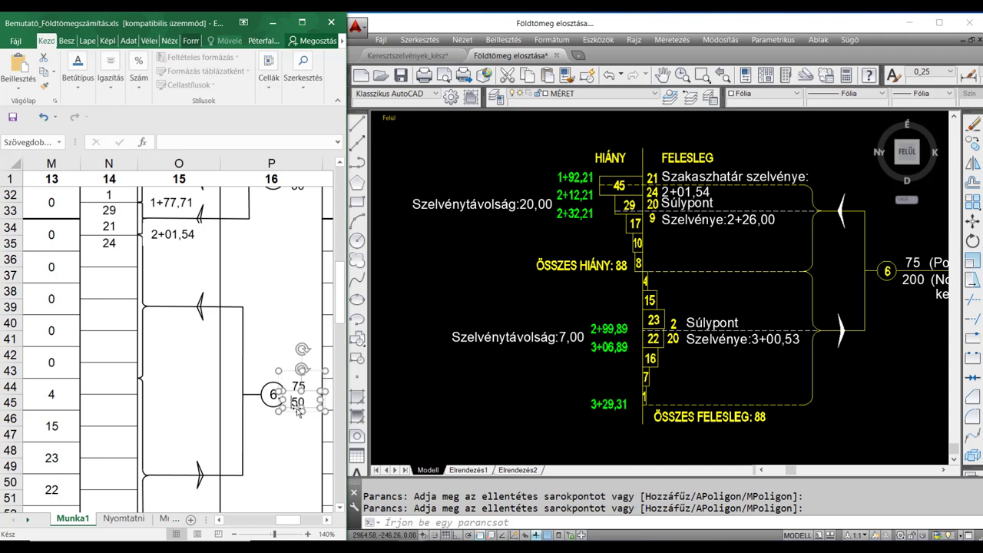
{"action": "key", "text": "BackSpace"}
{"action": "type", "text": "200"}
{"action": "left_click", "coordinate": [298, 454]}
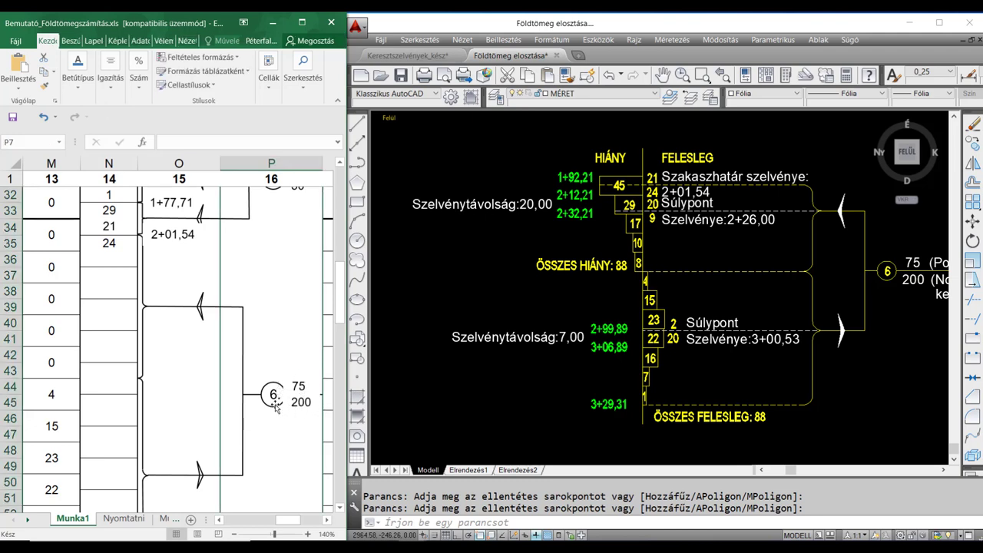
Step: Maximize the Excel window and send section 6's grouped 75/200 distance label behind the circle and line drawing
{"action": "left_click", "coordinate": [287, 373]}
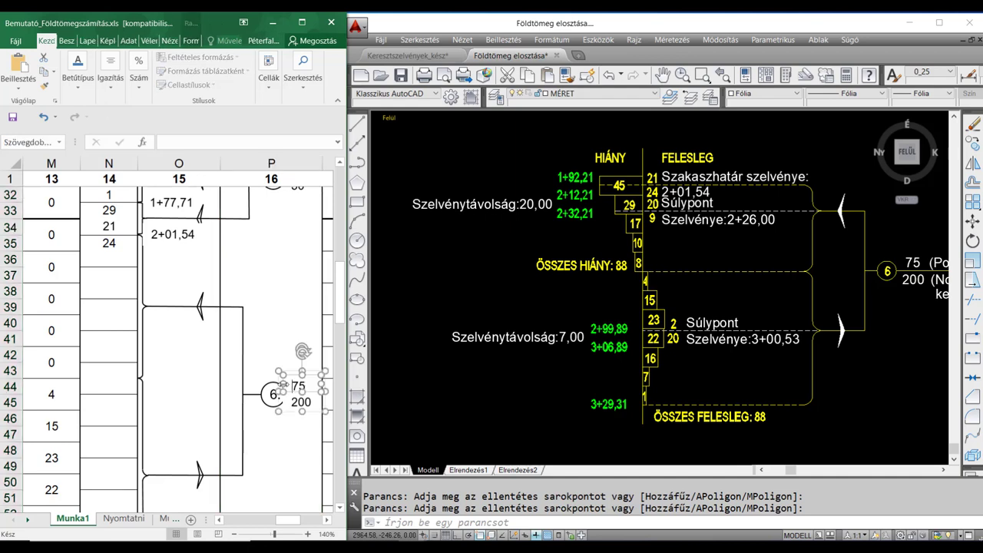
{"action": "left_click", "coordinate": [287, 373]}
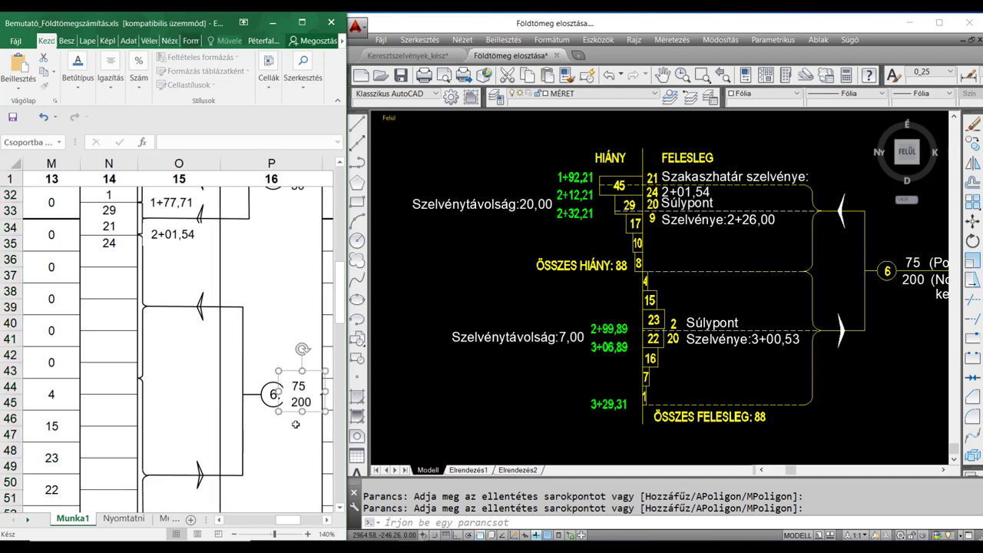
{"action": "left_click", "coordinate": [826, 142]}
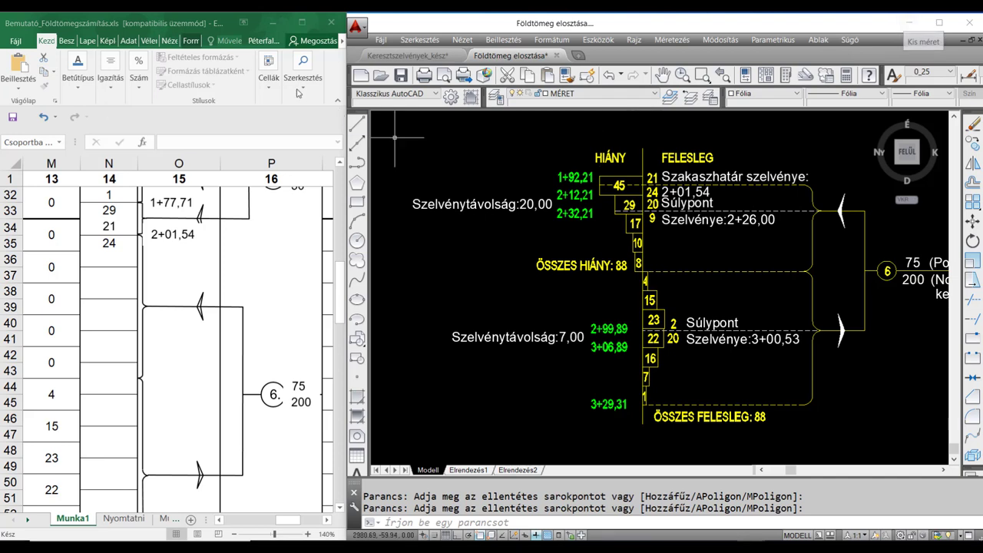
{"action": "left_click", "coordinate": [189, 19]}
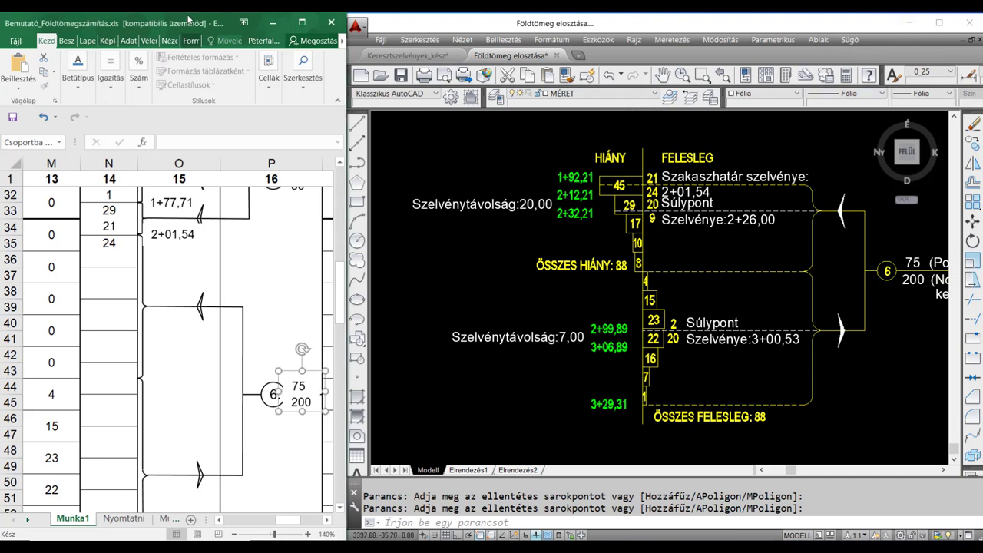
{"action": "left_click", "coordinate": [302, 23]}
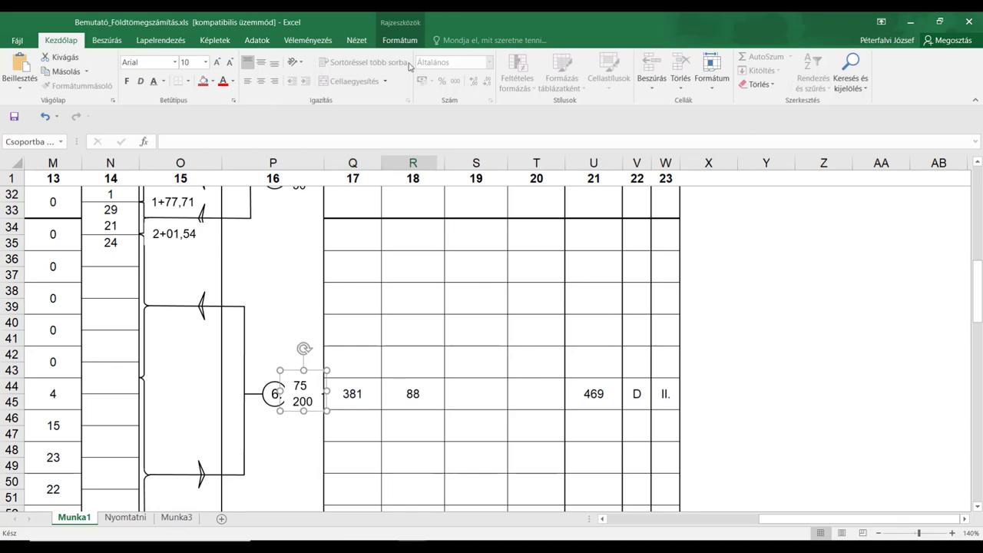
{"action": "left_click", "coordinate": [395, 42]}
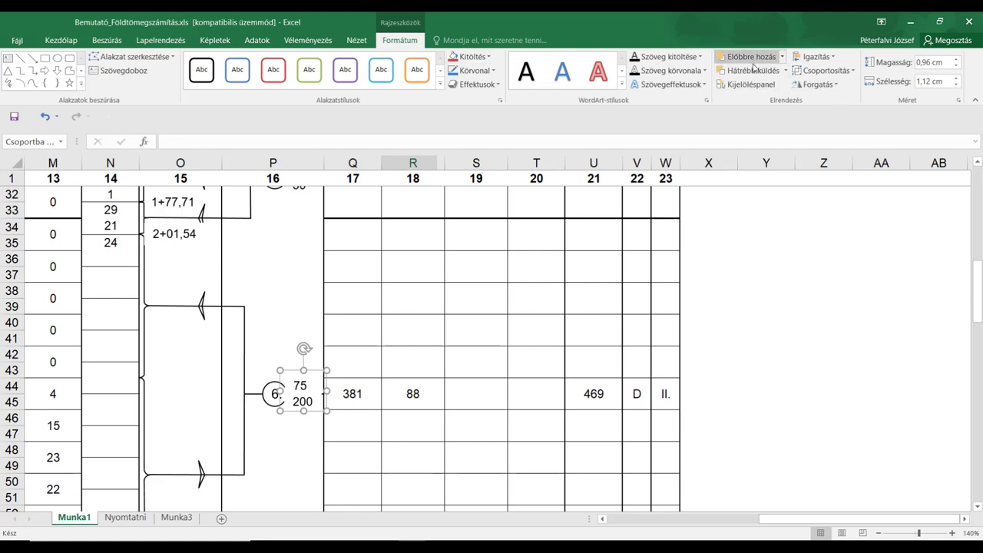
{"action": "left_click", "coordinate": [785, 71]}
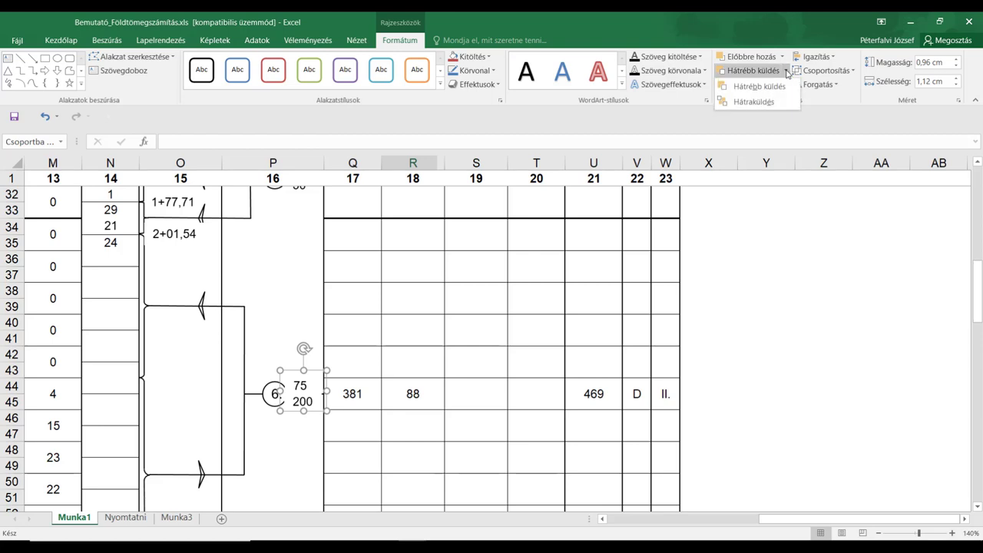
{"action": "left_click", "coordinate": [754, 102]}
{"action": "left_click", "coordinate": [289, 440]}
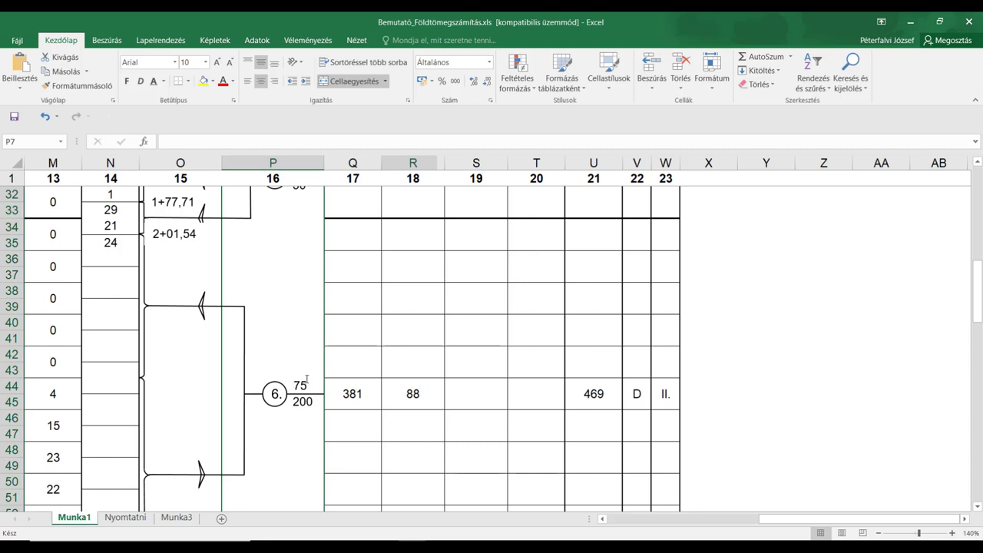
Step: Review the second page of the table with transport sections 7 to 9 and the page and grand total rows
{"action": "scroll", "coordinate": [290, 407], "scroll_direction": "down", "scroll_amount": 1}
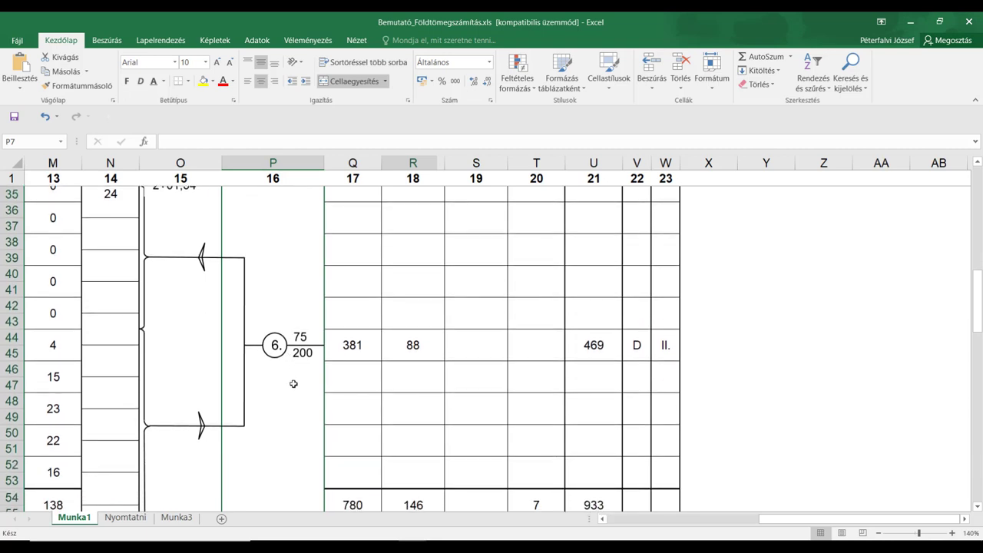
{"action": "scroll", "coordinate": [299, 371], "scroll_direction": "down", "scroll_amount": 2}
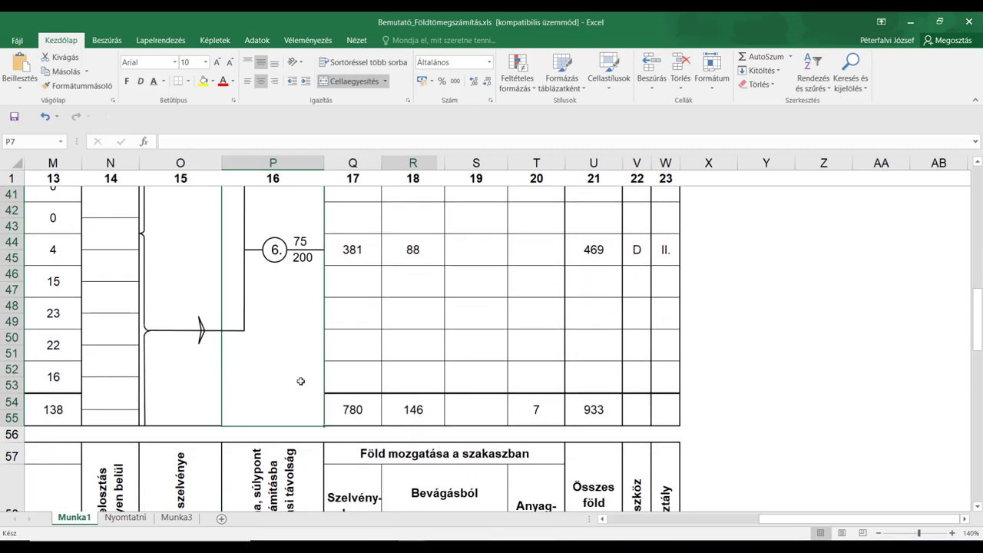
{"action": "scroll", "coordinate": [298, 392], "scroll_direction": "down", "scroll_amount": 1}
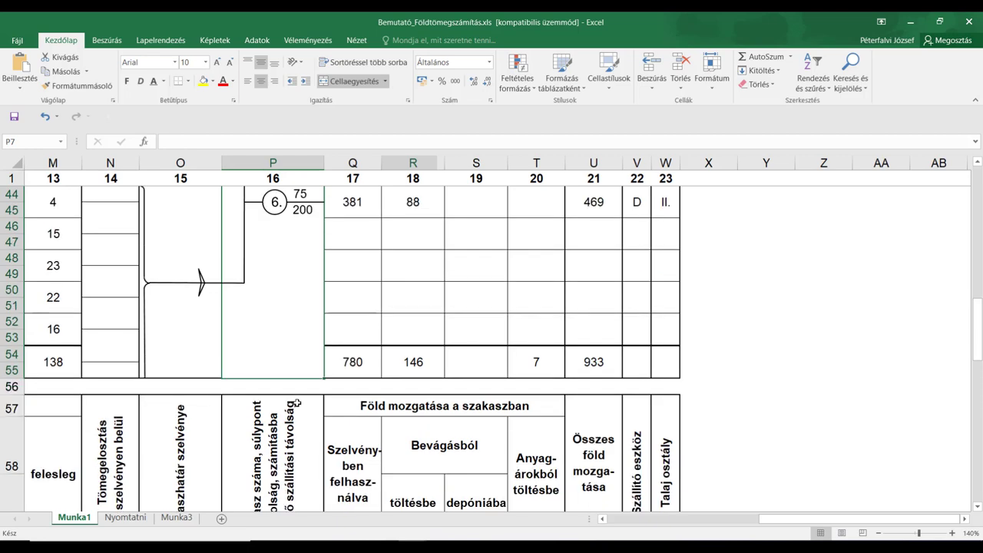
{"action": "scroll", "coordinate": [298, 403], "scroll_direction": "down", "scroll_amount": 4}
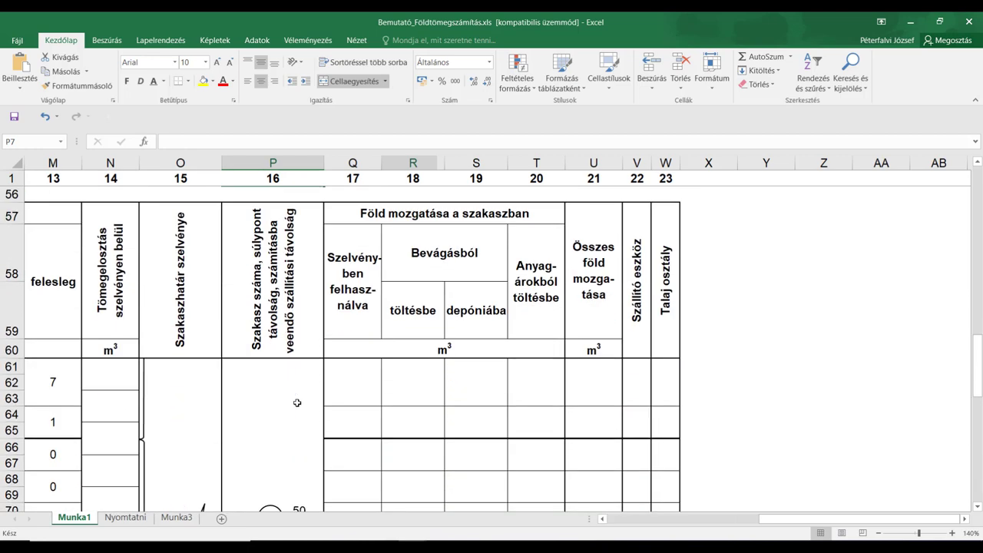
{"action": "scroll", "coordinate": [298, 402], "scroll_direction": "up", "scroll_amount": 1}
{"action": "scroll", "coordinate": [297, 403], "scroll_direction": "down", "scroll_amount": 1}
{"action": "scroll", "coordinate": [297, 403], "scroll_direction": "down", "scroll_amount": 4}
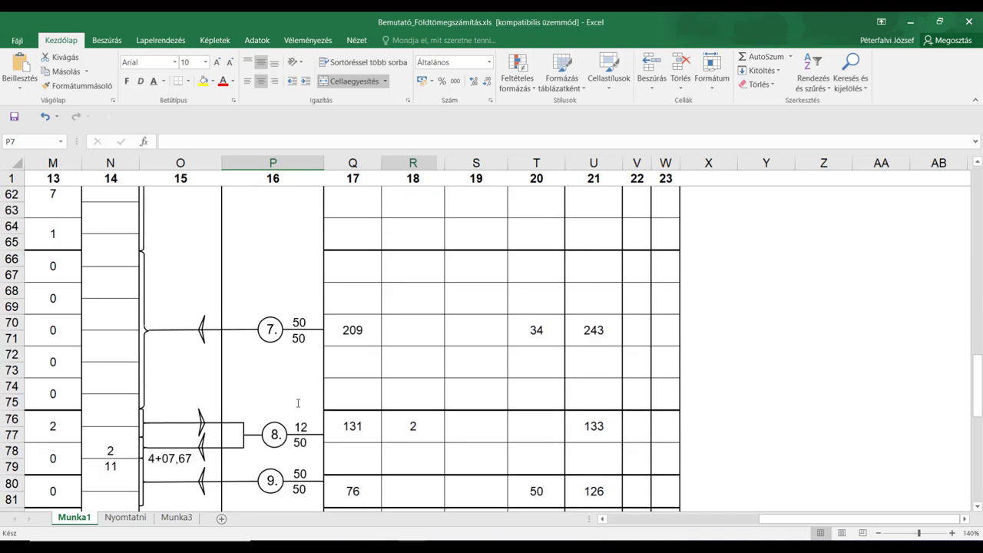
{"action": "scroll", "coordinate": [298, 402], "scroll_direction": "down", "scroll_amount": 1}
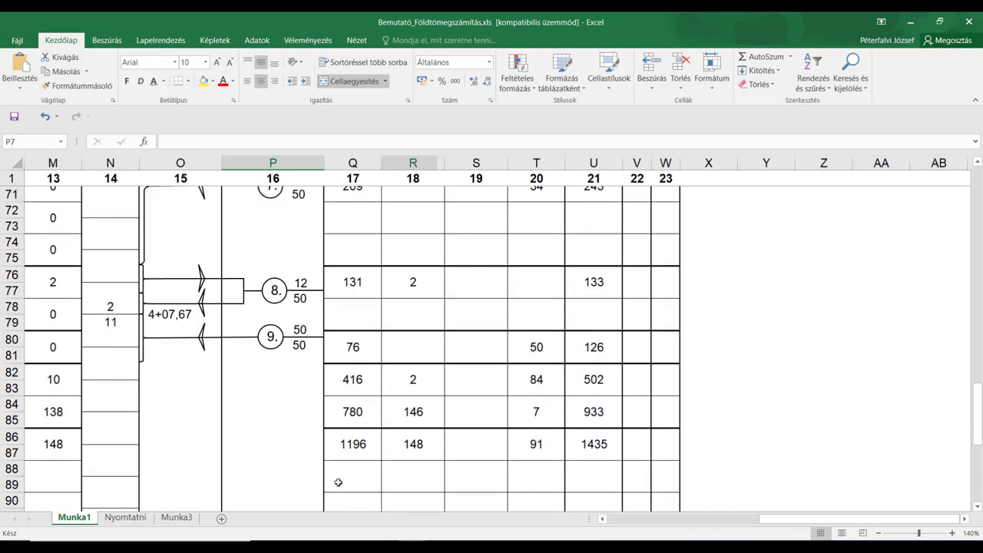
Step: Examine the volume totals in columns 9 to 13 alongside the earth movement totals in columns 17 to 21
{"action": "left_click_drag", "start_coordinate": [782, 525], "coordinate": [715, 524]}
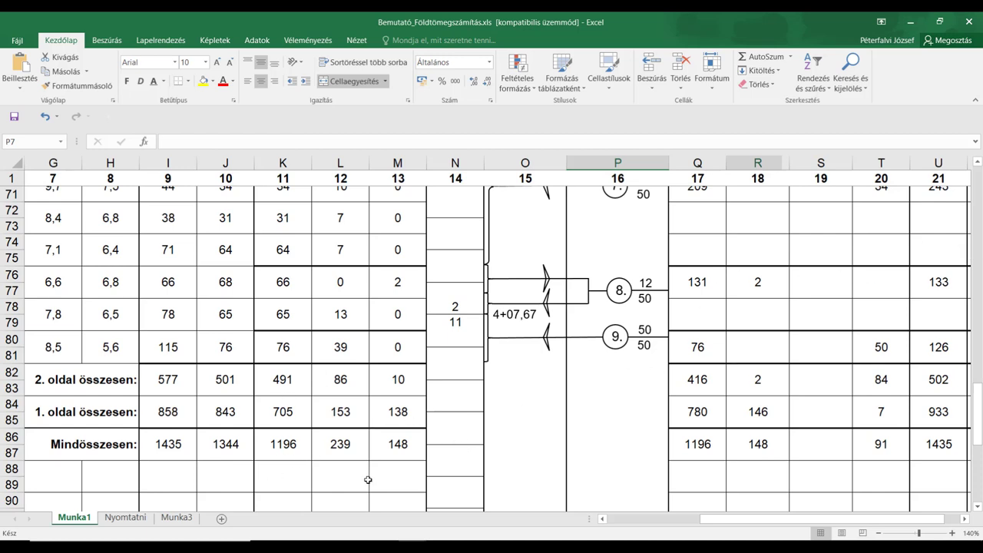
{"action": "scroll", "coordinate": [557, 427], "scroll_direction": "up", "scroll_amount": 1}
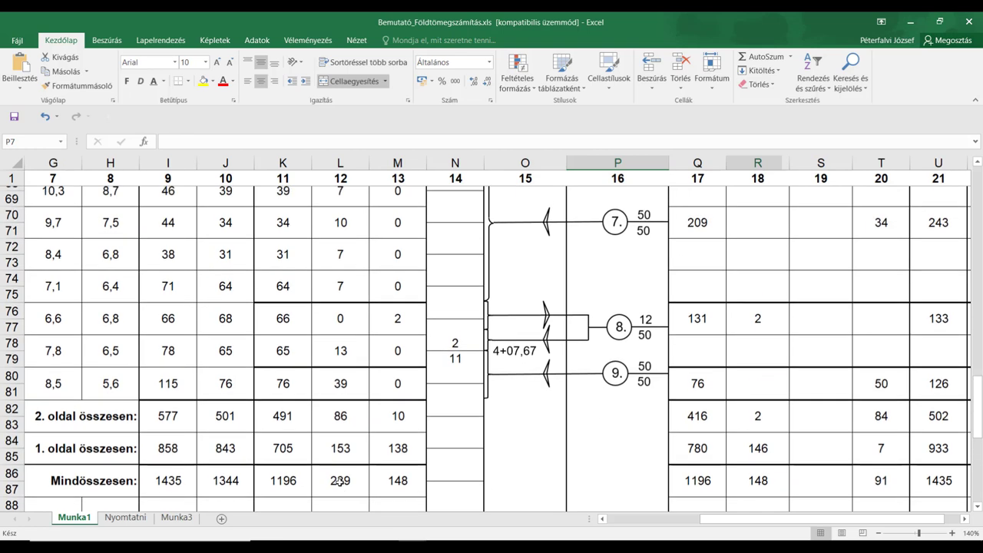
{"action": "scroll", "coordinate": [336, 459], "scroll_direction": "down", "scroll_amount": 1}
{"action": "scroll", "coordinate": [335, 459], "scroll_direction": "up", "scroll_amount": 2}
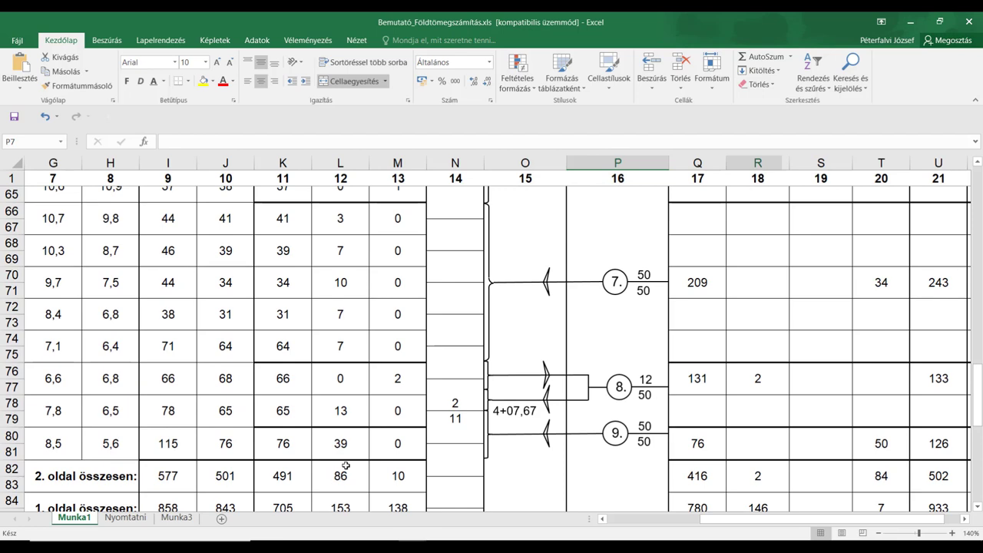
Step: Examine the grand total row's formulas in columns 17, 18, 20 and 21 and compare them with column 9's grand total
{"action": "scroll", "coordinate": [335, 461], "scroll_direction": "down", "scroll_amount": 2}
{"action": "scroll", "coordinate": [336, 462], "scroll_direction": "up", "scroll_amount": 2}
{"action": "scroll", "coordinate": [259, 373], "scroll_direction": "down", "scroll_amount": 1}
{"action": "scroll", "coordinate": [970, 507], "scroll_direction": "down", "scroll_amount": 1}
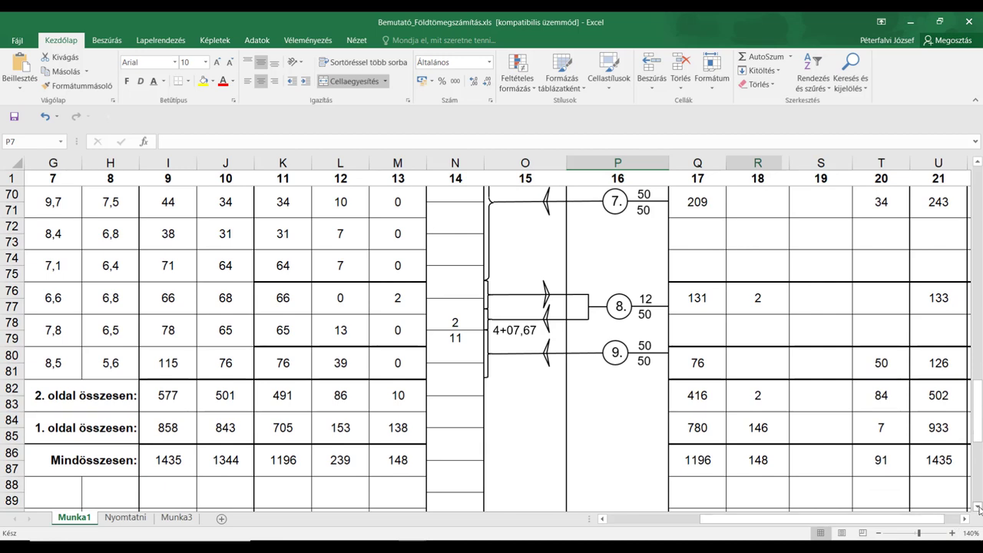
{"action": "scroll", "coordinate": [974, 507], "scroll_direction": "down", "scroll_amount": 1}
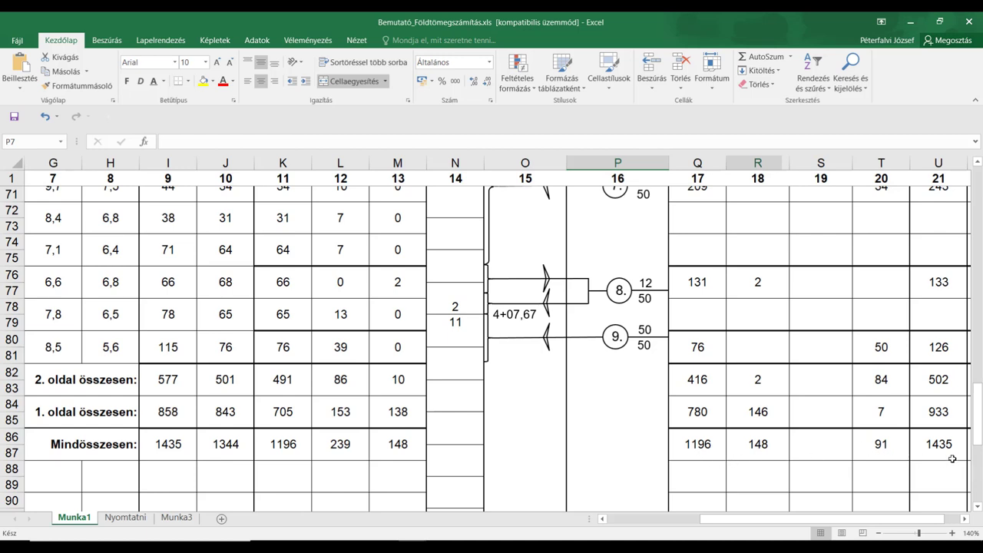
{"action": "left_click", "coordinate": [699, 444]}
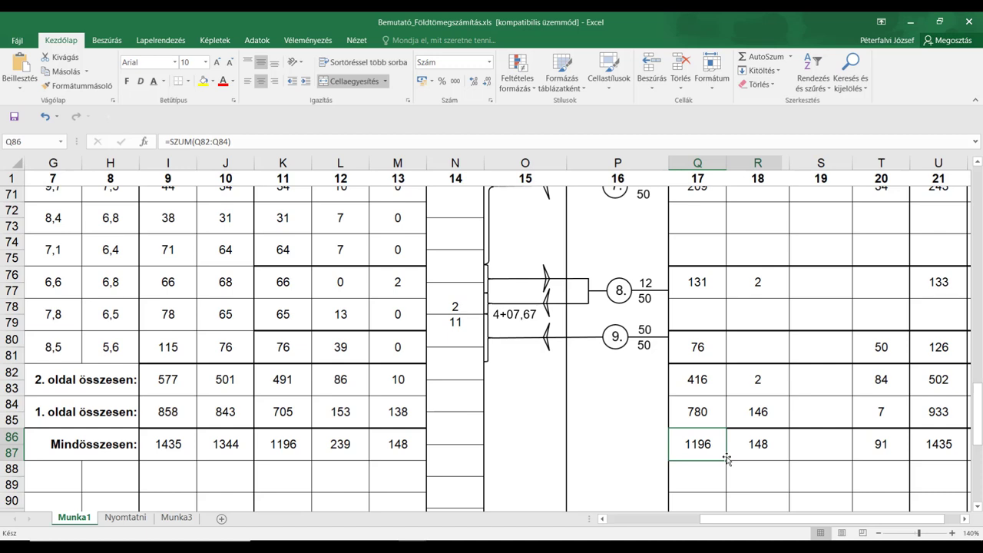
{"action": "left_click", "coordinate": [763, 449]}
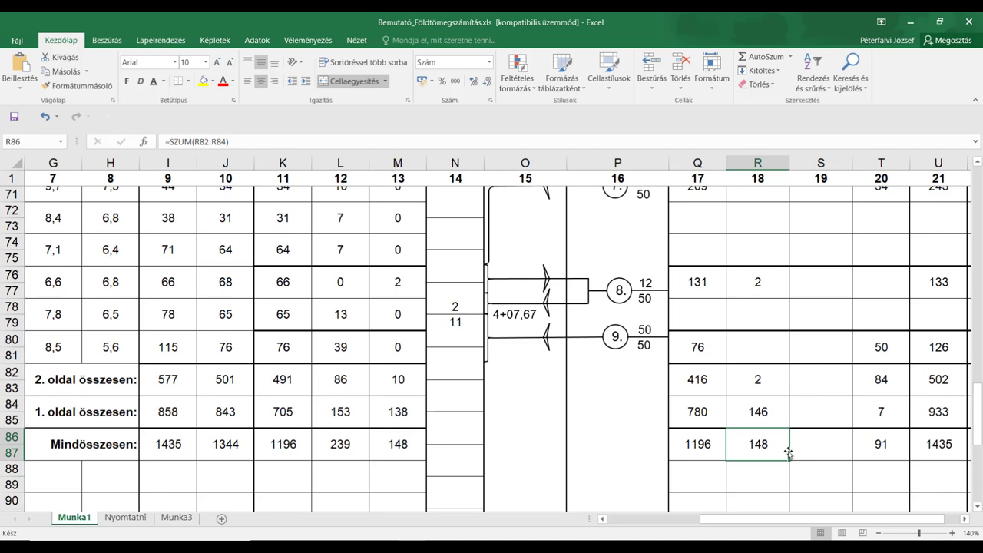
{"action": "left_click", "coordinate": [872, 476]}
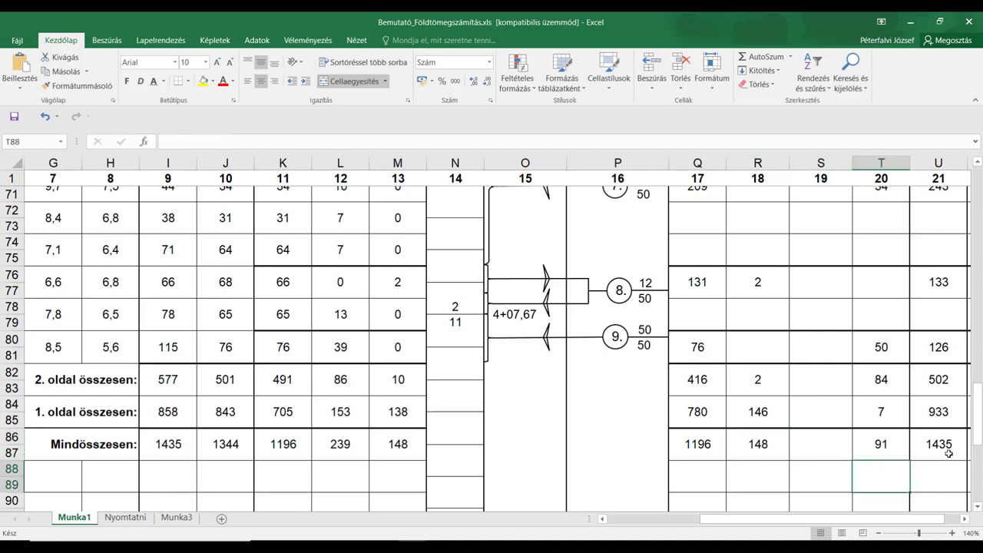
{"action": "key", "text": "Up"}
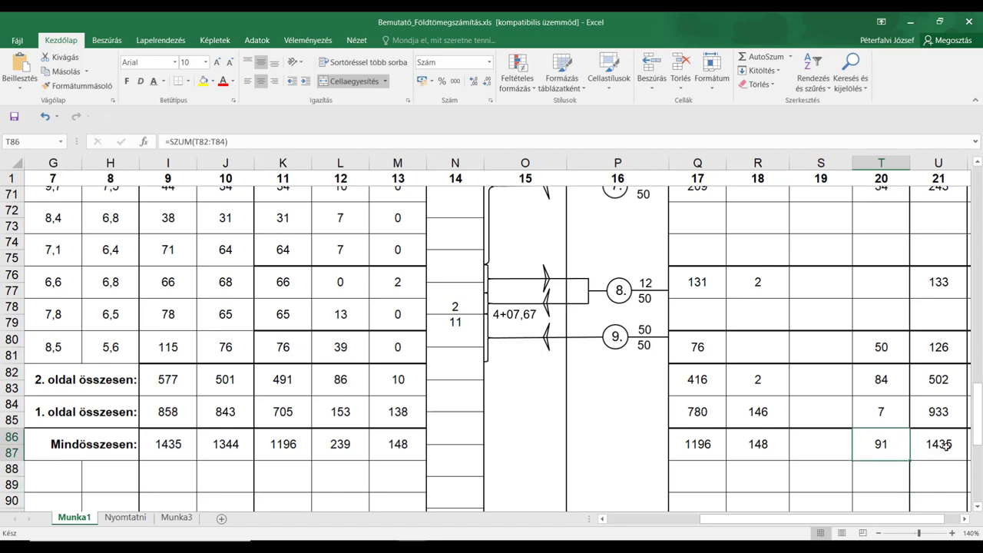
{"action": "left_click", "coordinate": [952, 446]}
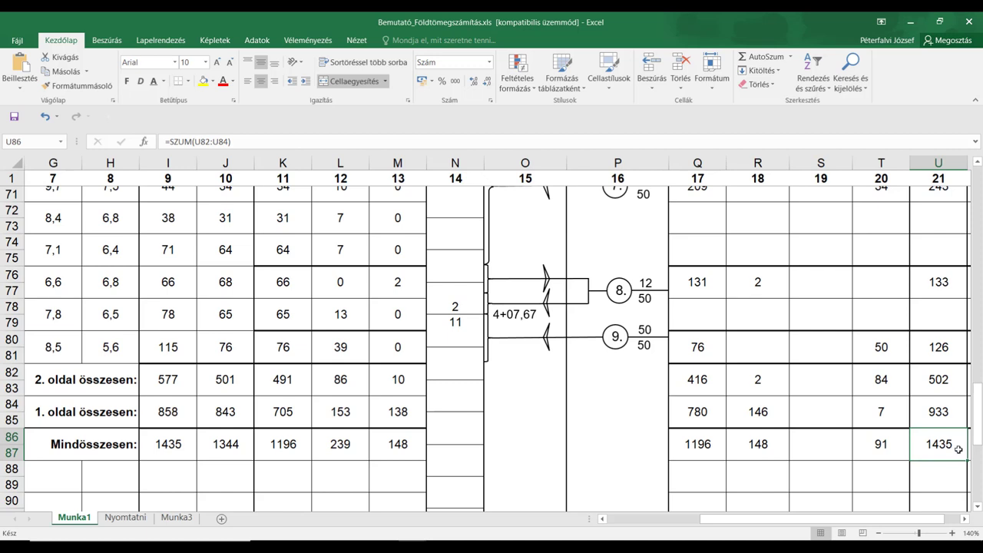
{"action": "left_click", "coordinate": [178, 451]}
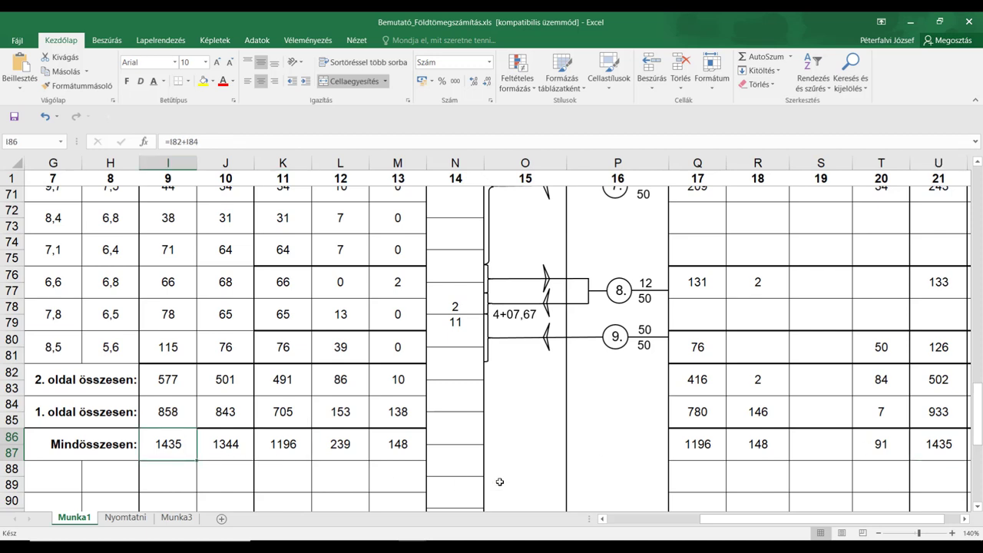
Step: Check the grand totals of columns 17 and 18 and add them in Calculator as 1196 + 148 for comparison with column 10
{"action": "left_click", "coordinate": [704, 447]}
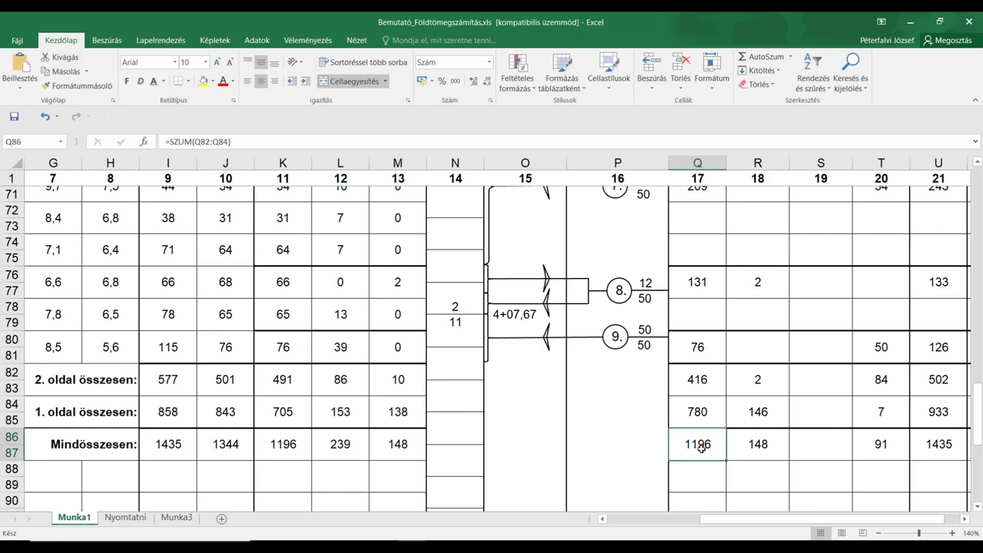
{"action": "left_click", "coordinate": [762, 451]}
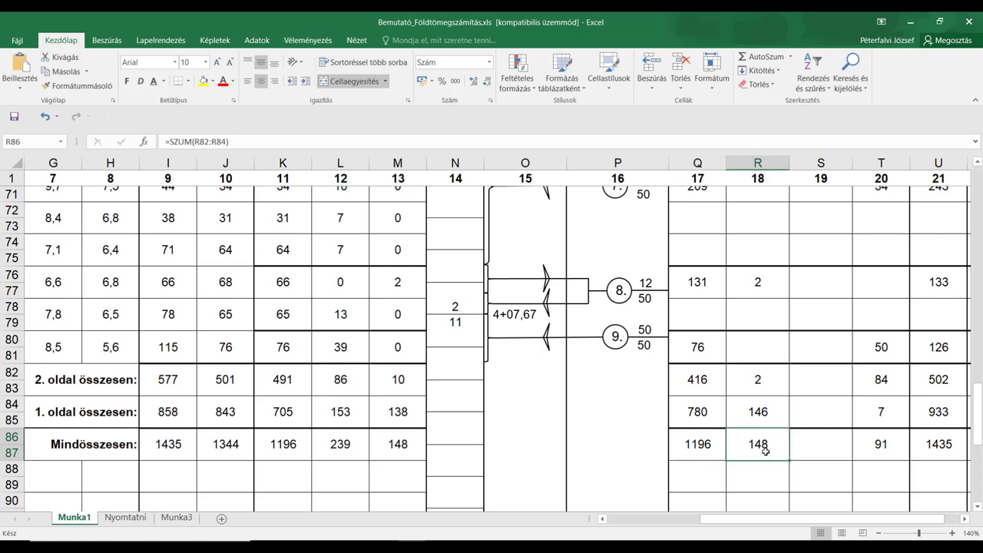
{"action": "left_click", "coordinate": [830, 456]}
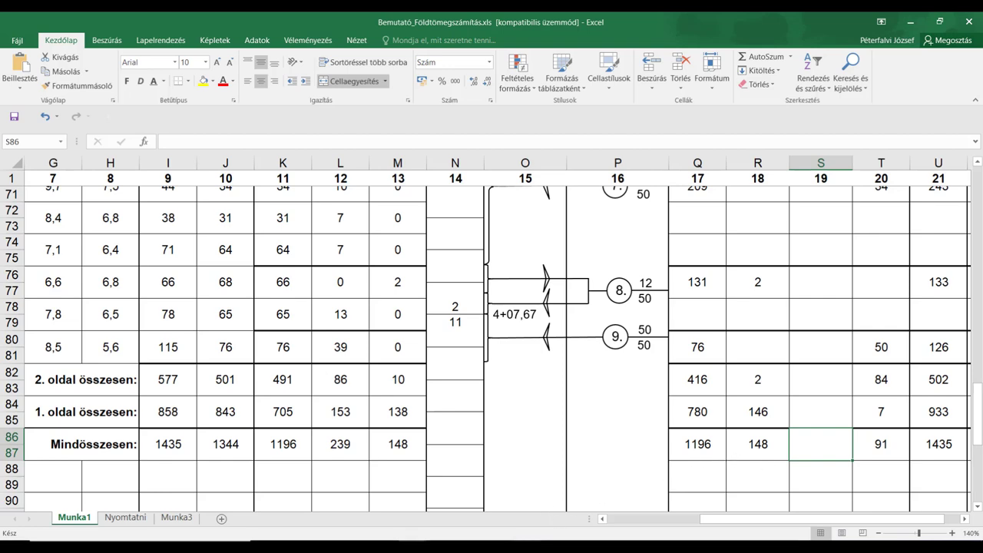
{"action": "key", "text": "alt+Tab"}
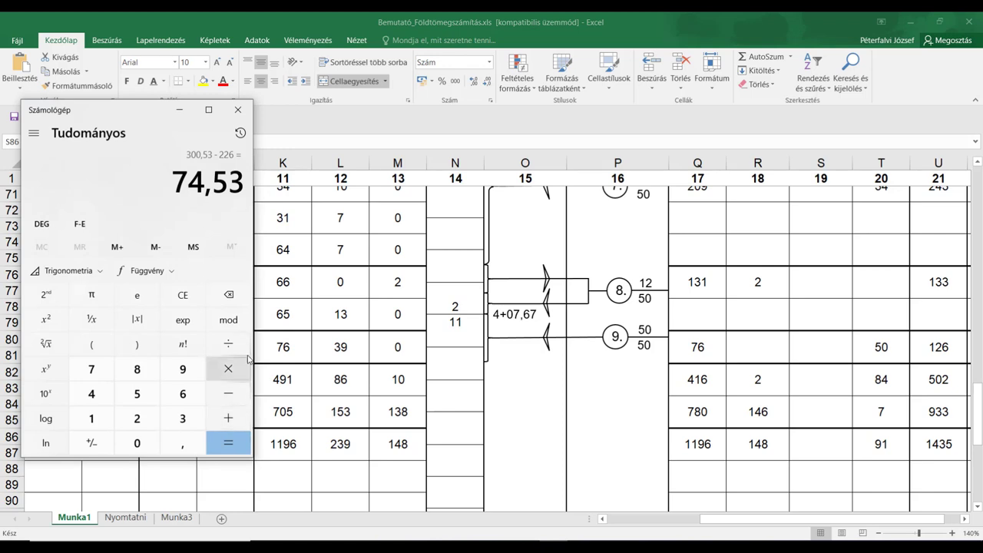
{"action": "left_click", "coordinate": [182, 296]}
{"action": "type", "text": "11"}
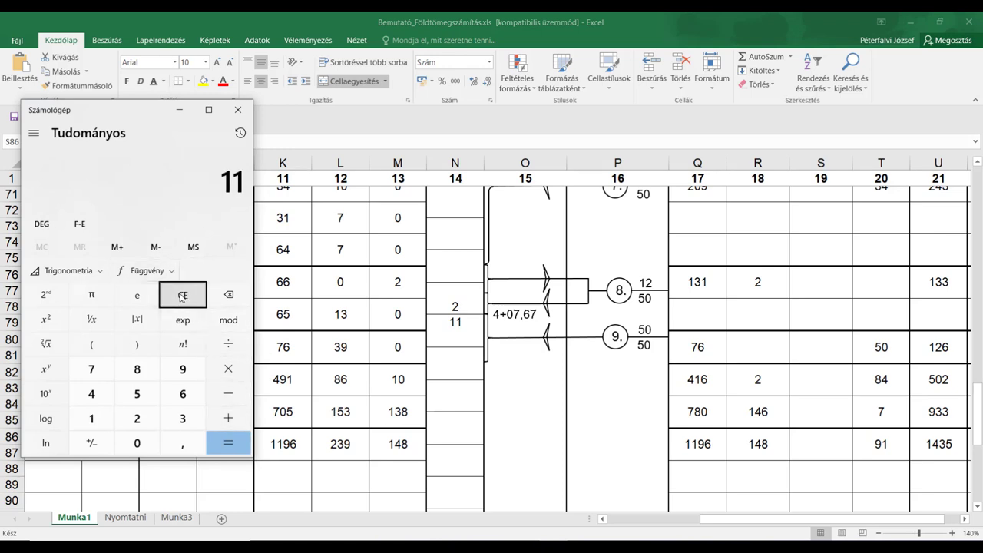
{"action": "type", "text": "96 + "}
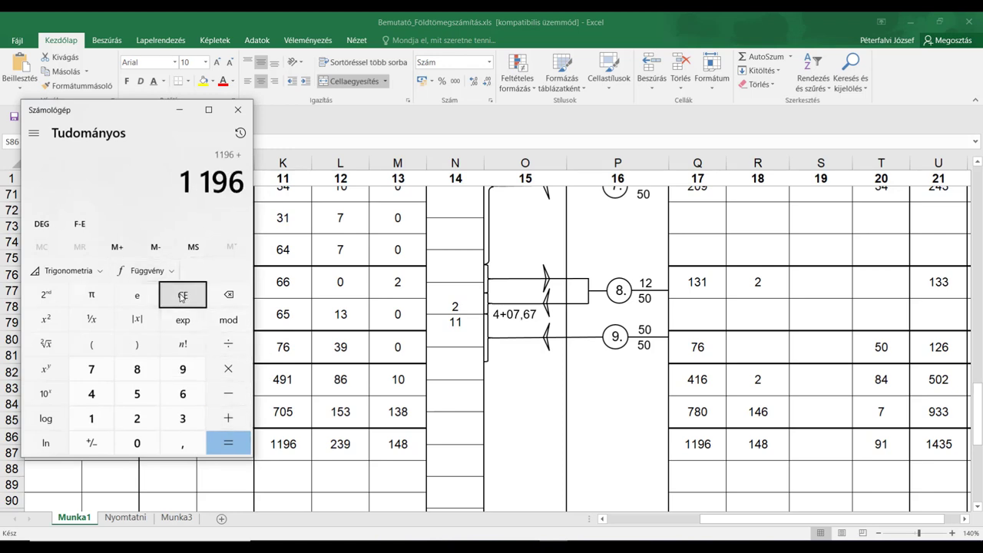
{"action": "type", "text": "148"}
{"action": "key", "text": "Return"}
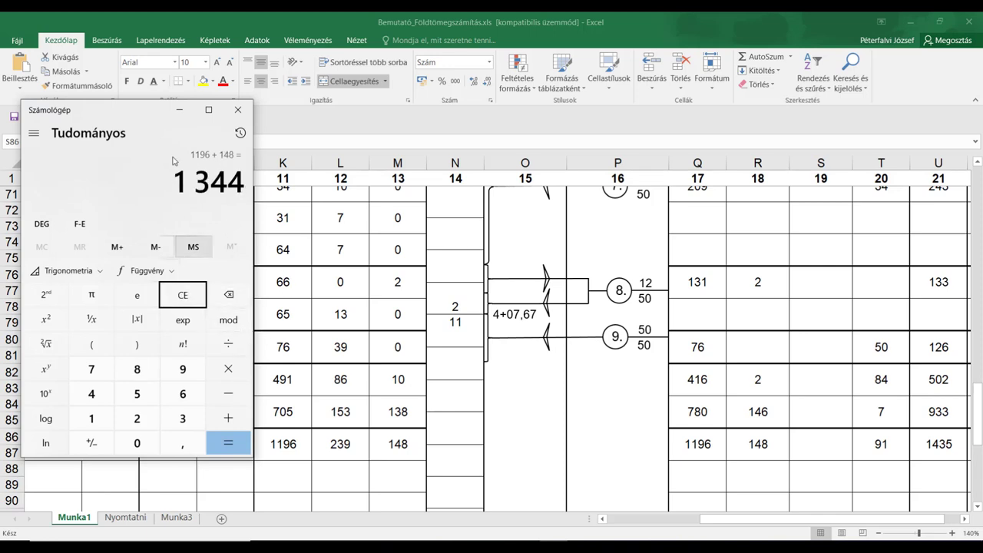
{"action": "left_click_drag", "start_coordinate": [126, 112], "coordinate": [474, 137]}
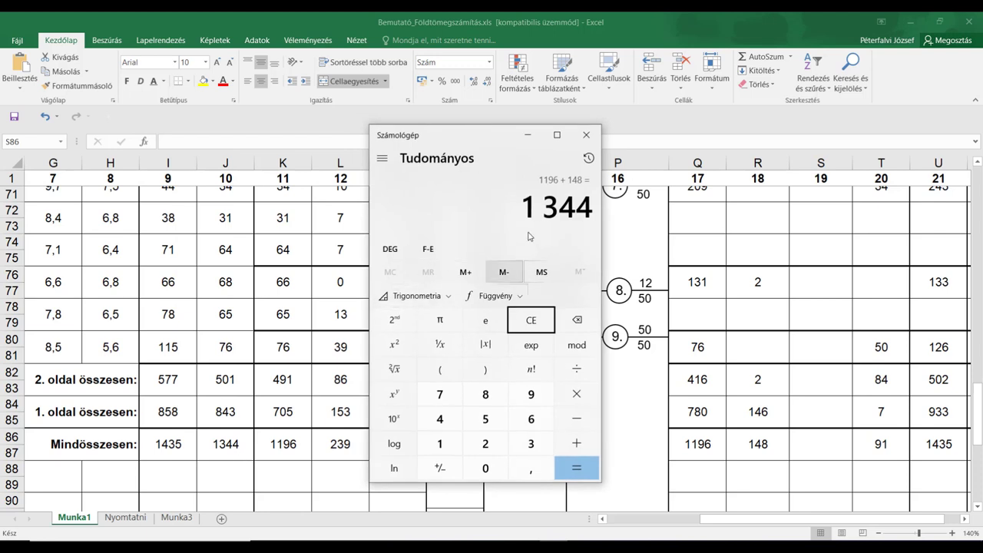
{"action": "left_click", "coordinate": [527, 137]}
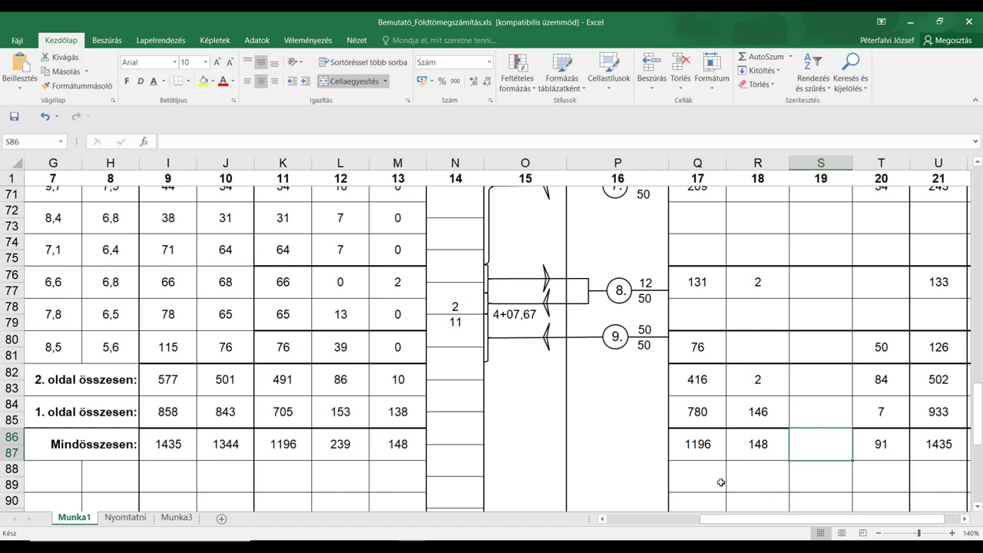
Step: Go through the grand total cells of columns 17 to 21 one by one in the Mindösszesen row
{"action": "left_click", "coordinate": [692, 445]}
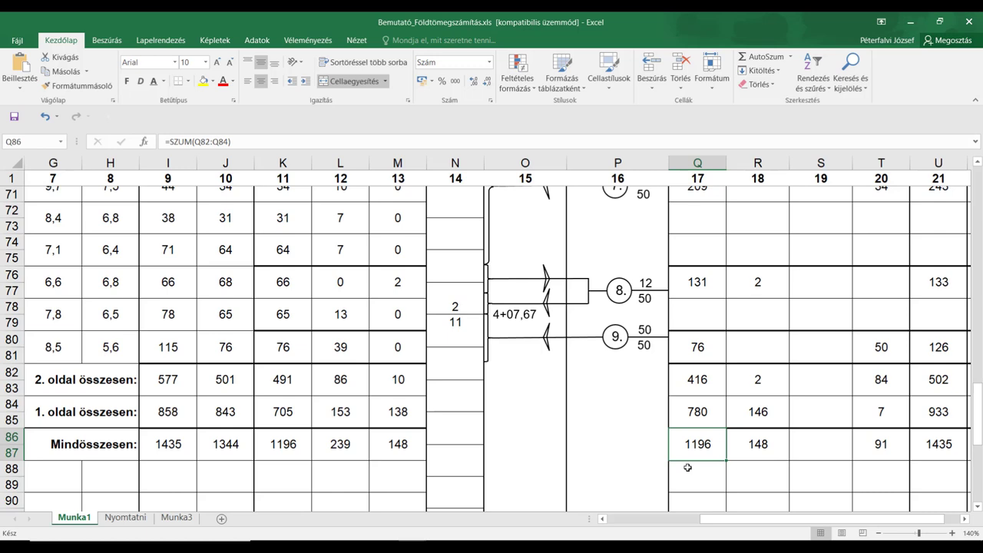
{"action": "left_click", "coordinate": [764, 452]}
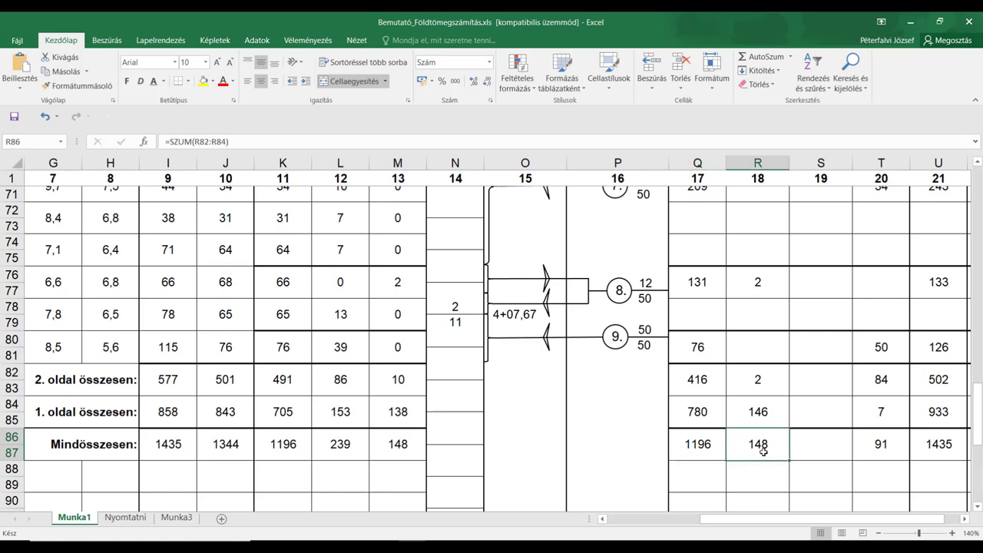
{"action": "left_click", "coordinate": [821, 450]}
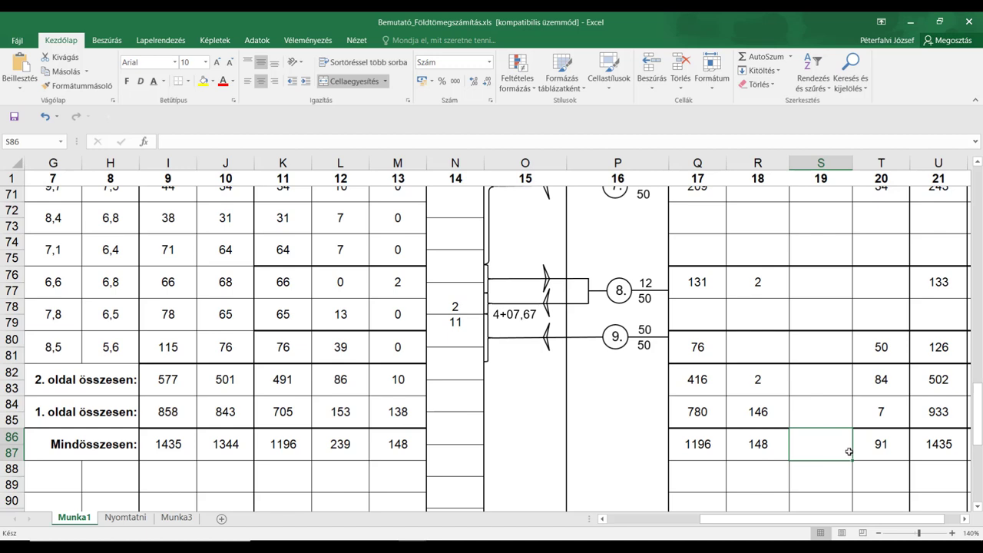
{"action": "left_click", "coordinate": [881, 448]}
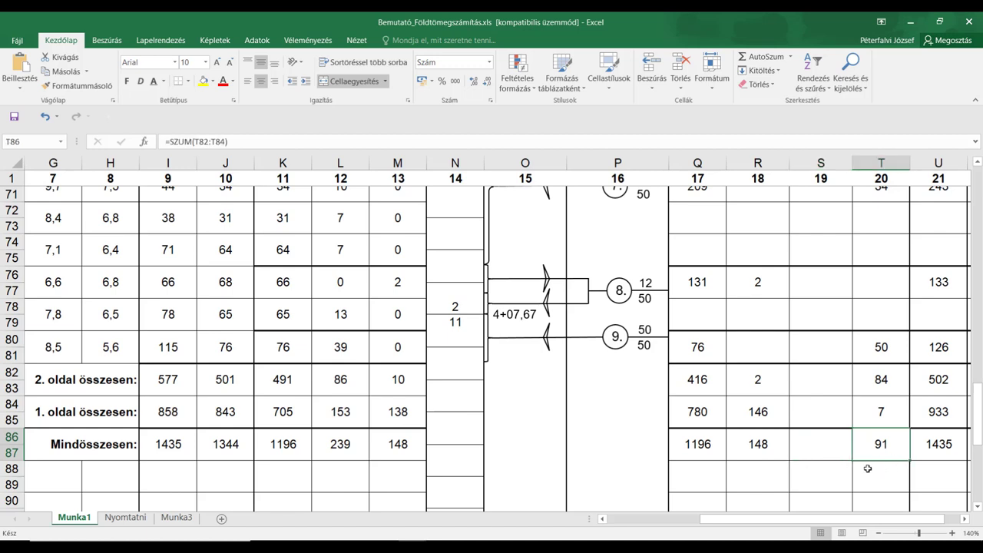
{"action": "left_click", "coordinate": [819, 447]}
{"action": "left_click", "coordinate": [878, 447]}
{"action": "left_click", "coordinate": [932, 448]}
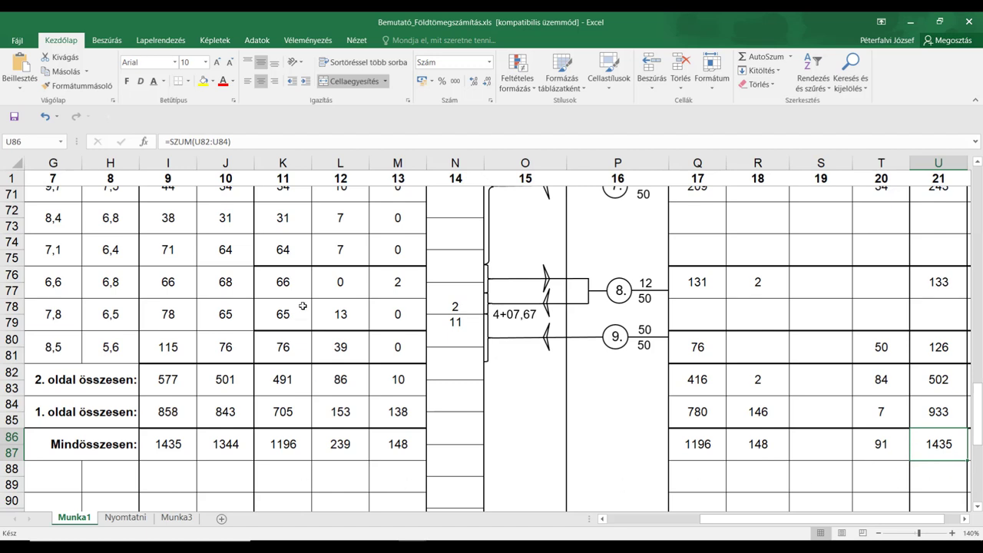
Step: Compare the grand totals of columns 10 and 20 and add 91 to the previous sum of 1344 in Calculator
{"action": "left_click", "coordinate": [224, 447]}
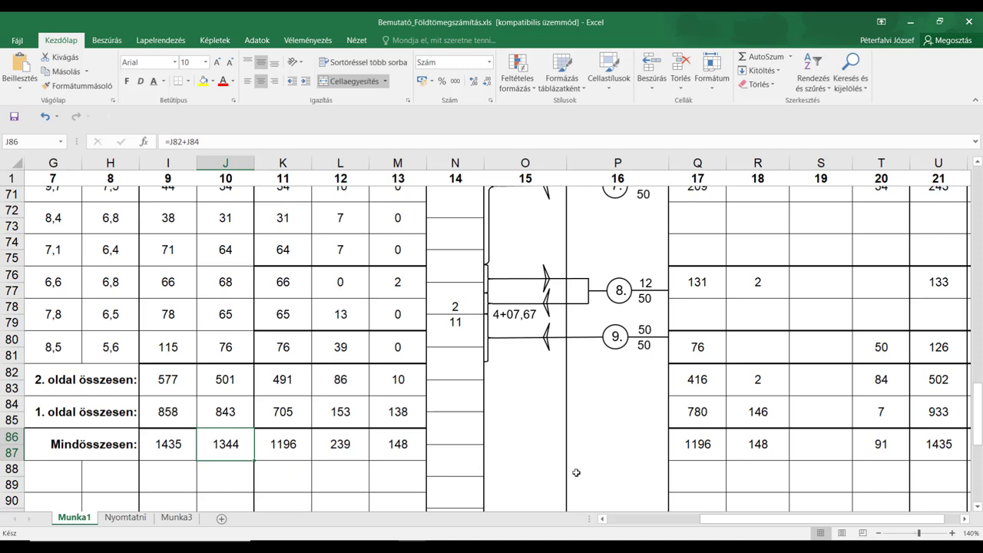
{"action": "left_click", "coordinate": [890, 451]}
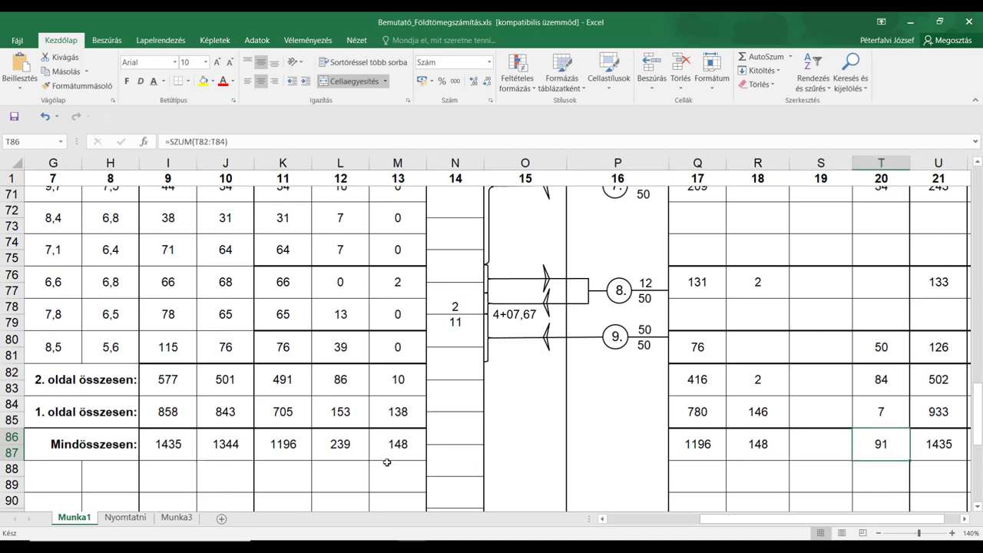
{"action": "left_click", "coordinate": [236, 450]}
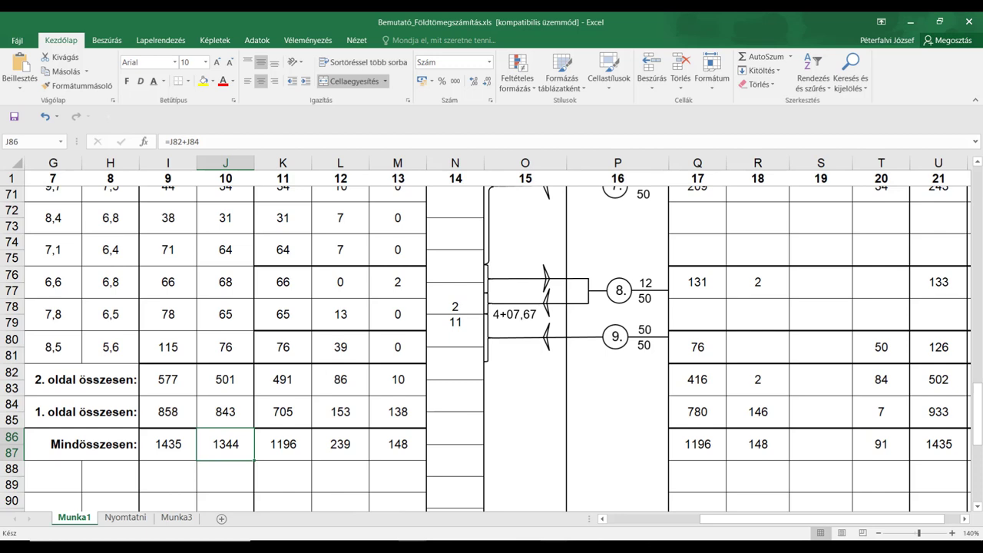
{"action": "key", "text": "alt+Tab"}
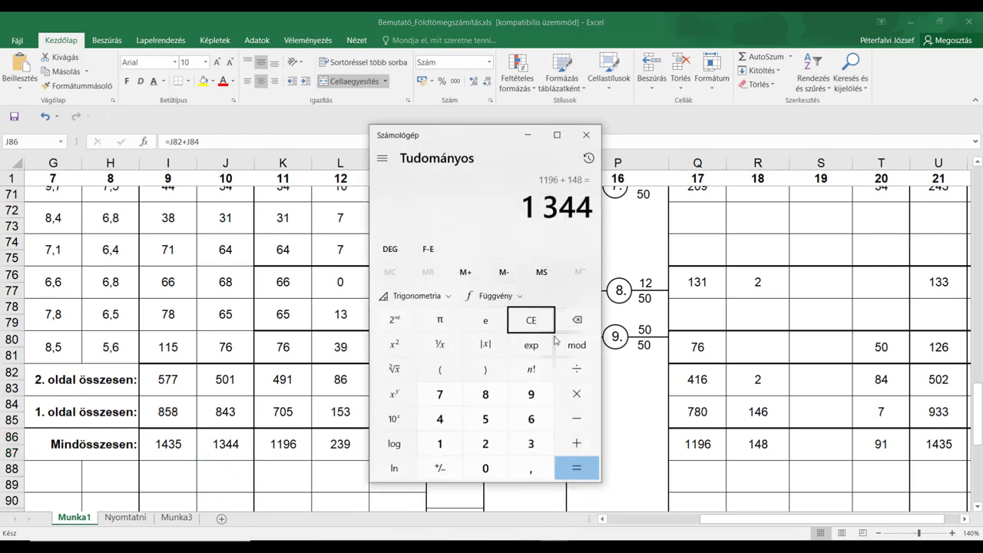
{"action": "key", "text": "plus"}
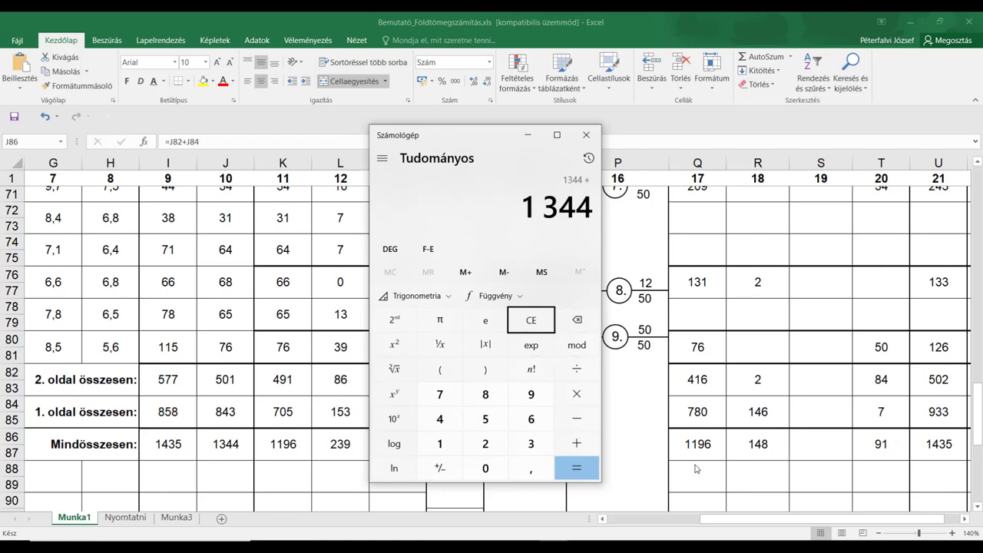
{"action": "type", "text": "91"}
{"action": "key", "text": "Return"}
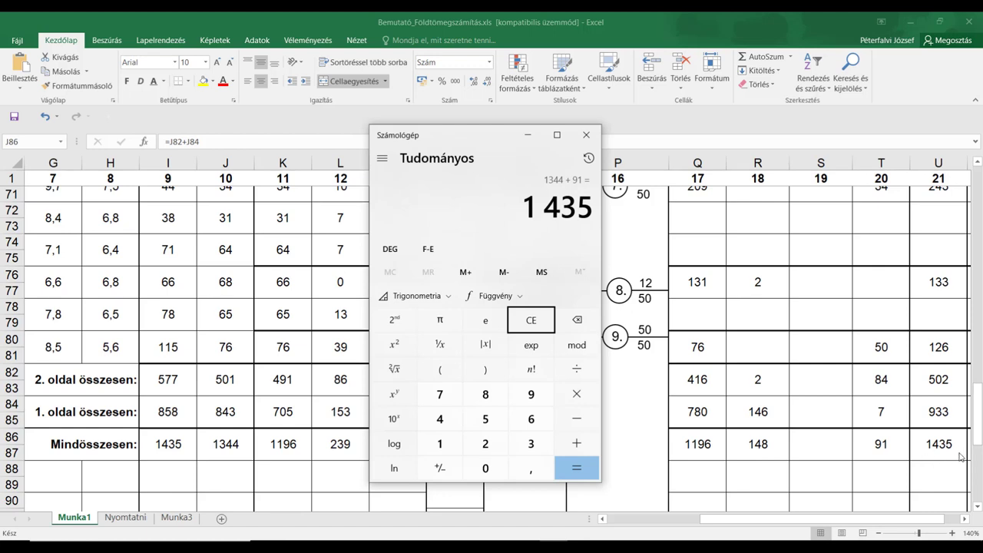
{"action": "left_click", "coordinate": [528, 134]}
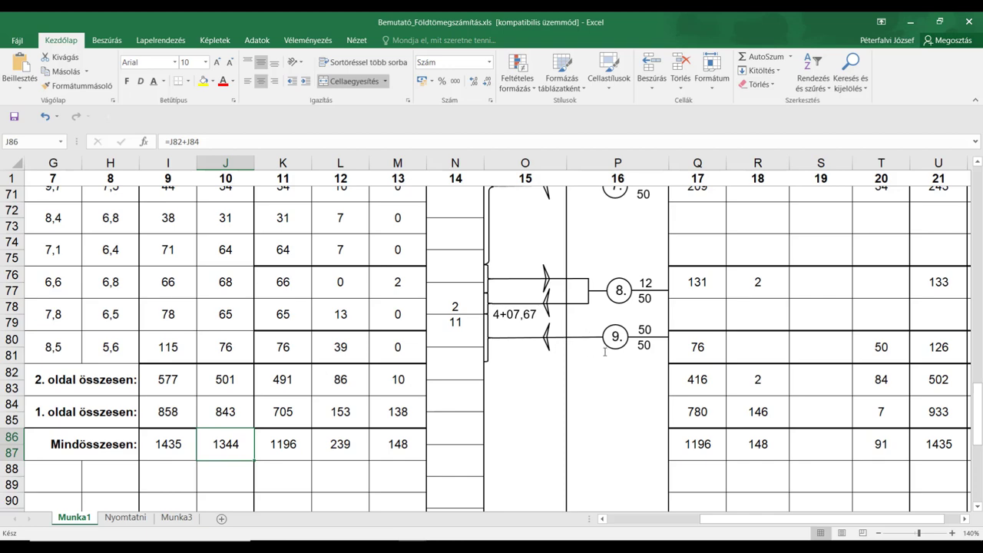
Step: Review the transport section diagrams in columns 15 and 16, from sections 7 to 9 back to sections 2 to 6
{"action": "scroll", "coordinate": [575, 353], "scroll_direction": "up", "scroll_amount": 4}
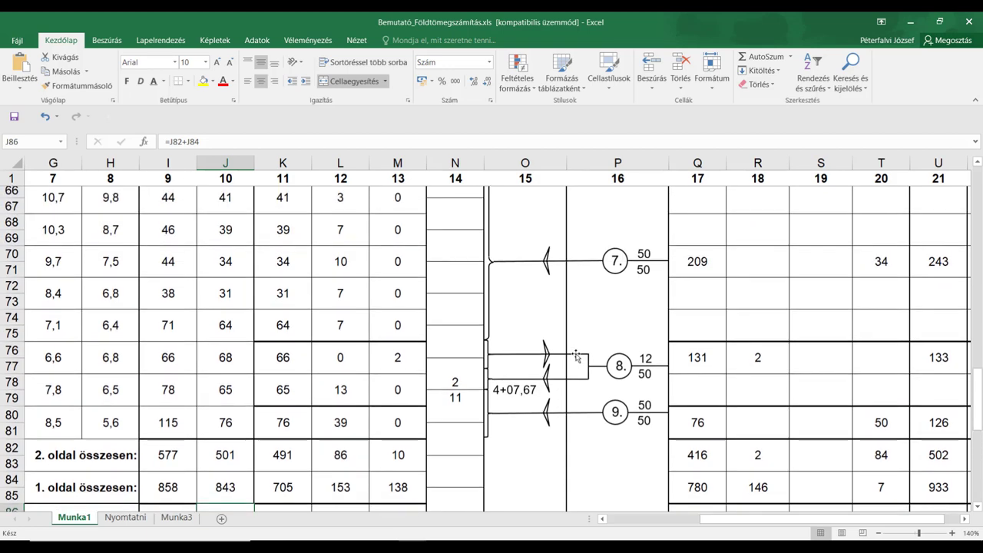
{"action": "left_click", "coordinate": [547, 420]}
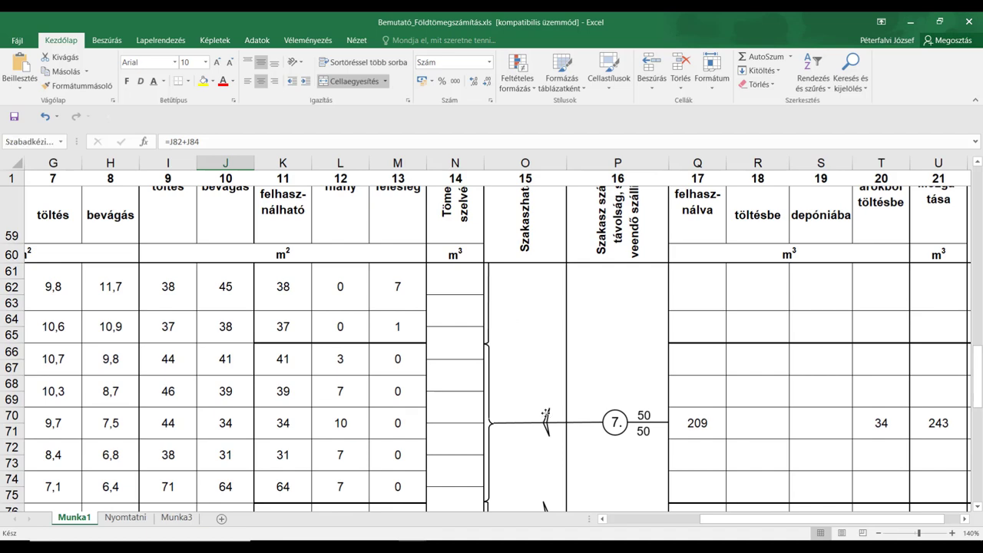
{"action": "key", "text": "Escape"}
{"action": "scroll", "coordinate": [557, 419], "scroll_direction": "down", "scroll_amount": 3}
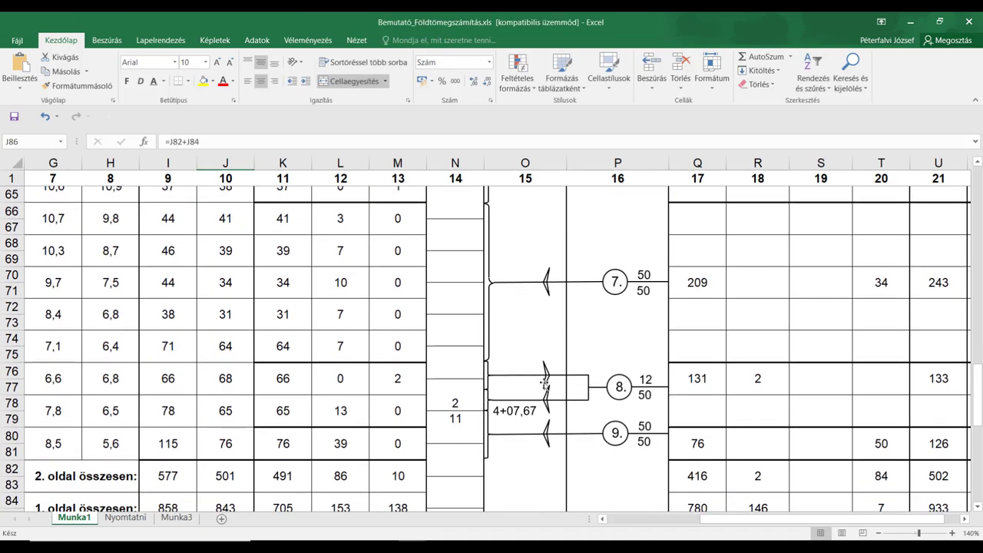
{"action": "left_click", "coordinate": [545, 388]}
{"action": "key", "text": "Escape"}
{"action": "left_click_drag", "start_coordinate": [978, 382], "coordinate": [980, 267]}
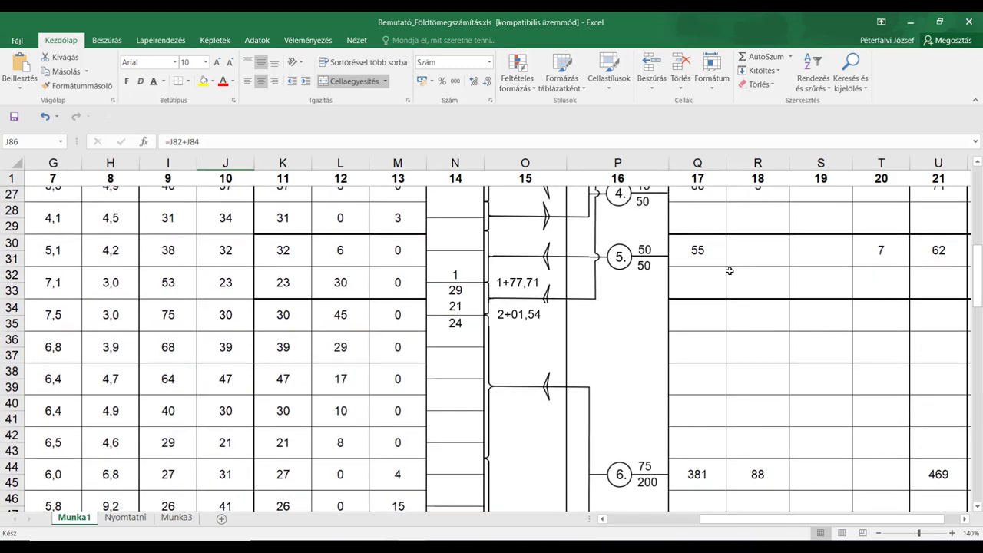
{"action": "scroll", "coordinate": [569, 298], "scroll_direction": "up", "scroll_amount": 4}
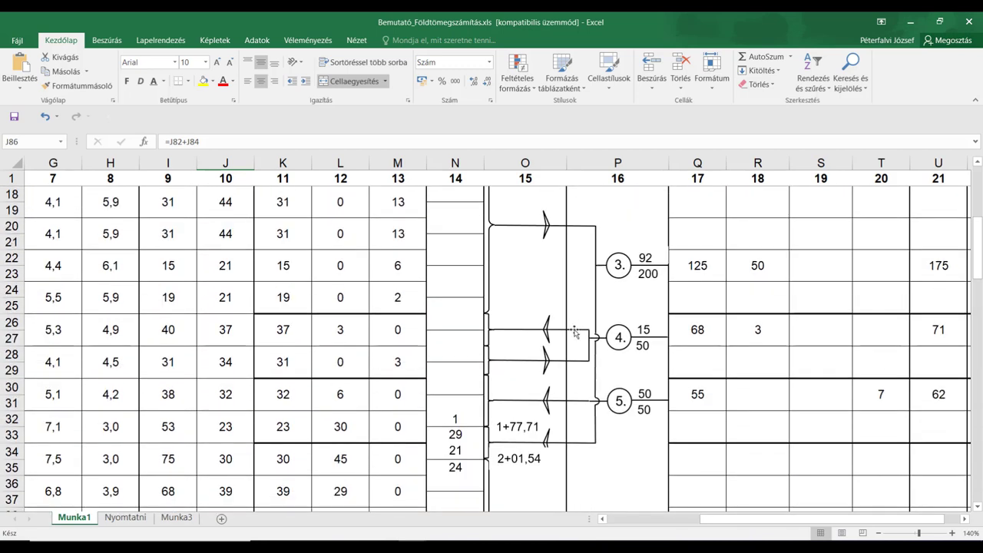
{"action": "scroll", "coordinate": [571, 329], "scroll_direction": "up", "scroll_amount": 1}
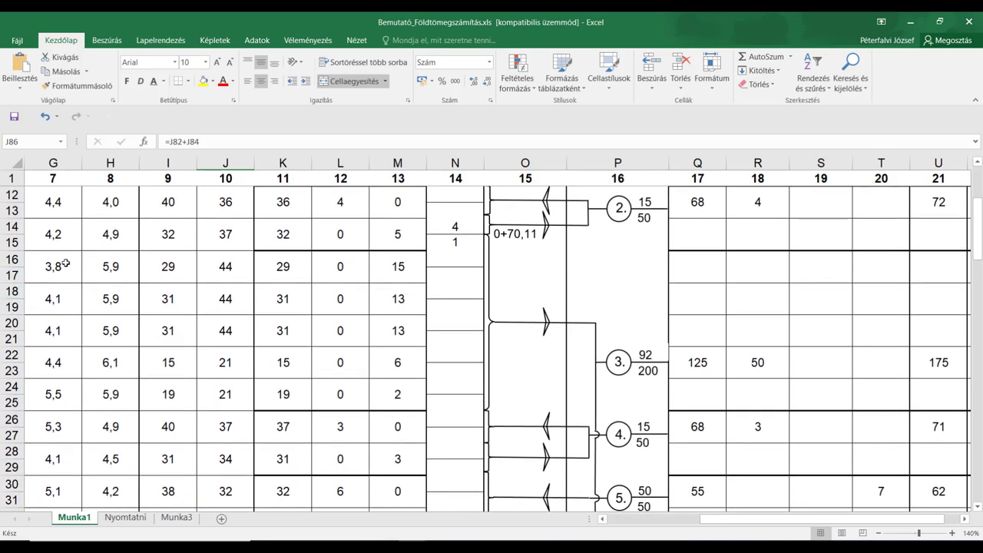
Step: Review the first page's rows from the station column to column 18, following the distribution columns 11 to 14 into transport sections 1 to 4
{"action": "scroll", "coordinate": [254, 300], "scroll_direction": "left", "scroll_amount": 5}
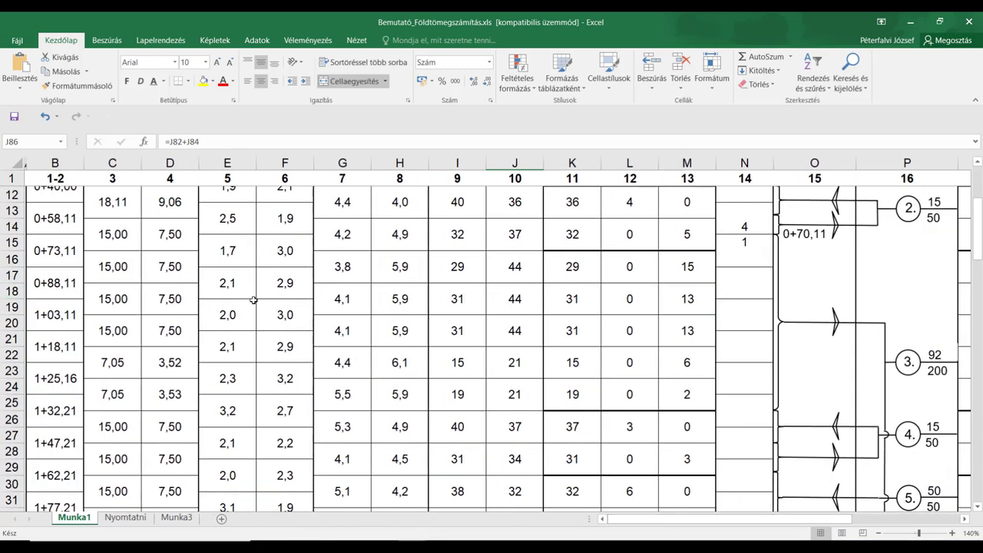
{"action": "scroll", "coordinate": [254, 300], "scroll_direction": "up", "scroll_amount": 3}
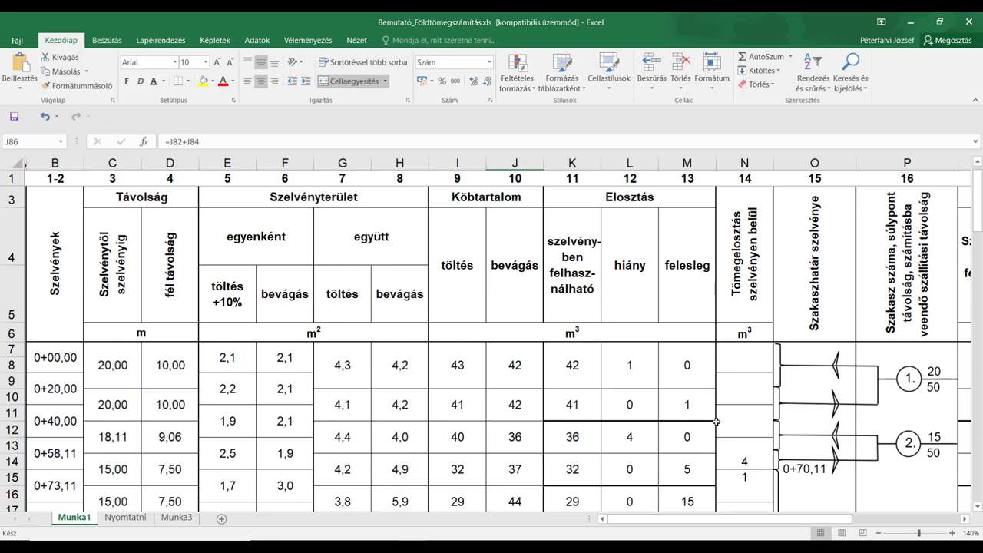
{"action": "scroll", "coordinate": [707, 493], "scroll_direction": "down", "scroll_amount": 1}
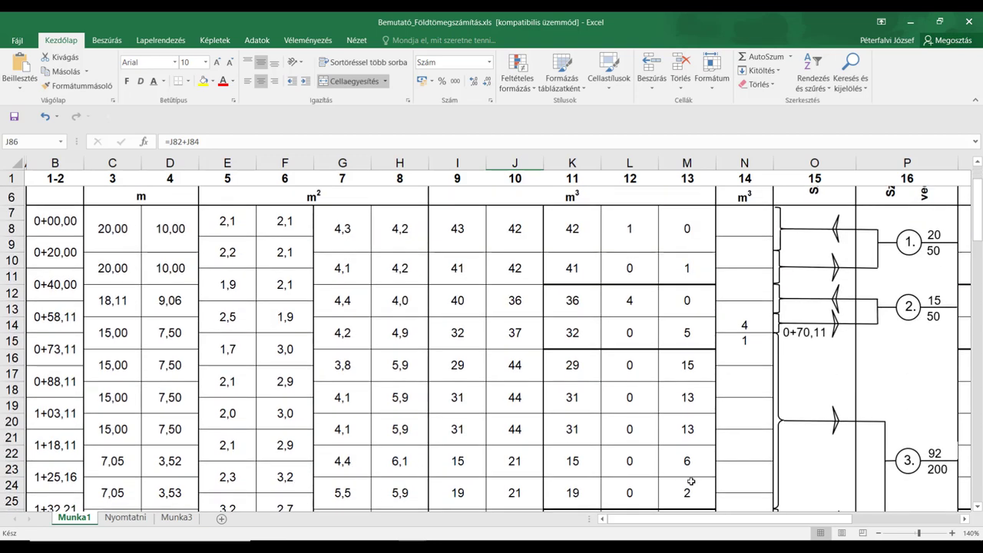
{"action": "scroll", "coordinate": [690, 478], "scroll_direction": "down", "scroll_amount": 1}
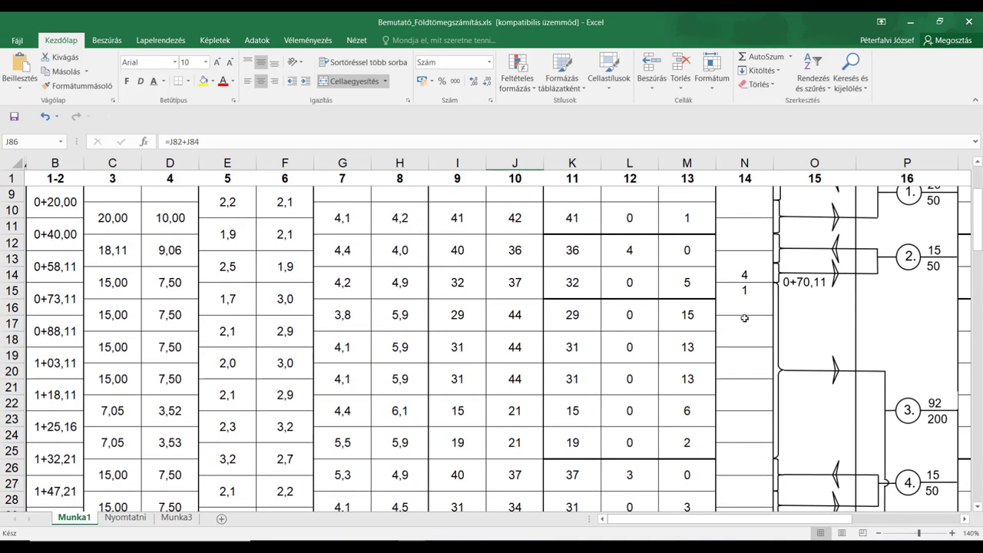
{"action": "scroll", "coordinate": [749, 338], "scroll_direction": "up", "scroll_amount": 1}
{"action": "left_click_drag", "start_coordinate": [766, 519], "coordinate": [797, 519]}
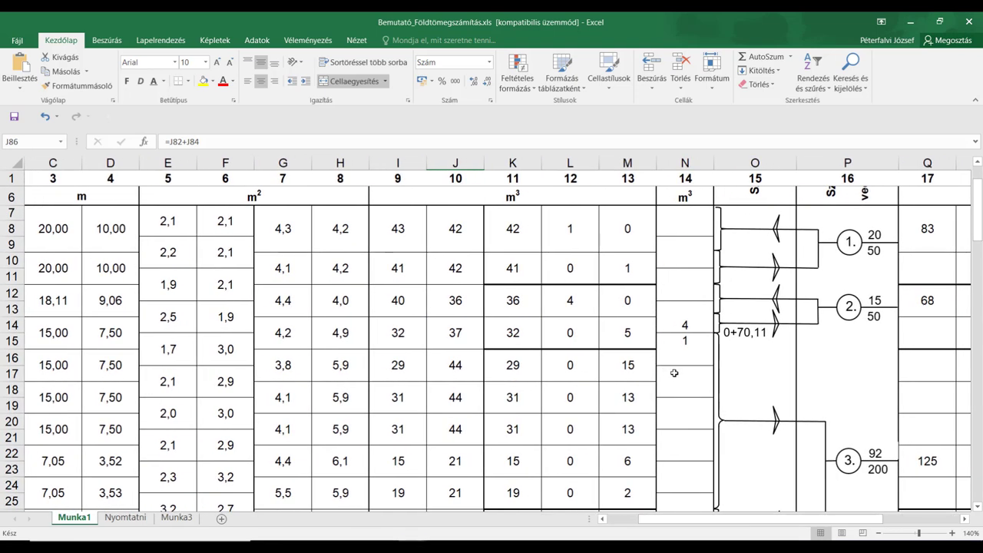
{"action": "scroll", "coordinate": [737, 379], "scroll_direction": "down", "scroll_amount": 1}
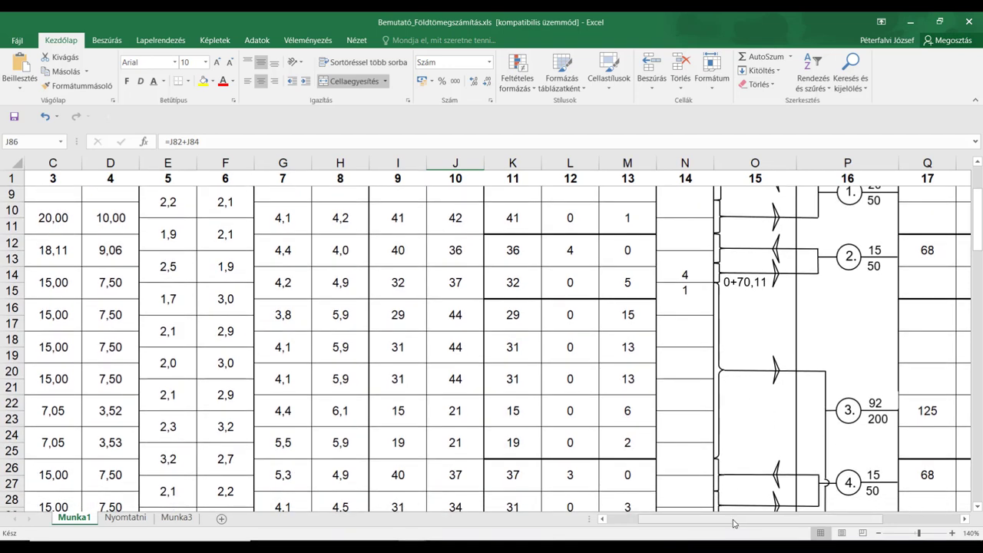
{"action": "left_click_drag", "start_coordinate": [736, 524], "coordinate": [746, 520]}
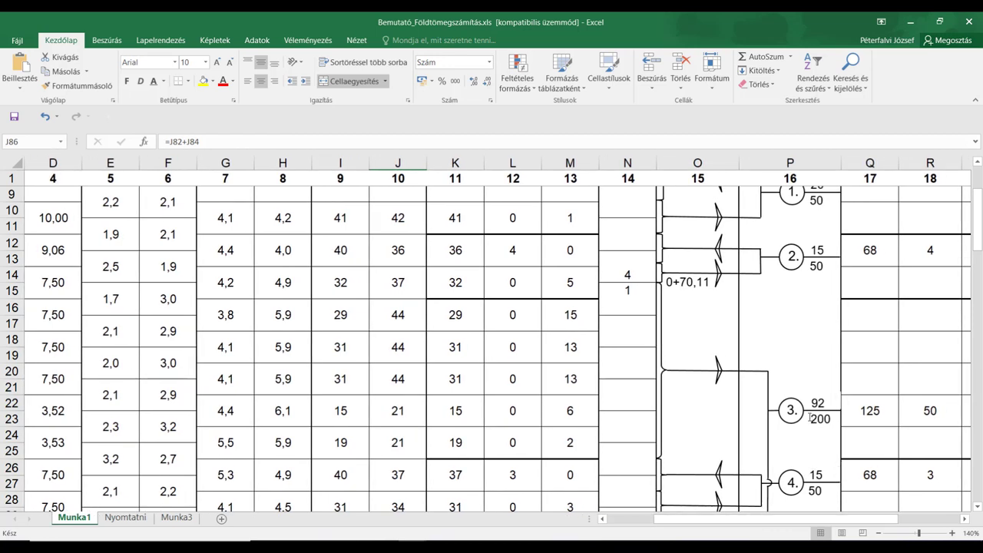
Step: Review transport sections 5 to 9 with the page and grand totals, including the earth movement, transport equipment and soil class columns 17 to 23
{"action": "left_click_drag", "start_coordinate": [977, 241], "coordinate": [979, 427]}
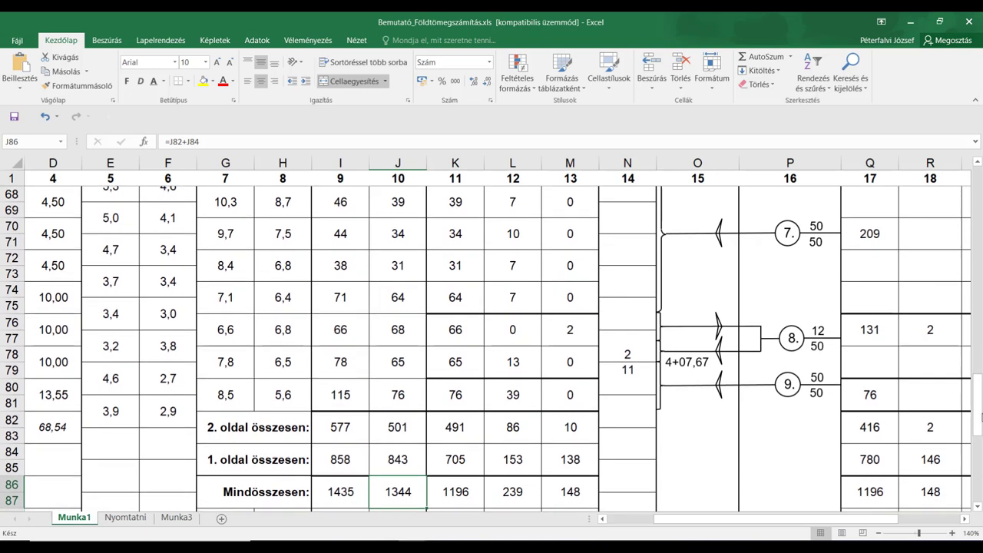
{"action": "left_click_drag", "start_coordinate": [980, 415], "coordinate": [981, 294]}
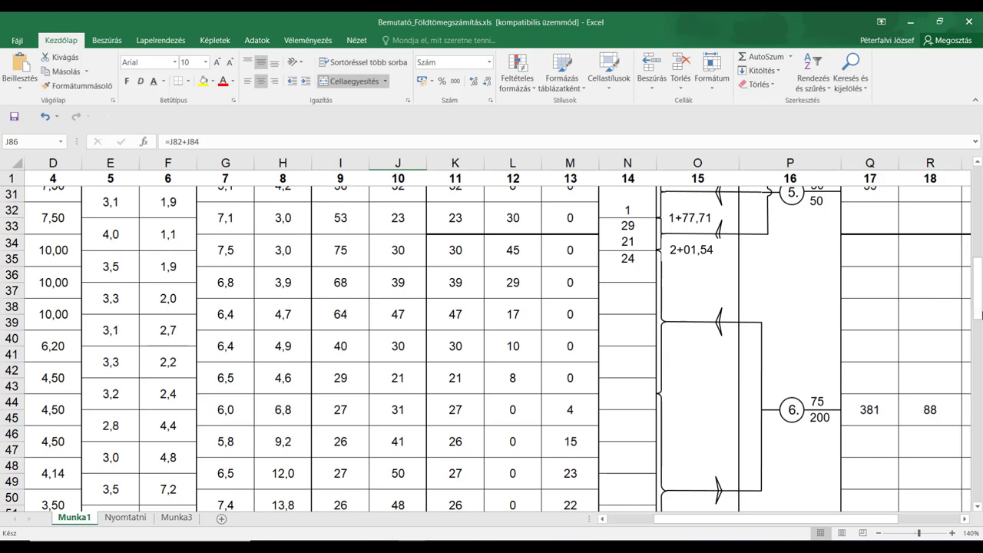
{"action": "left_click_drag", "start_coordinate": [978, 314], "coordinate": [976, 423]}
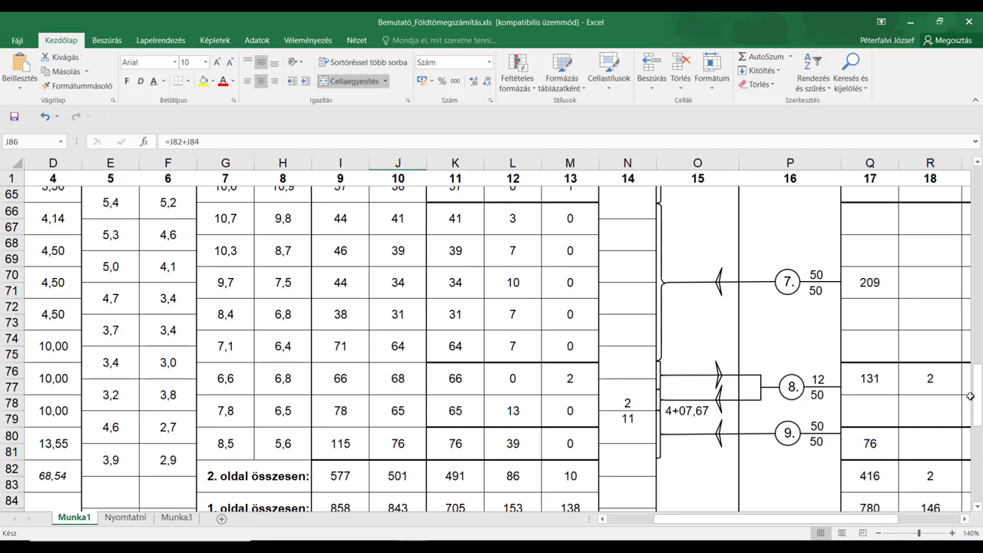
{"action": "left_click_drag", "start_coordinate": [970, 395], "coordinate": [972, 405]}
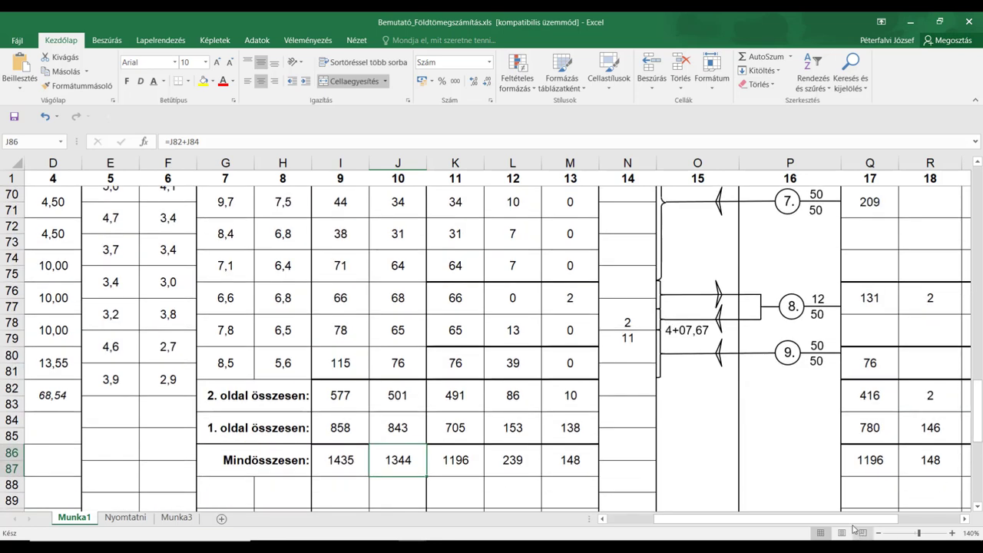
{"action": "left_click_drag", "start_coordinate": [853, 519], "coordinate": [908, 533]}
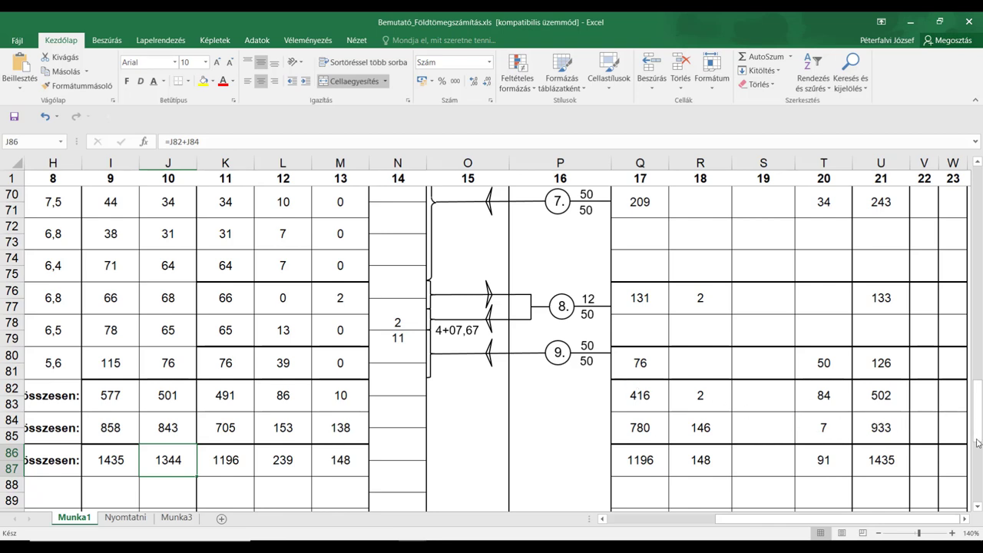
{"action": "left_click_drag", "start_coordinate": [979, 436], "coordinate": [979, 389]}
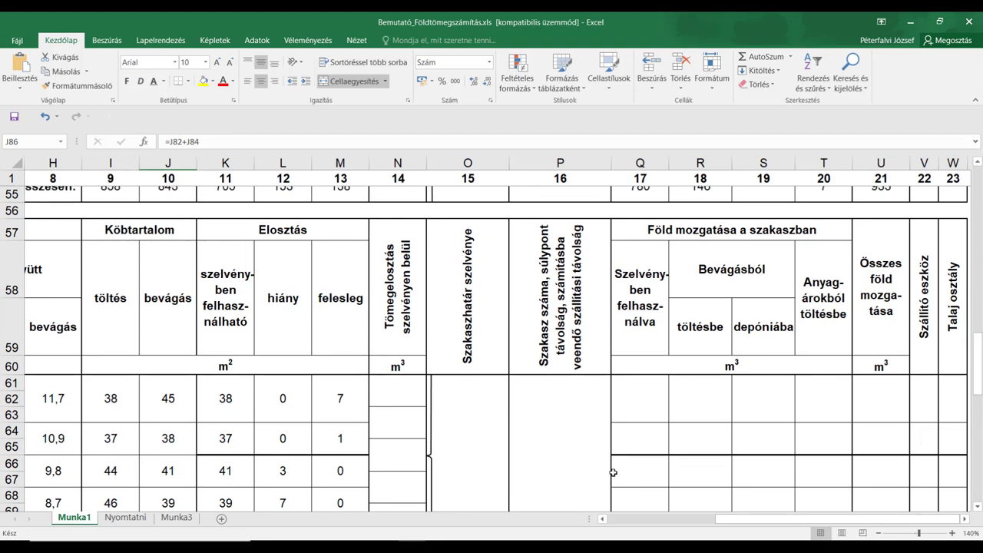
{"action": "scroll", "coordinate": [599, 453], "scroll_direction": "down", "scroll_amount": 1}
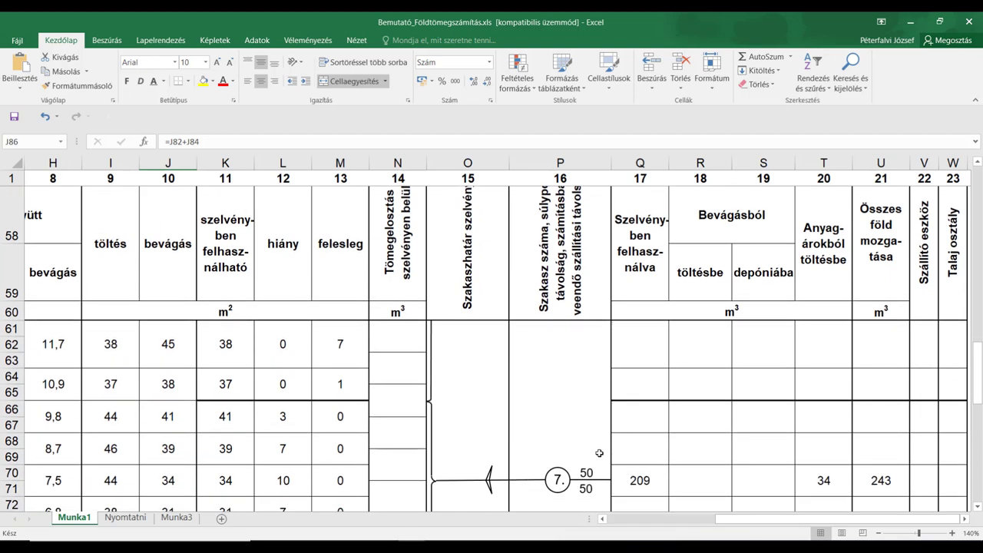
{"action": "scroll", "coordinate": [599, 453], "scroll_direction": "up", "scroll_amount": 7}
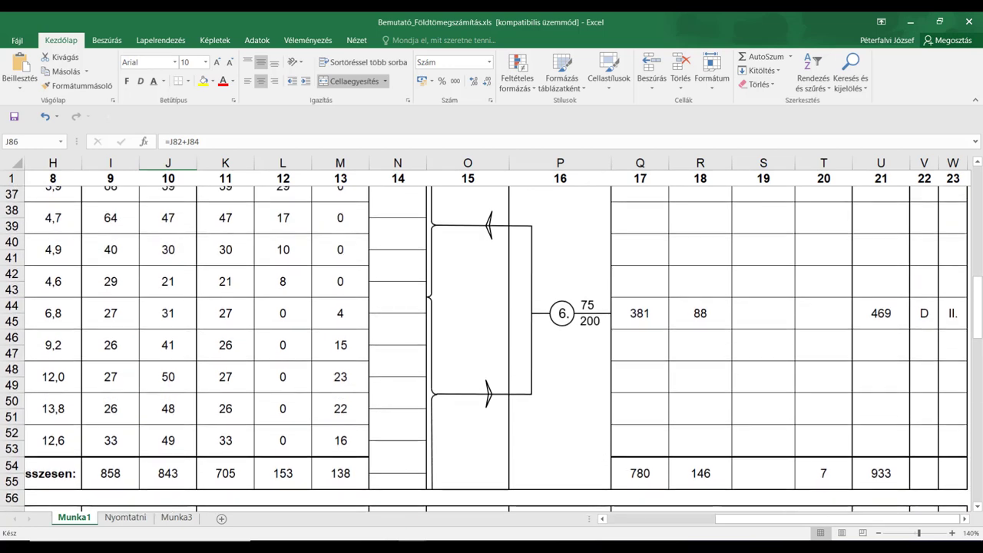